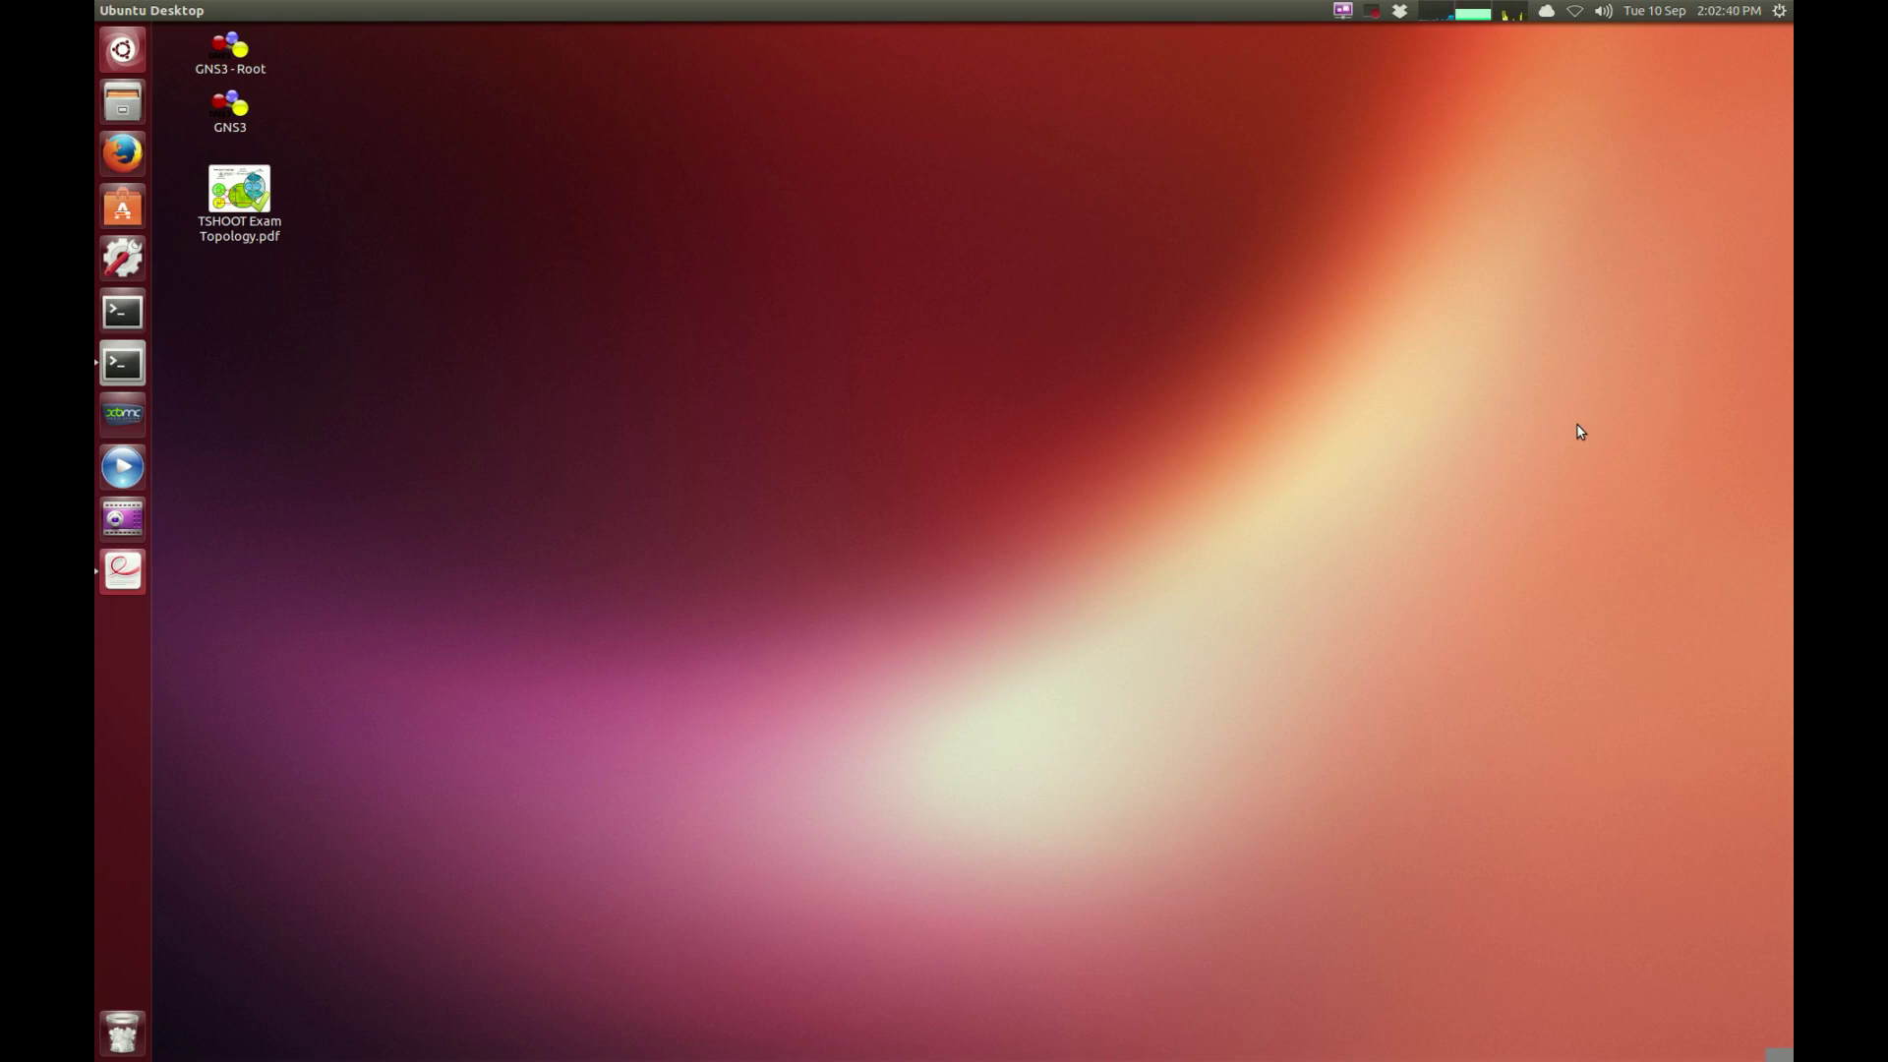
Step: Launch GNS3, dismiss the tips, browse the TSHOOT Ticket project folders, and open Files at Home
double_click(237, 112)
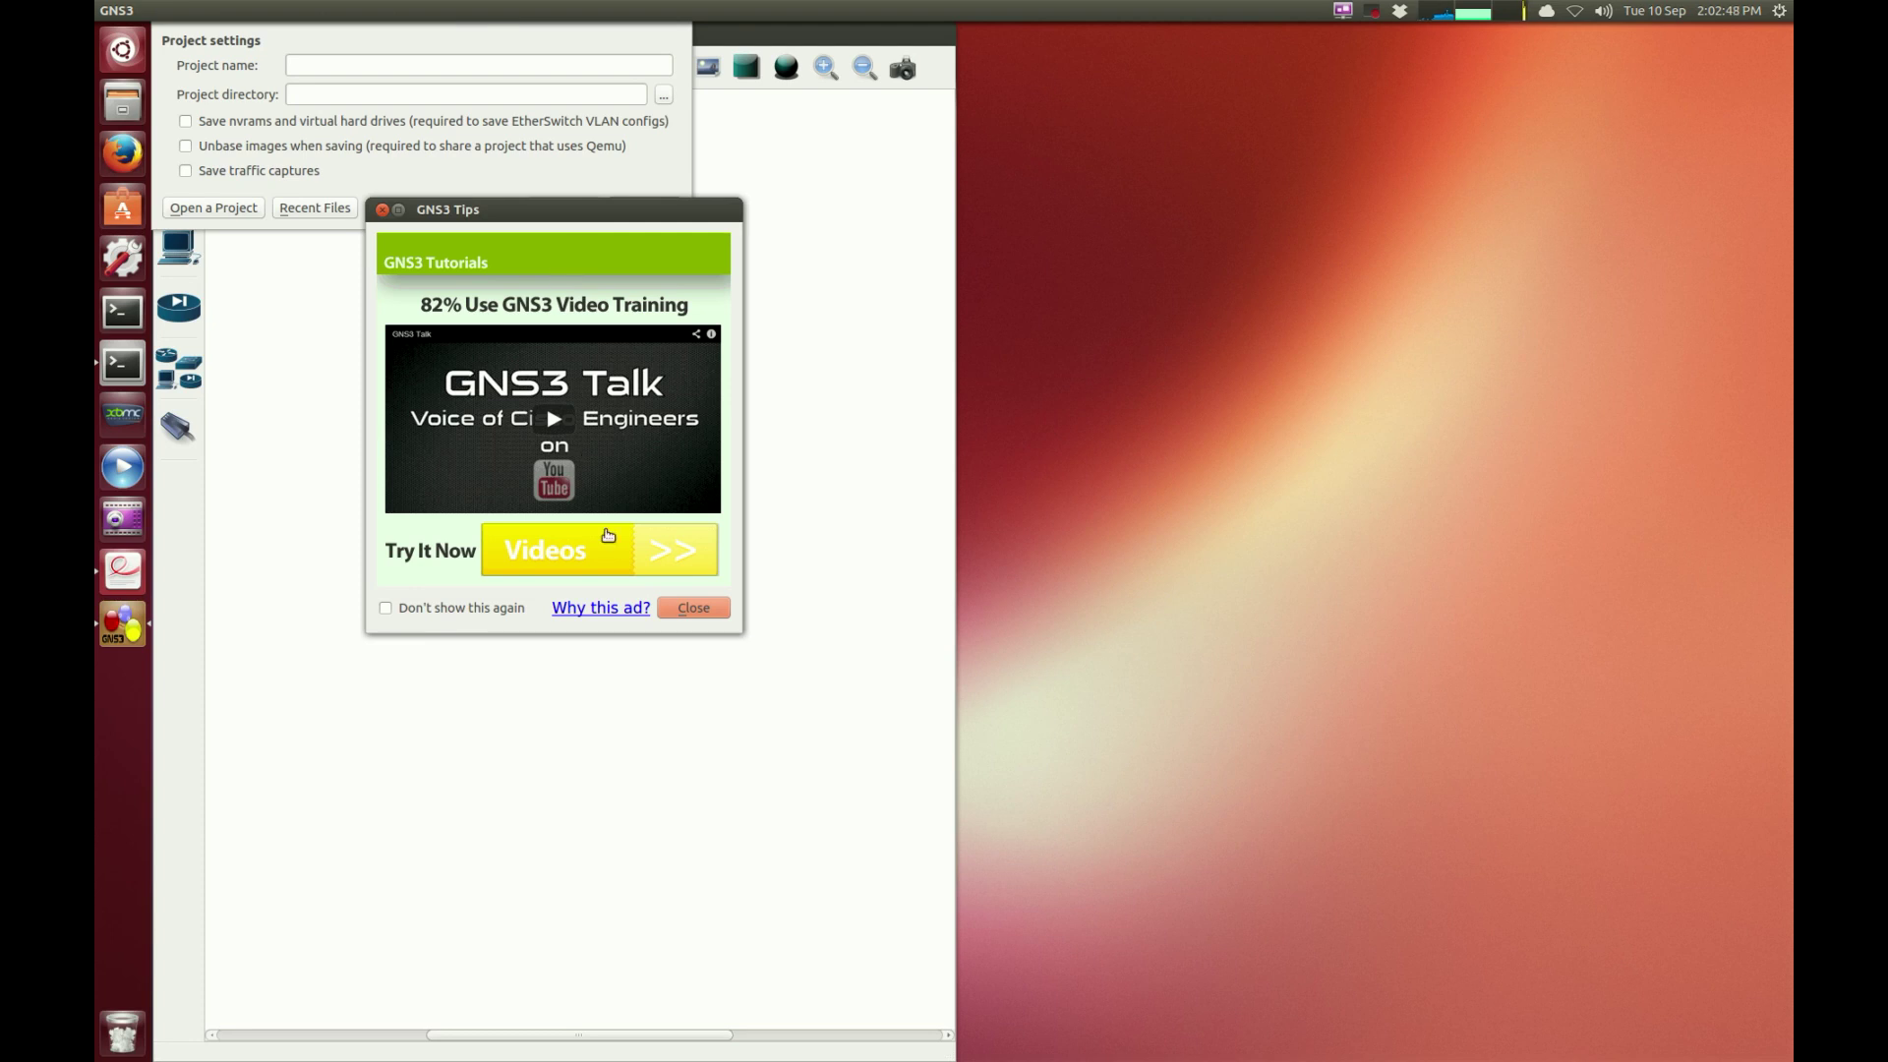
left_click(692, 608)
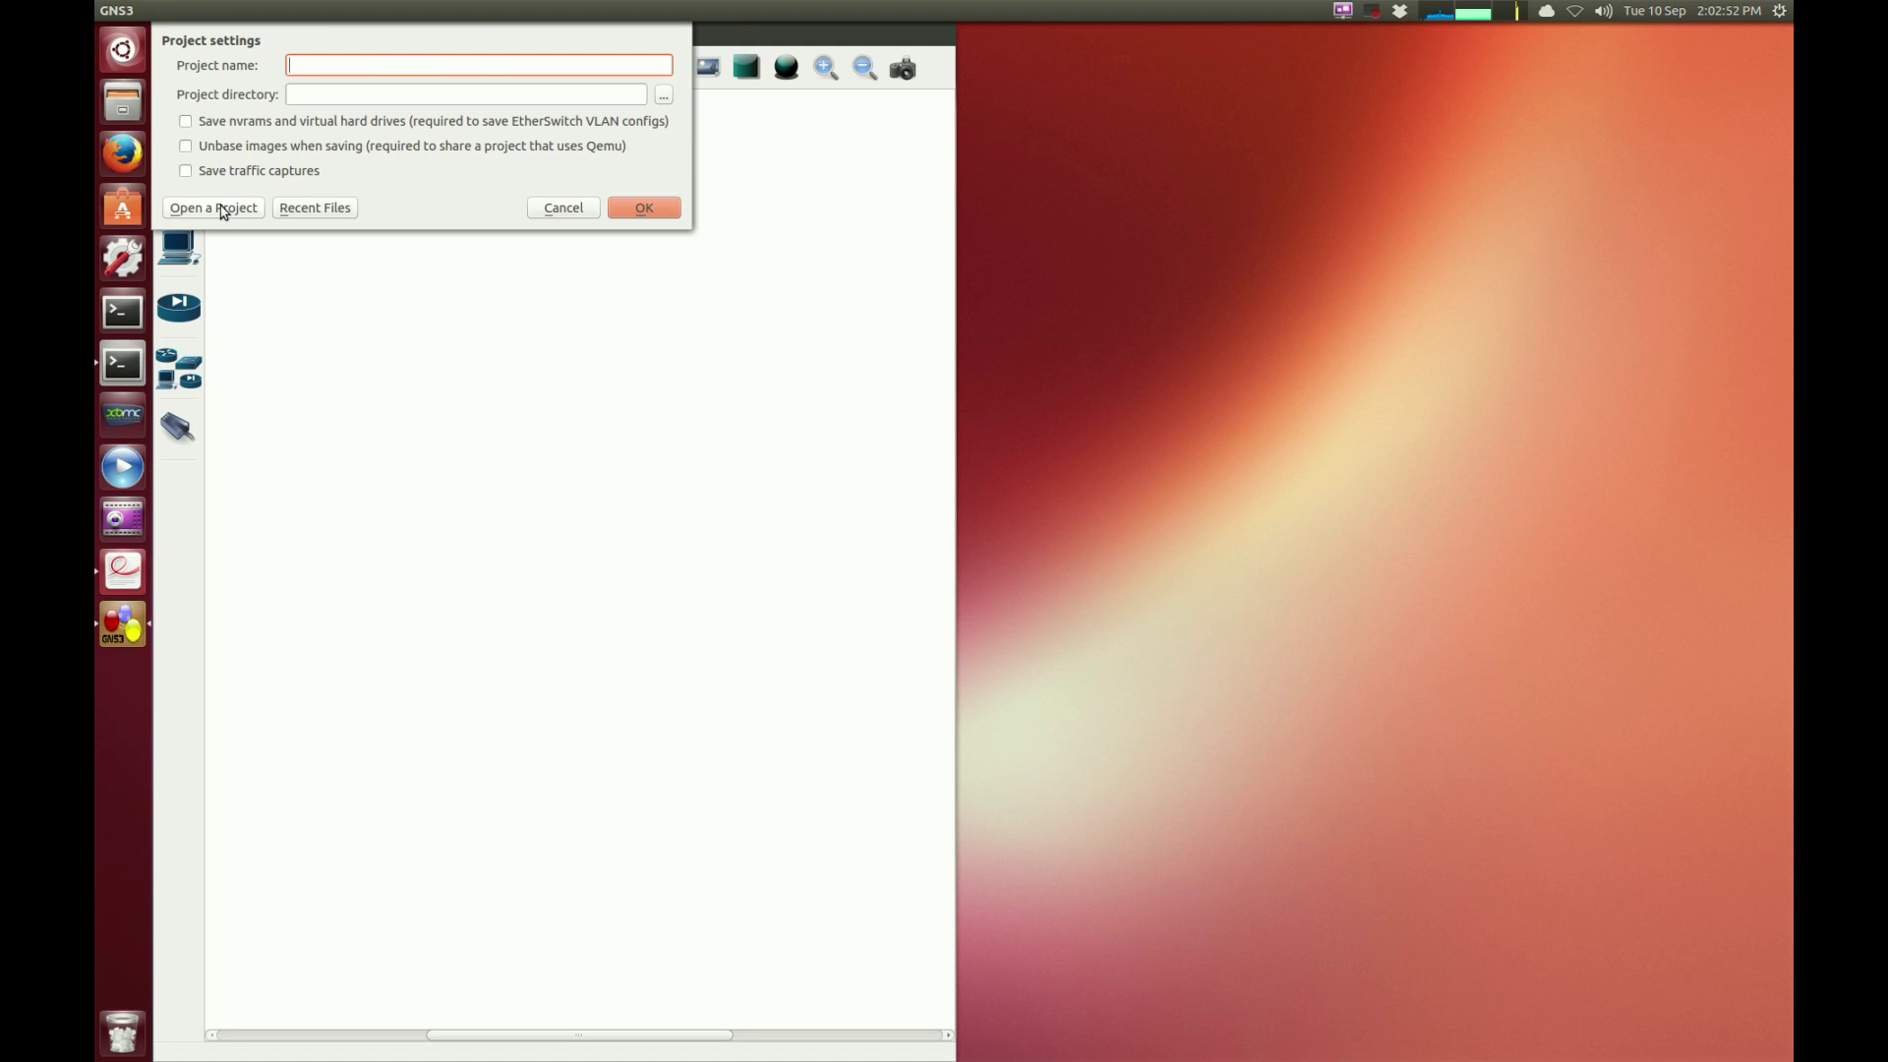
left_click(220, 208)
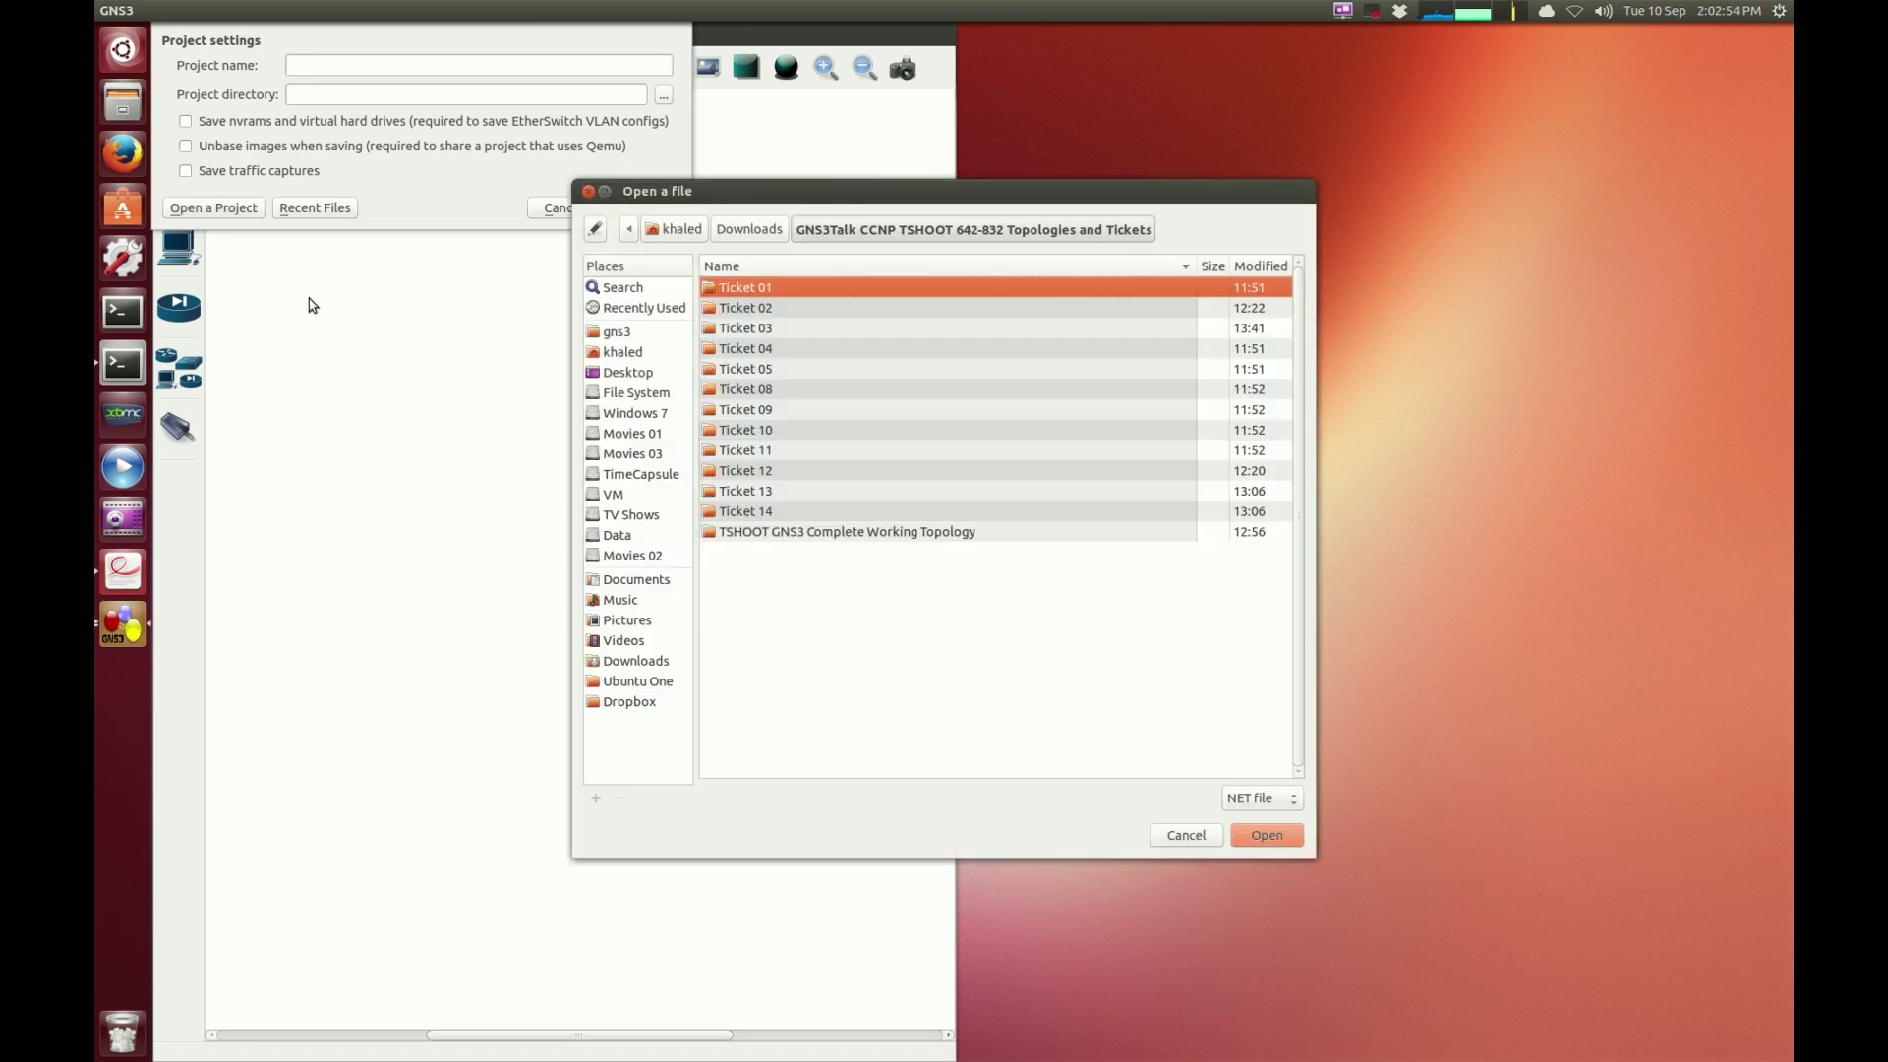
left_click(765, 351)
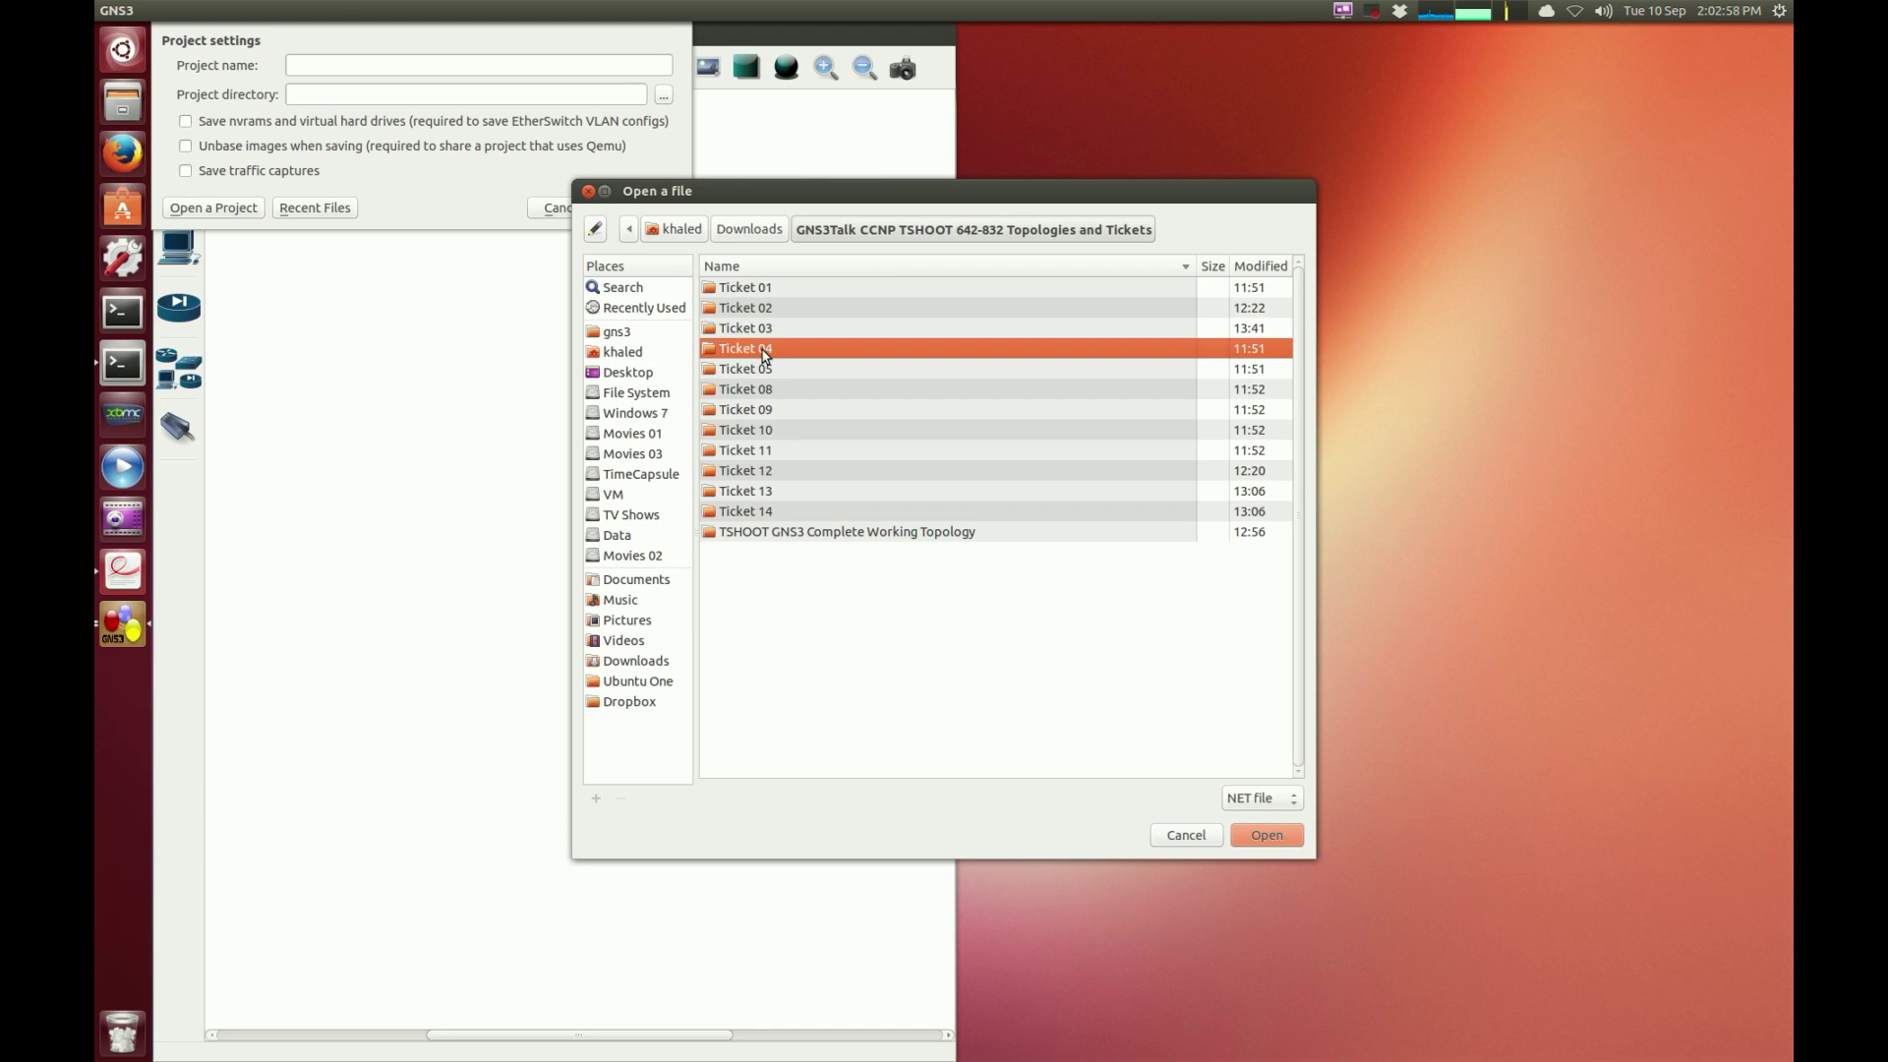
left_click(119, 115)
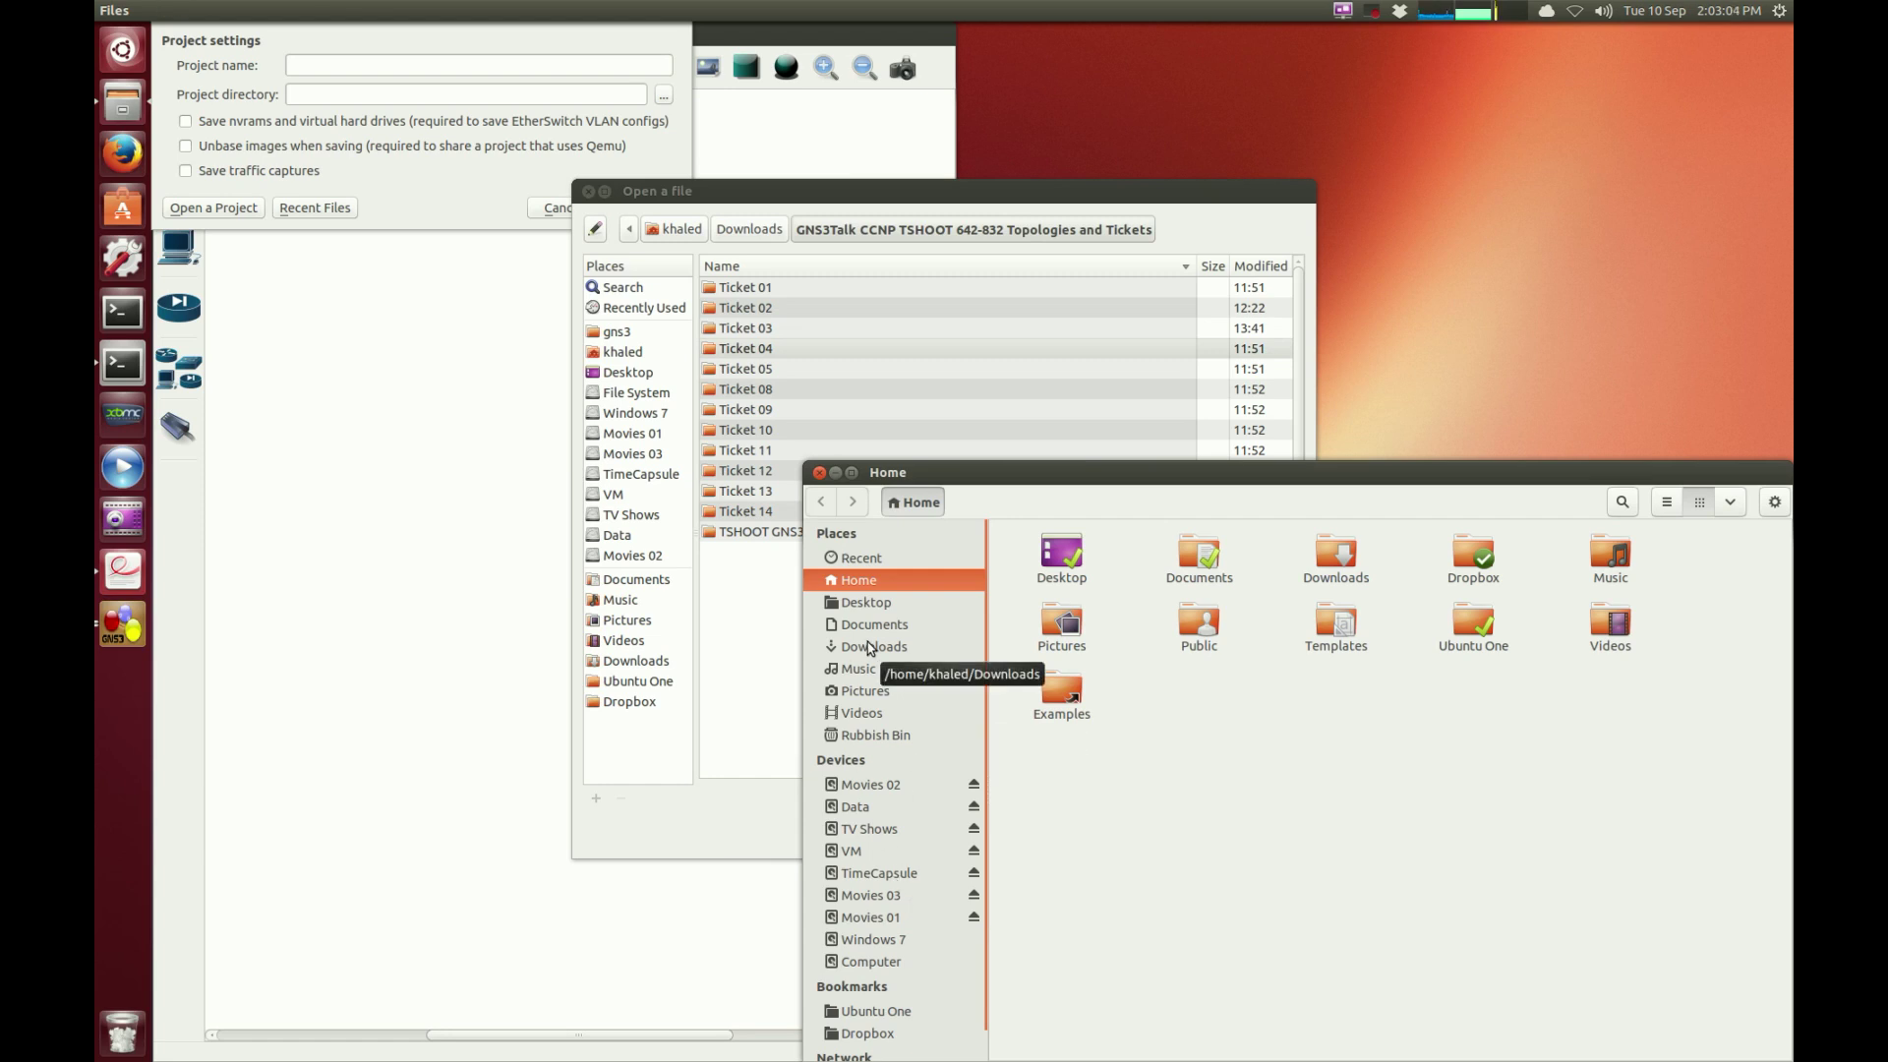
Step: Show the Videos folder as a detailed list of the Ticket 01–04.mp4 recordings
left_click_drag(1057, 470, 943, 309)
scroll(784, 792, "down", 1)
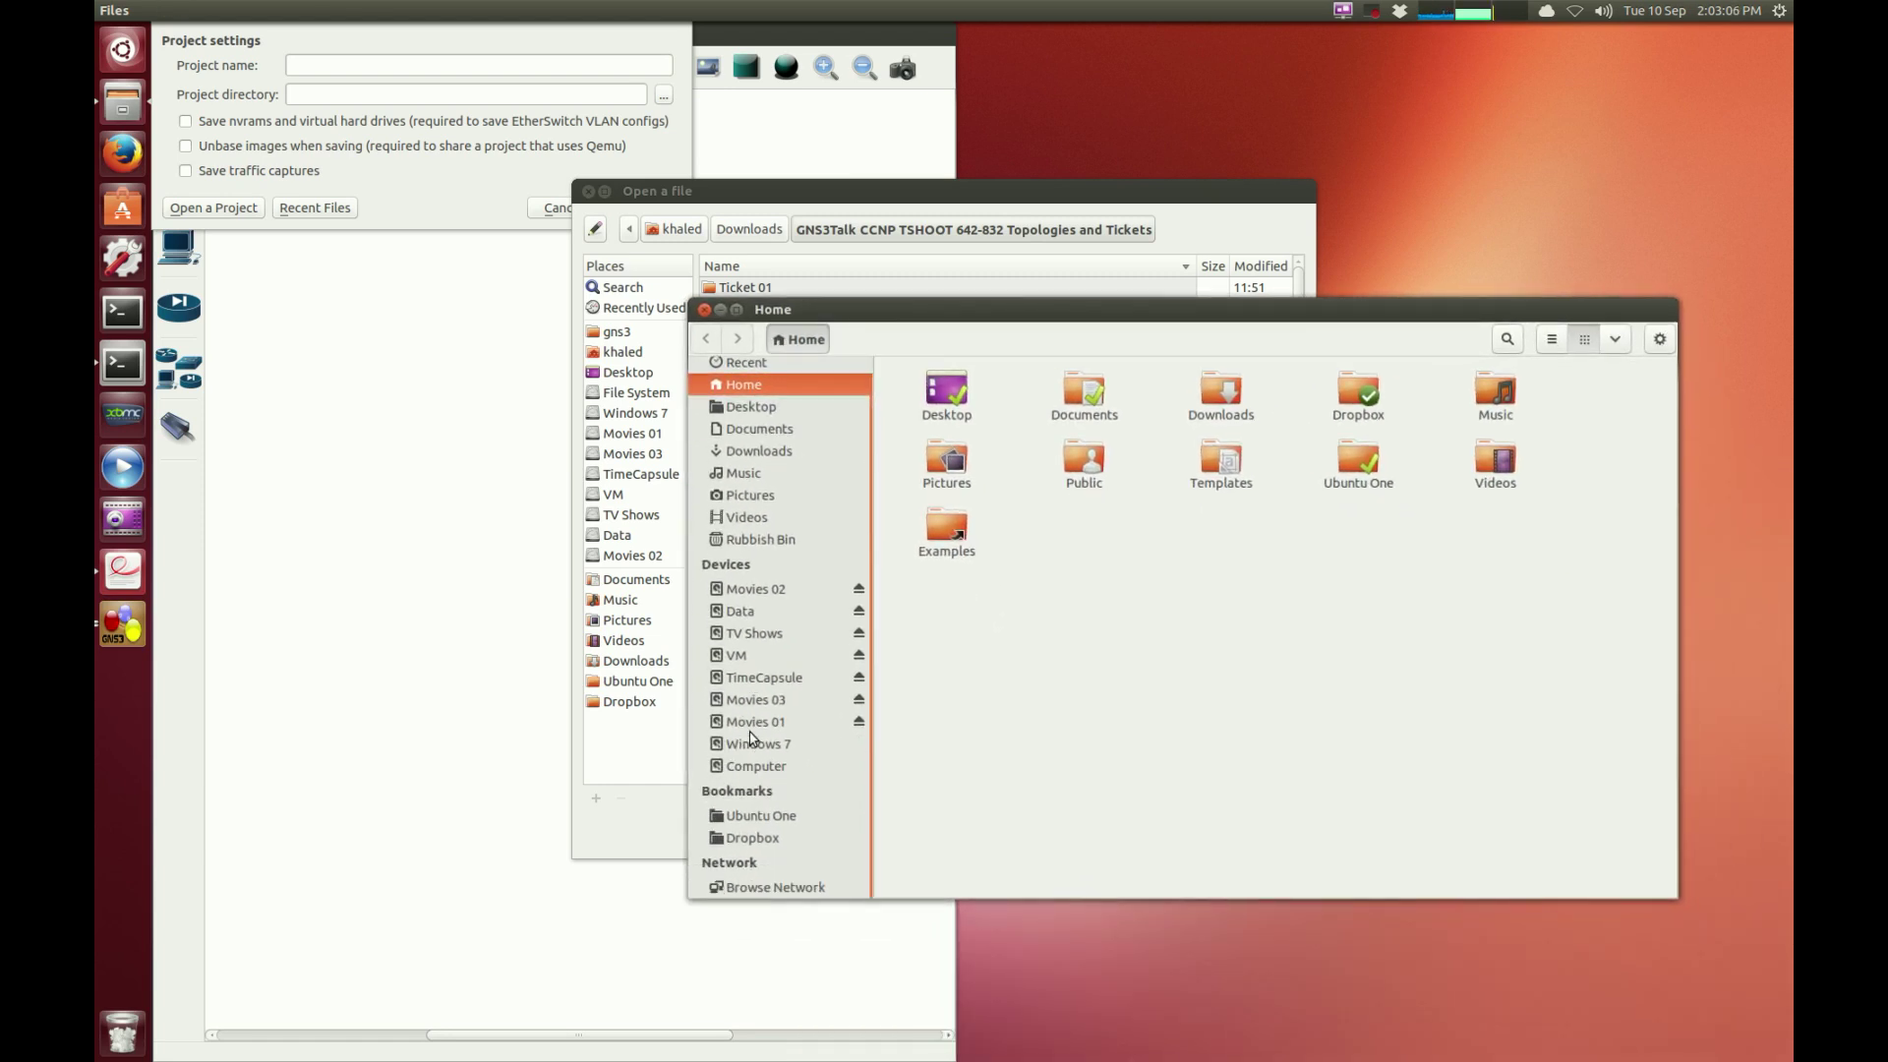
scroll(792, 654, "up", 1)
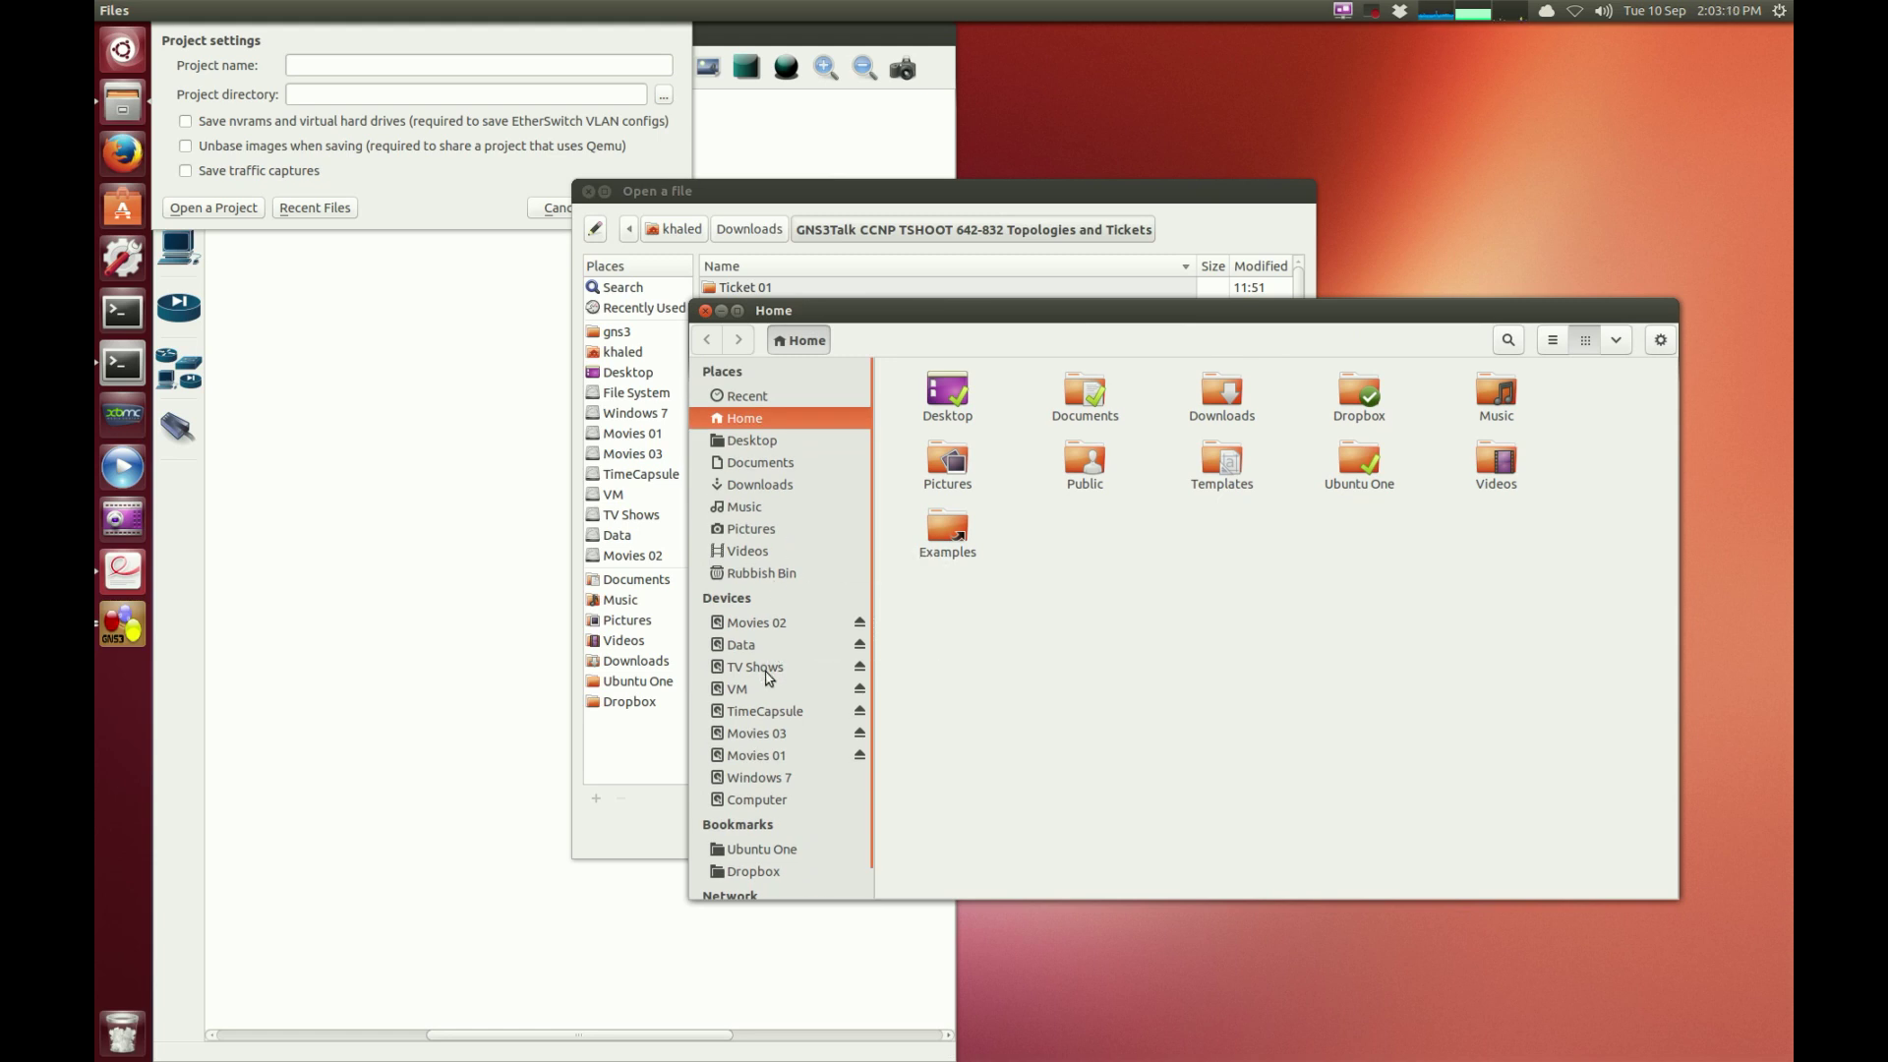
left_click(775, 543)
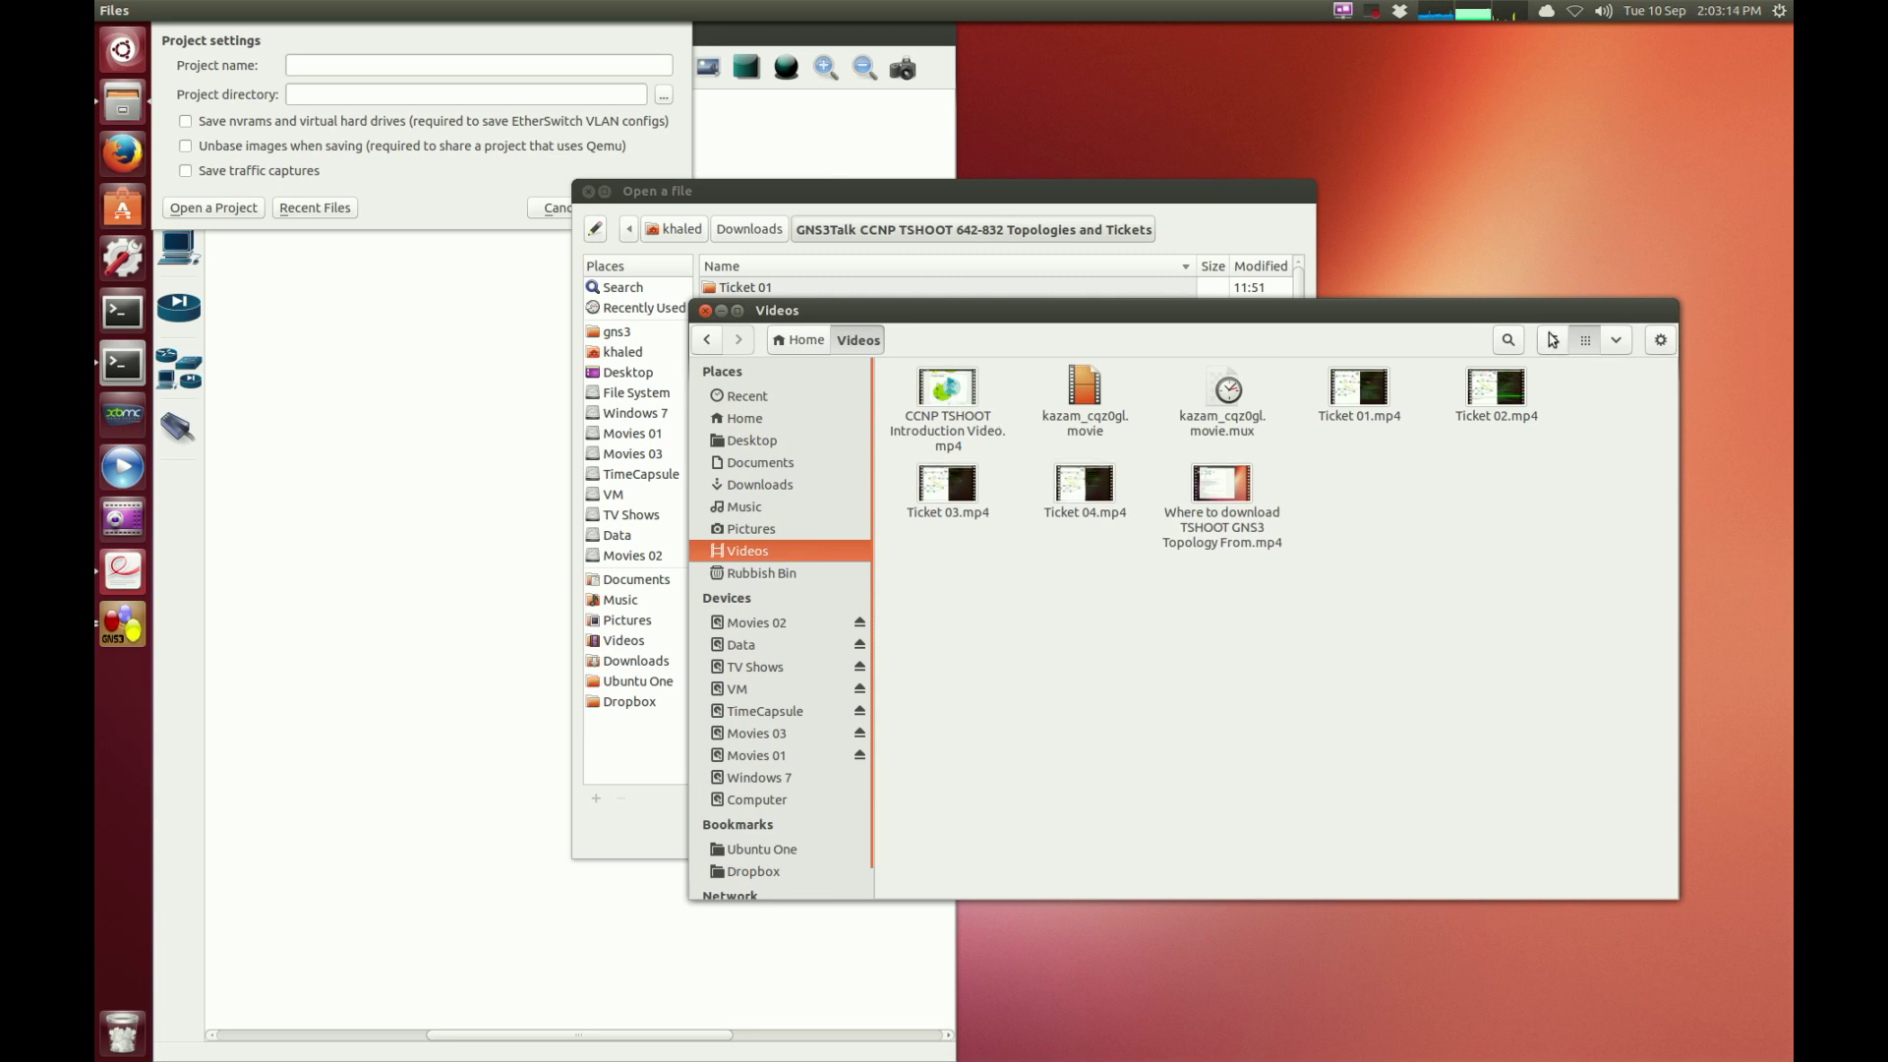
left_click(1553, 341)
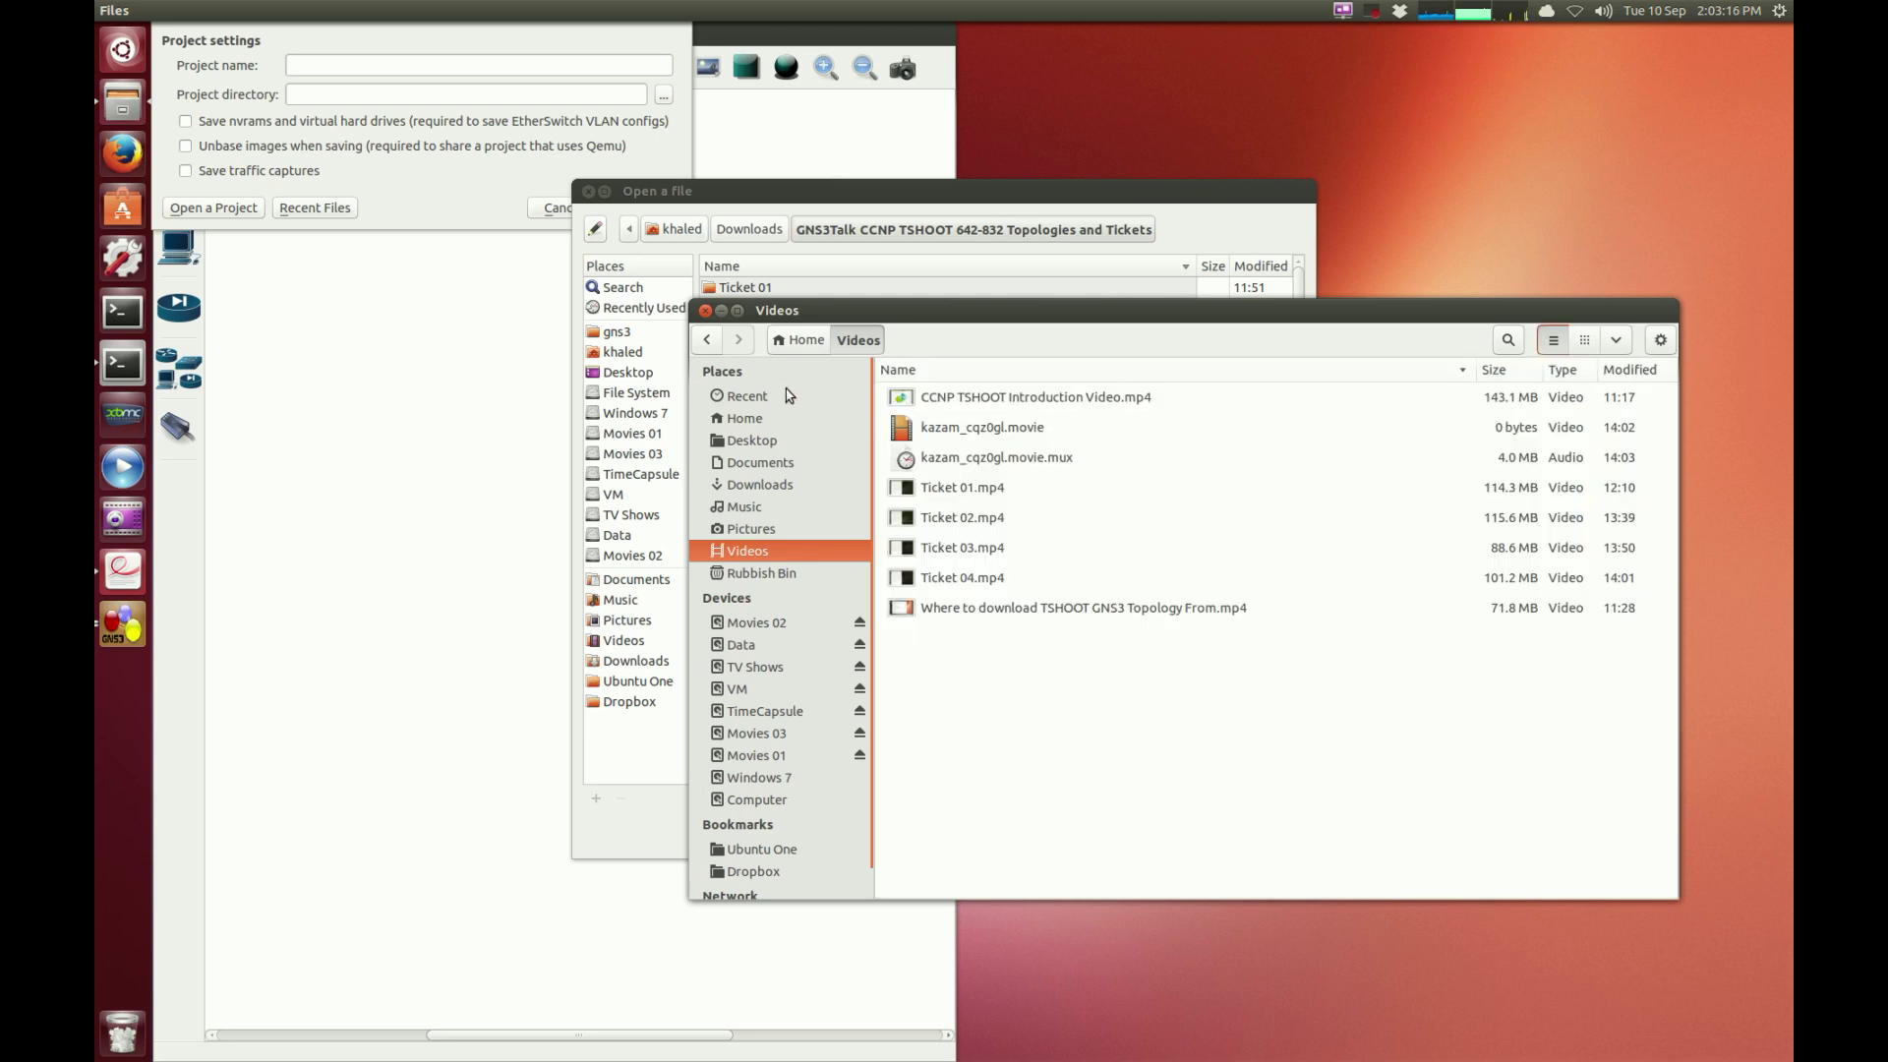
Step: Close Files and open the Ticket 05 tshoot.net topology
left_click(705, 311)
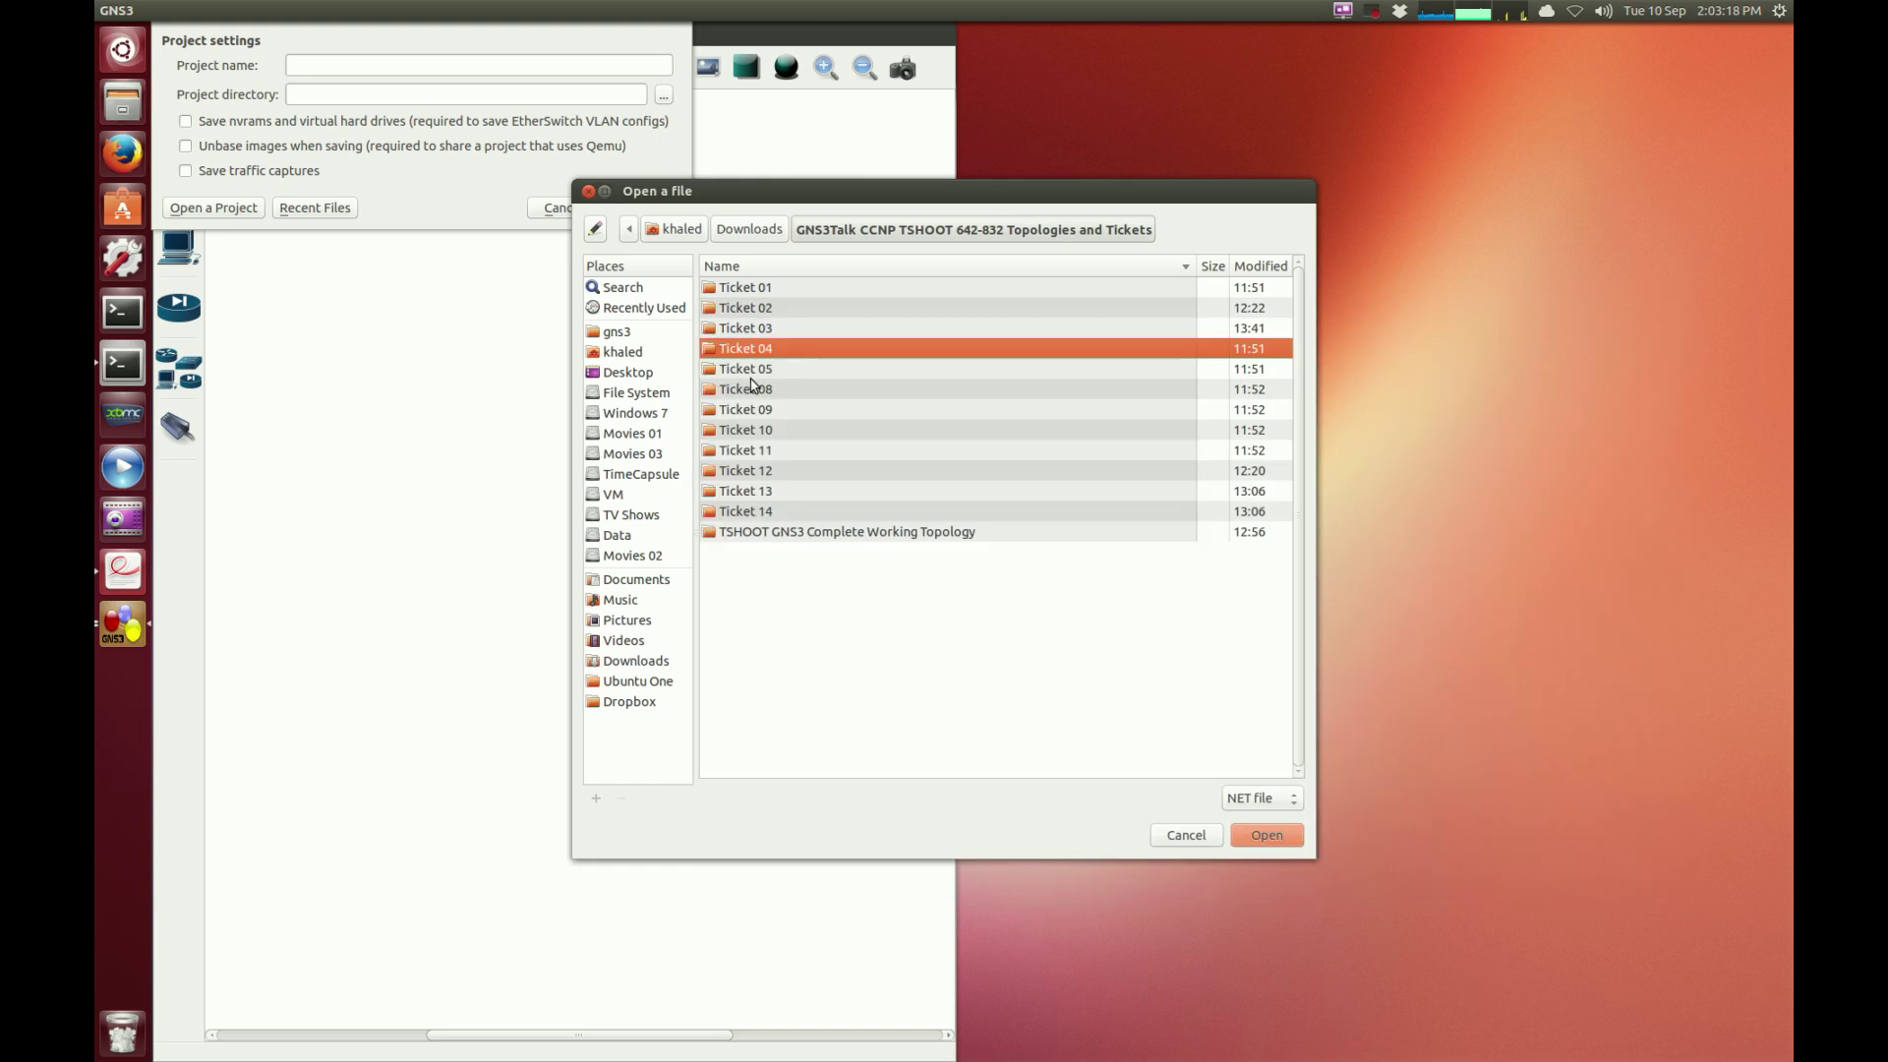
left_click(749, 371)
double_click(750, 371)
double_click(745, 332)
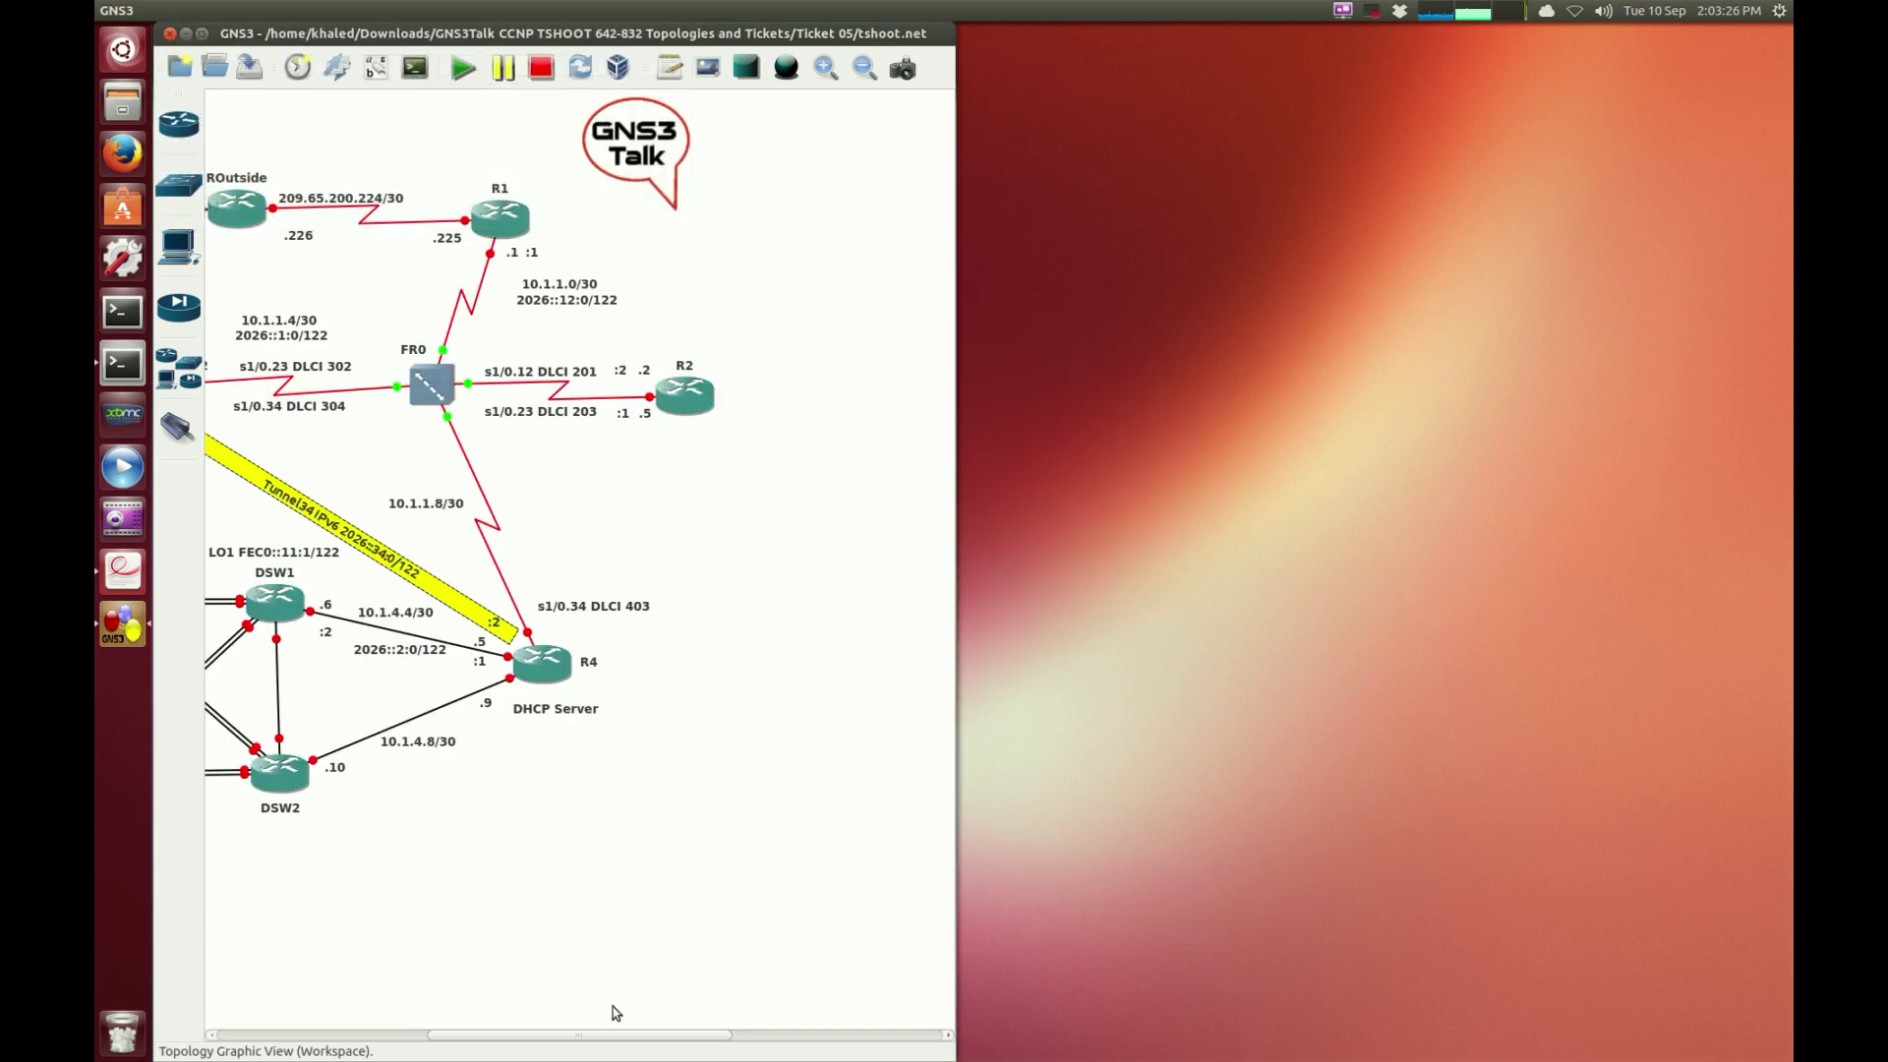
Step: Nudge the 209.65.200.241 label slightly right and start all devices in the topology
left_click_drag(560, 1037, 464, 1042)
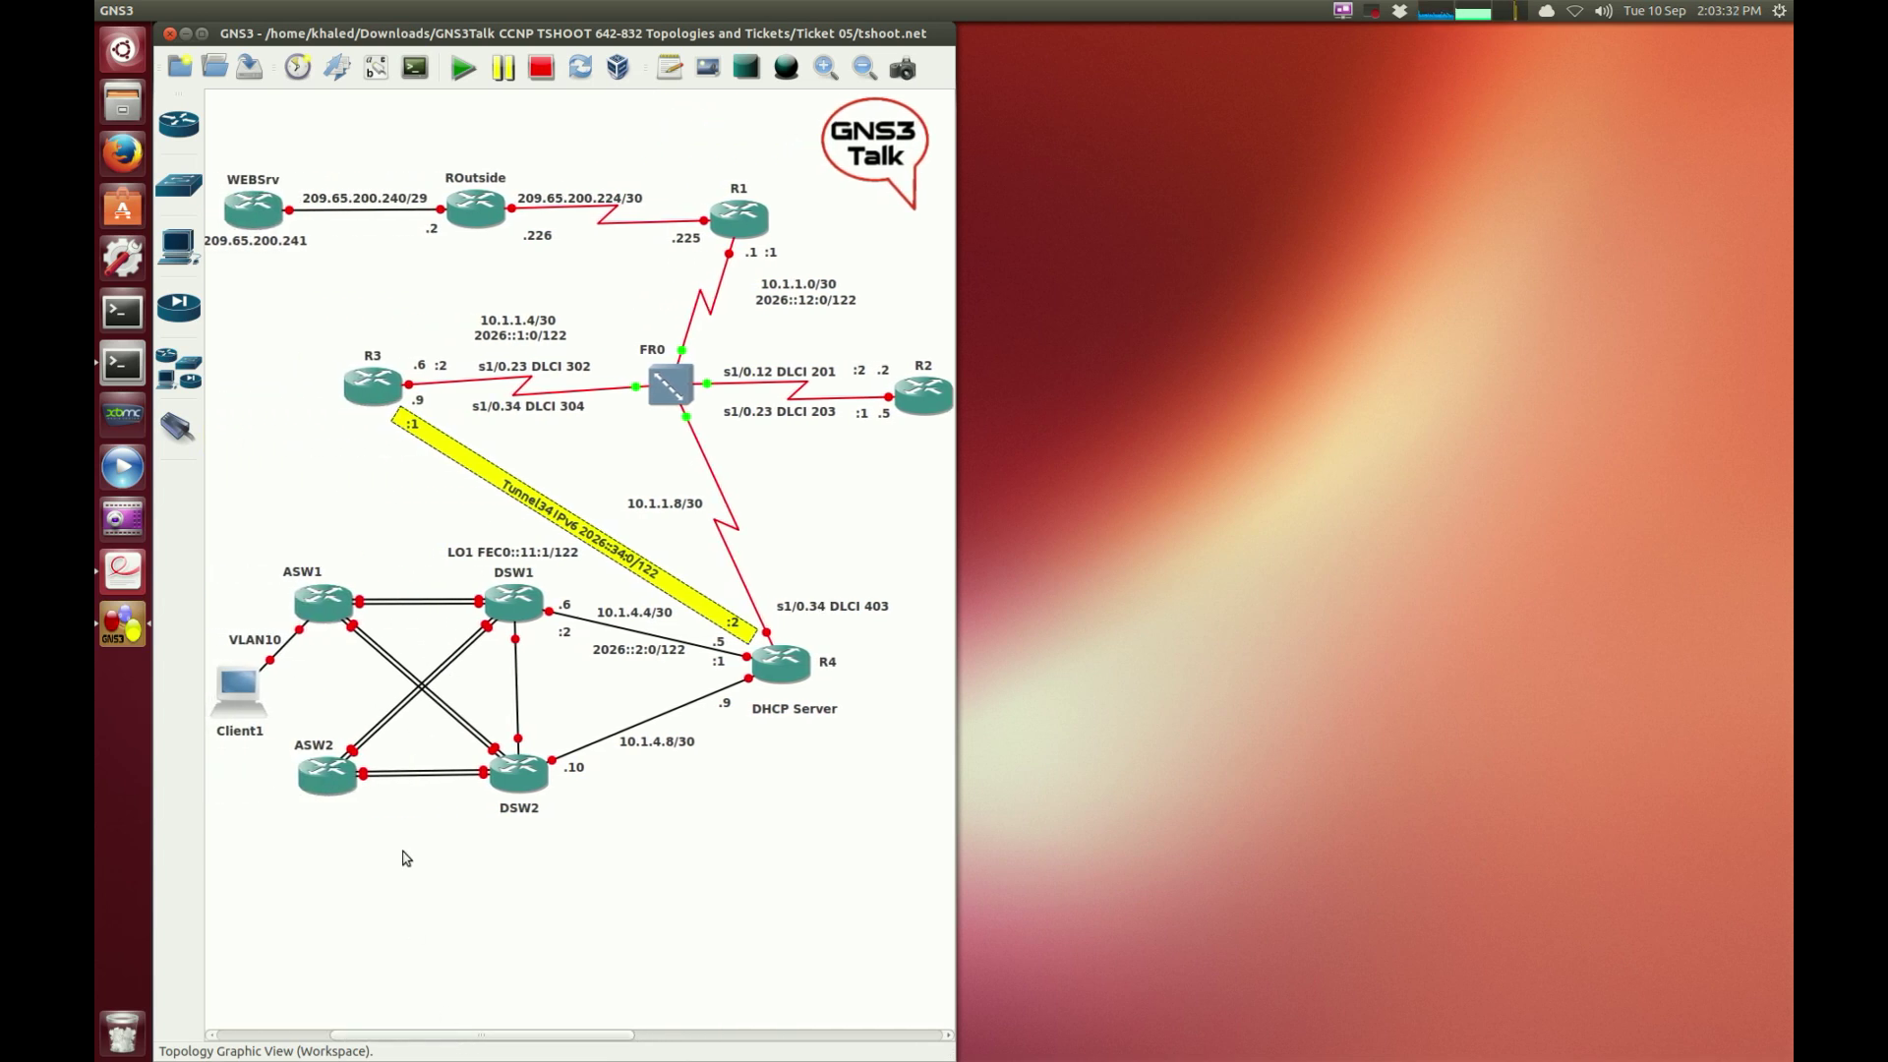
left_click_drag(256, 248, 264, 250)
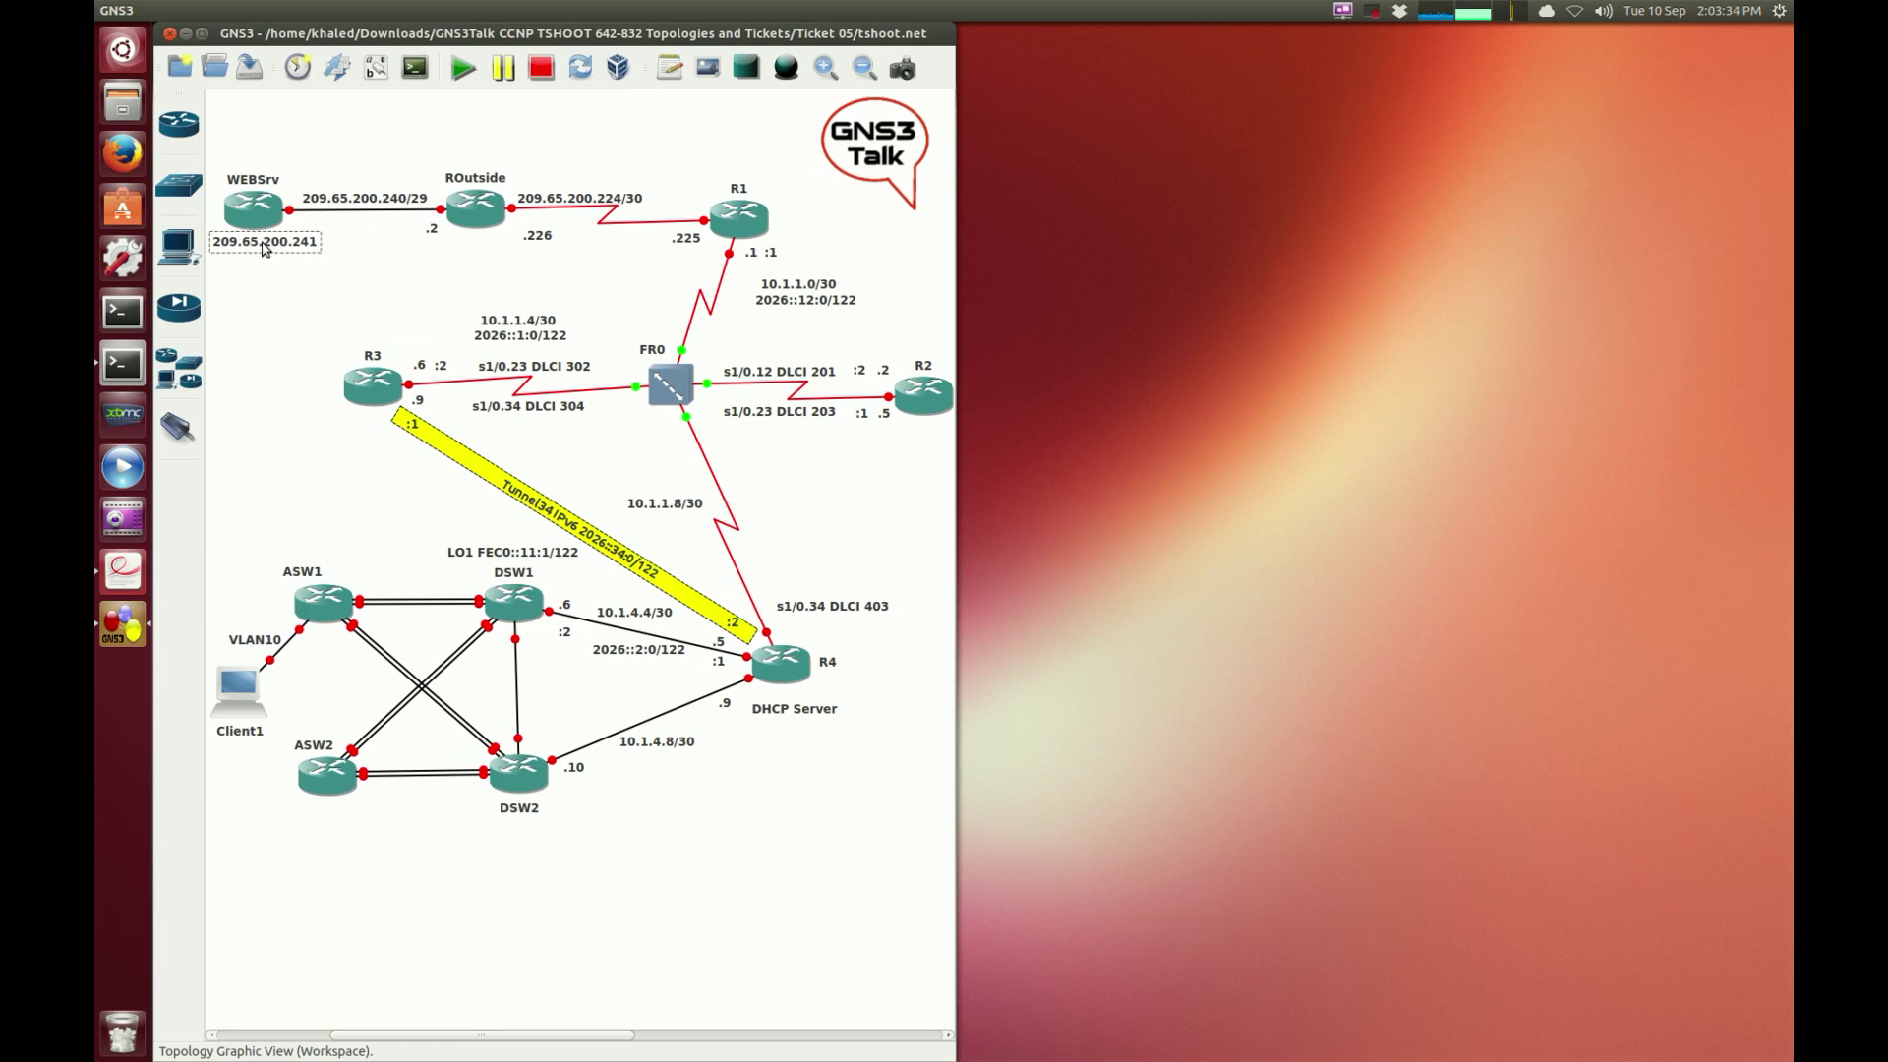
left_click(267, 273)
left_click(465, 86)
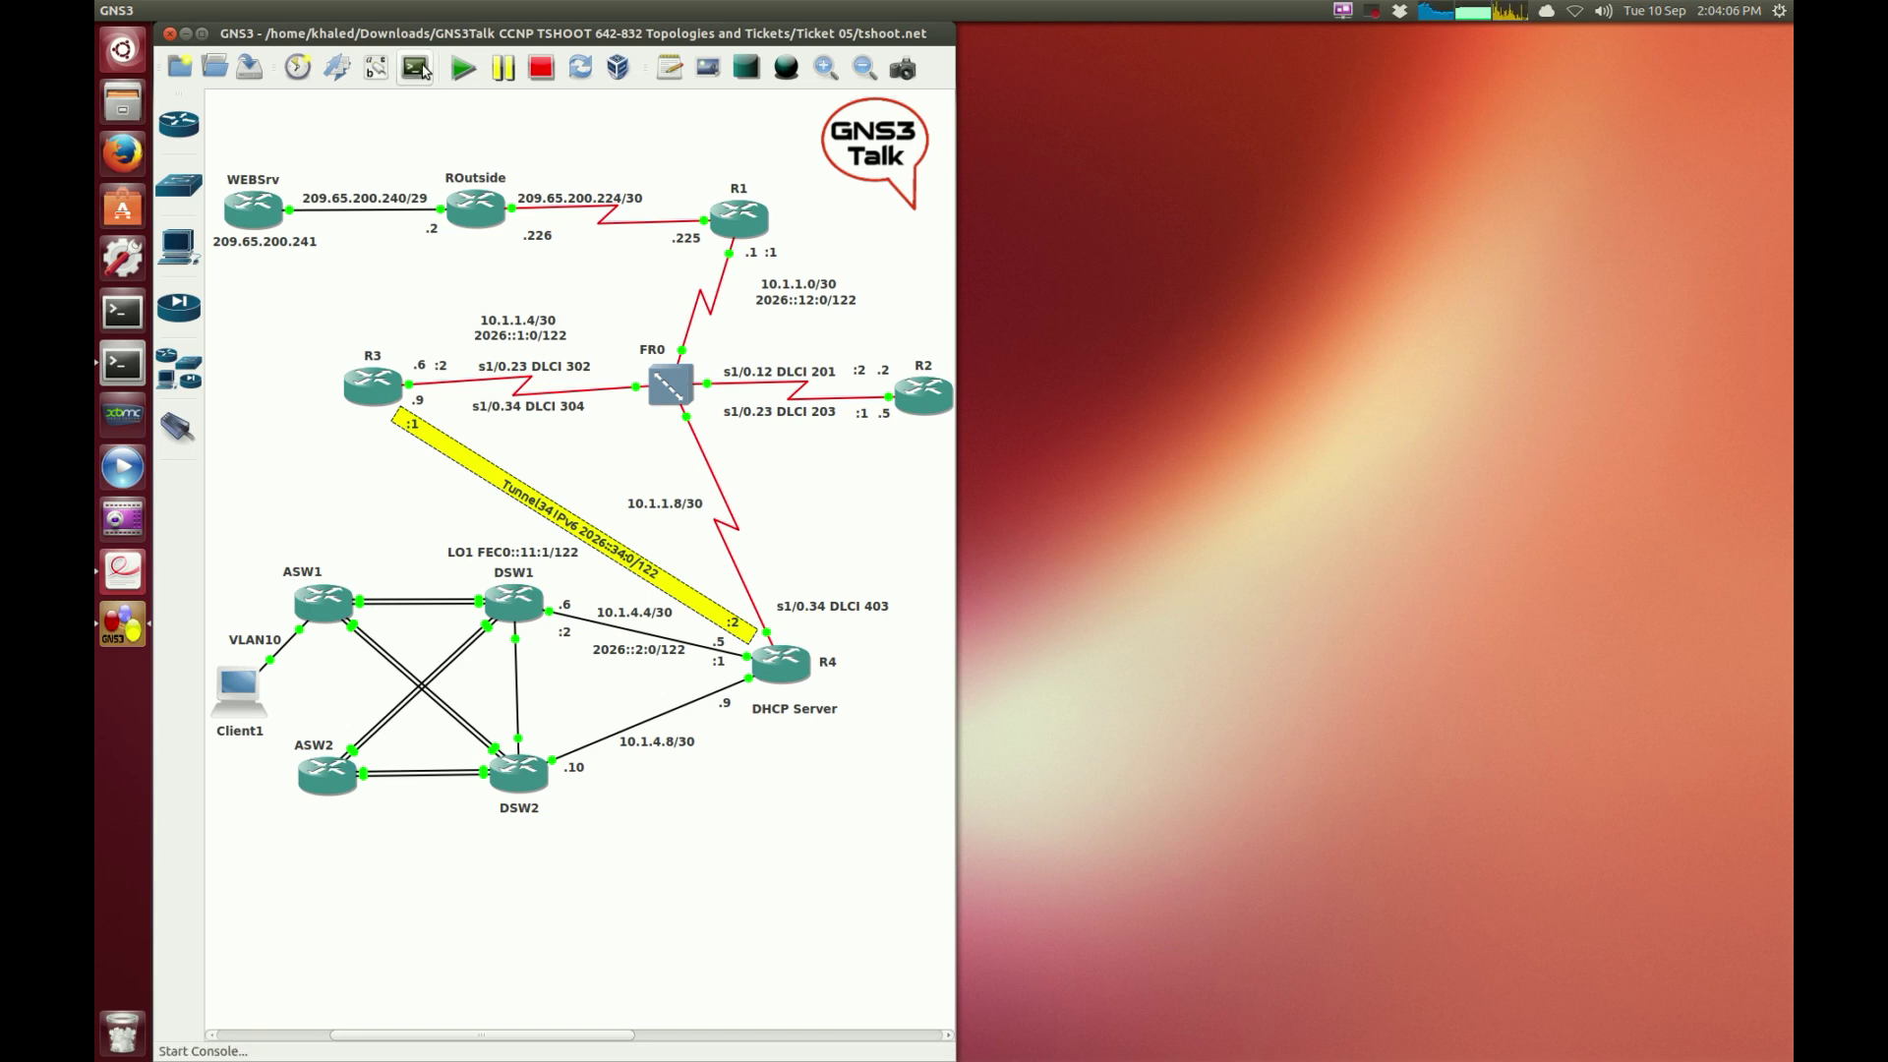
Step: Switch to the Client1 console and enter privileged mode with en
left_click(143, 366)
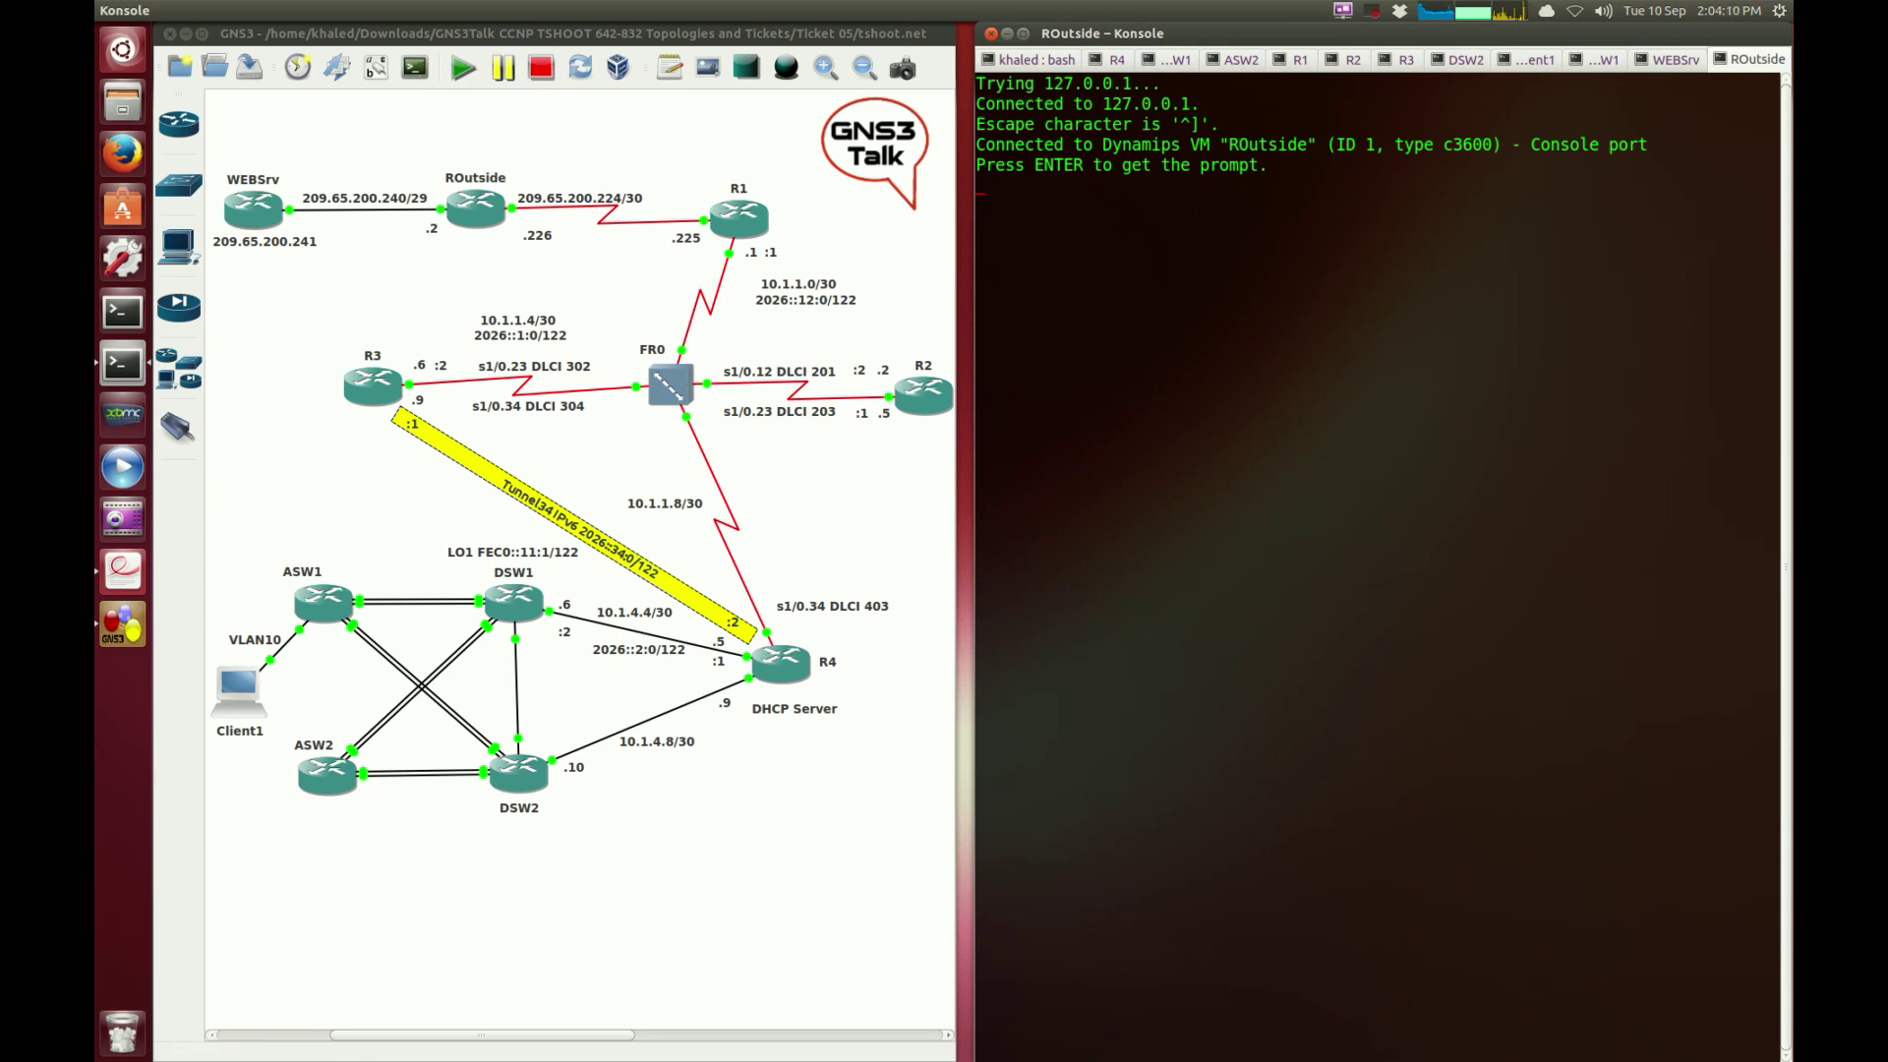
key("Return")
key("Return")
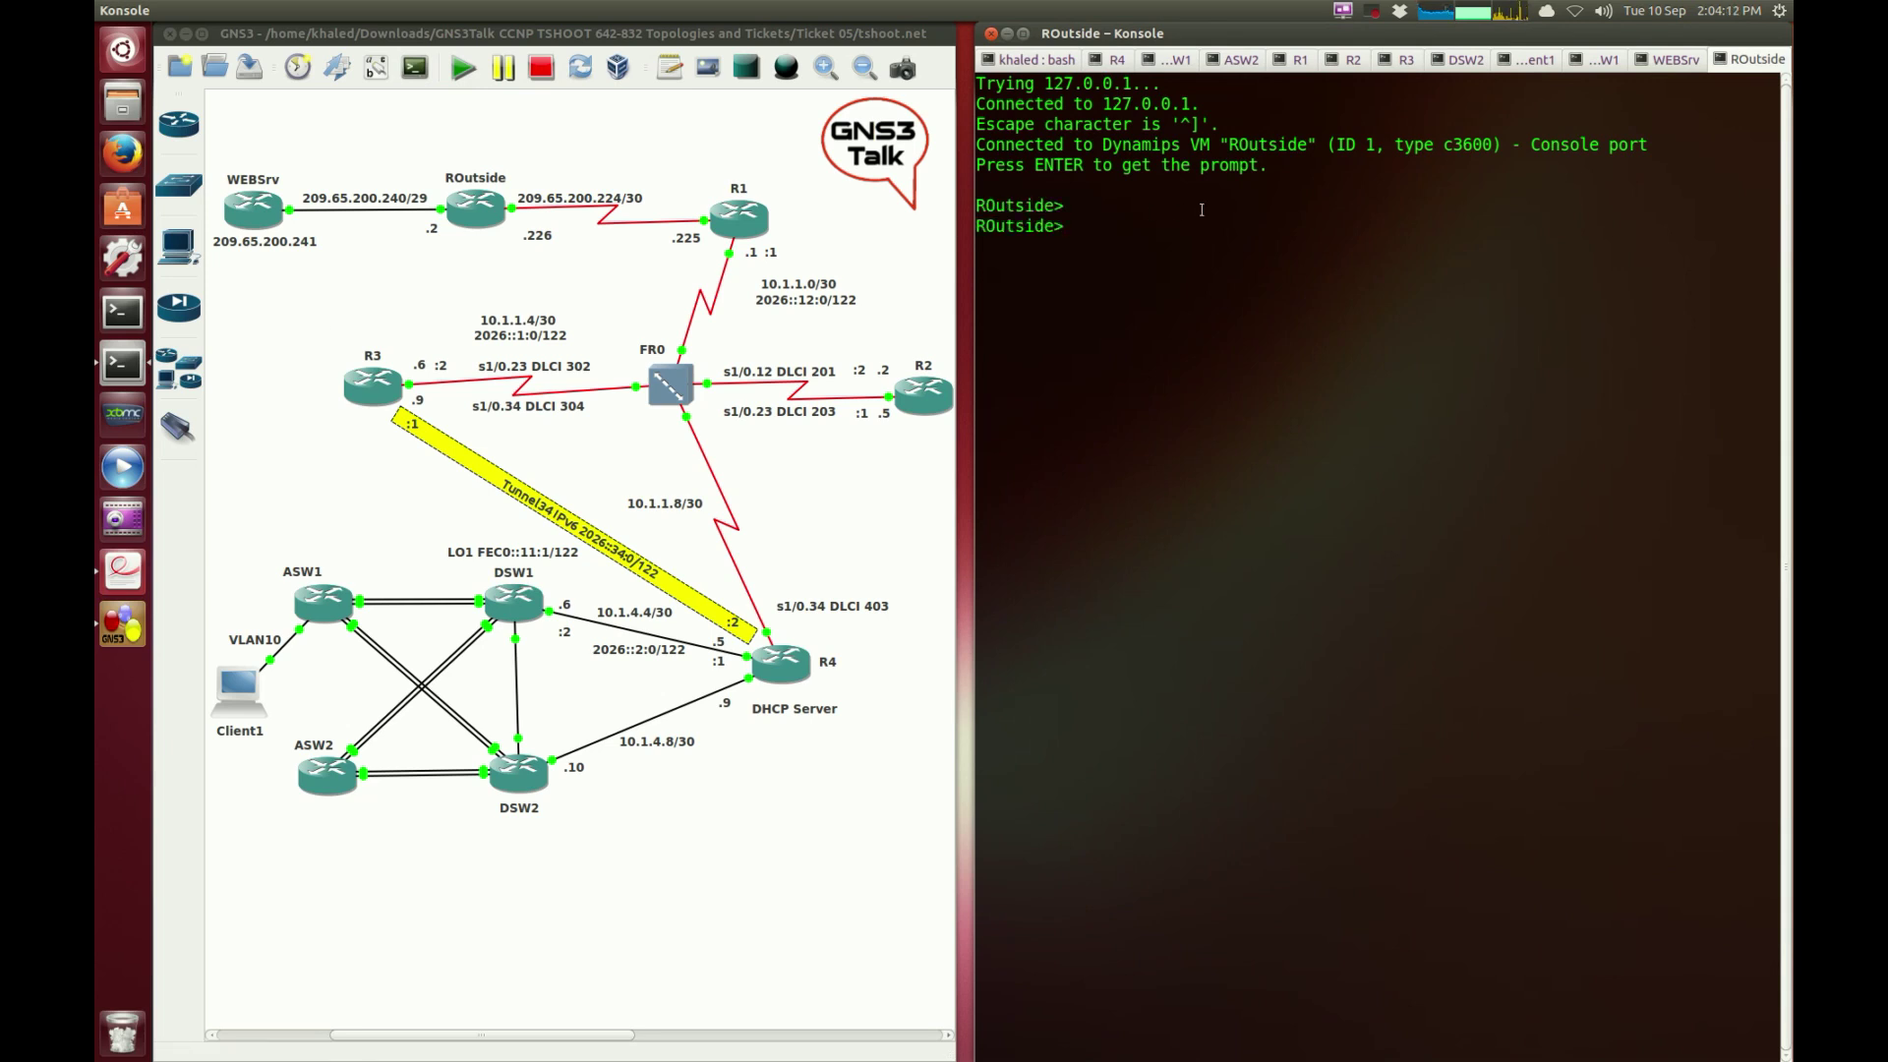
left_click(520, 290)
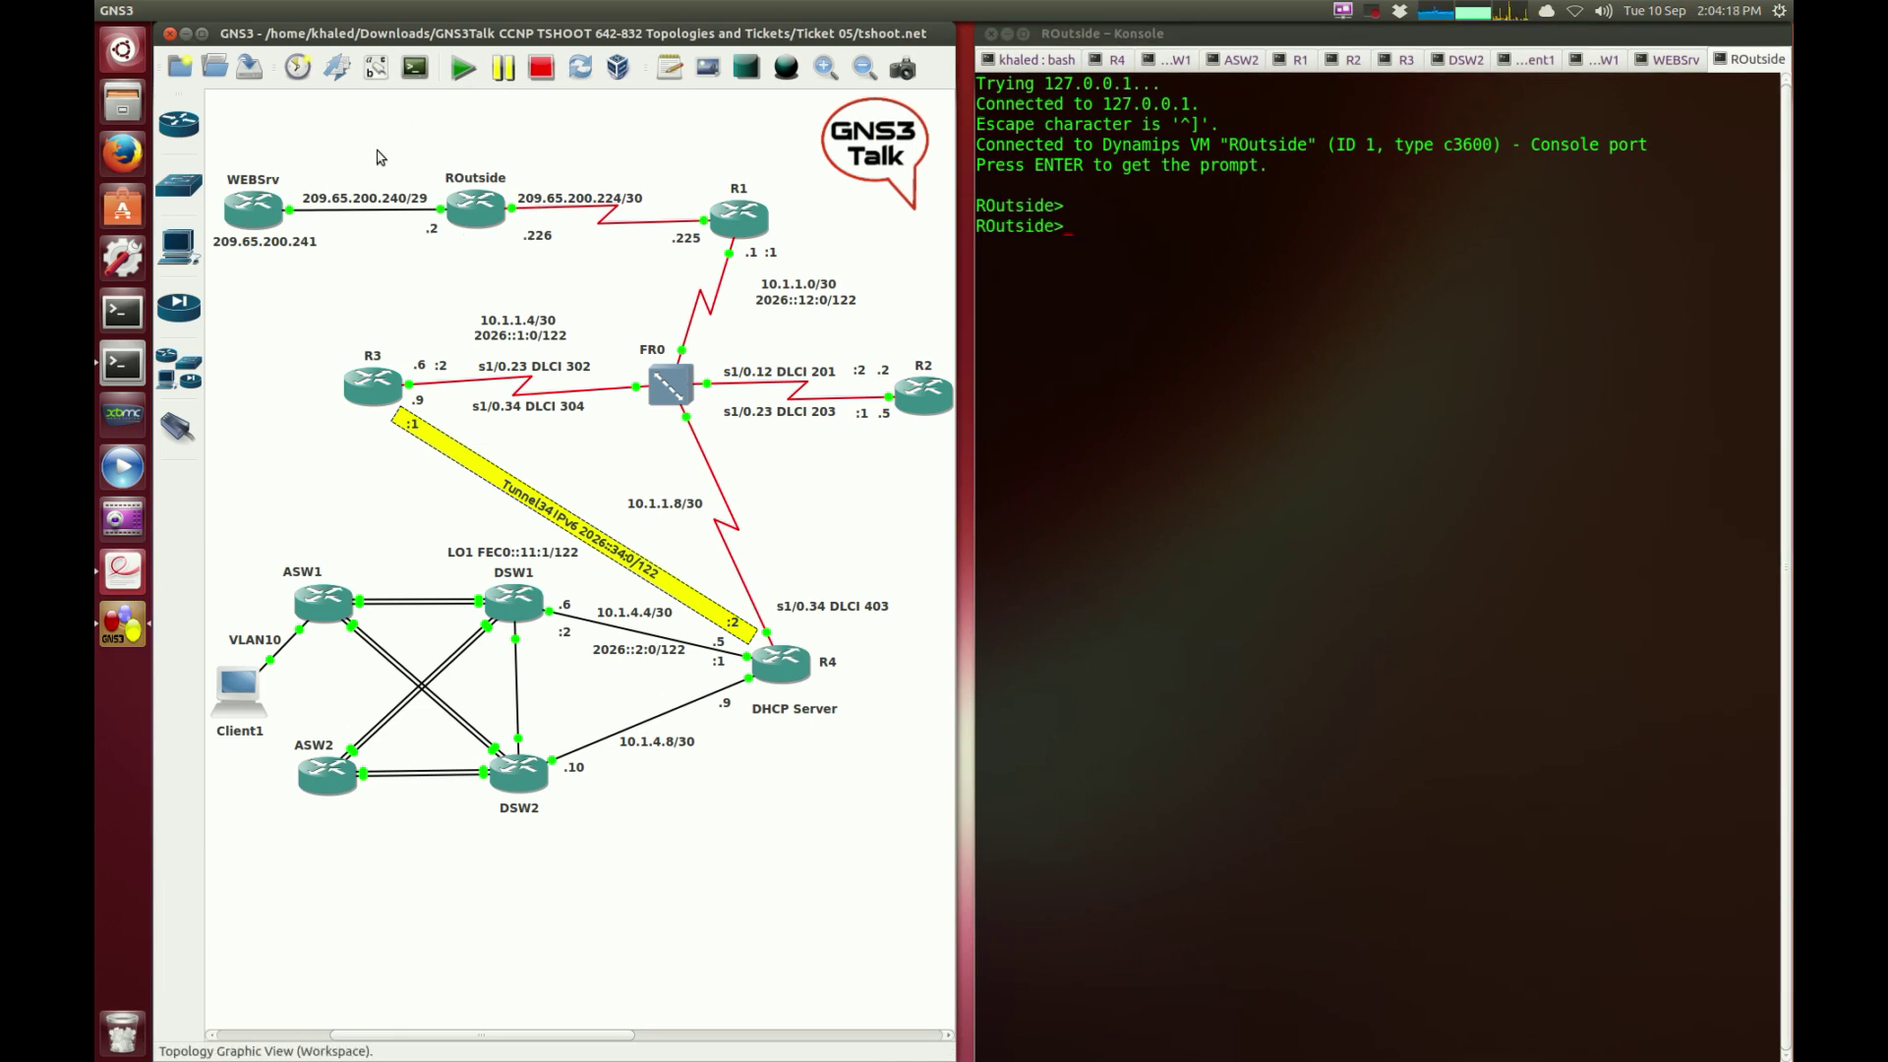
left_click(1131, 187)
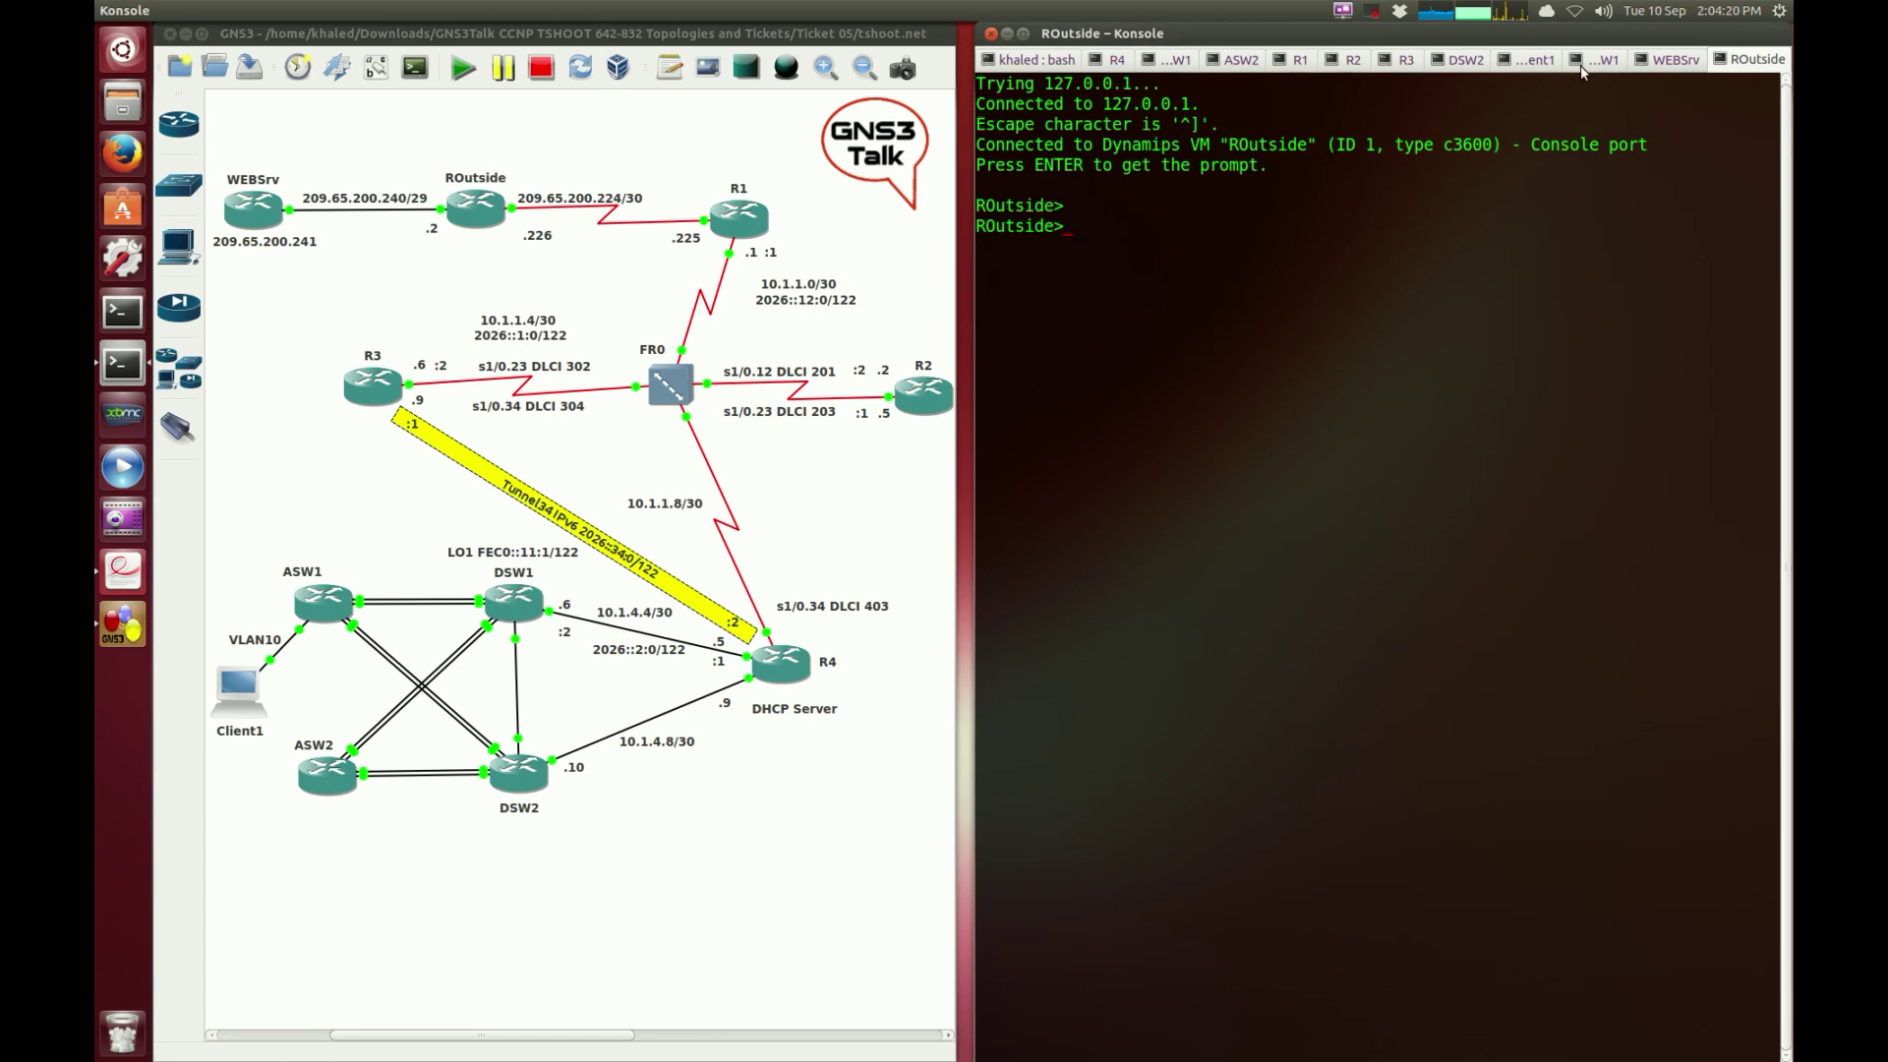
left_click(1526, 63)
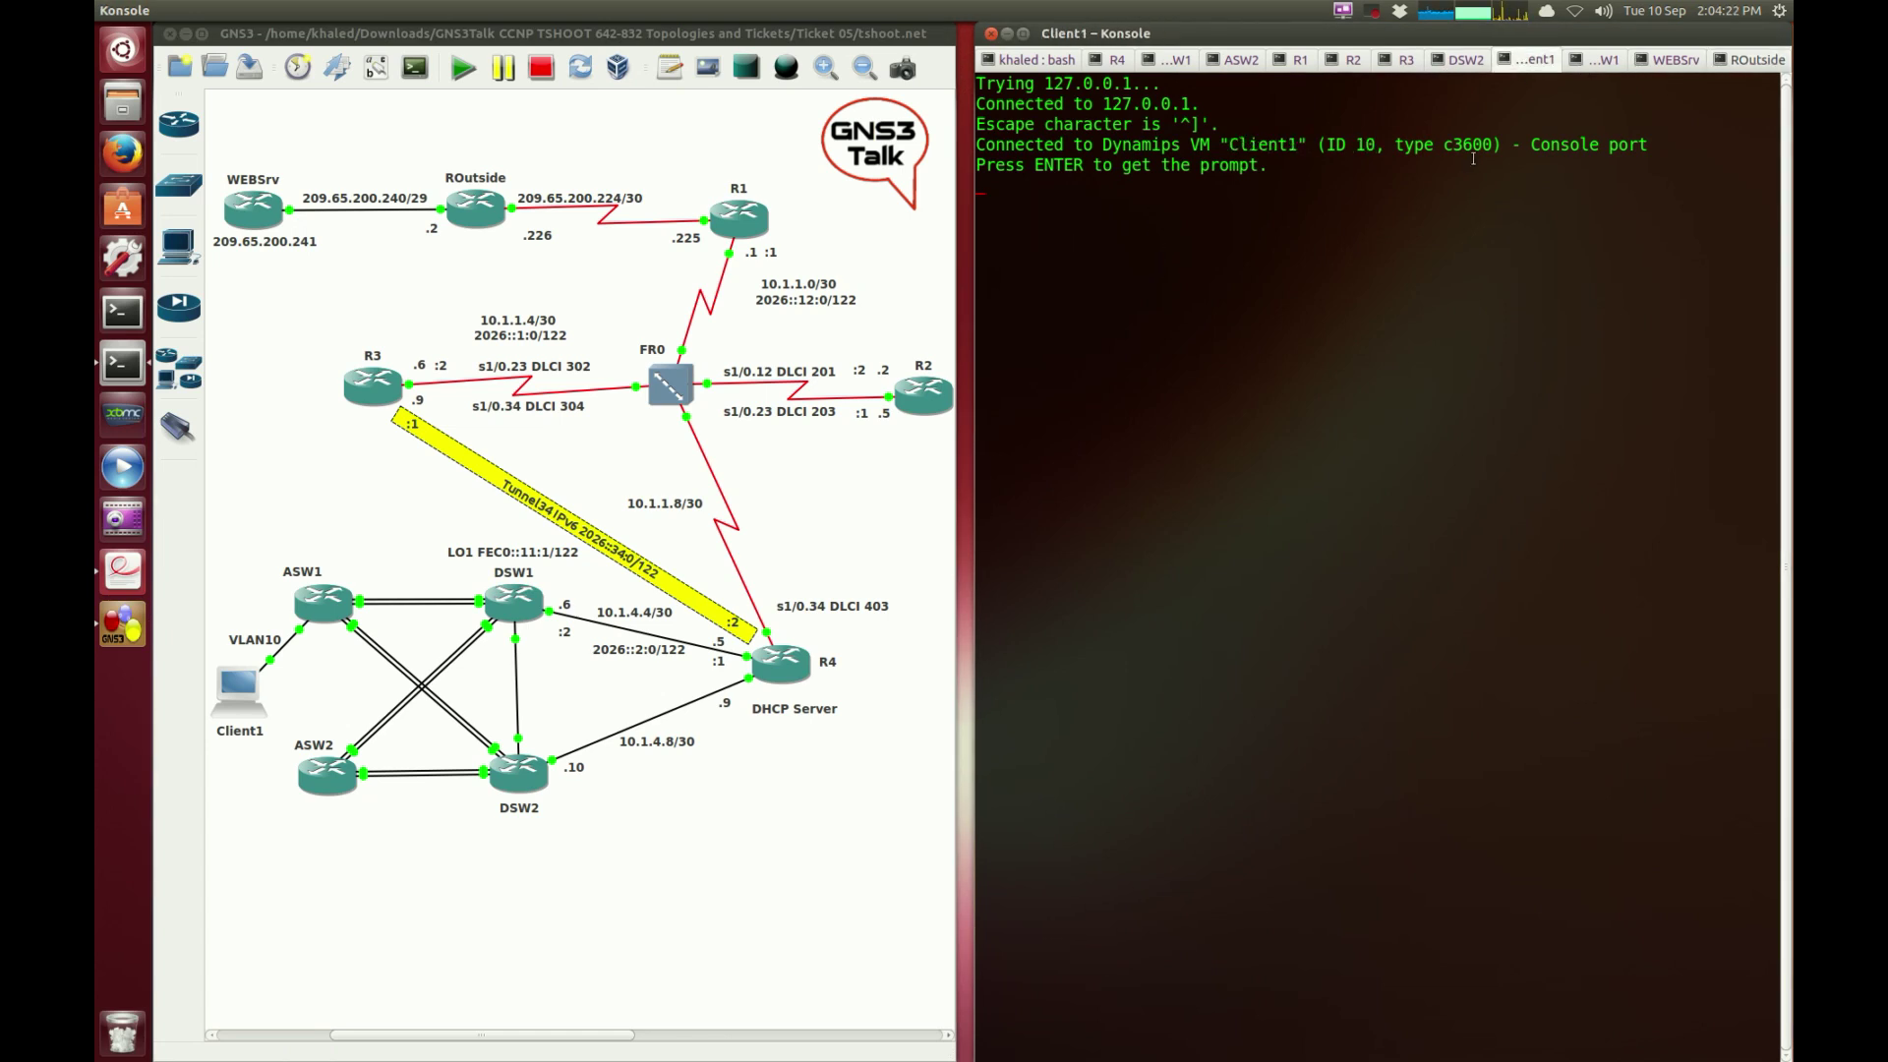
key("Return")
key("Return")
key("Return")
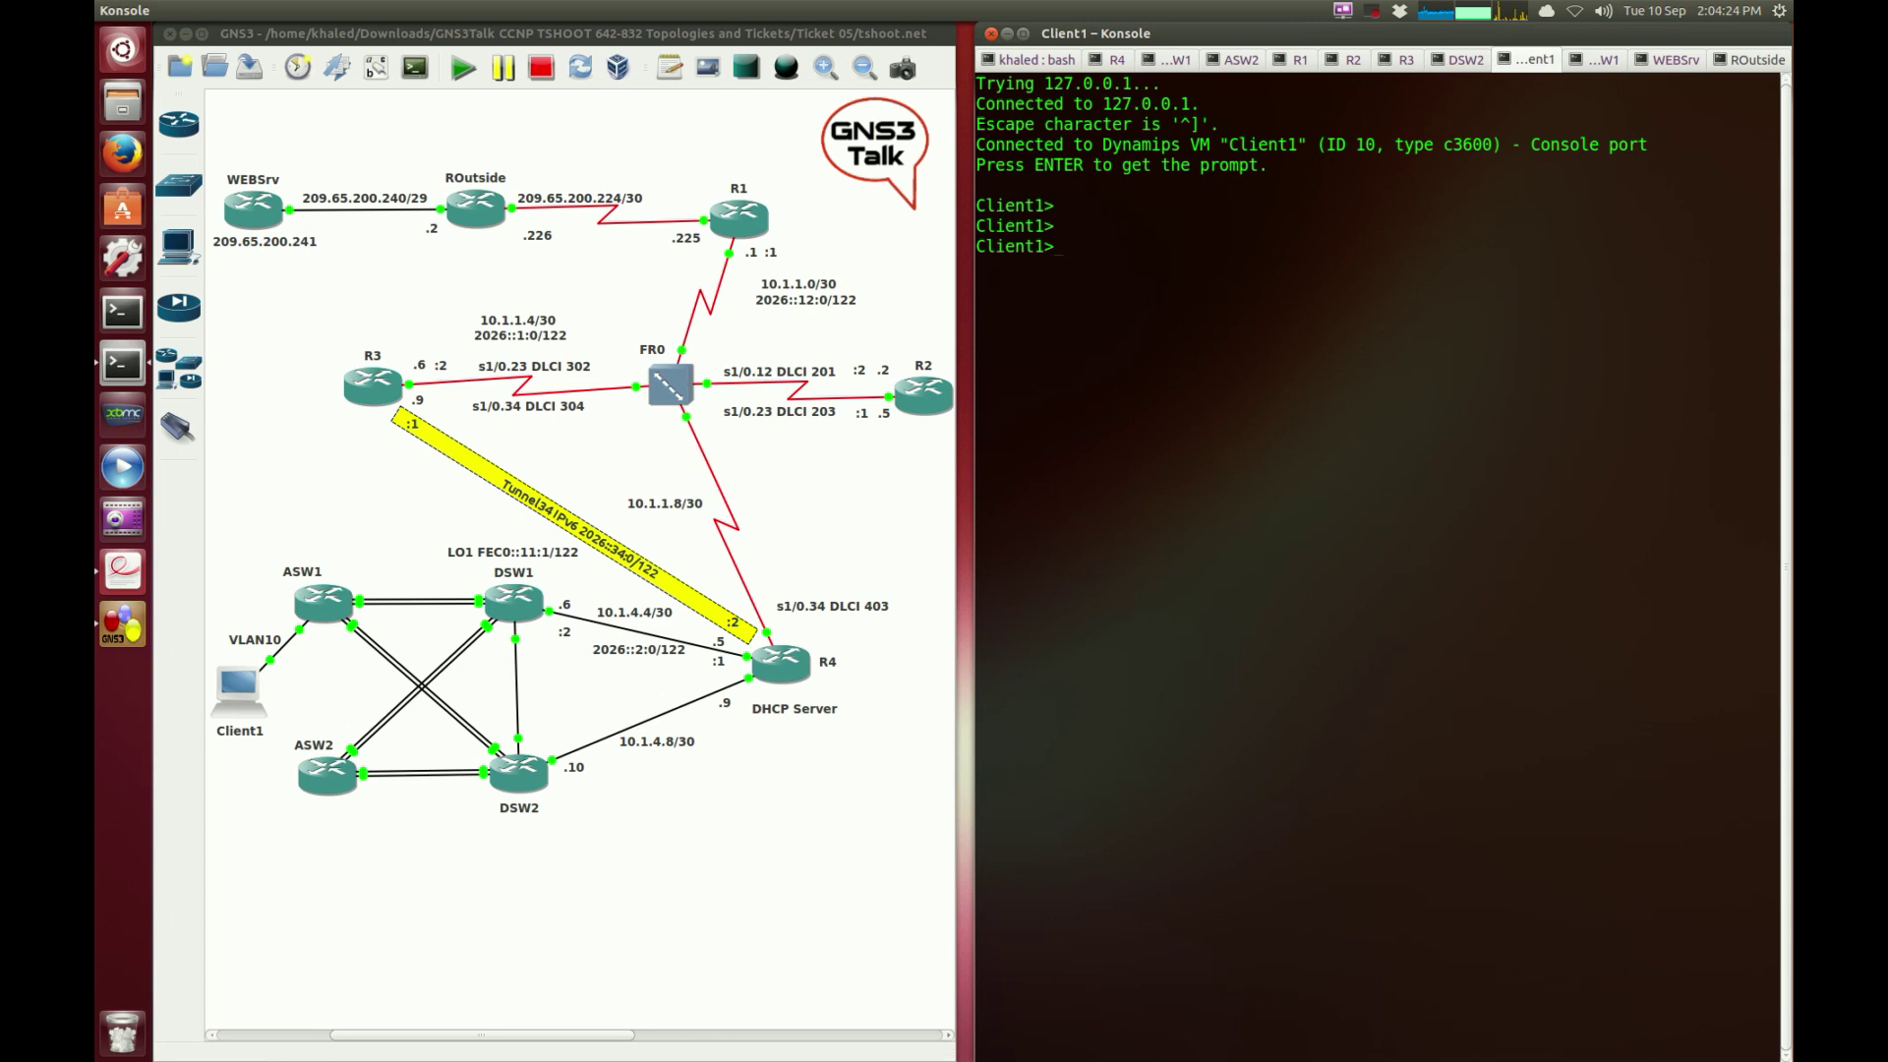
type("en")
key("Return")
Step: Run show ip int brief on Client1, confirming its DHCP address 10.2.1.3
type("ipconf")
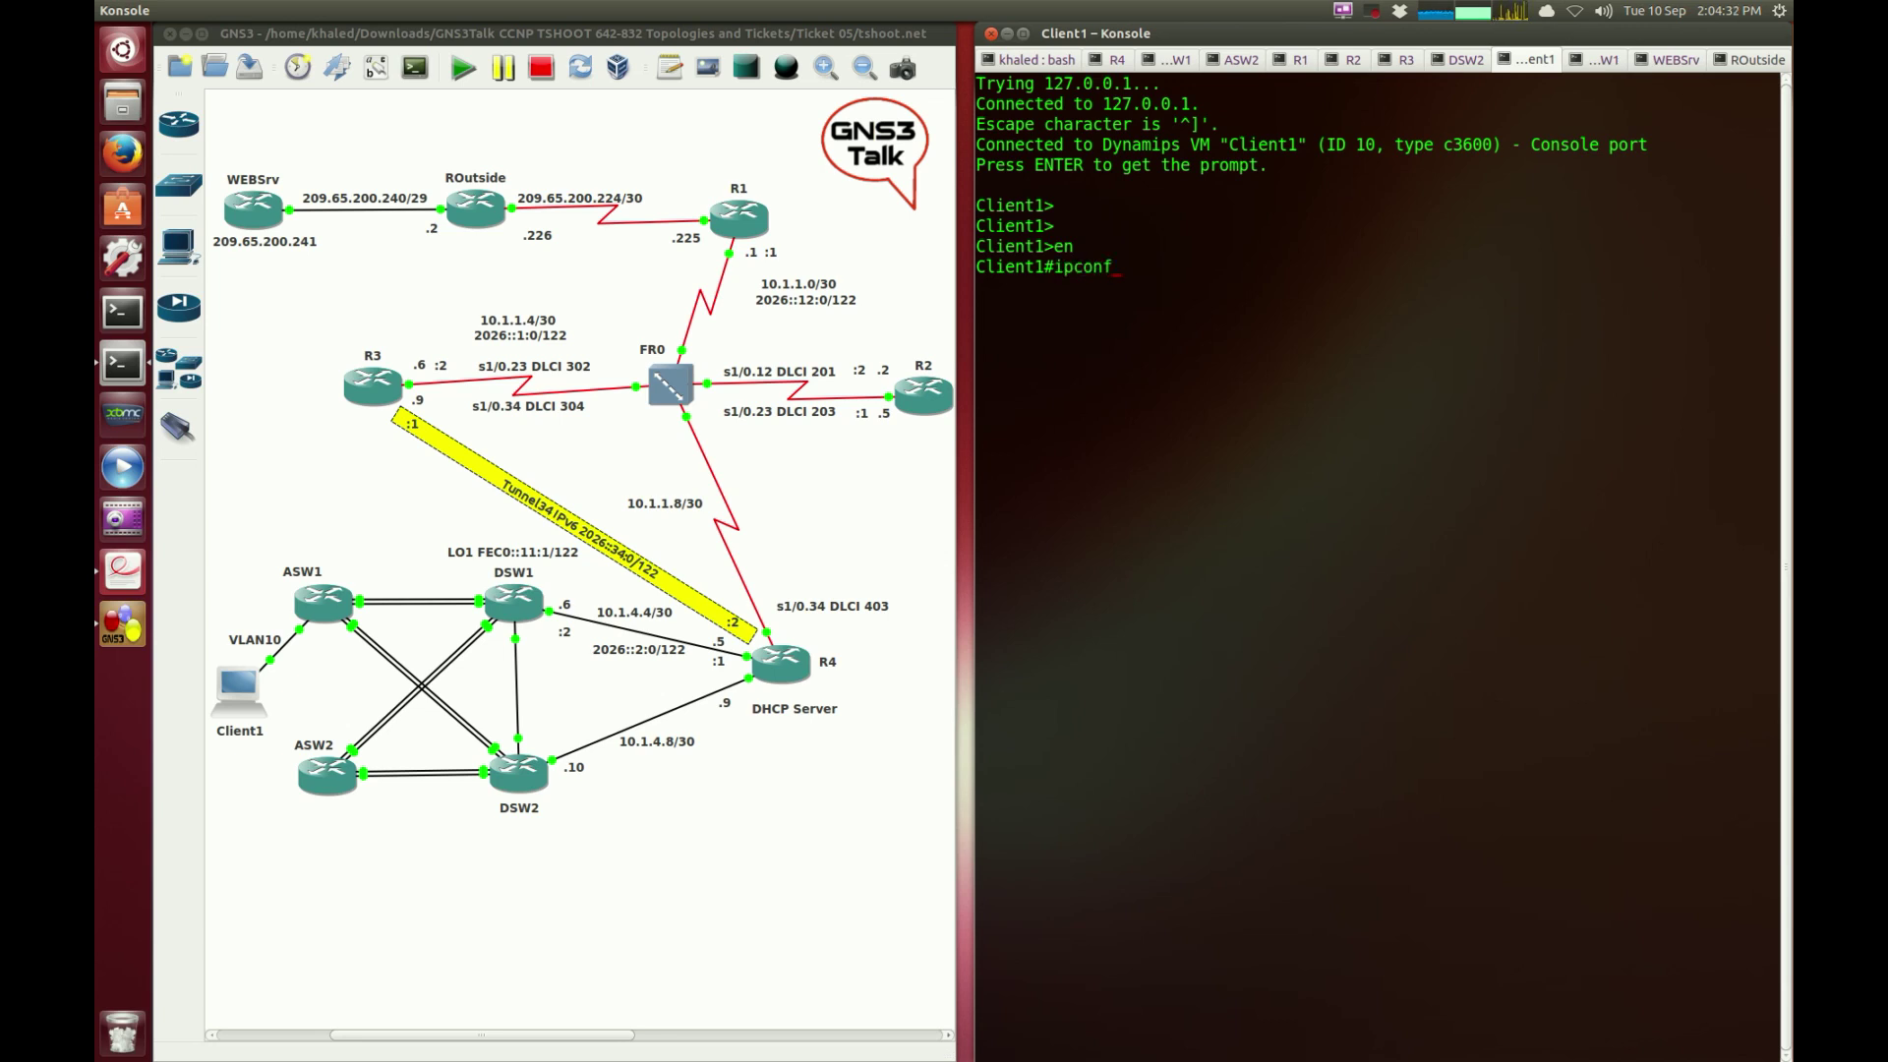
type("ig")
key("BackSpace")
key("BackSpace")
key("BackSpace")
key("BackSpace")
key("BackSpace")
key("BackSpace")
key("BackSpace")
key("BackSpace")
key("Return")
type("show")
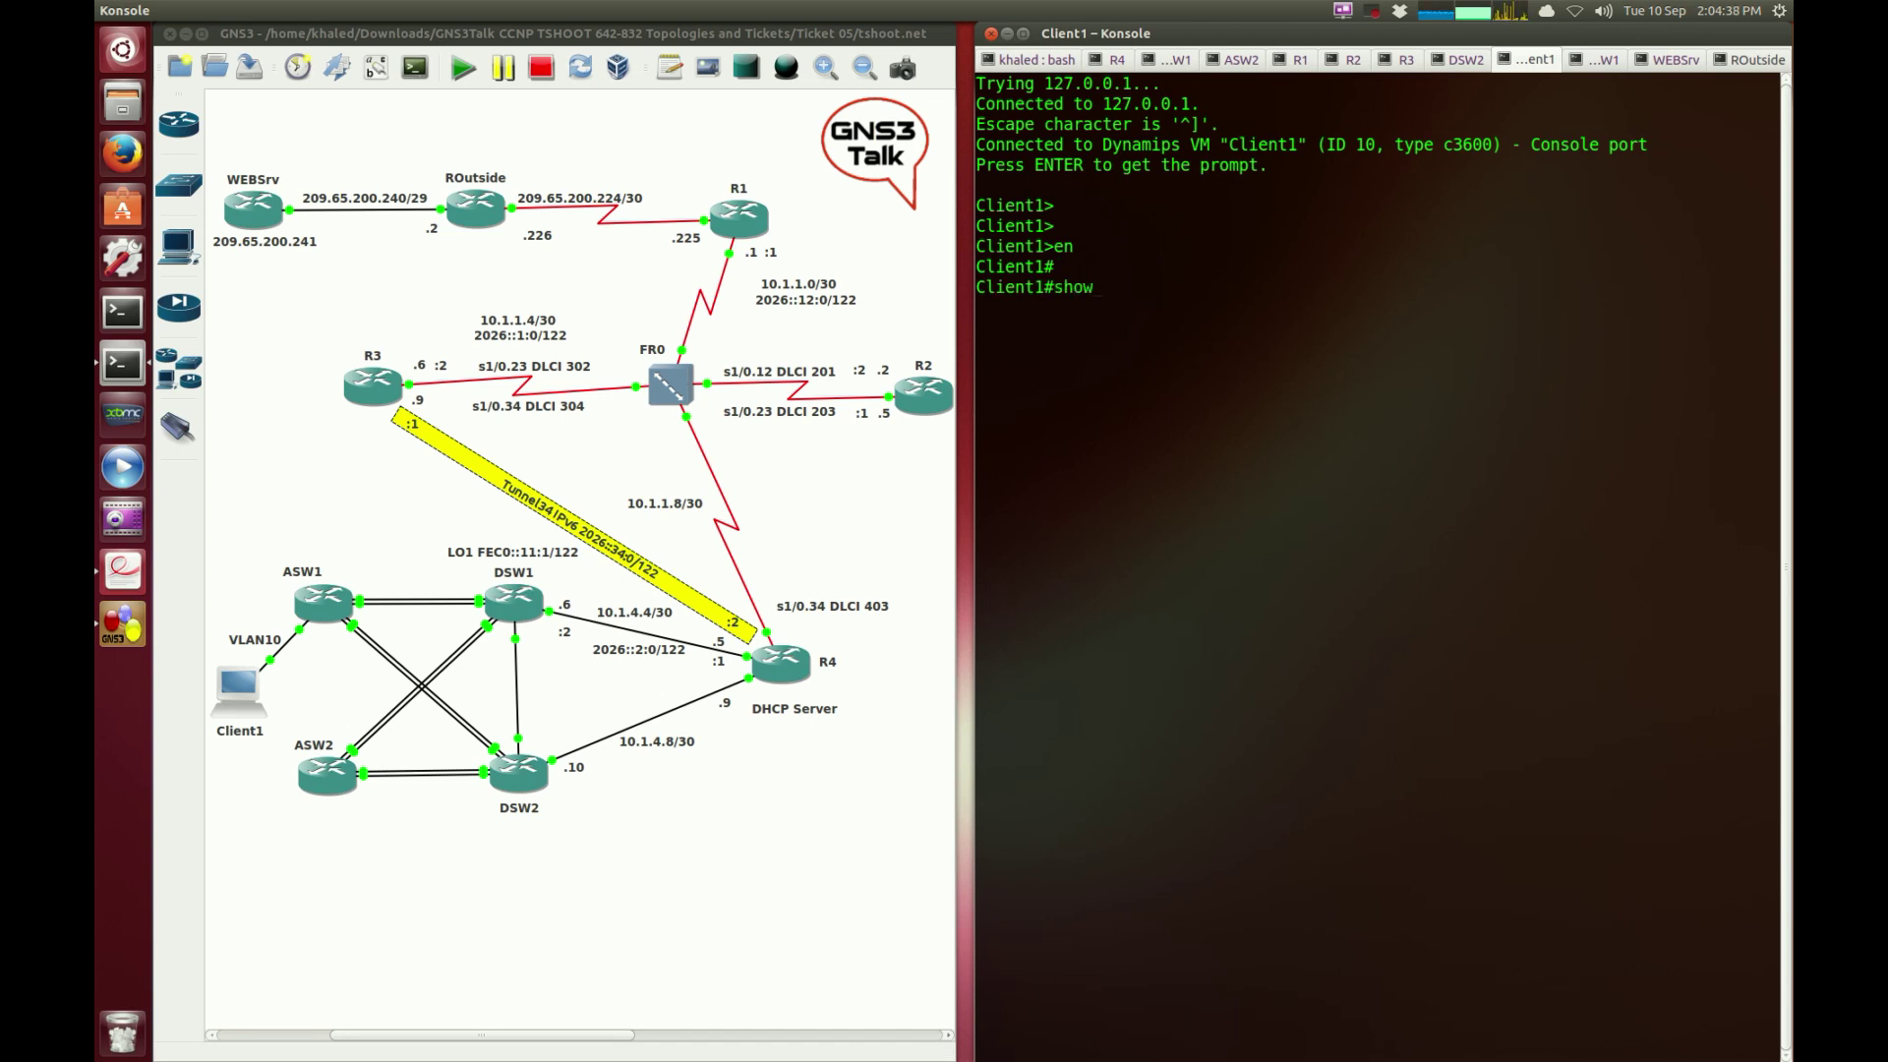
type(" ip")
key("BackSpace")
type("ip int bru")
key("Return")
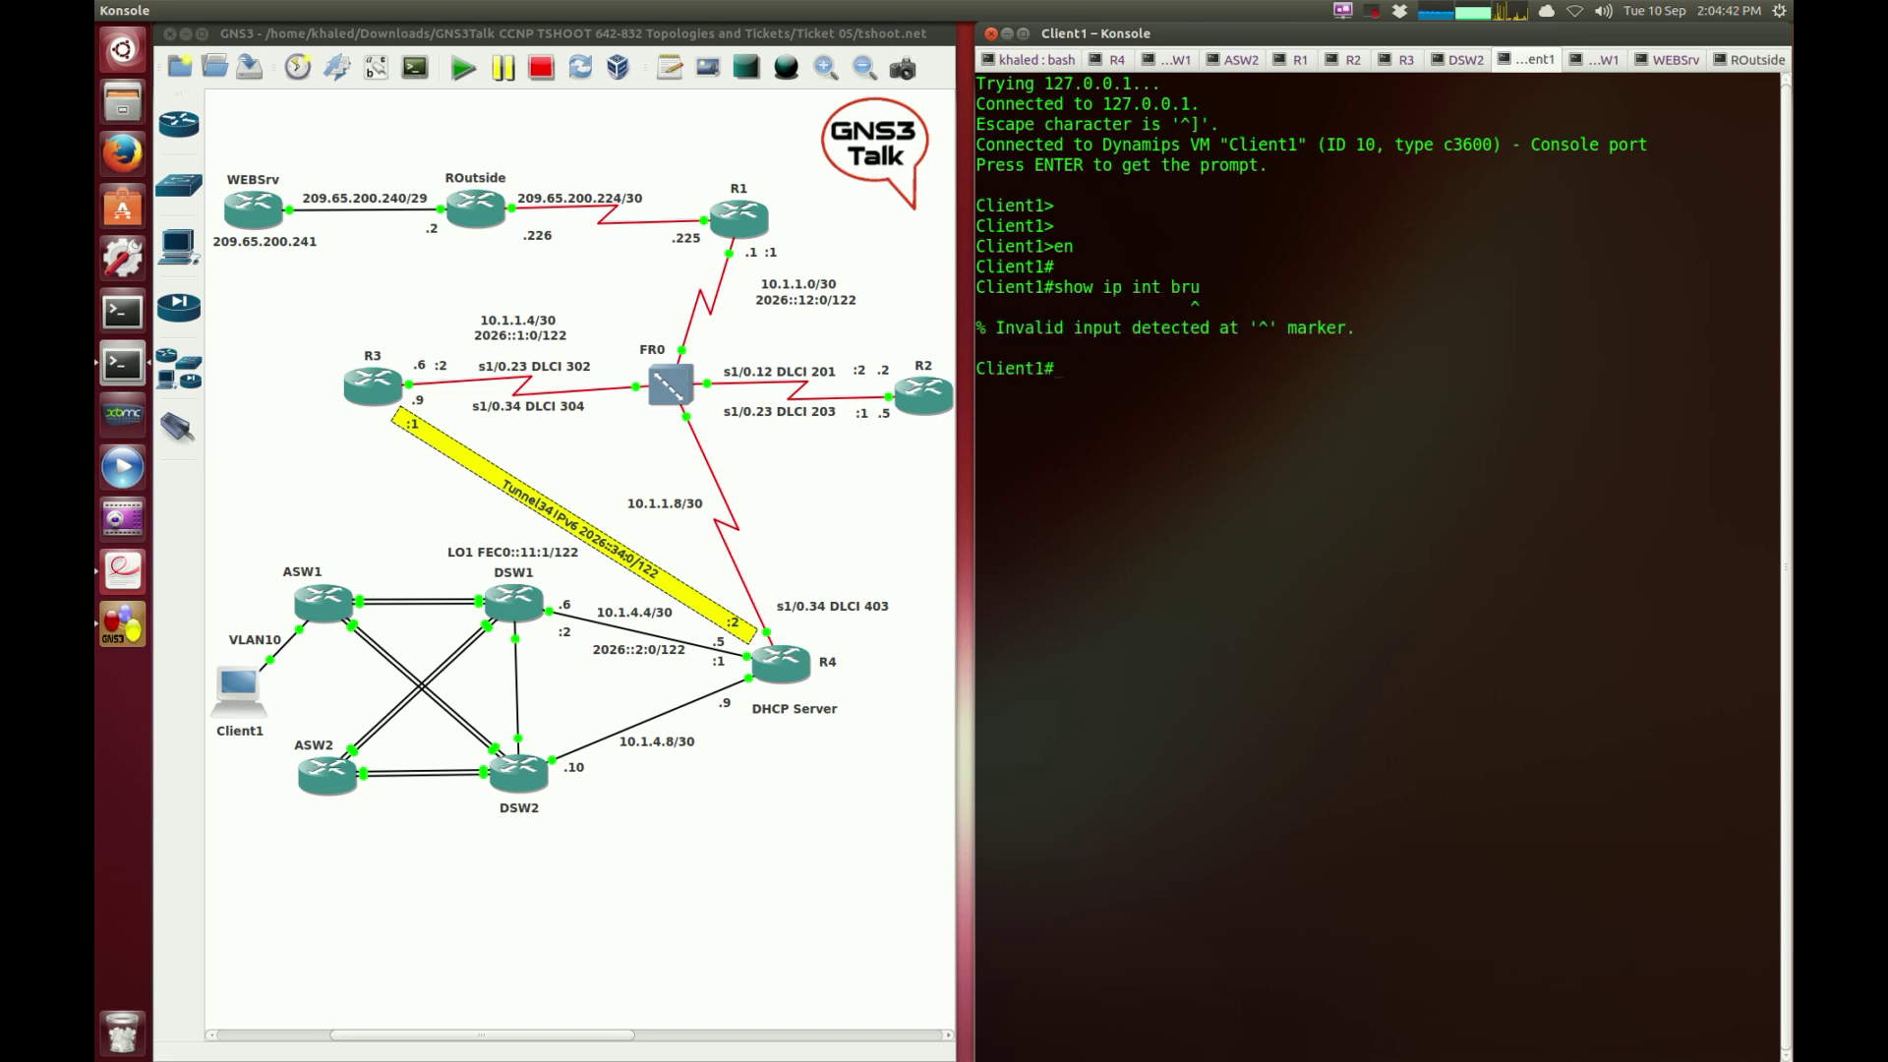
key("Up")
key("BackSpace")
type("ip int br")
key("Return")
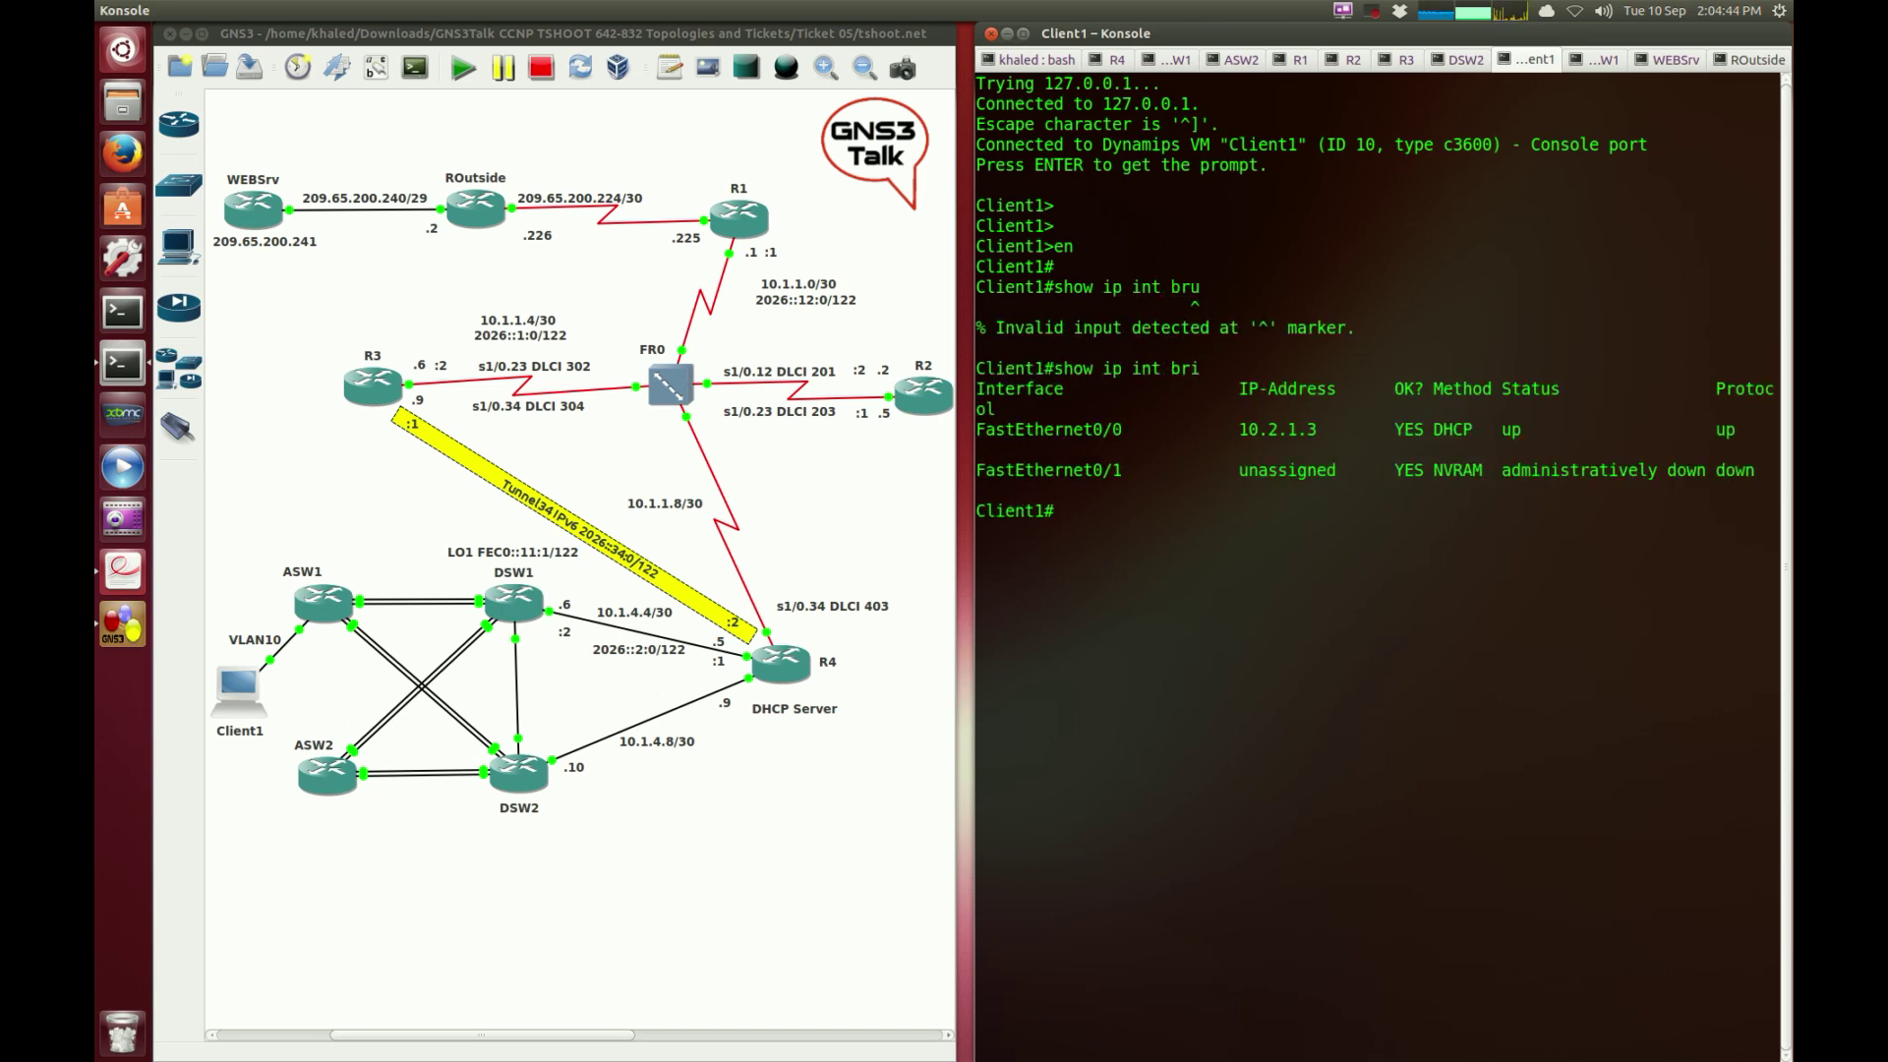
Step: Ping 209.65.200.241 from Client1, which fails at 0 percent success
key("Return")
type("ping 209")
type(".65")
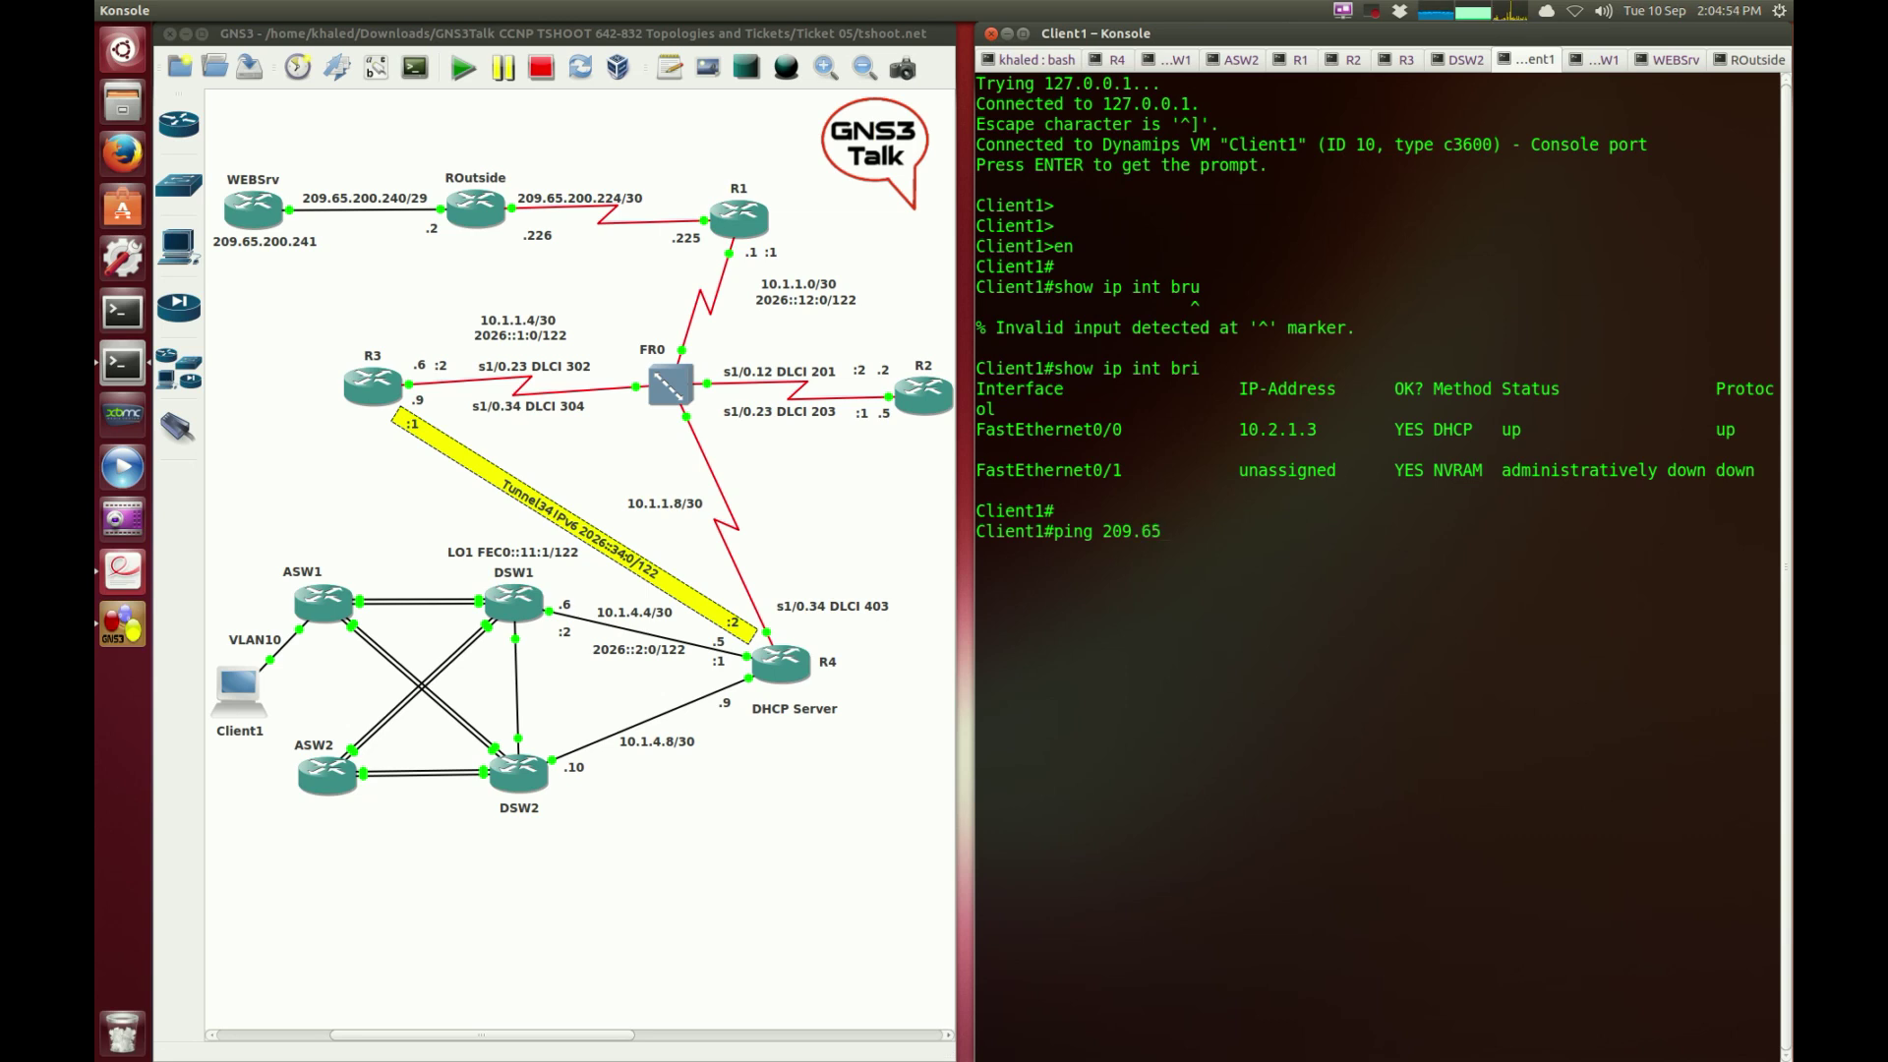
type(".200.241")
key("Return")
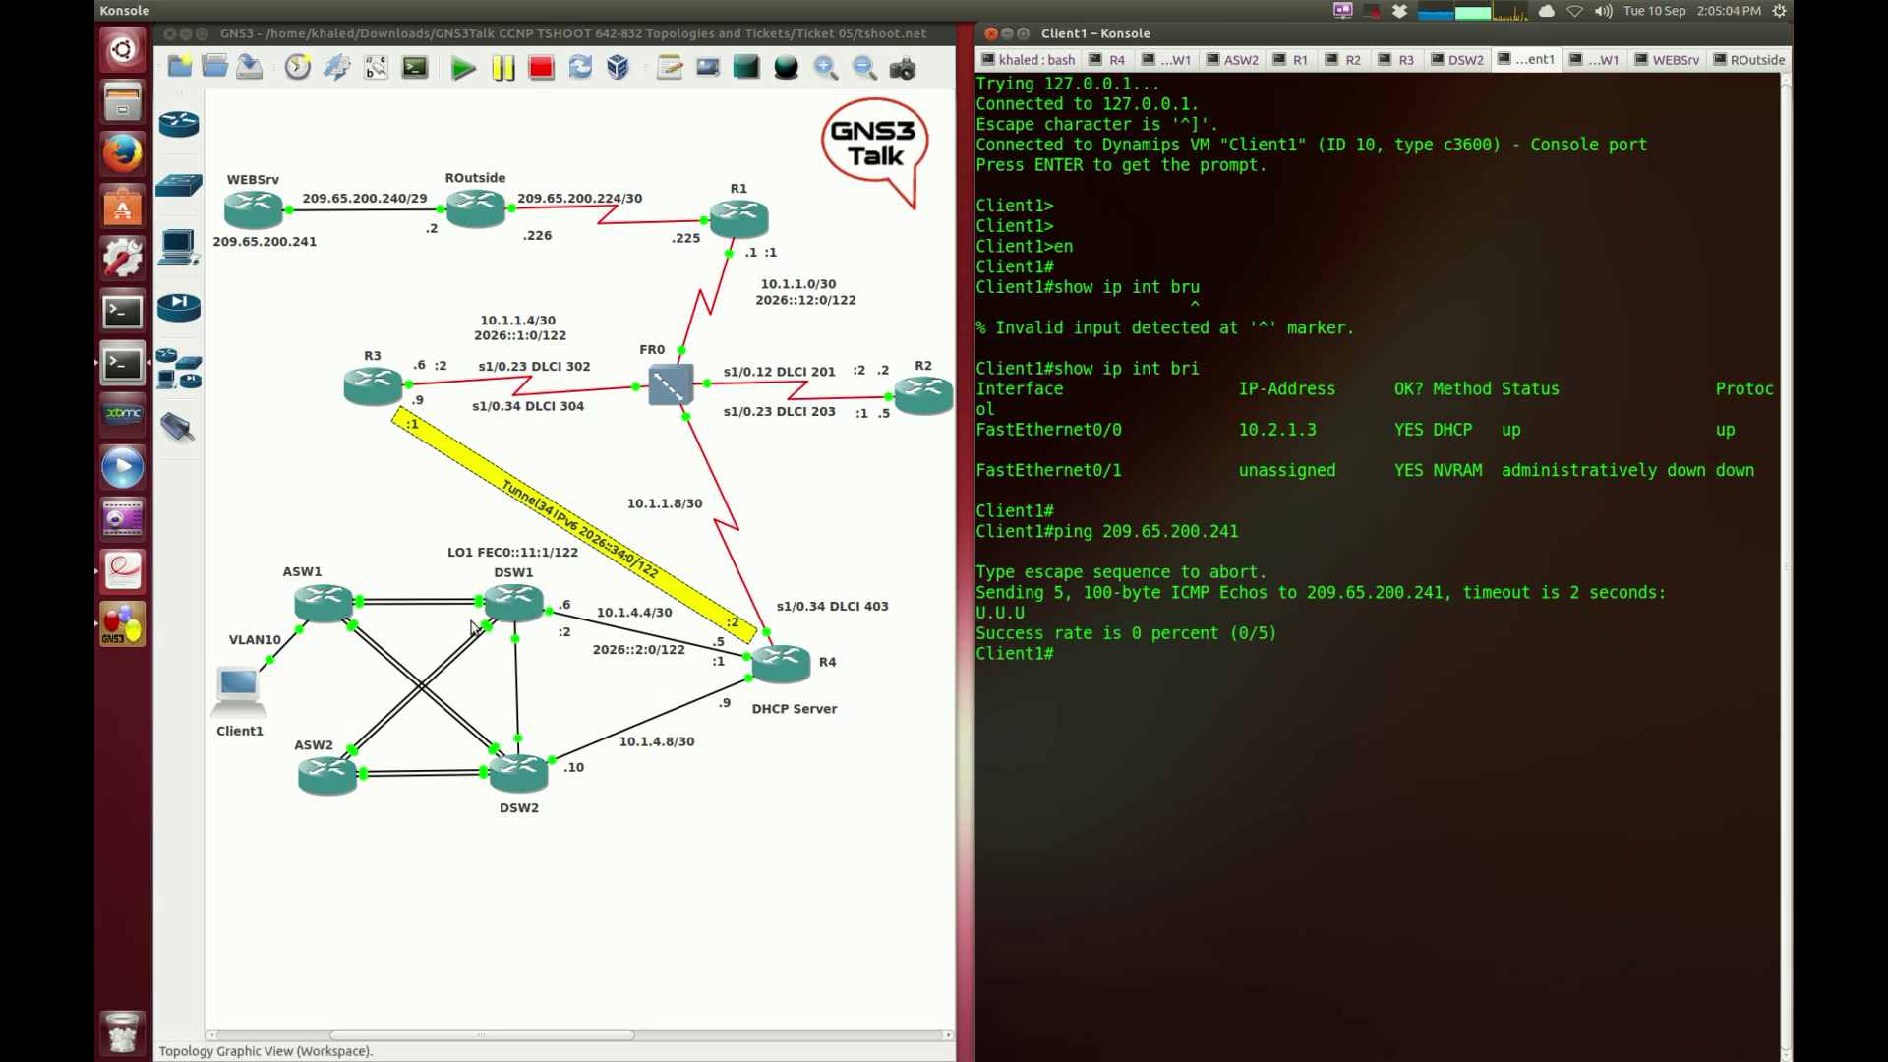
Step: On DSW1, enter privileged mode and traceroute 209.65.200.241
left_click(1604, 69)
key("Return")
key("Return")
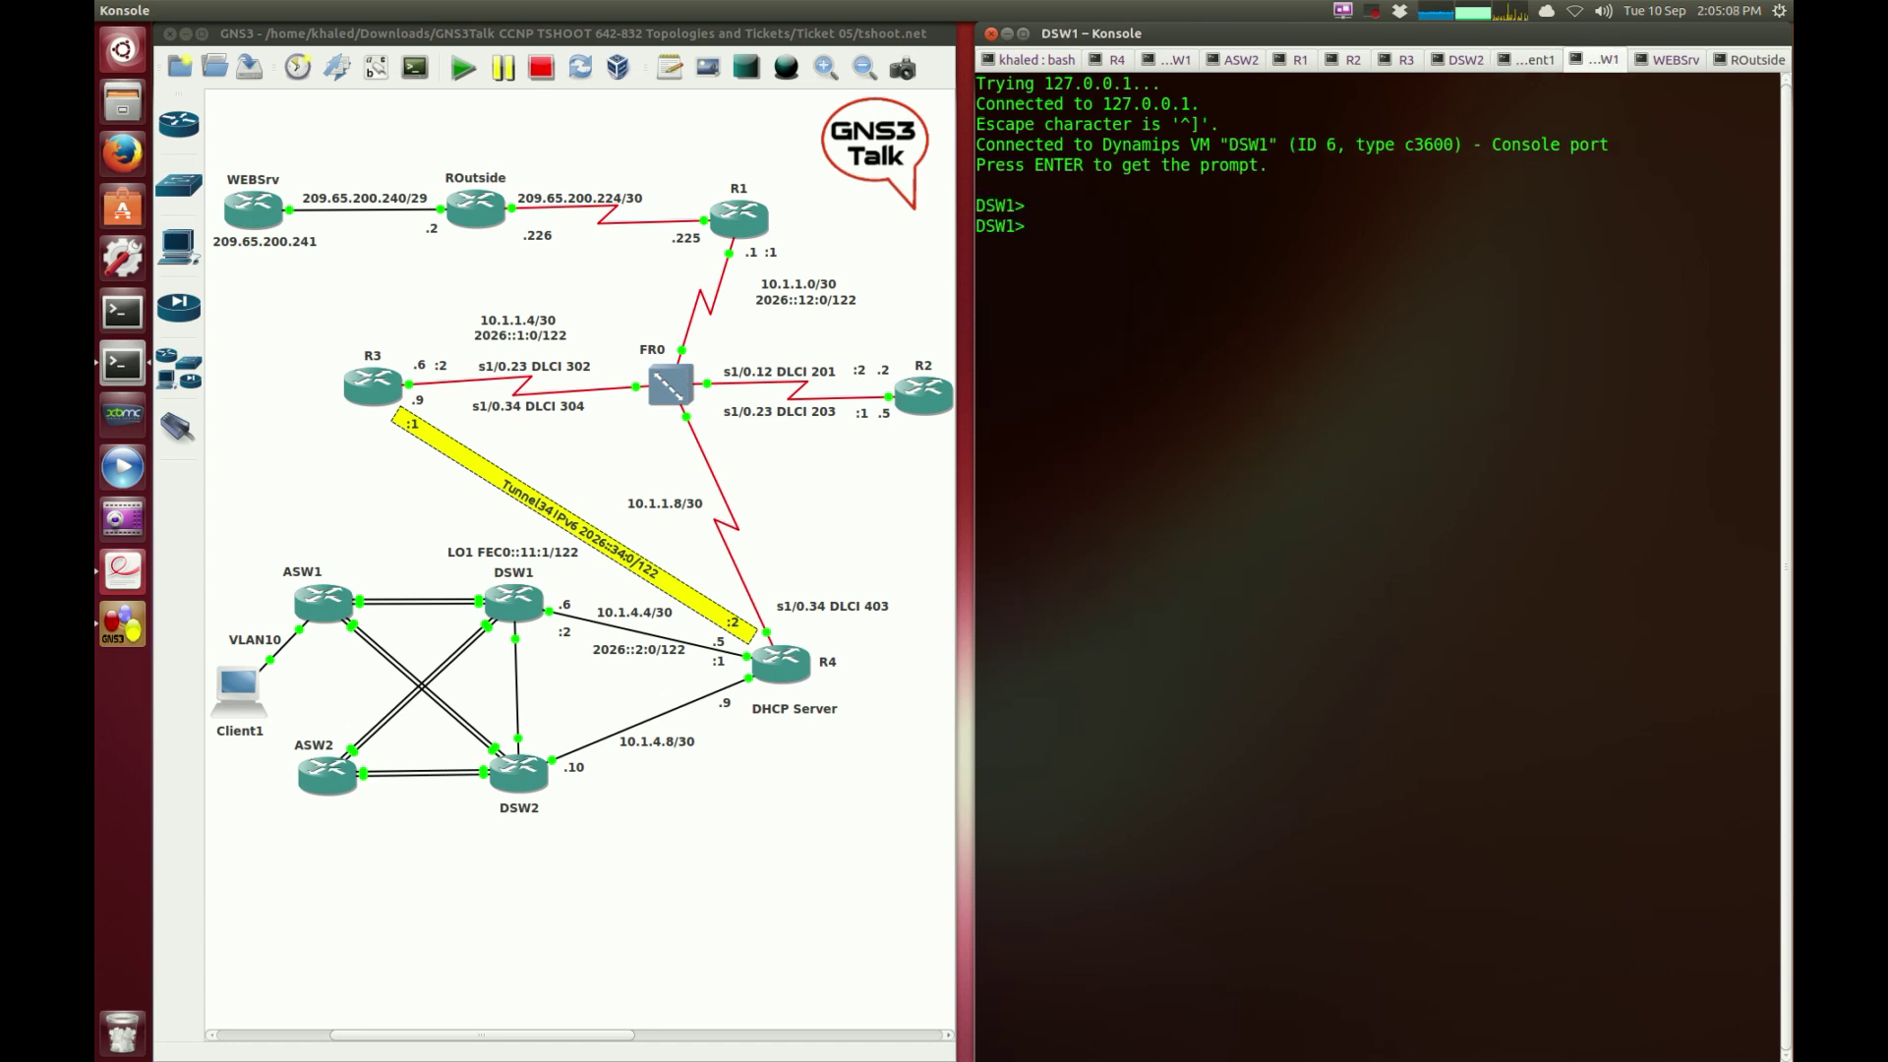
type("en")
key("Return")
type("tracero")
key("Tab")
type("209.")
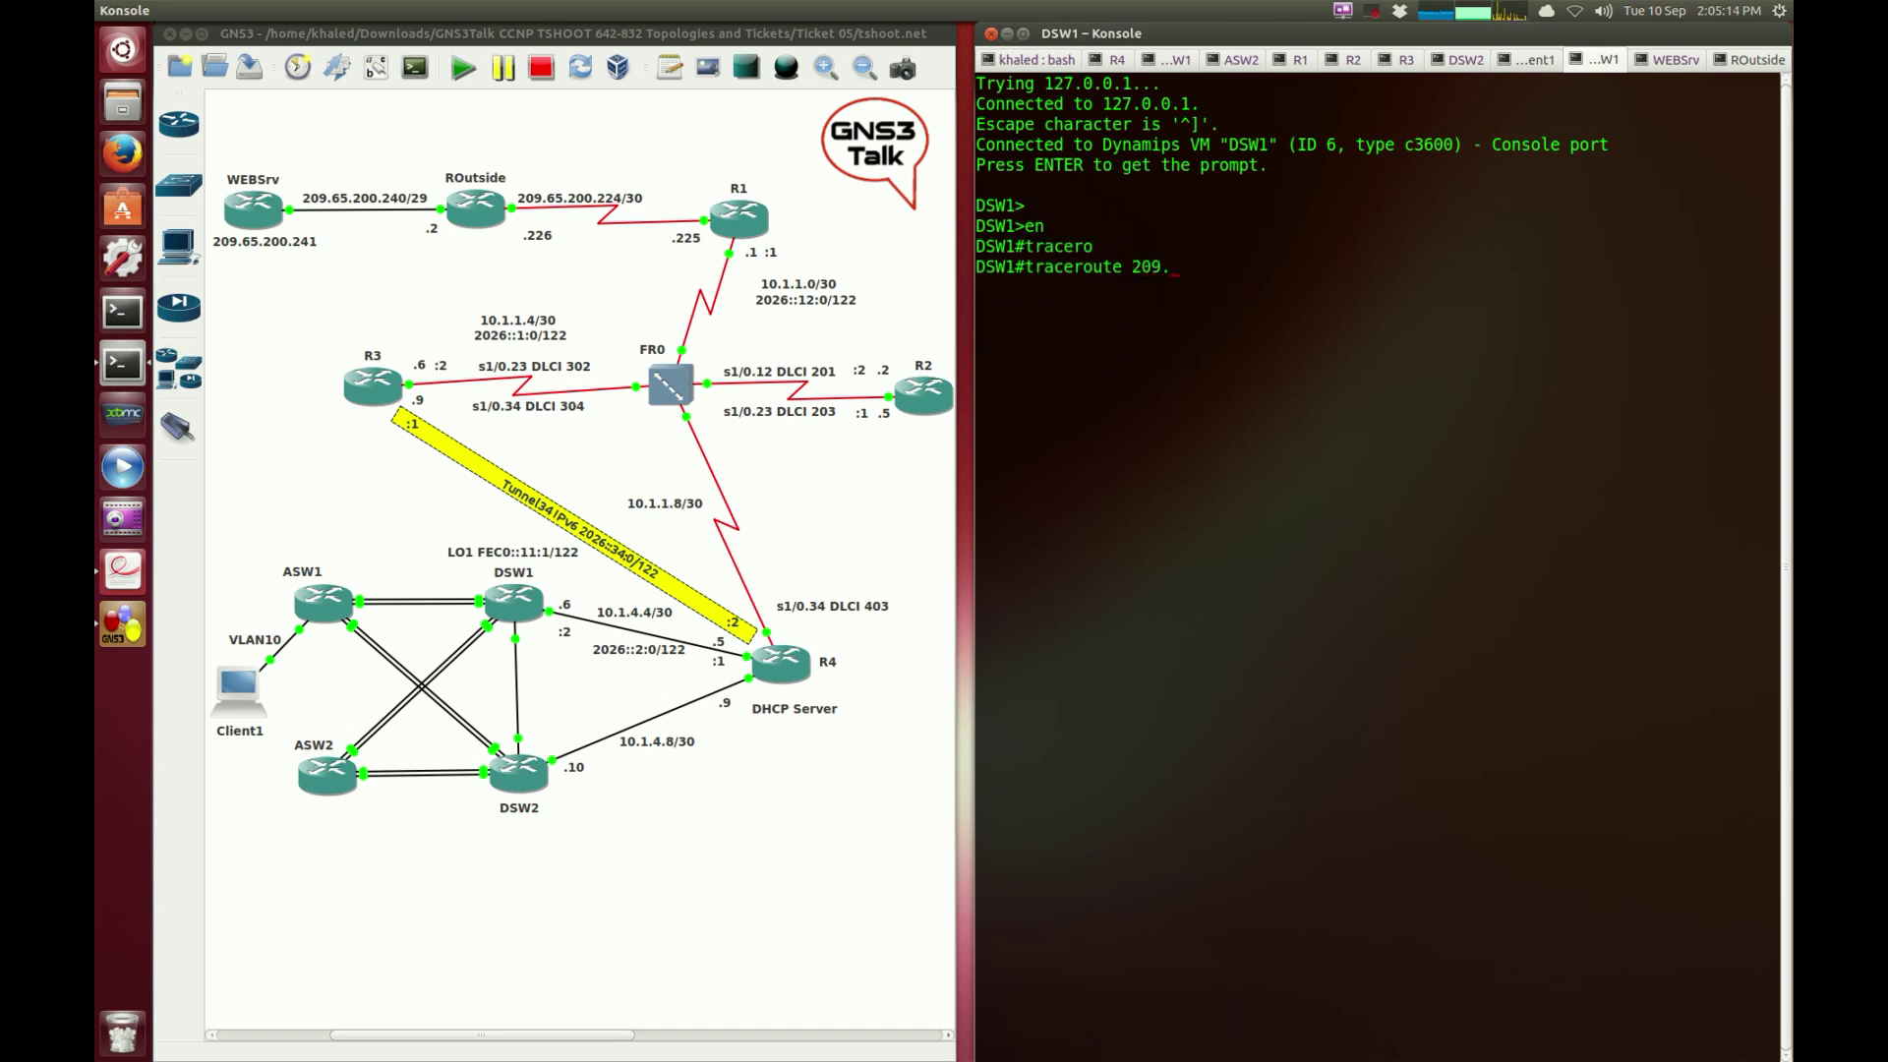
type("65.200.241")
key("Return")
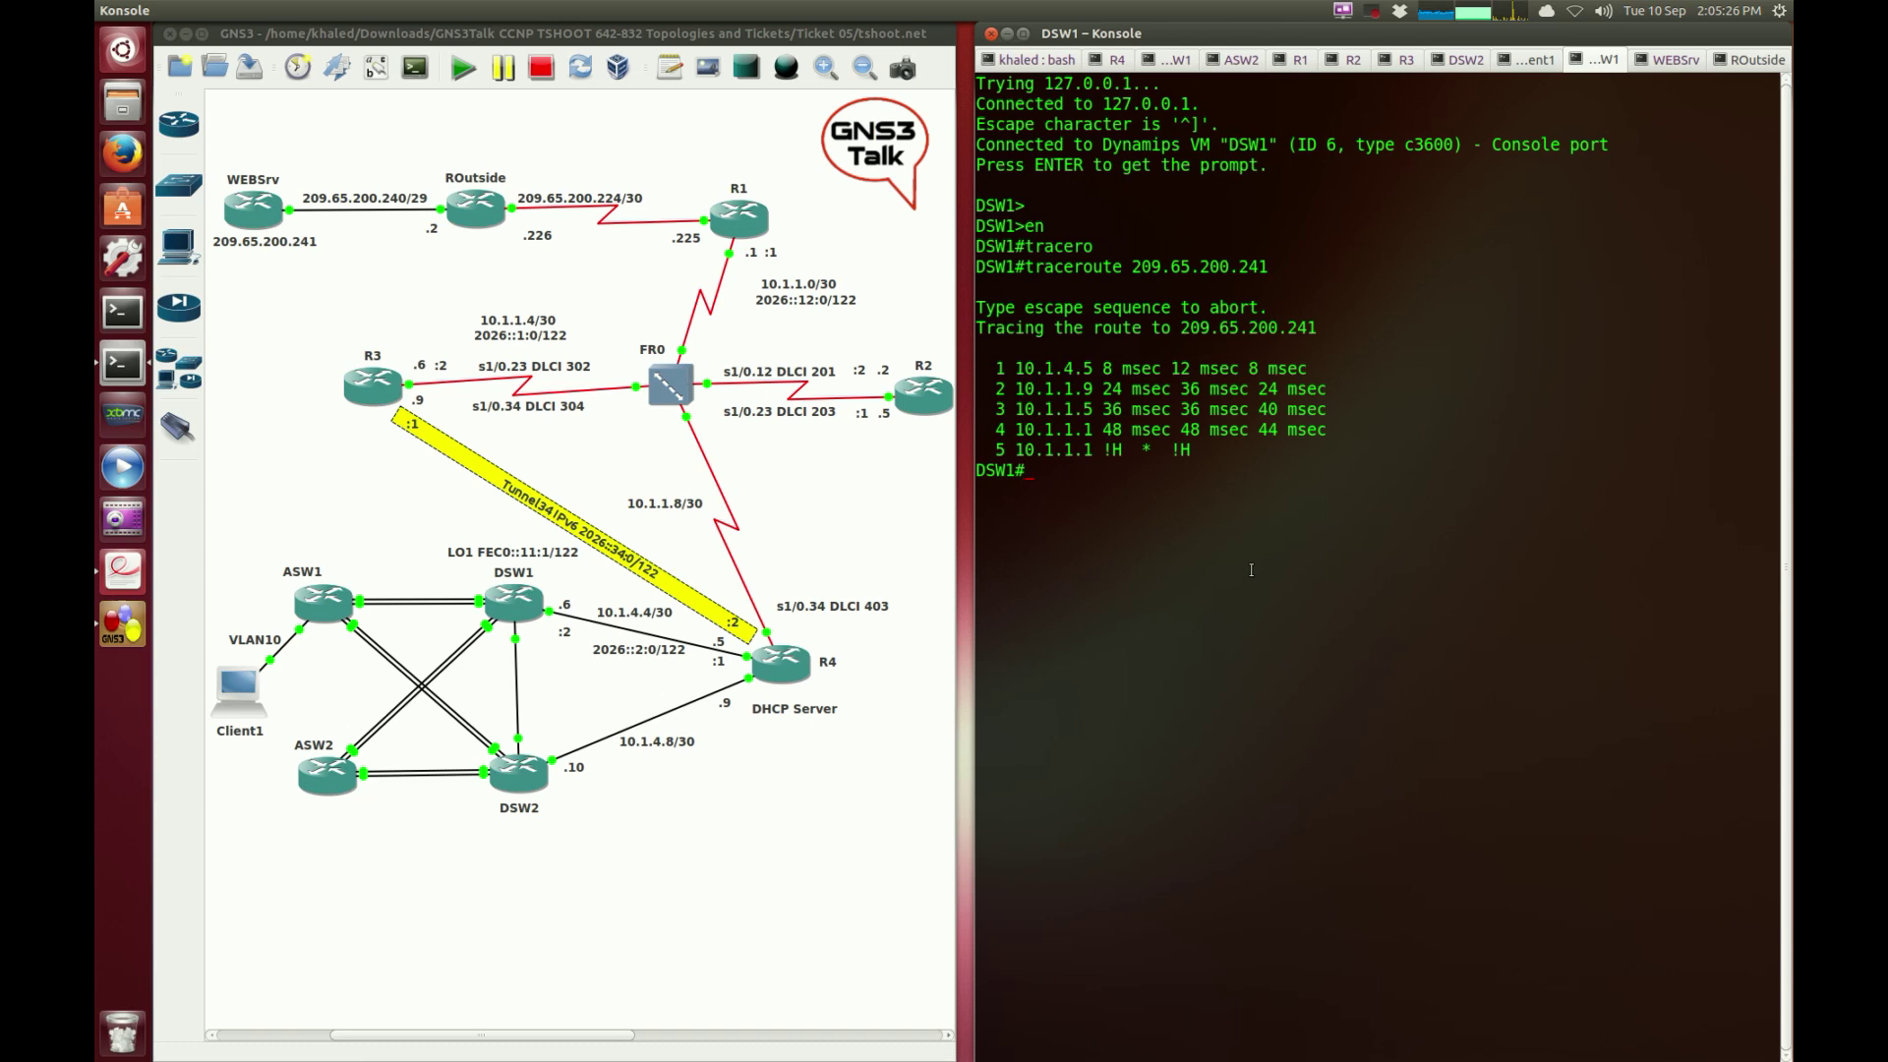
Step: Rerun the DSW1 traceroute and highlight hop 5, 10.1.1.1, where it ends unreachable (!H)
key("Return")
key("Up")
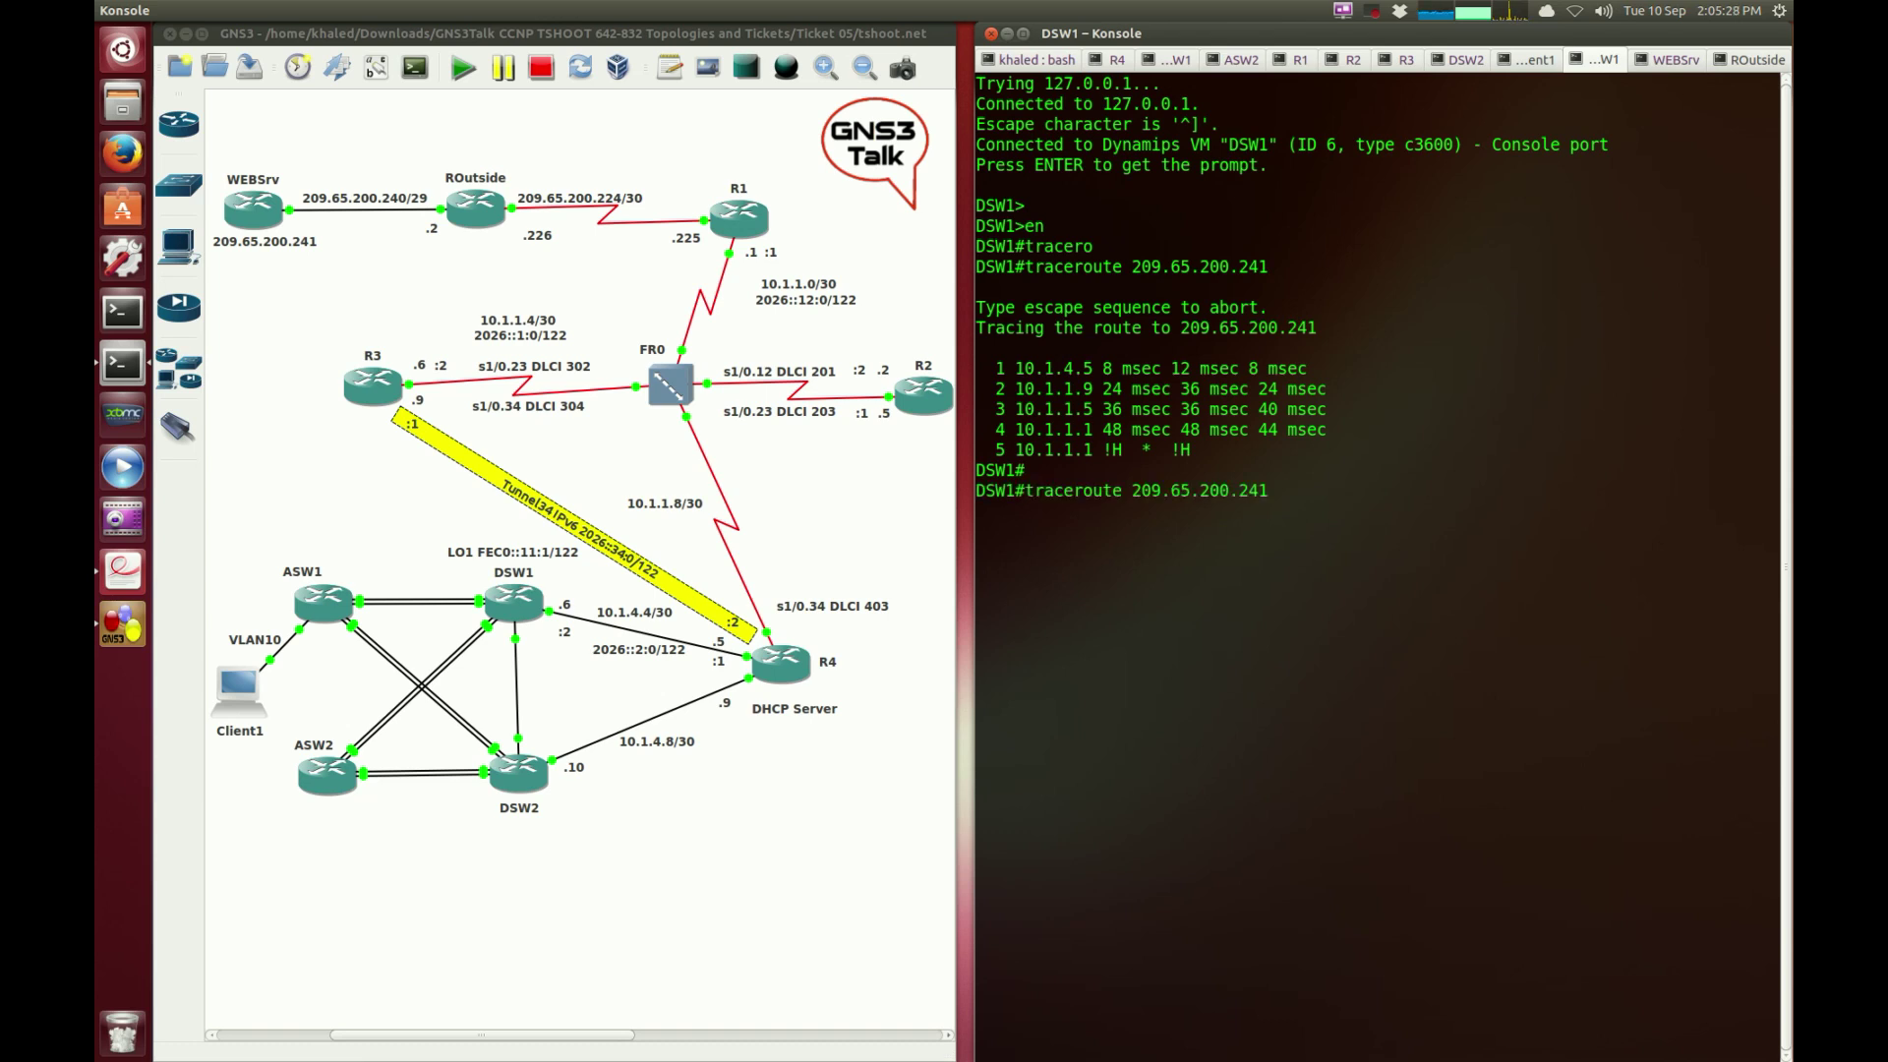
key("Return")
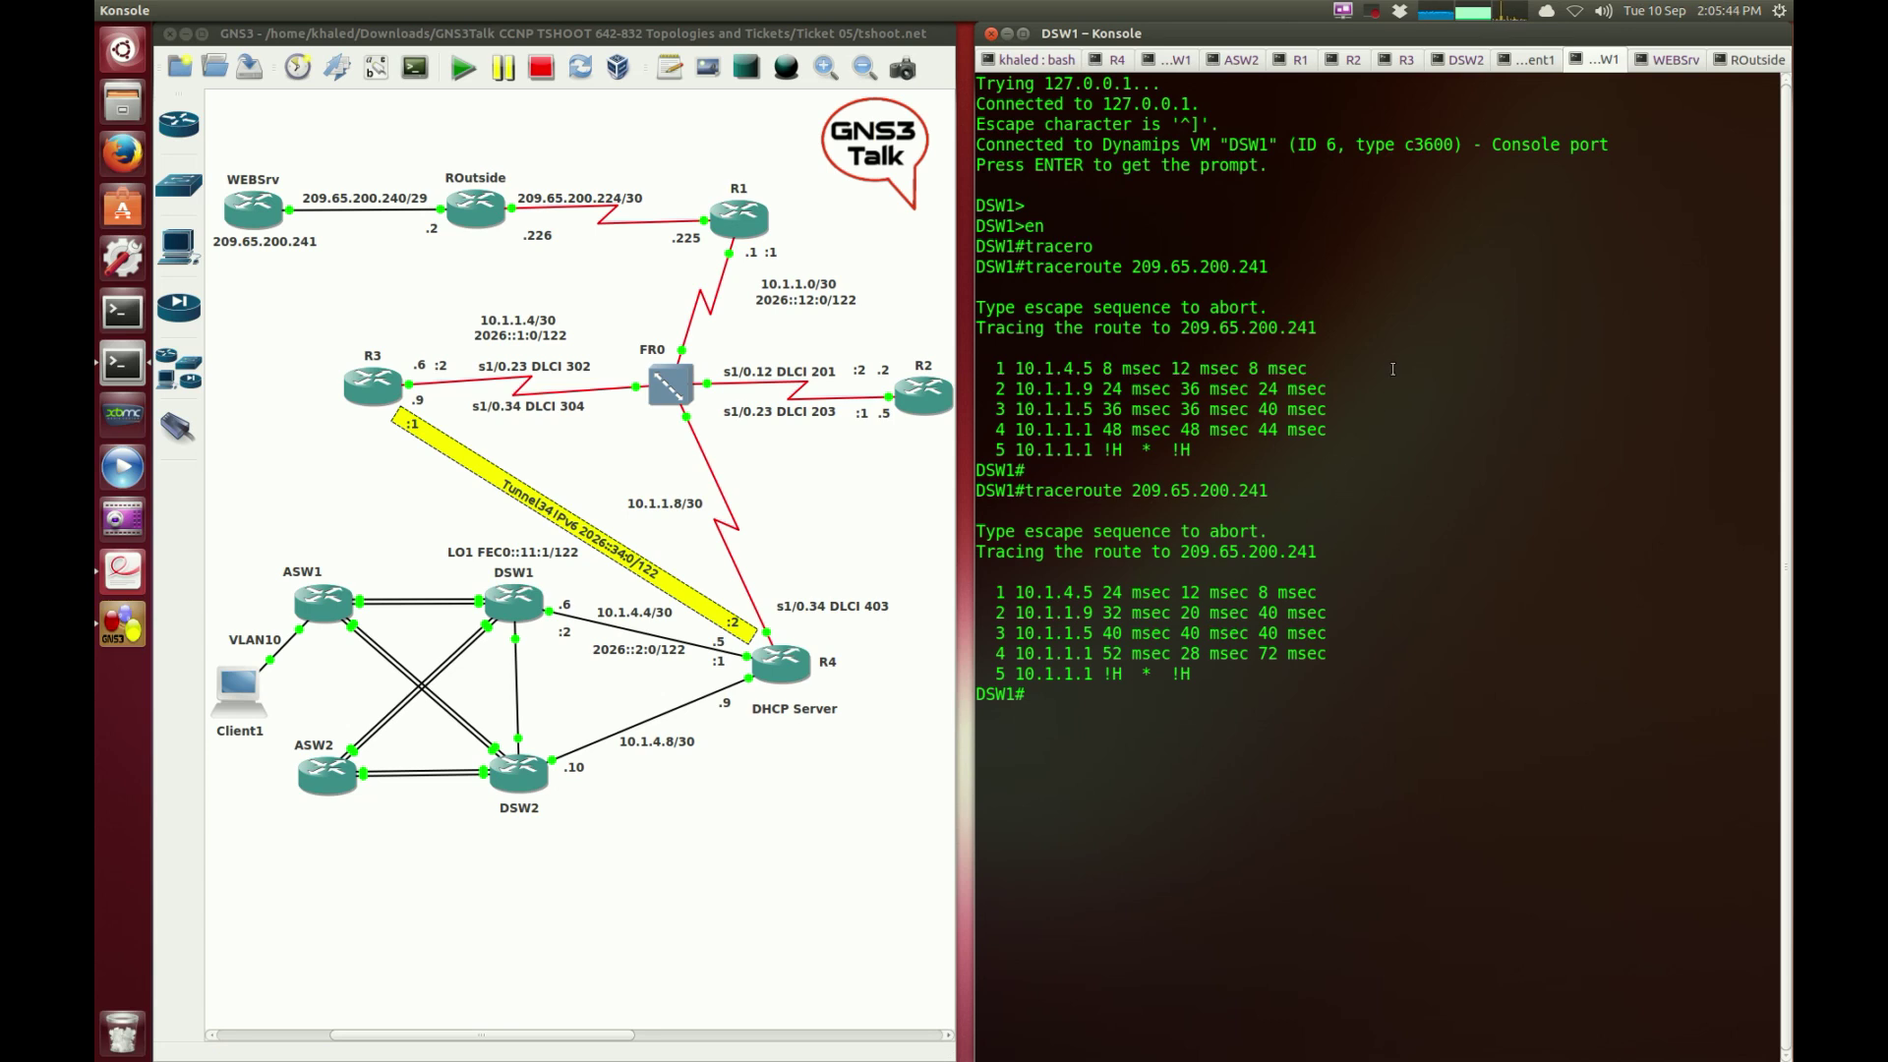
double_click(1054, 673)
left_click(843, 234)
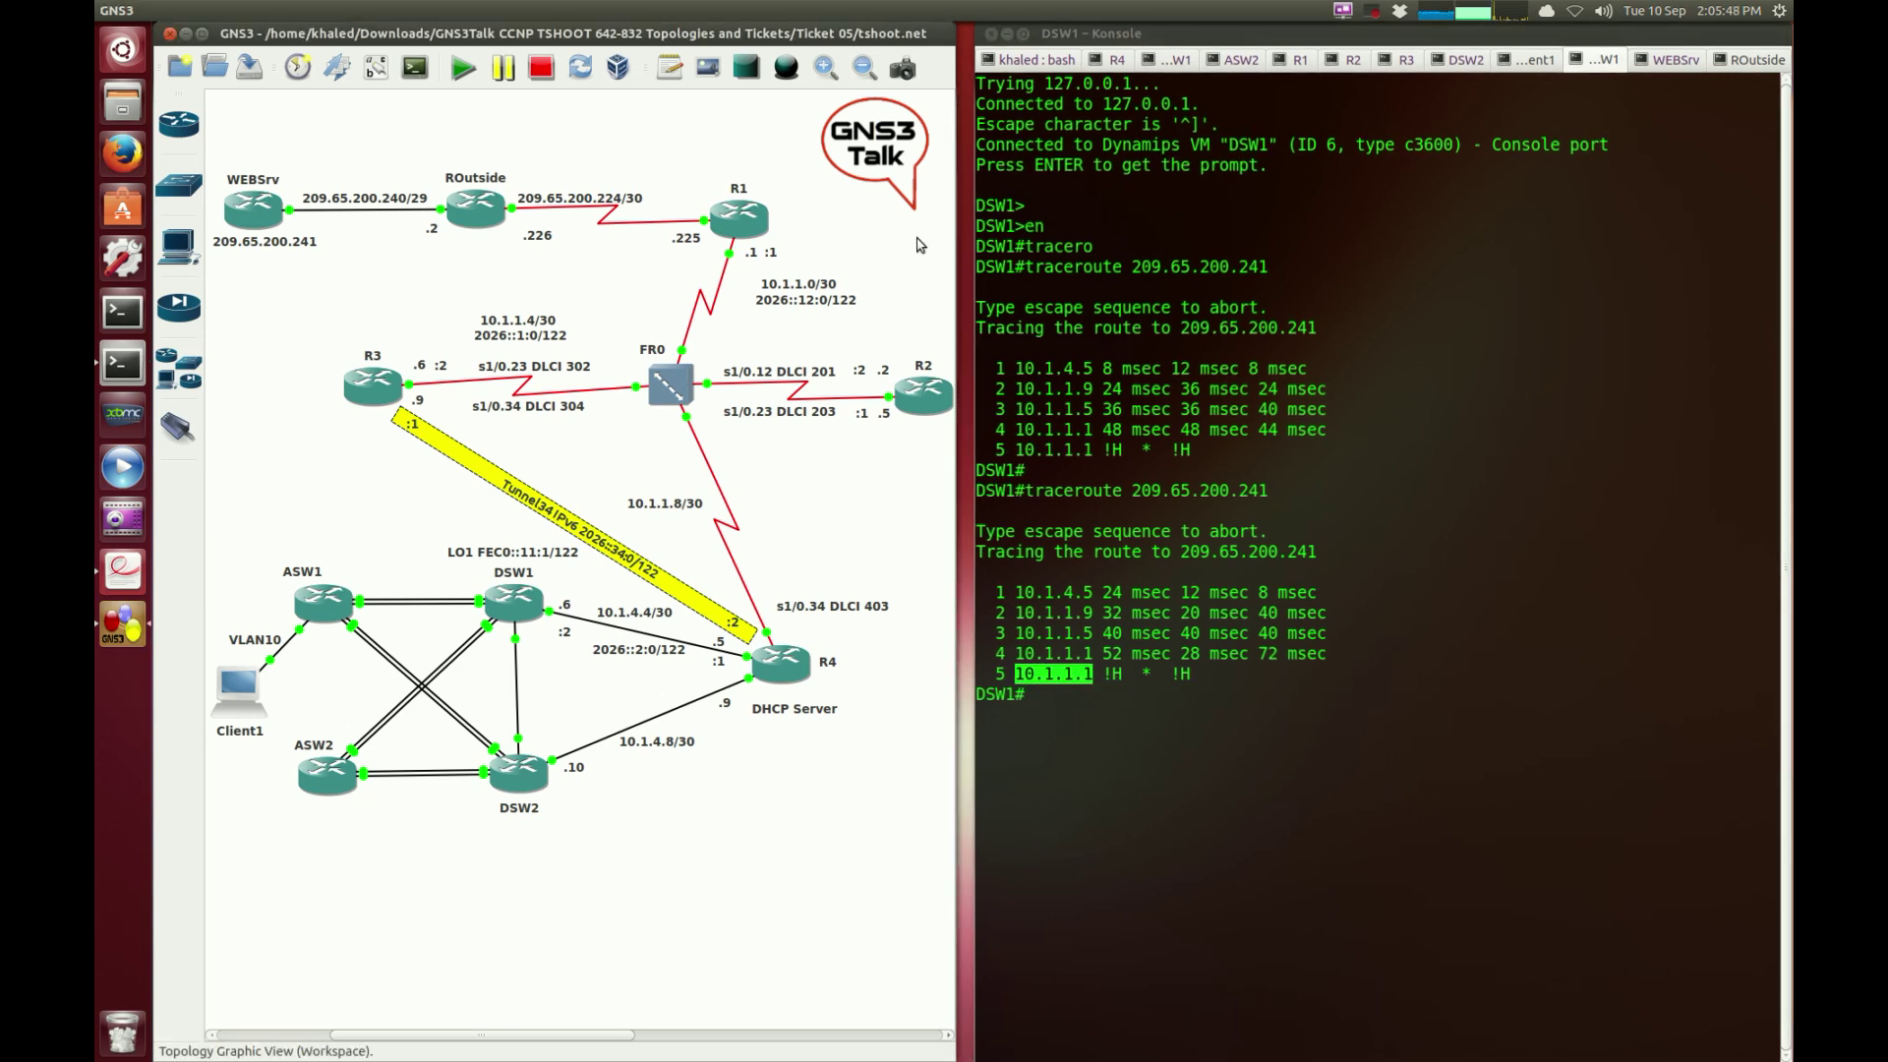
left_click(978, 280)
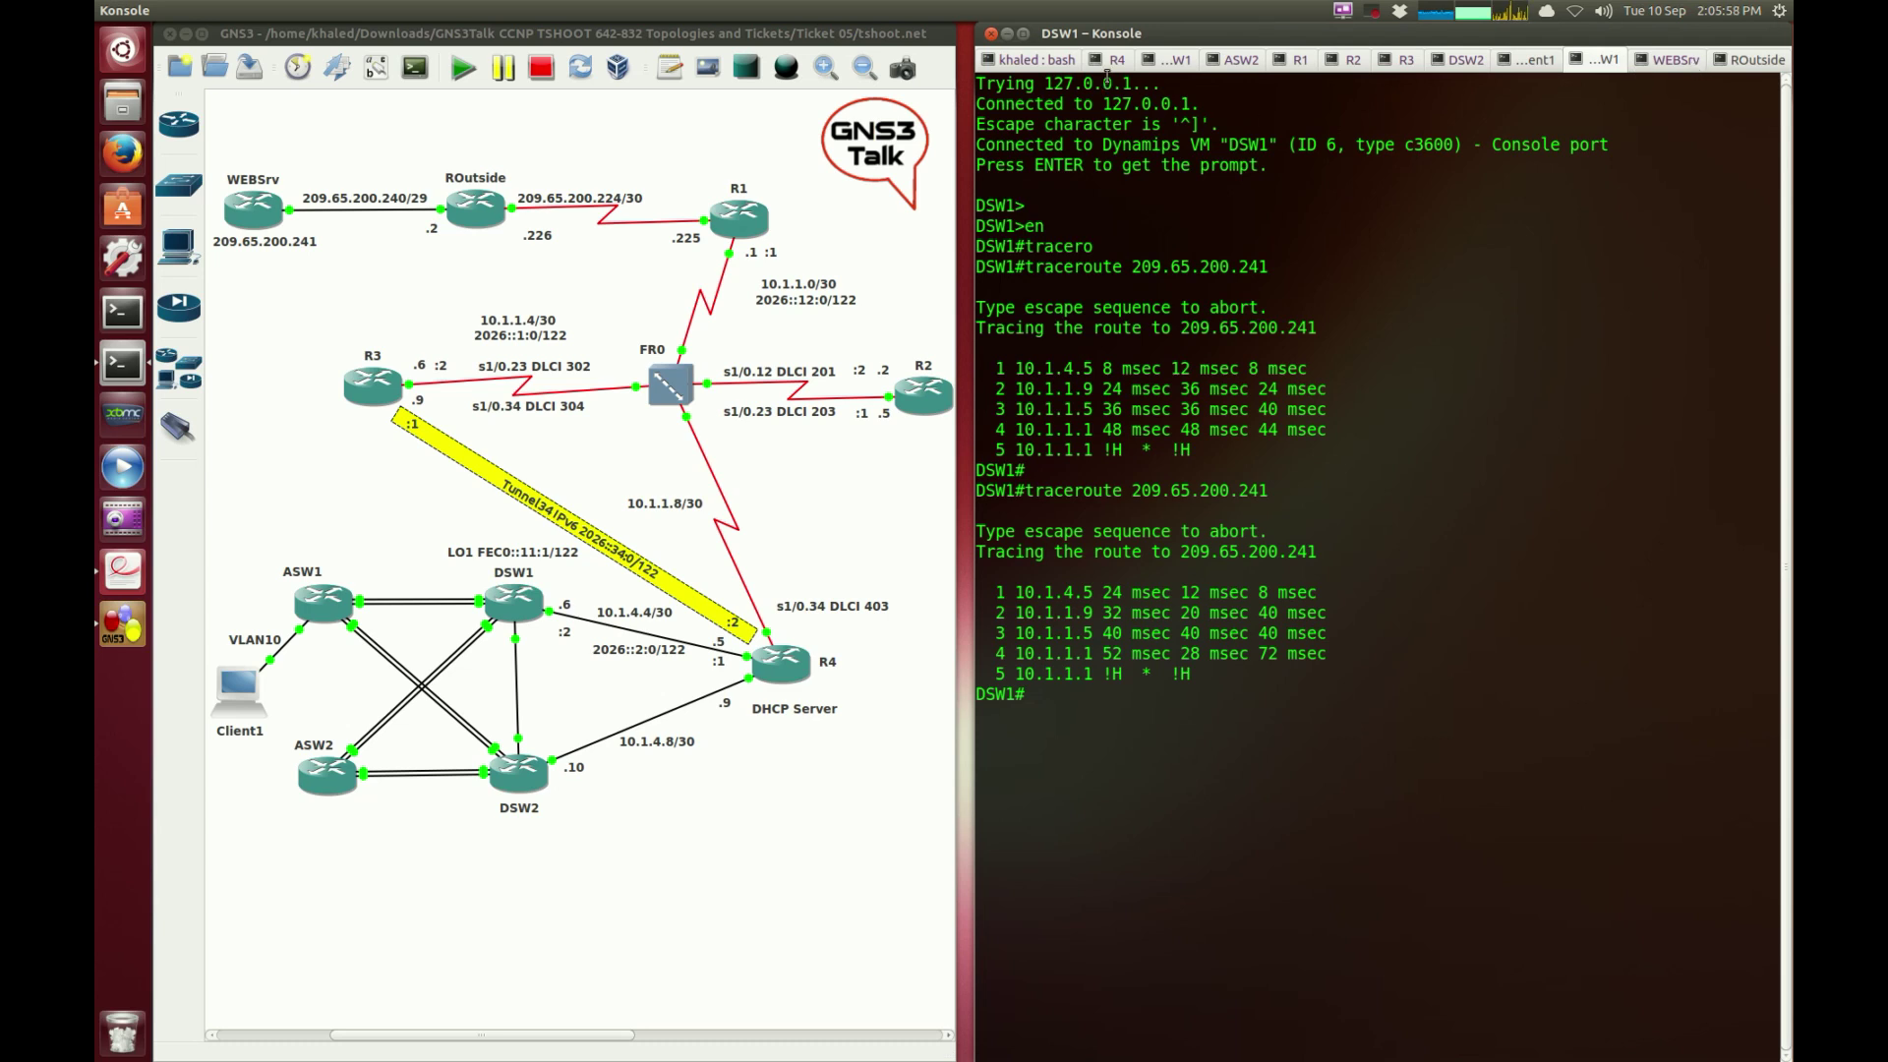
Step: Enter privileged mode on R1's console with en
left_click(1298, 60)
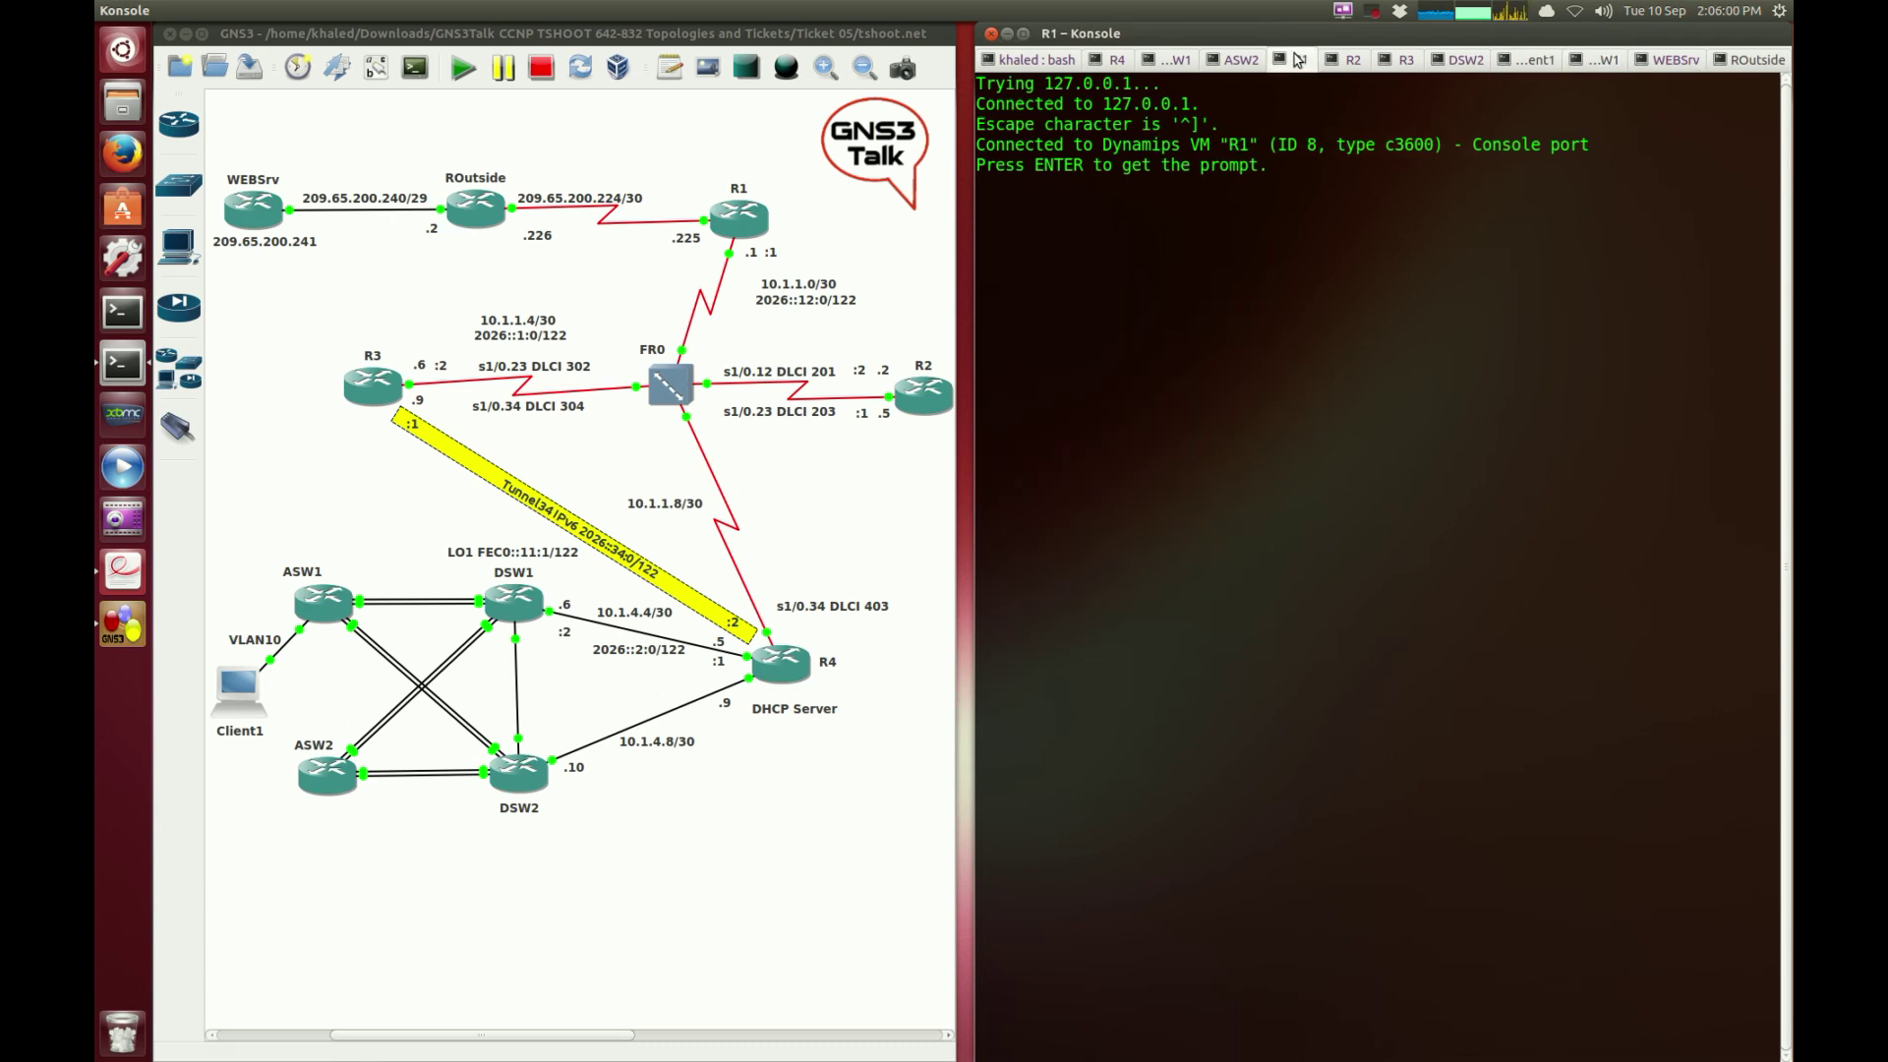
key("Return")
key("Return")
key("Return")
type("en")
key("Return")
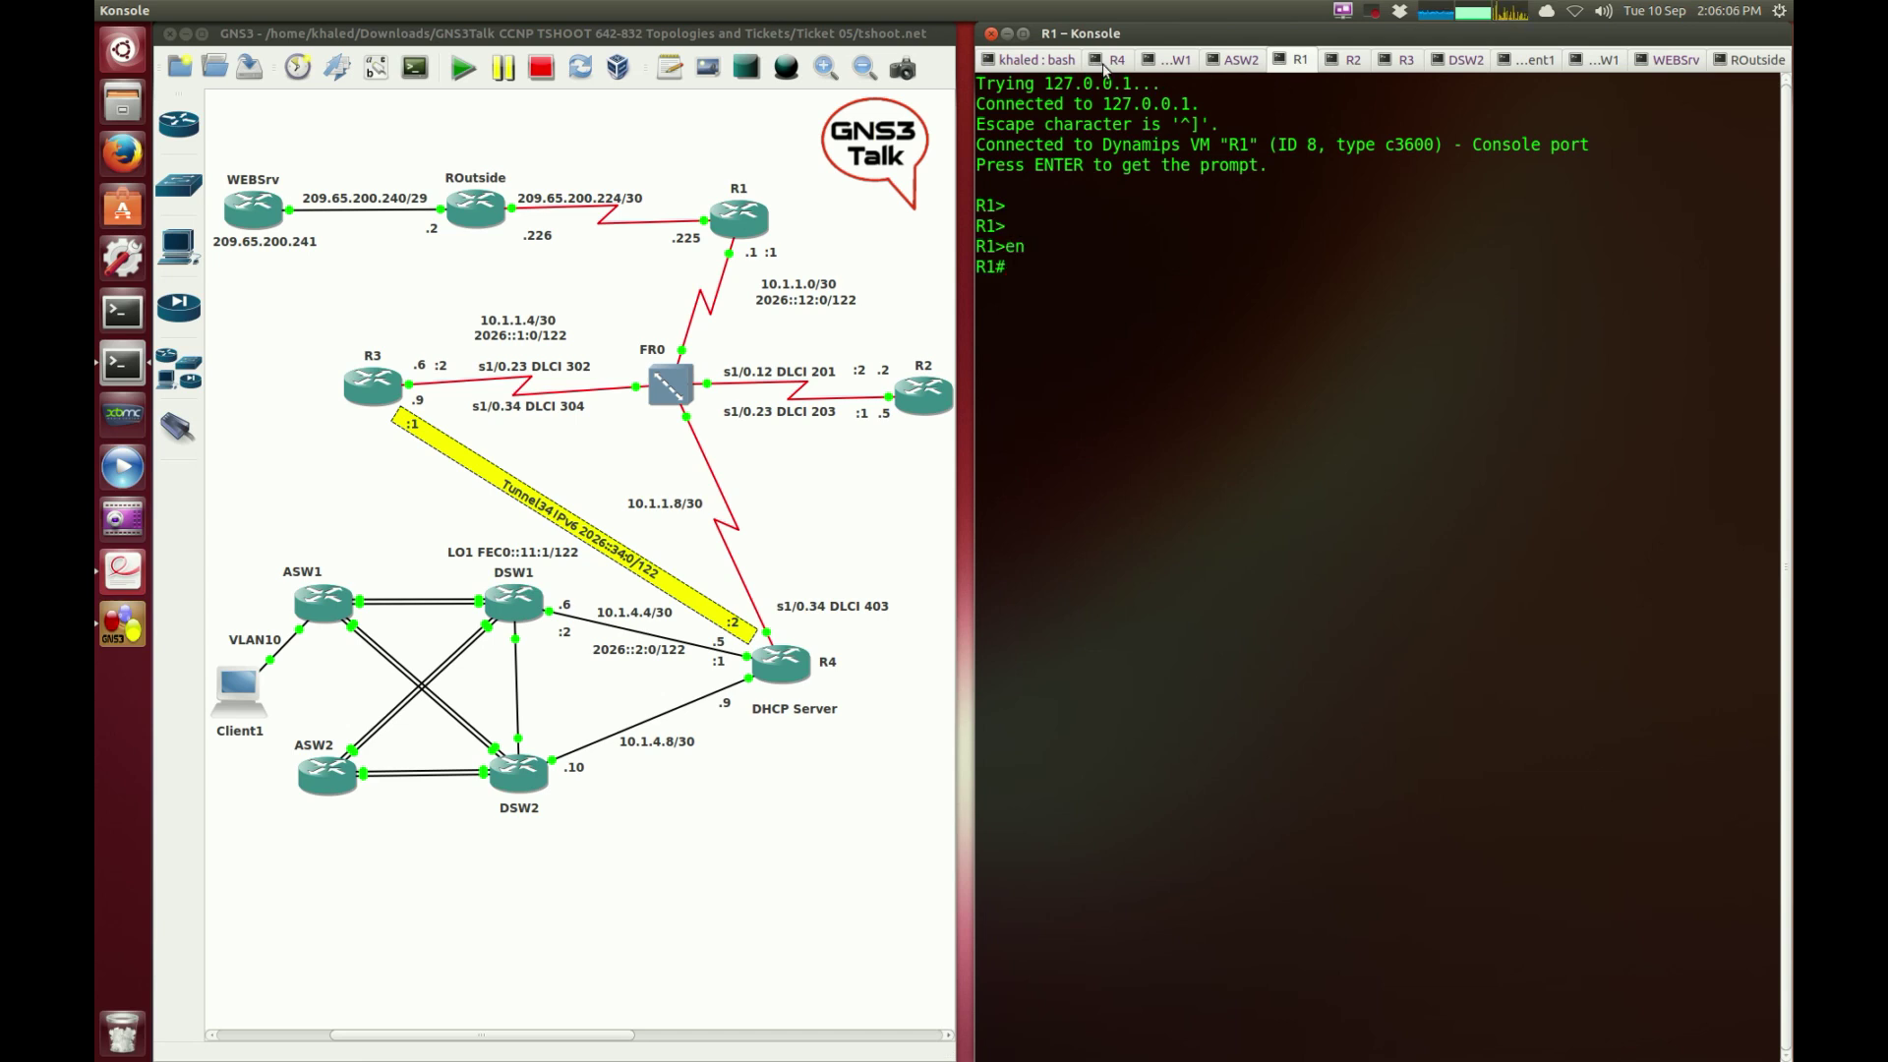
Step: Enable R4 and traceroute 209.65.200.241, which ends unreachable after 10.1.1.1
left_click(1108, 63)
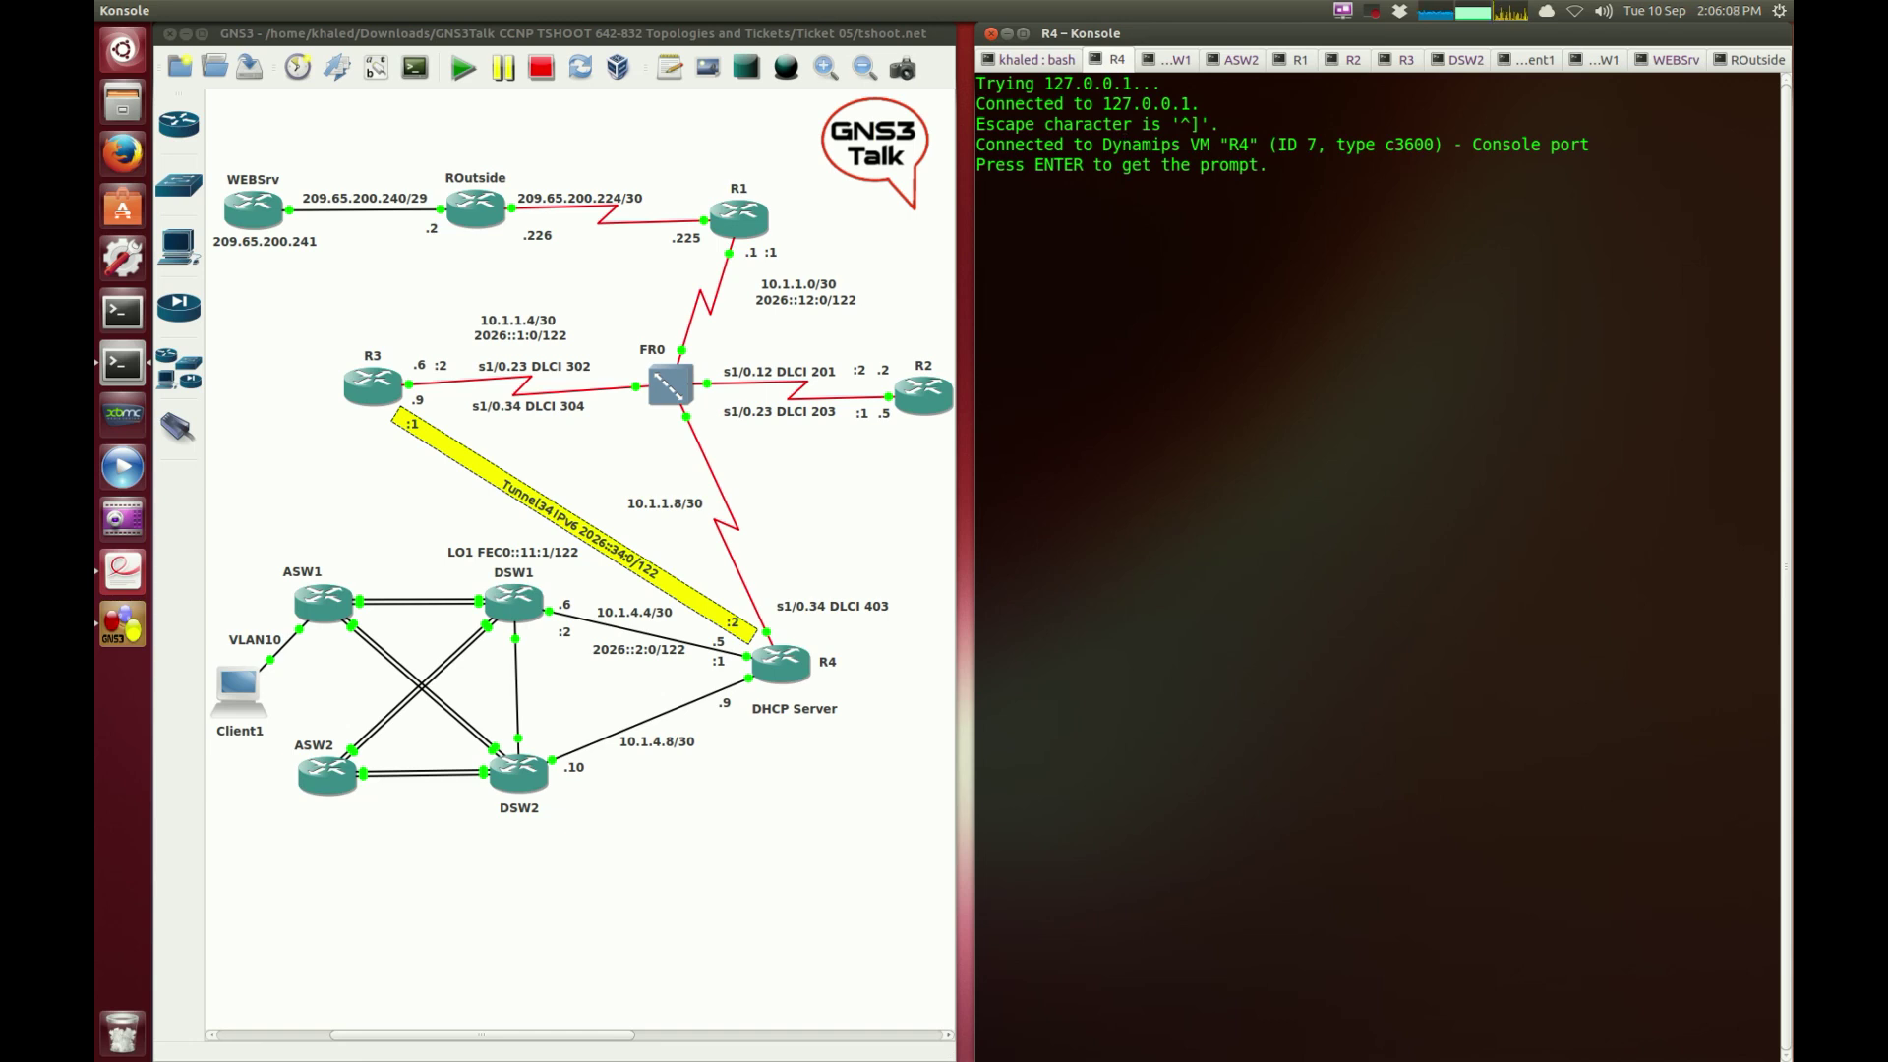
key("Return")
key("Return")
type("en")
key("Return")
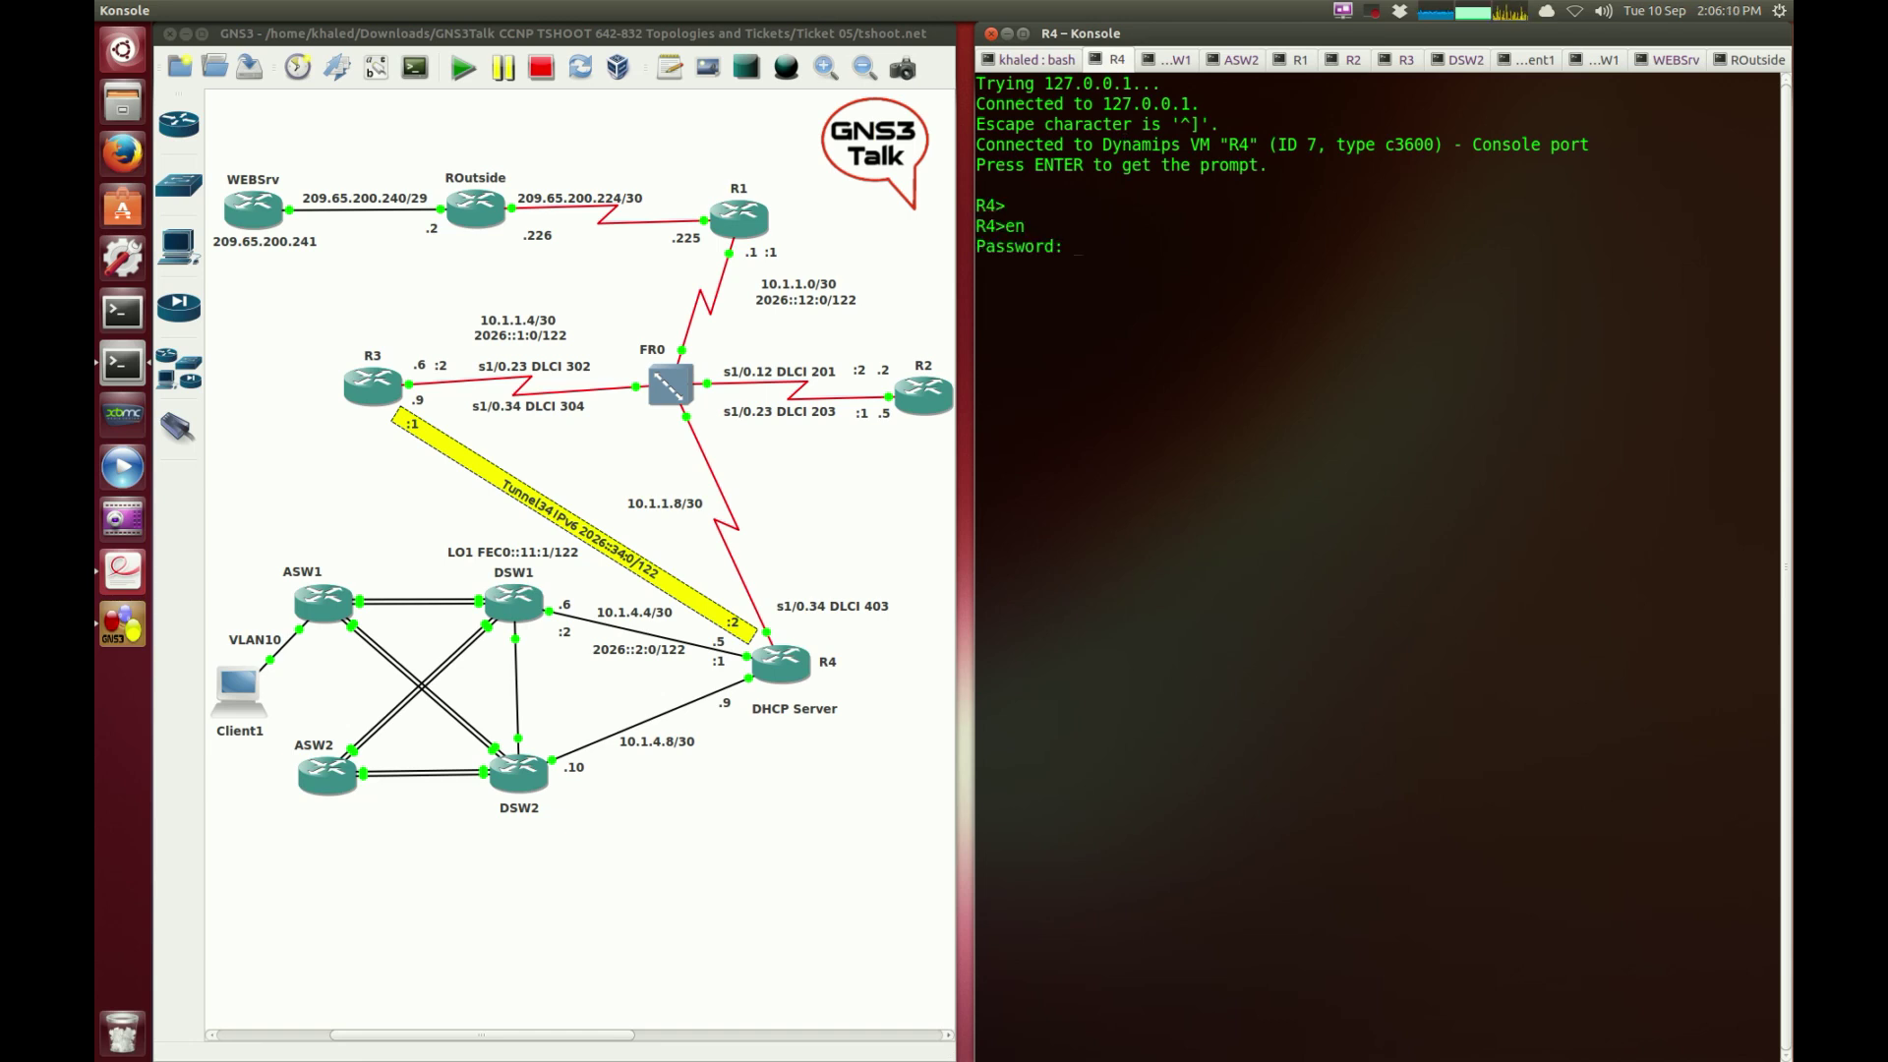
key("Return")
key("Return")
key("Return")
type("tracerou")
key("Tab")
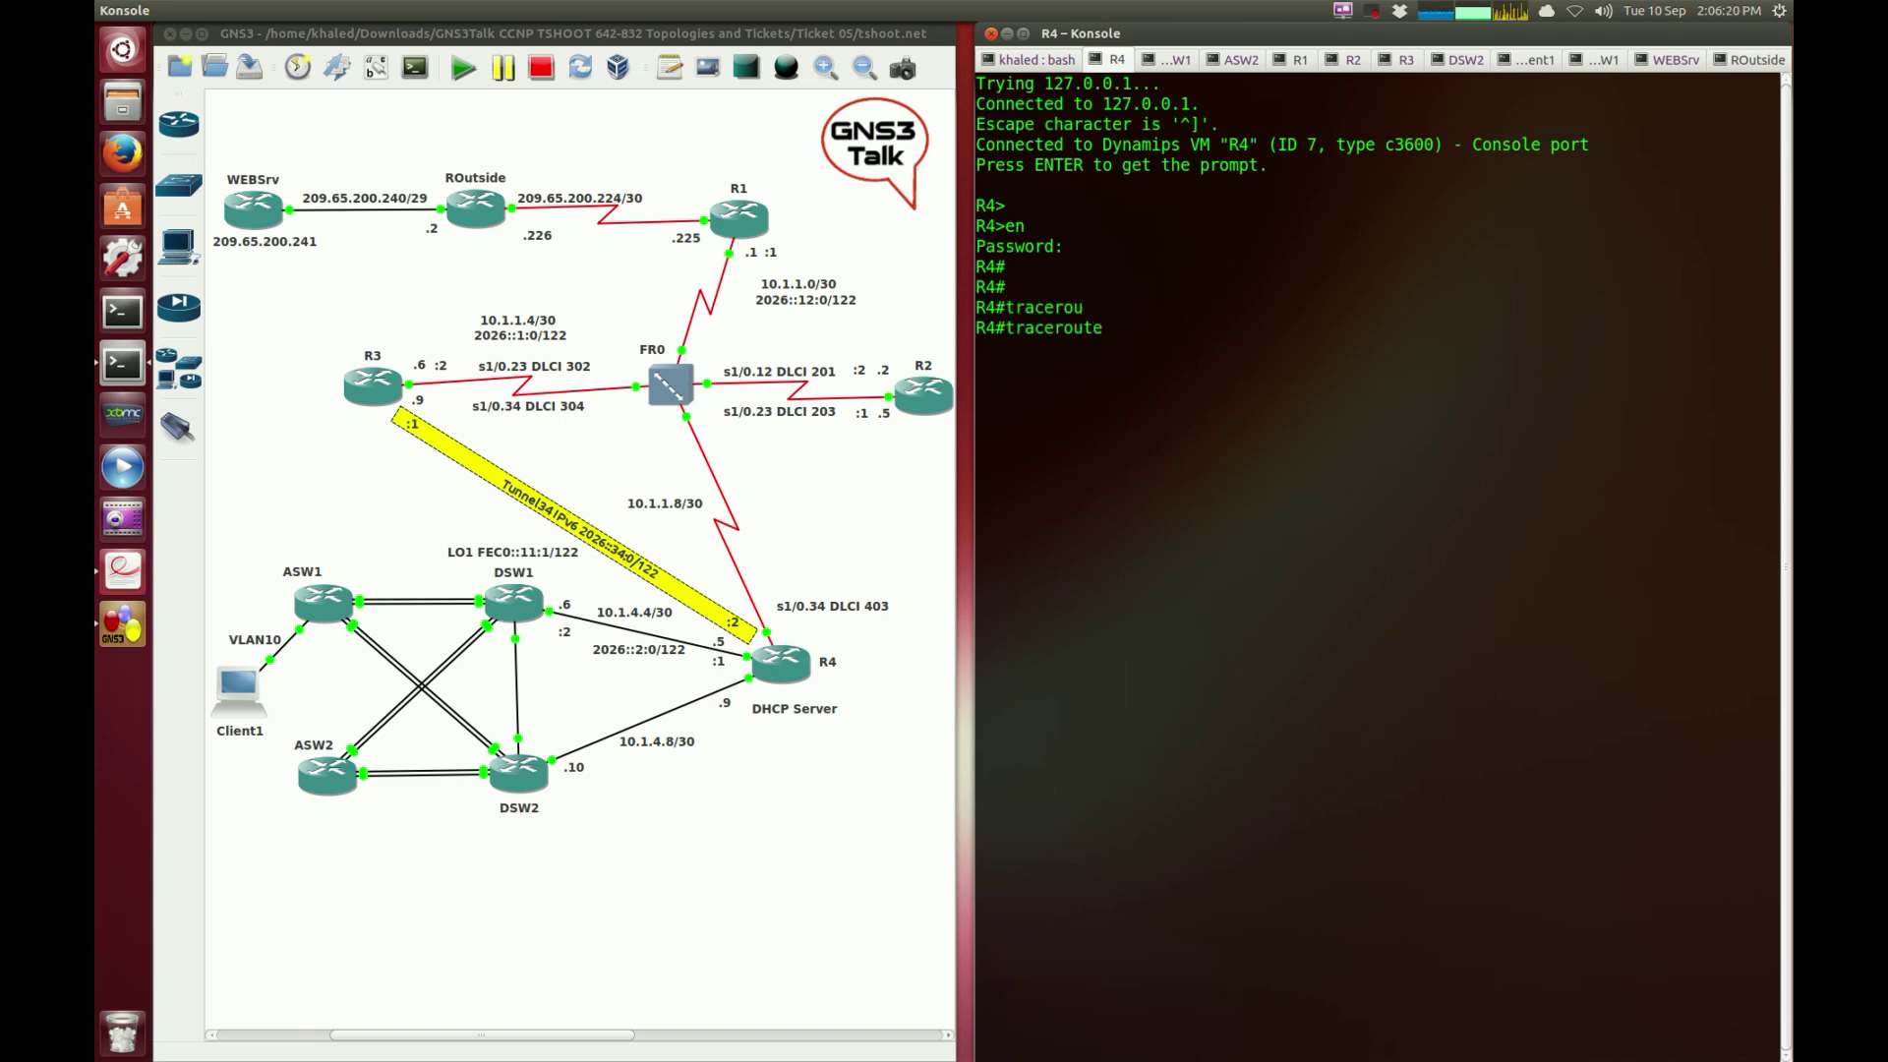
type("209.65.200.241")
key("Return")
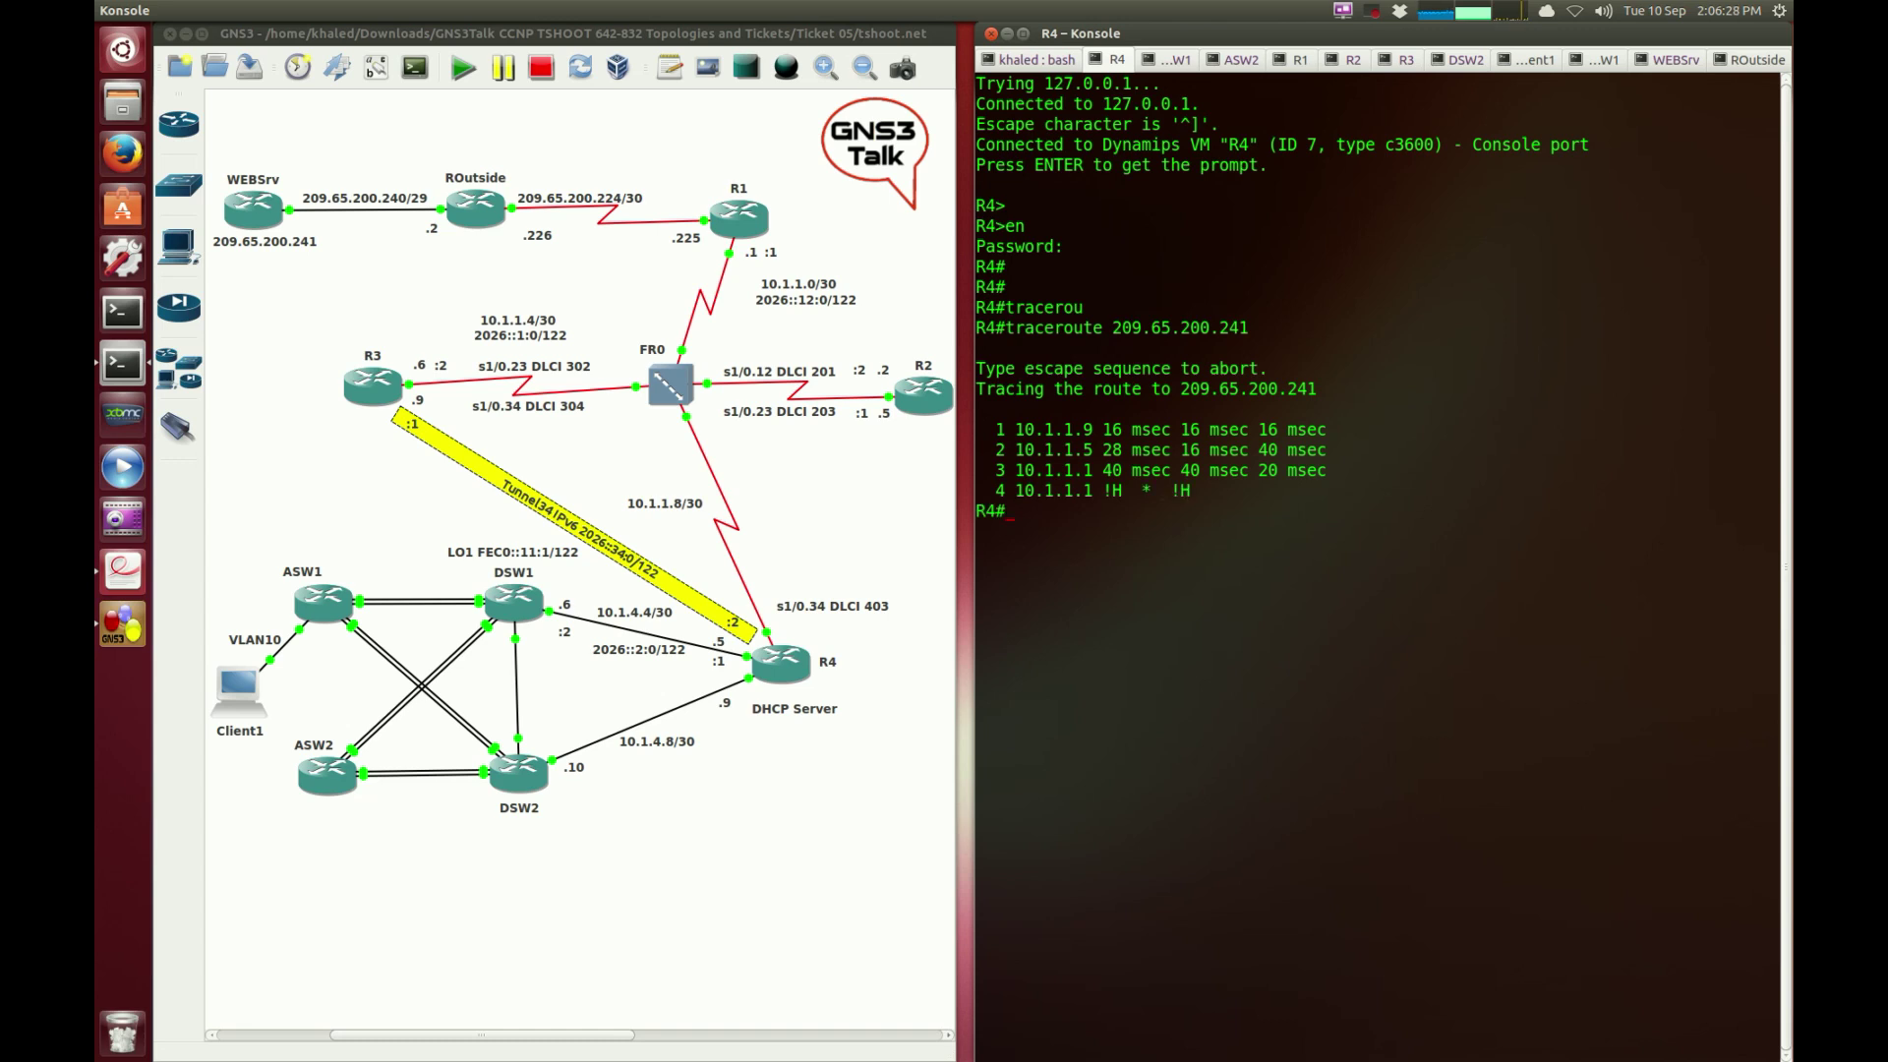
Step: Back on R1, type a ping to 209.65.200.241
left_click(1296, 61)
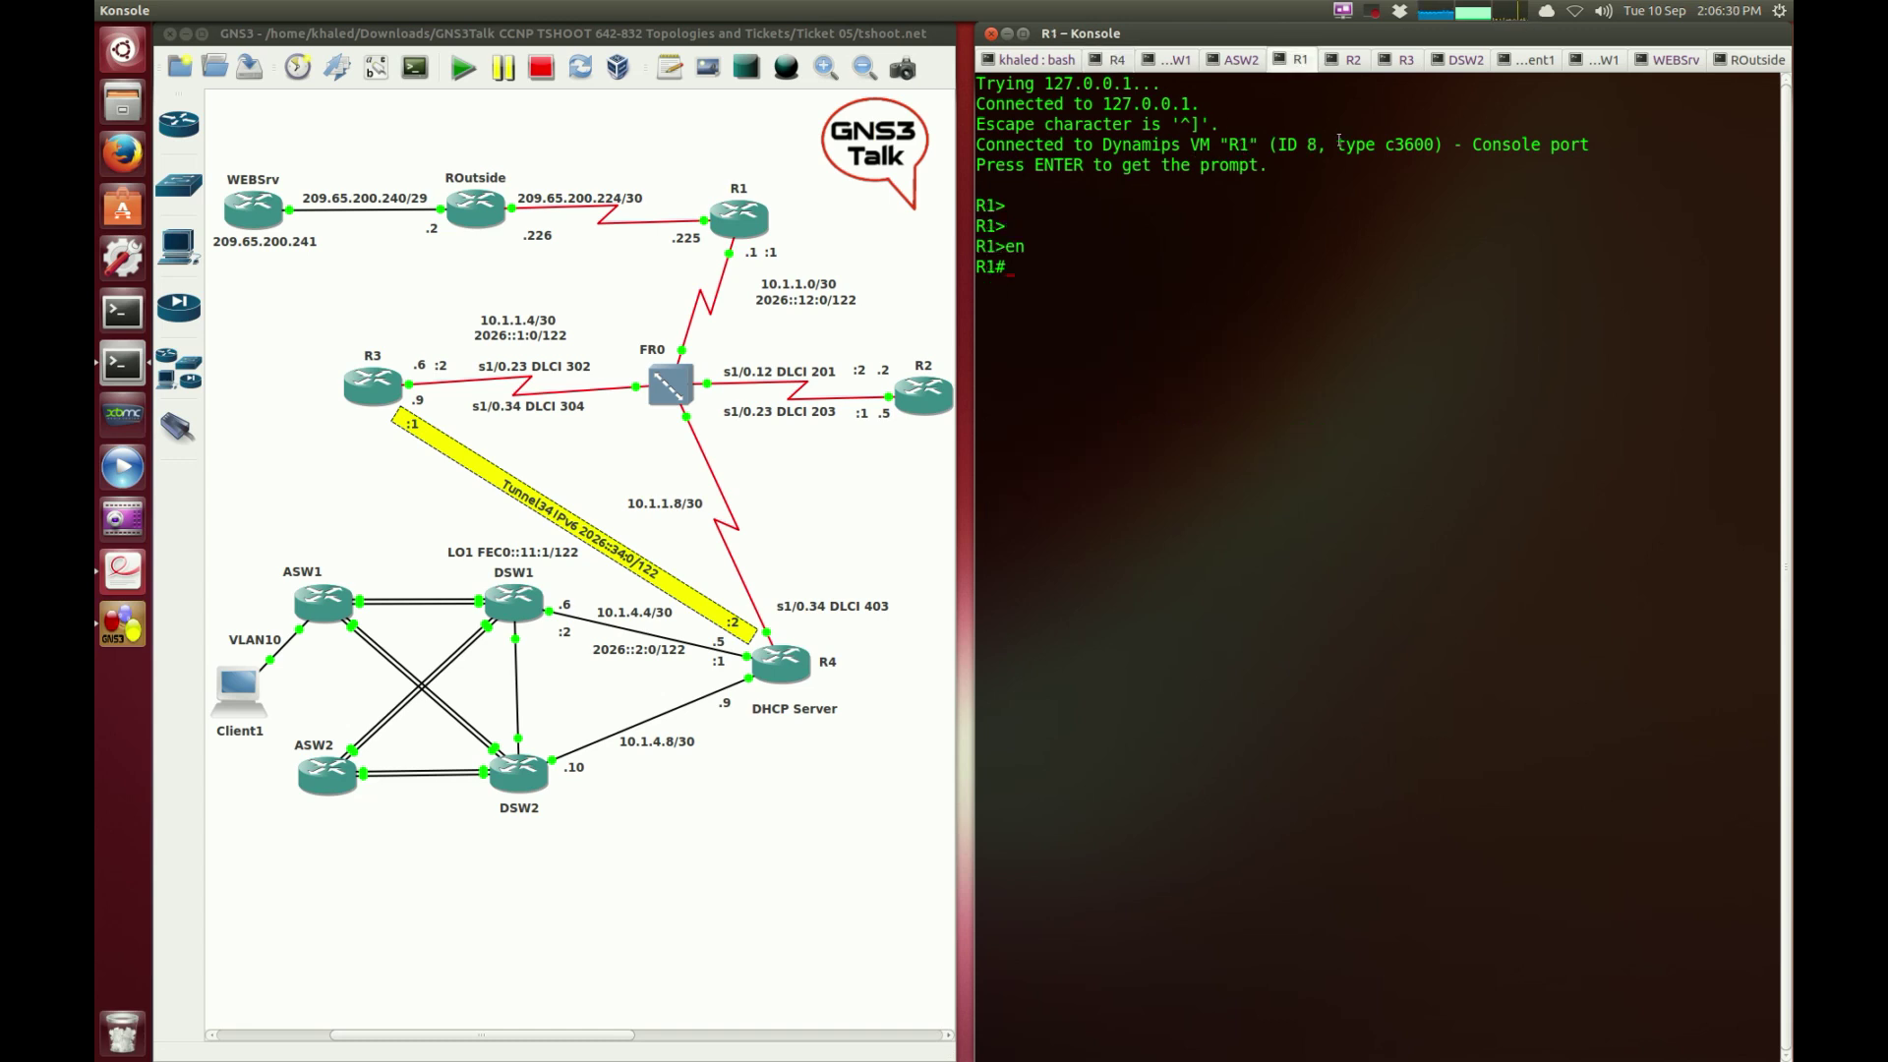
key("Return")
key("Return")
type("ping 209.65.200.241")
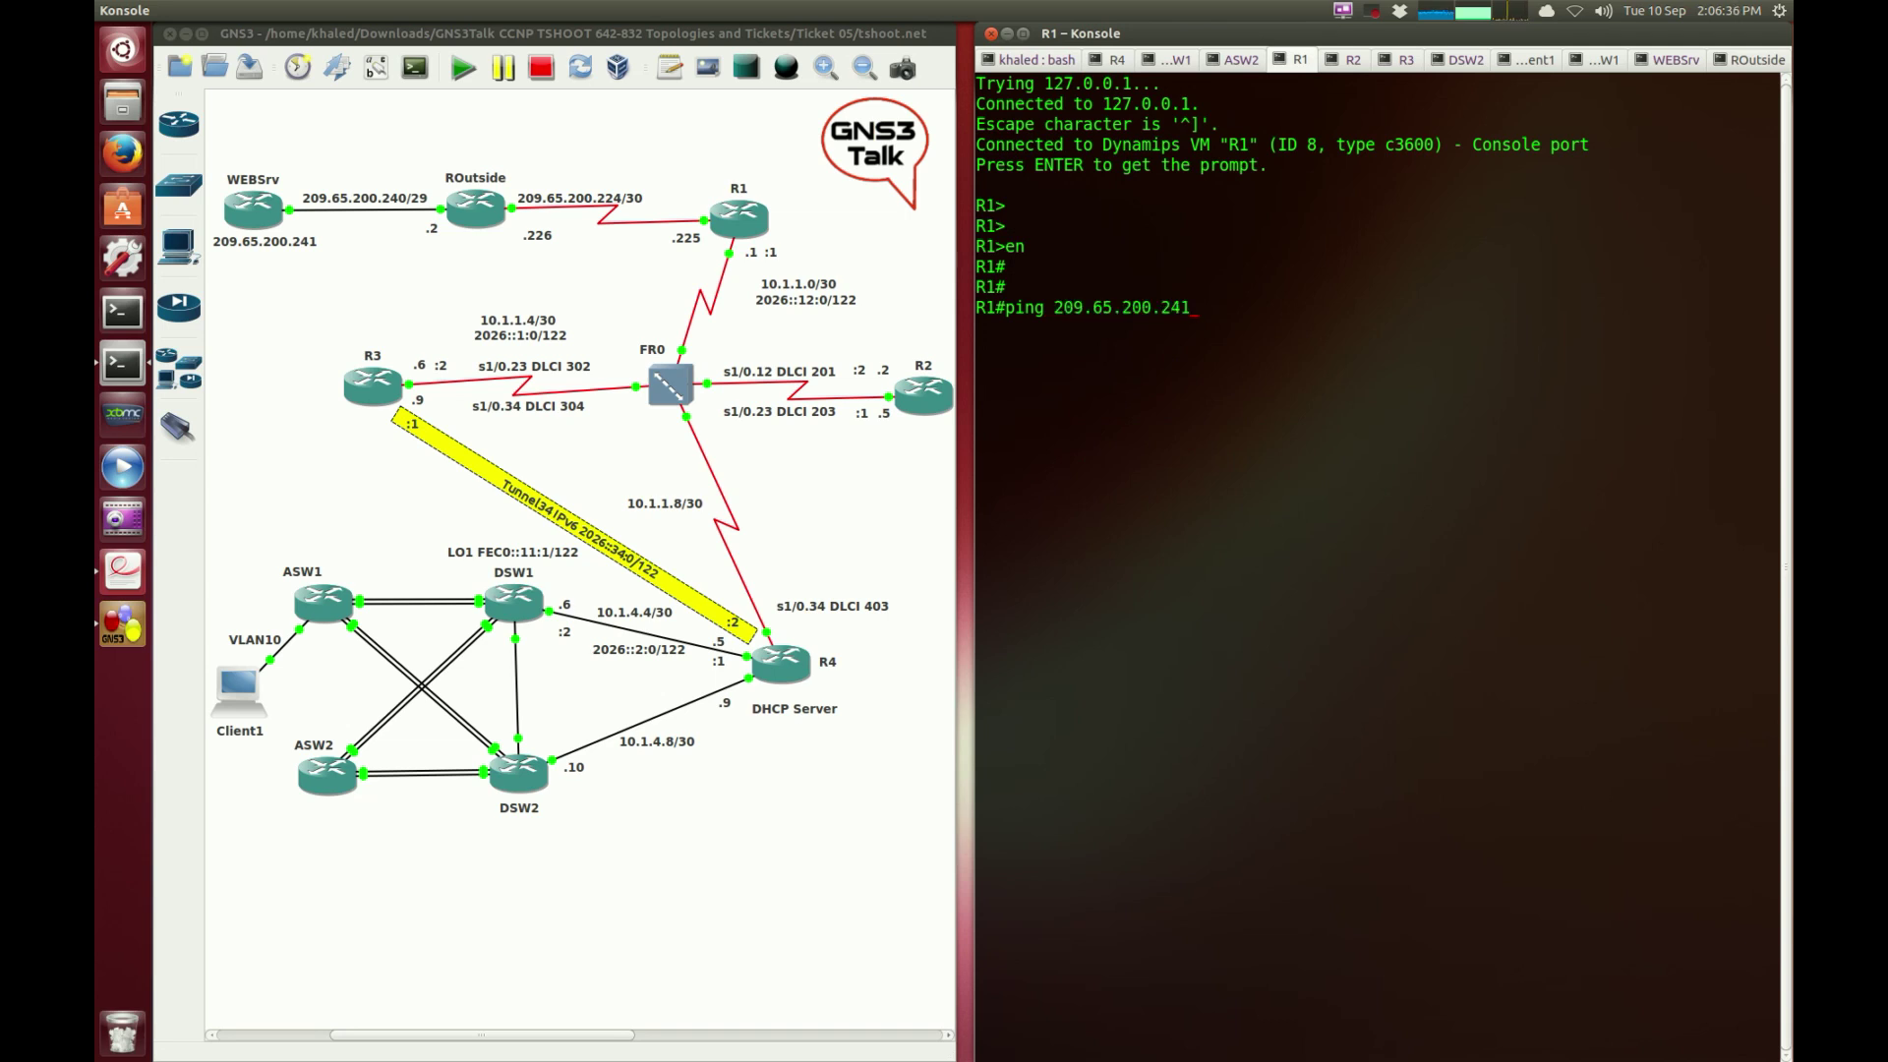
Step: Ping 209.65.200.241 from R1, which fails at 0 percent success
key("Return")
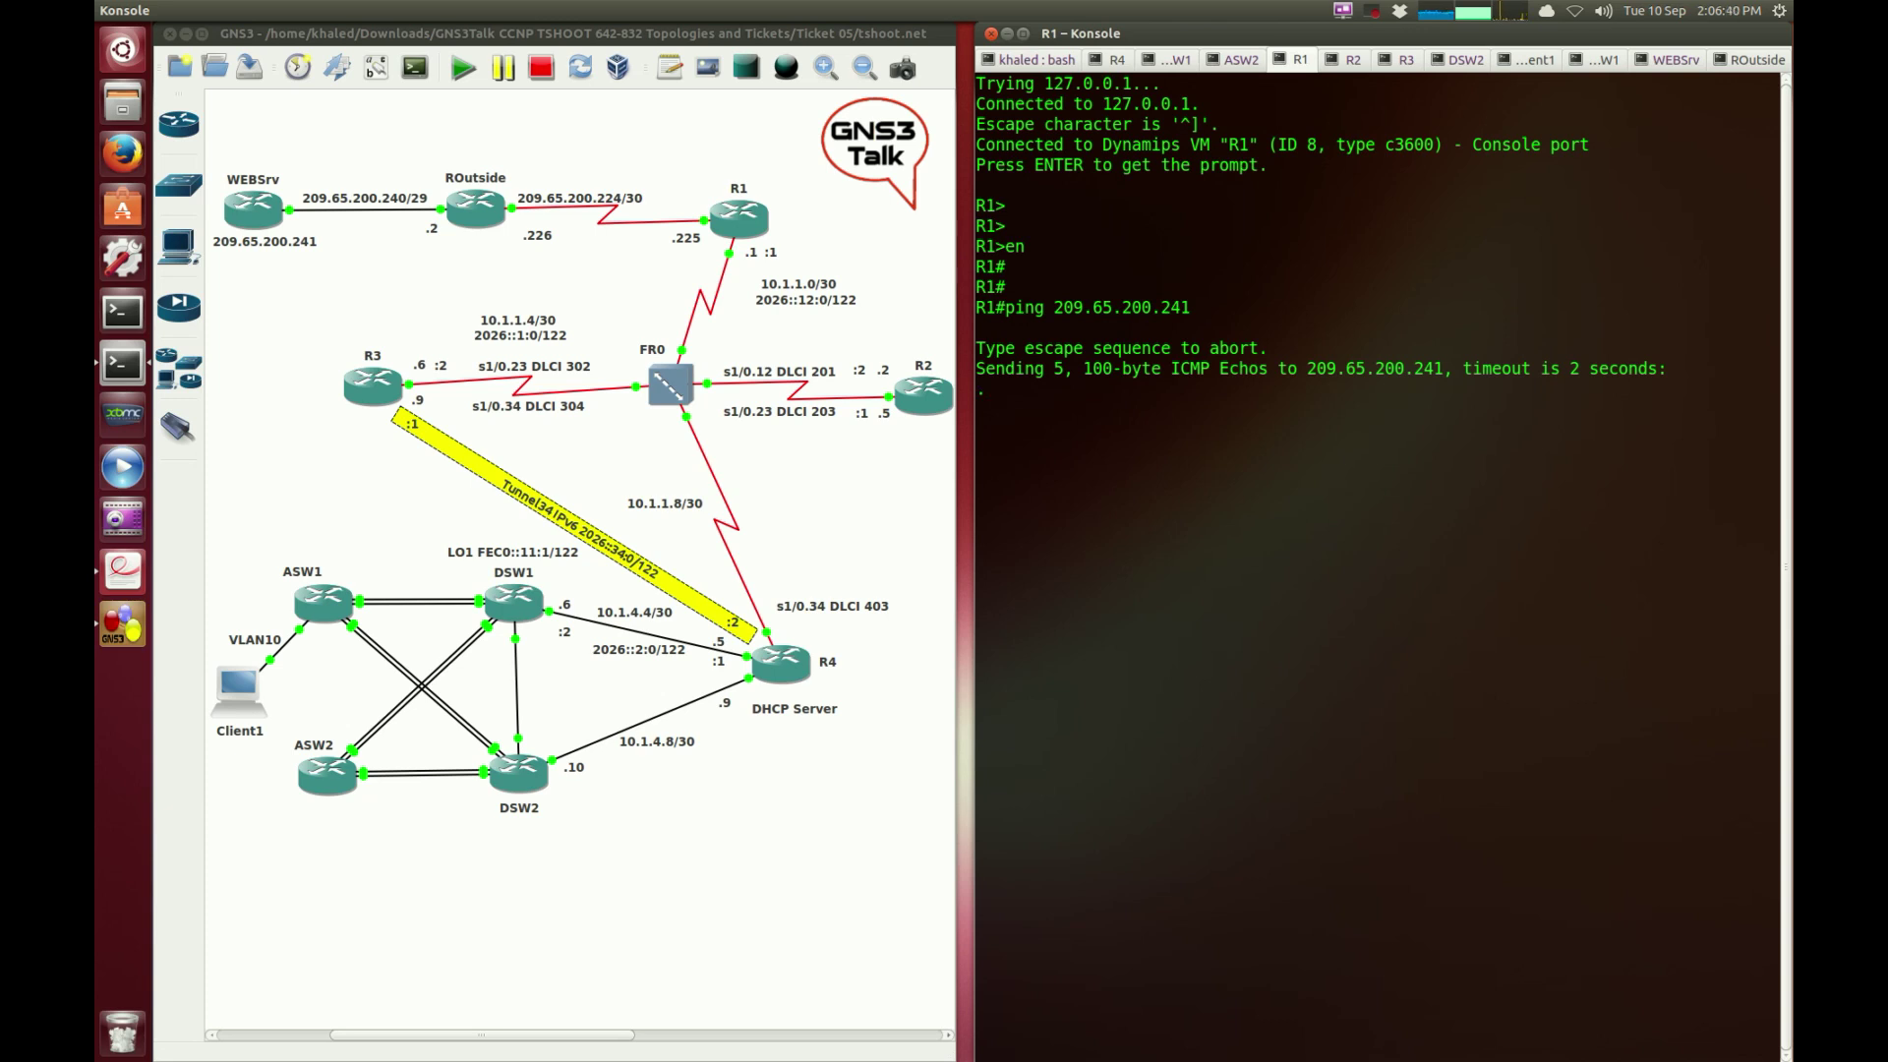
left_click(664, 293)
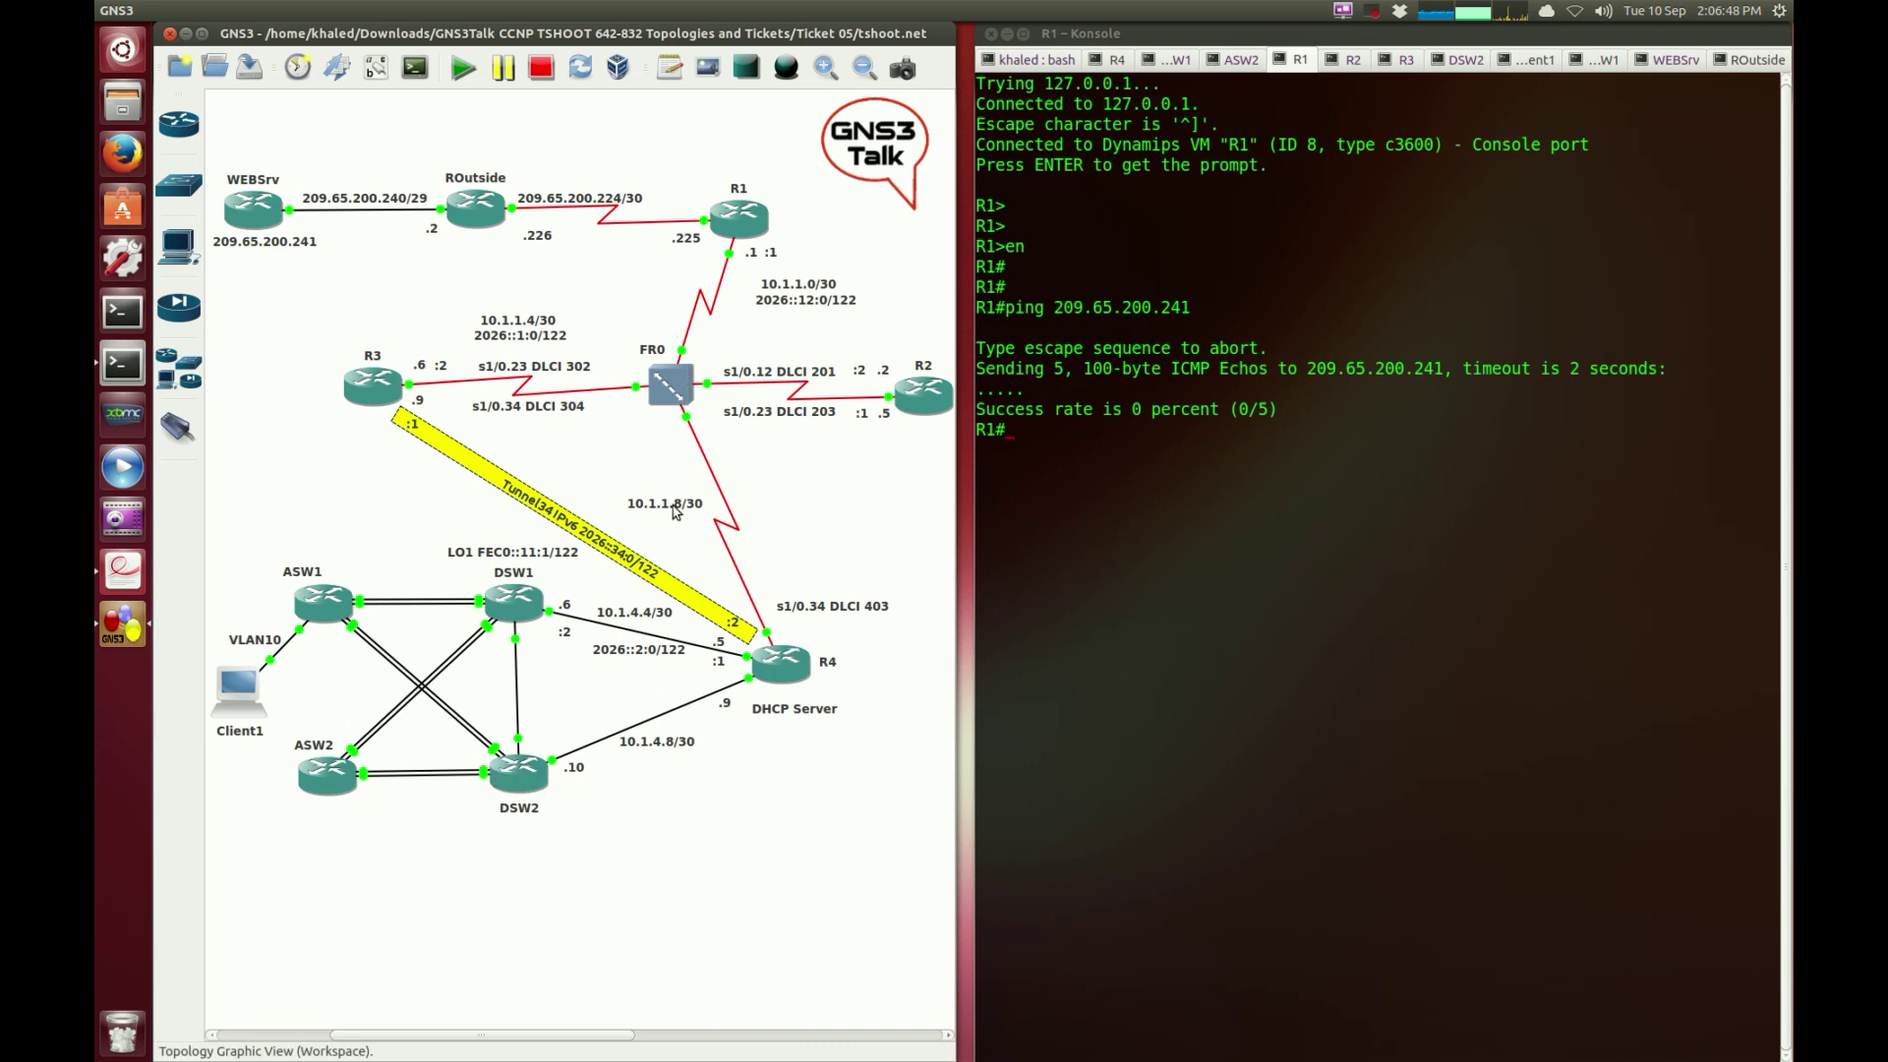
left_click(1377, 688)
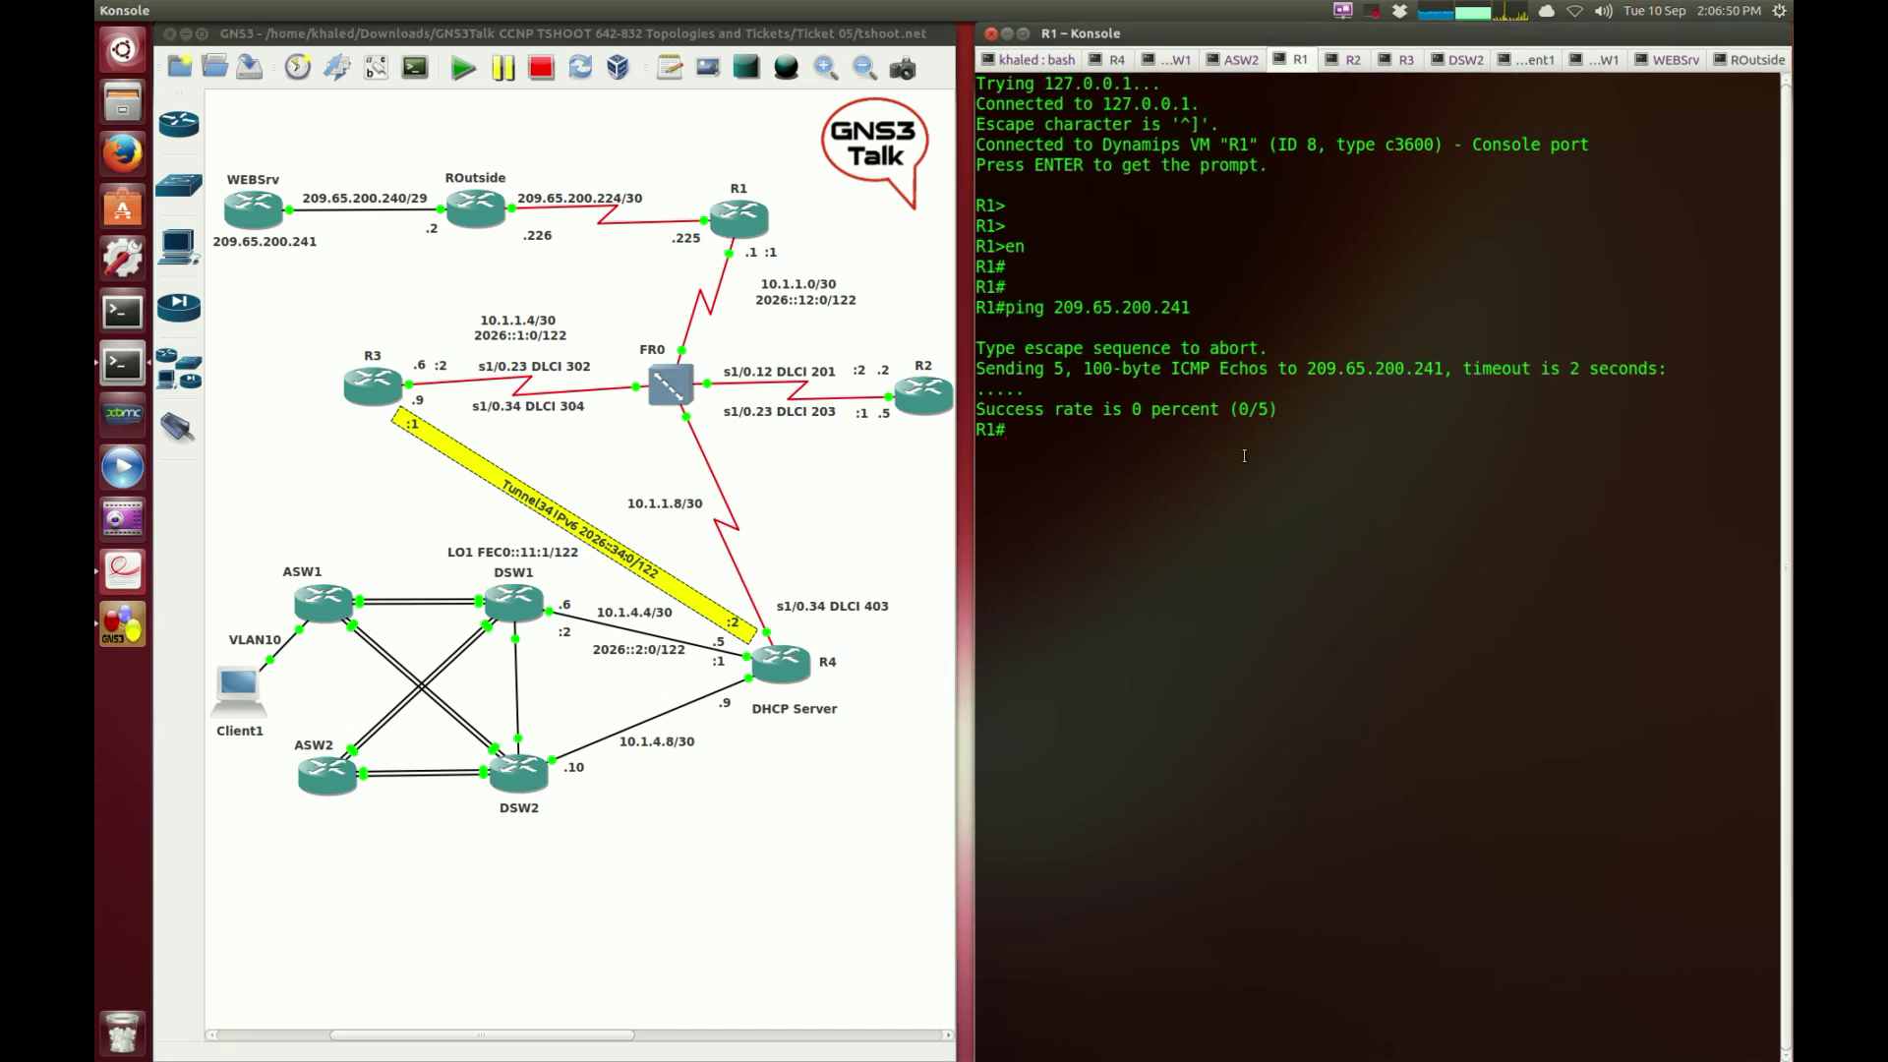
Step: Ping the BGP neighbor 209.65.200.226 from R1, which also fails at 0 percent
key("Return")
key("Return")
key("Up")
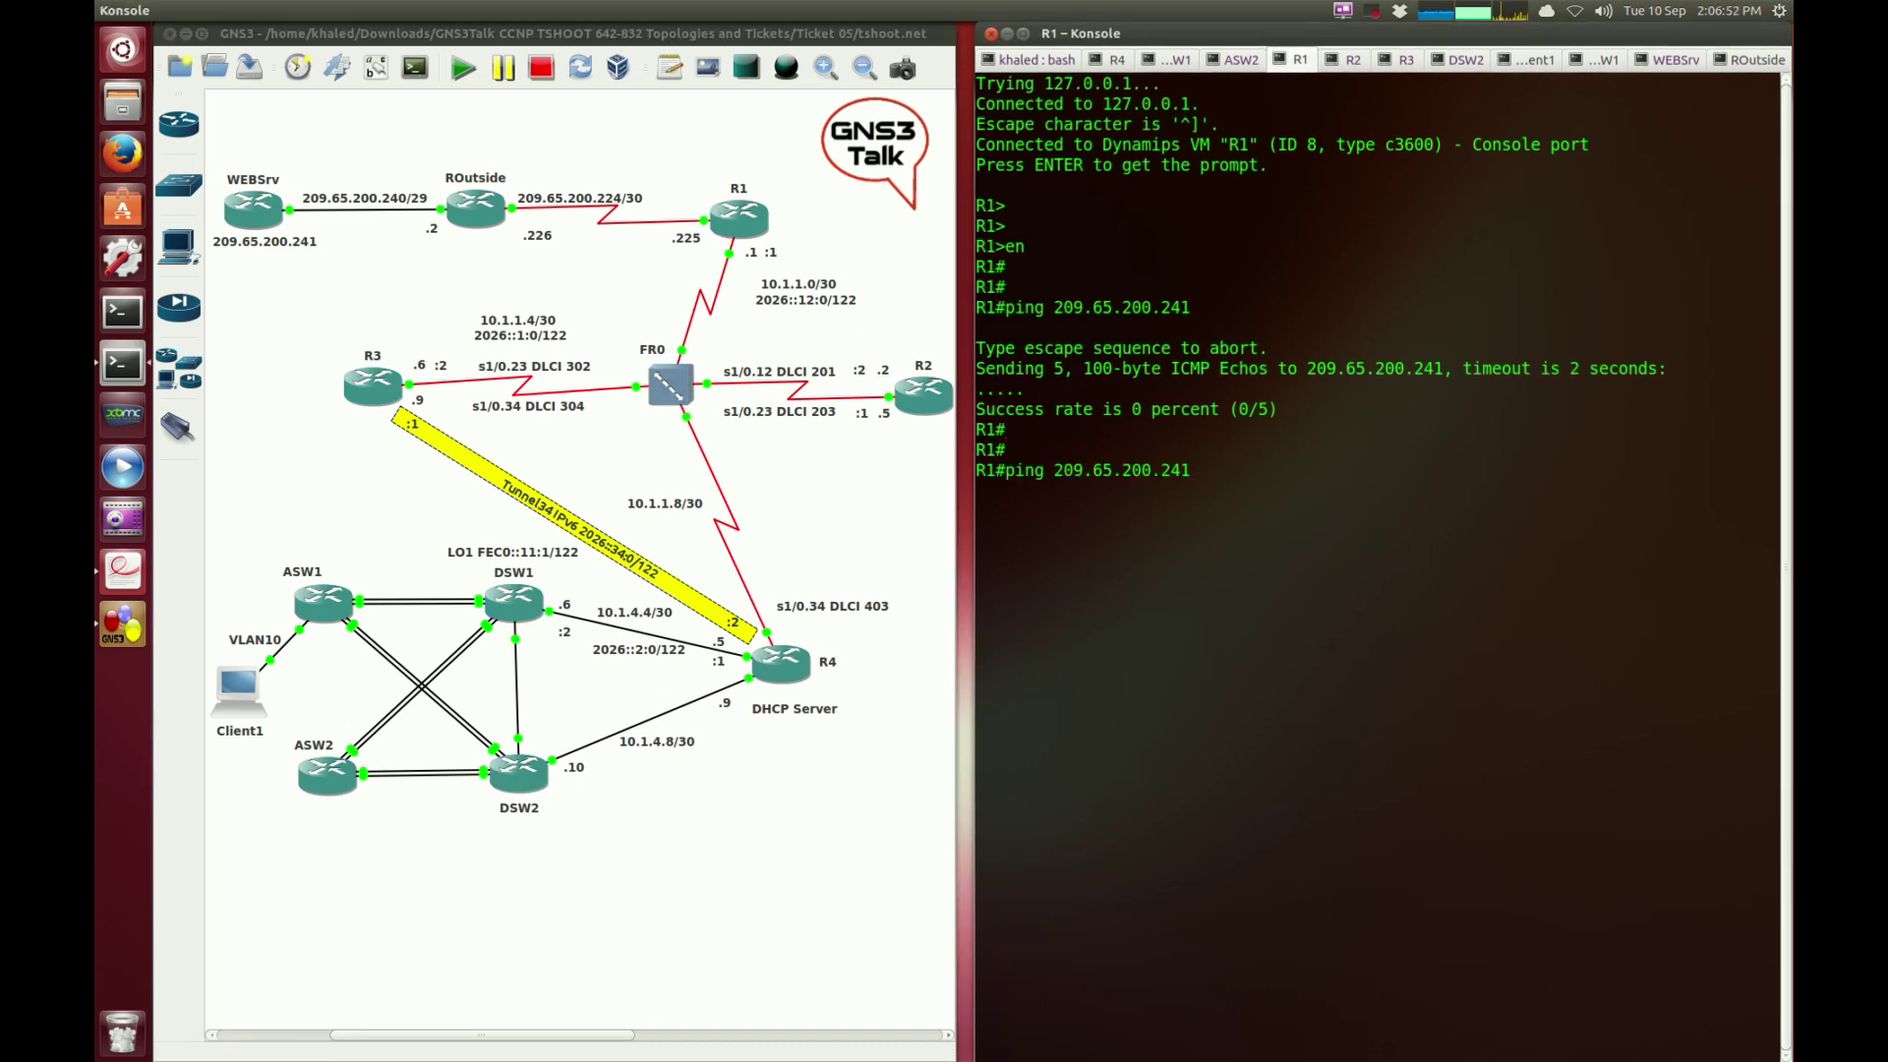
key("BackSpace")
key("BackSpace")
type("26")
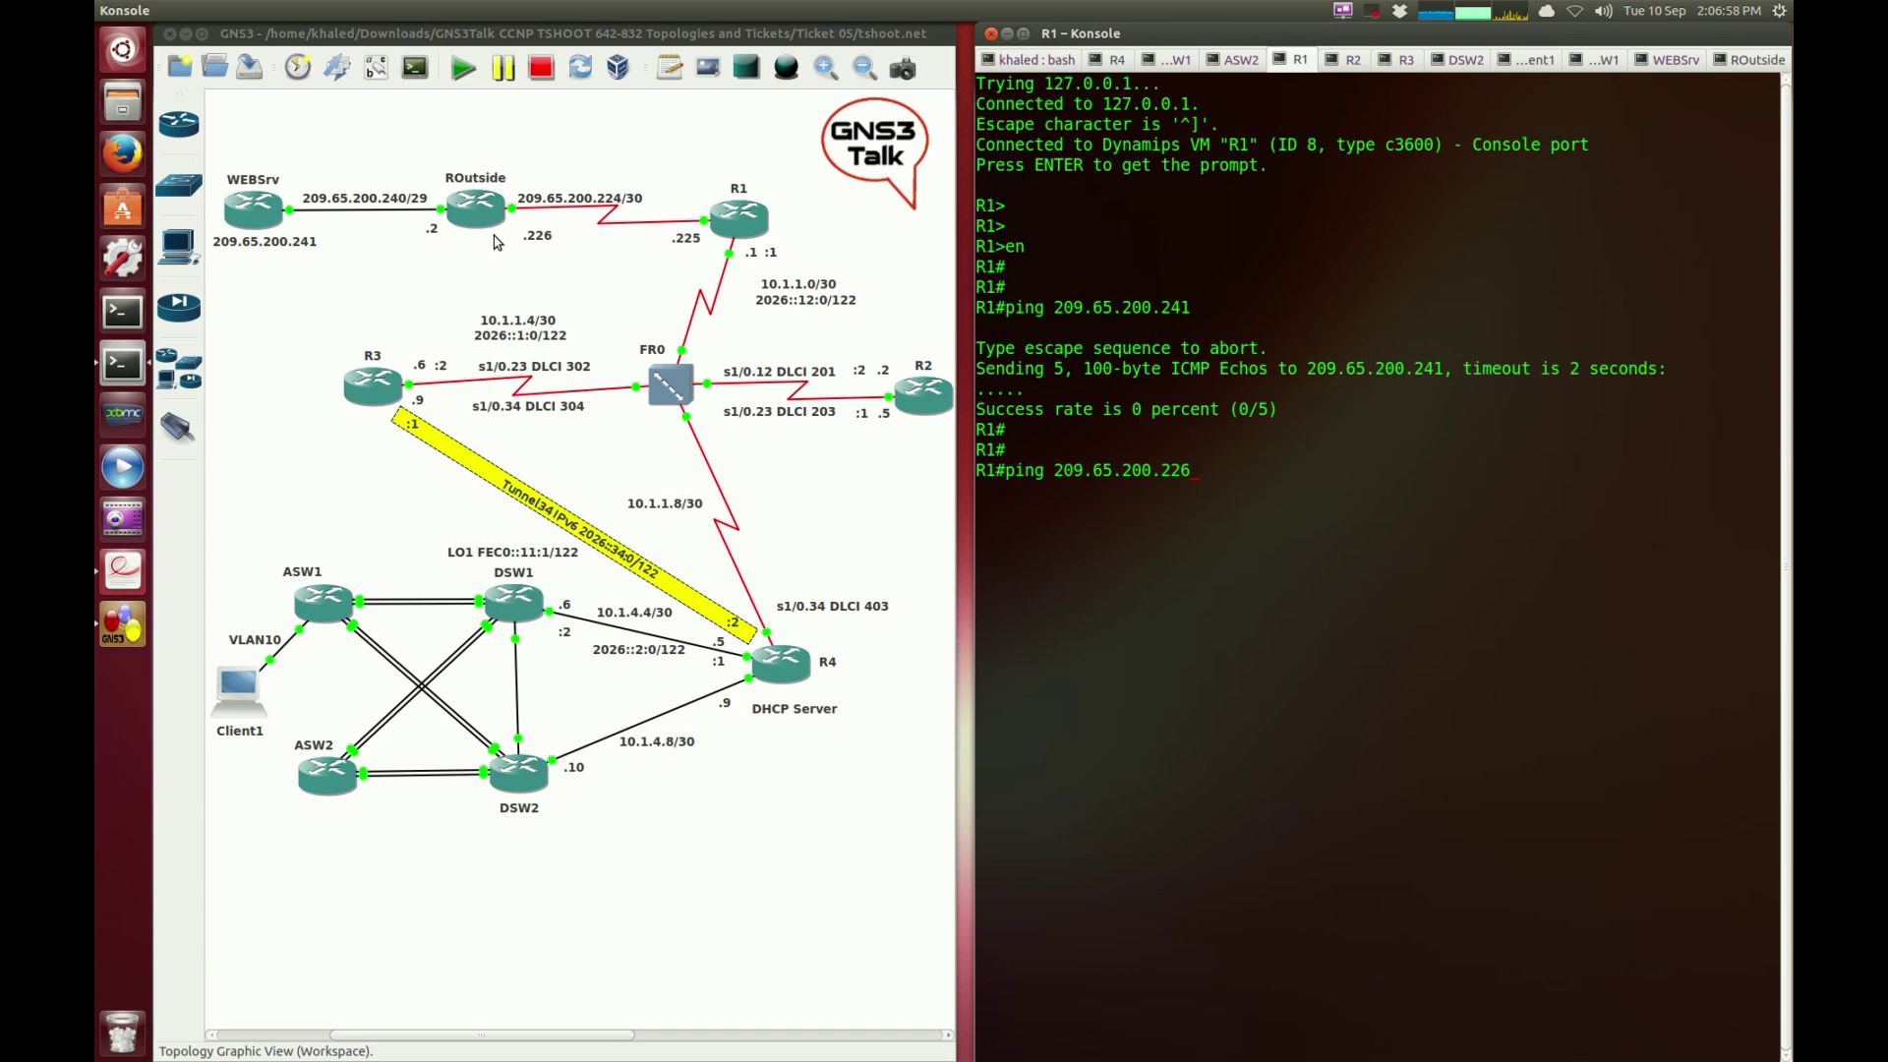
key("Return")
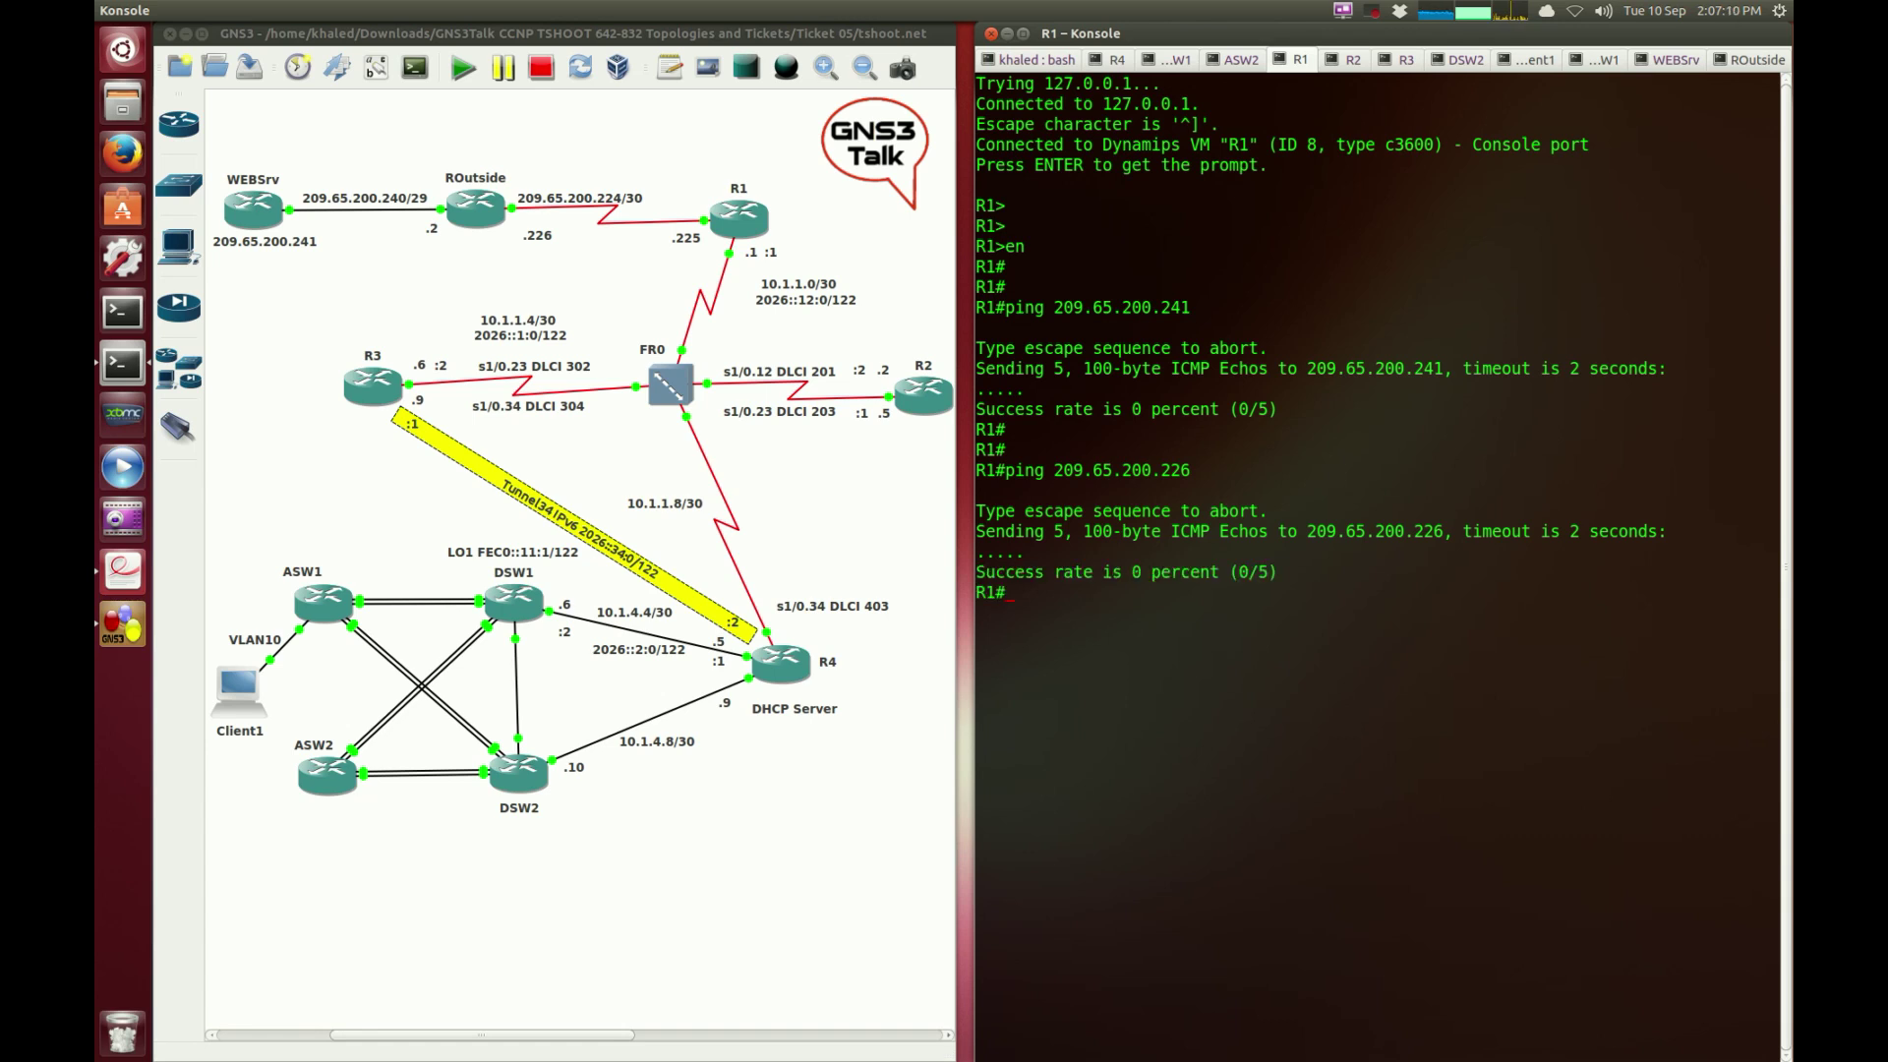
Step: Show R1's BGP summary, with neighbor 209.65.200.226 in AS 65002 stuck Active
type("show ip bgp summa")
key("Tab")
key("Return")
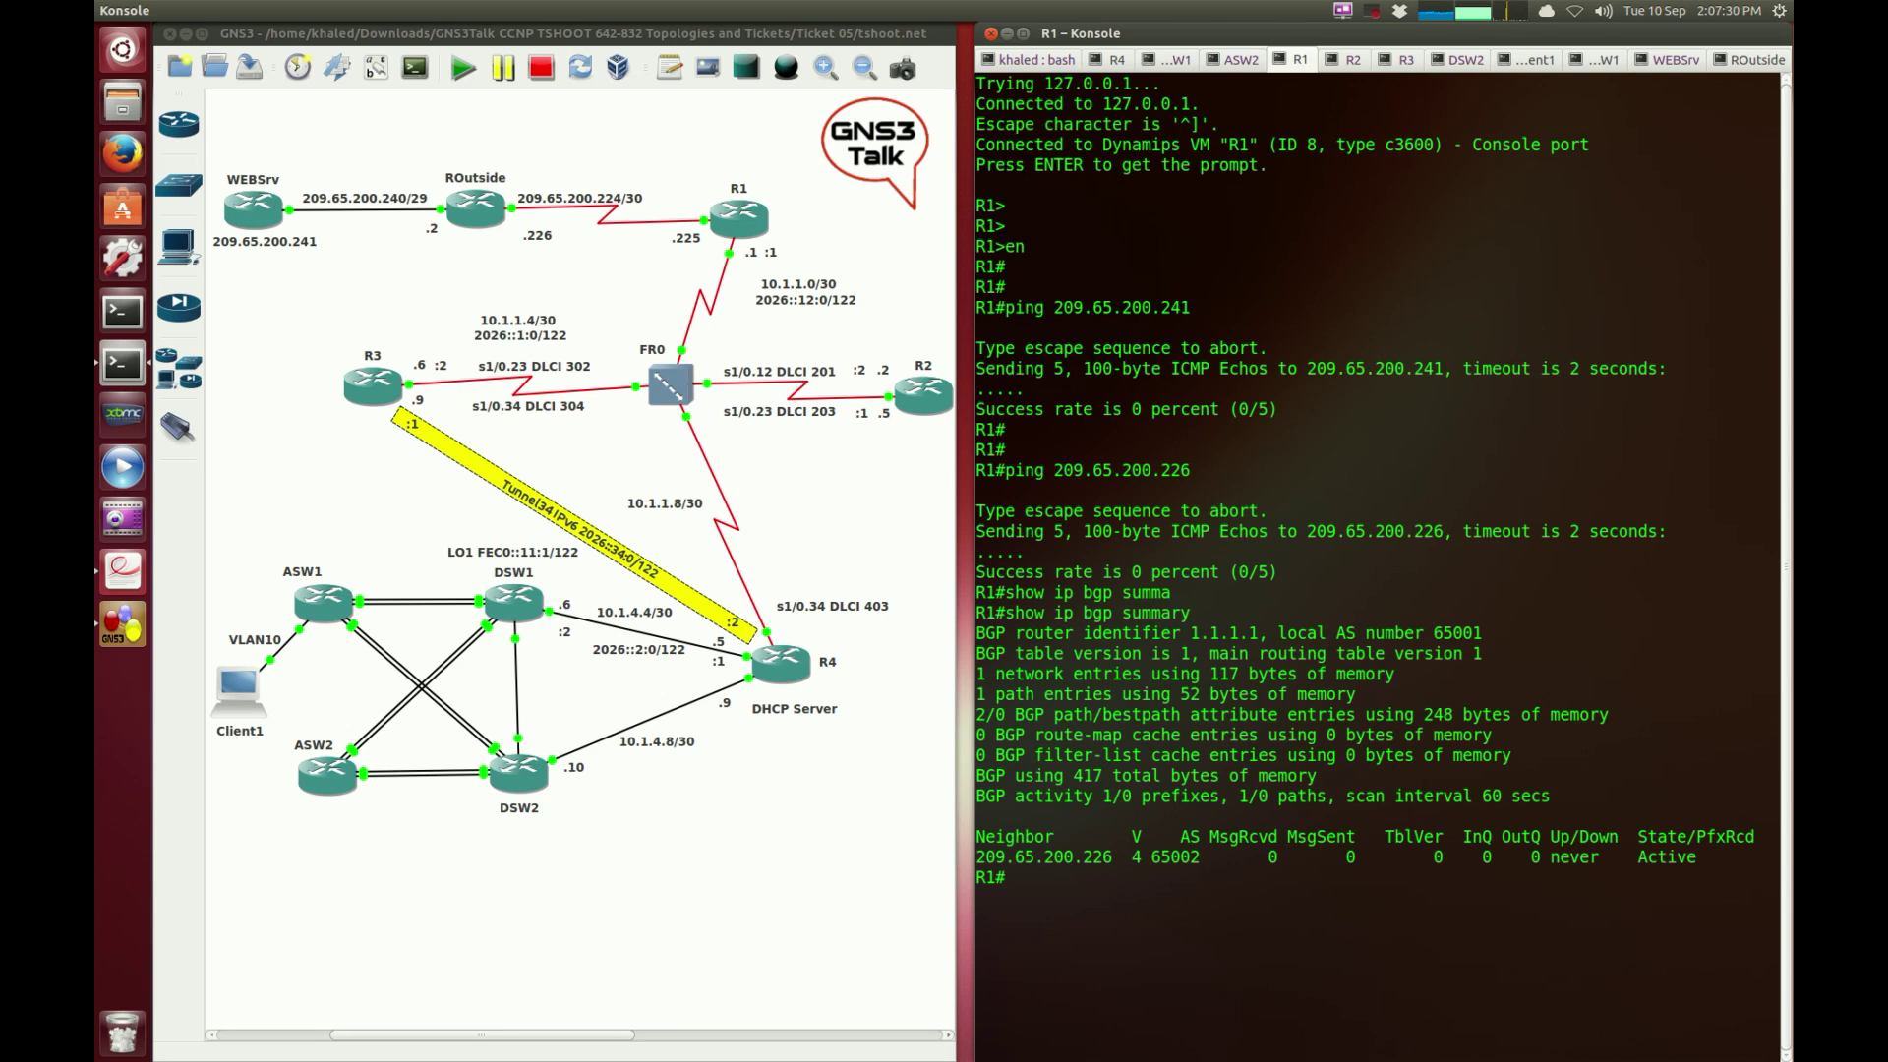
Step: List R1's router bgp 65001 config, highlighting network 209.65.200.224 255.255.255.252 and neighbor 209.65.200.226
type("show run | section bgp")
key("Return")
key("Return")
key("Return")
key("Return")
key("Return")
key("Return")
key("Return")
key("Return")
key("Return")
key("Return")
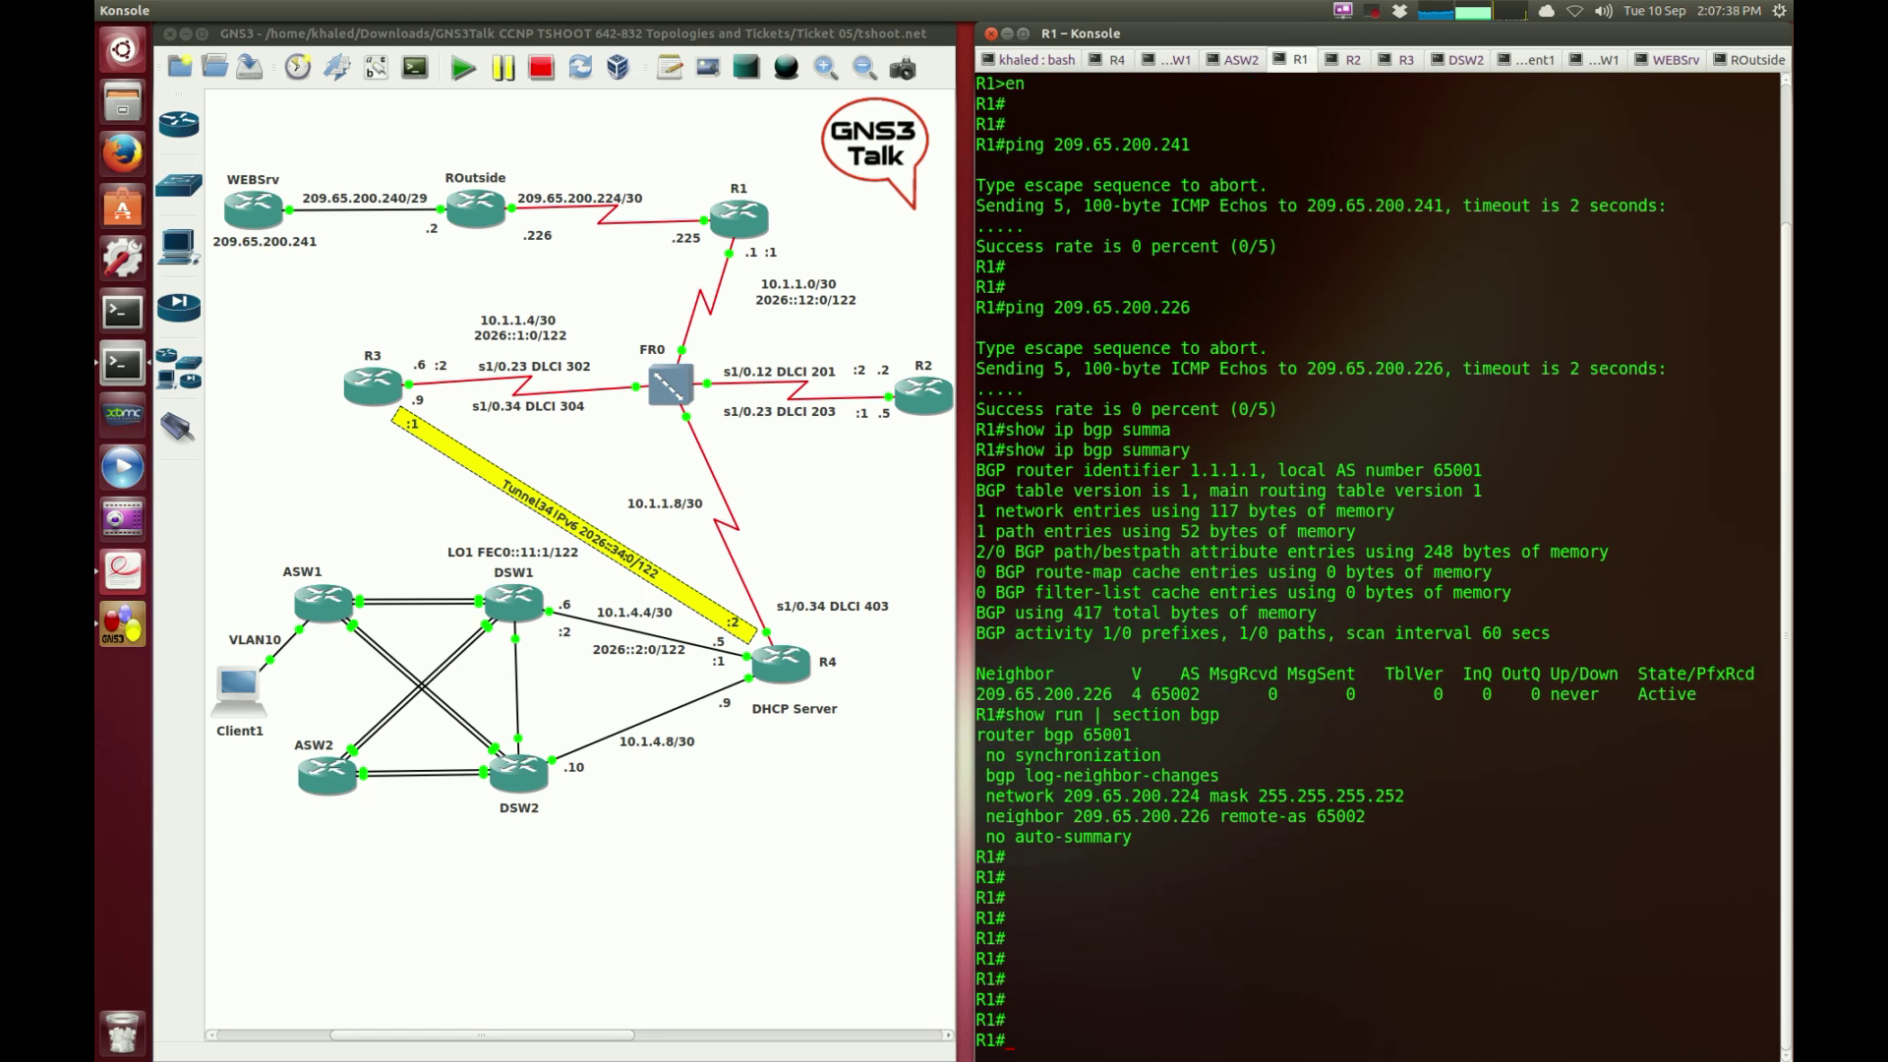
key("Return")
key("Return")
key("Return")
key("Return")
key("Return")
key("Return")
key("Return")
key("Return")
key("Return")
key("Return")
key("Return")
key("Return")
key("Return")
key("Return")
key("Return")
key("Return")
key("Return")
key("Return")
key("Return")
key("Return")
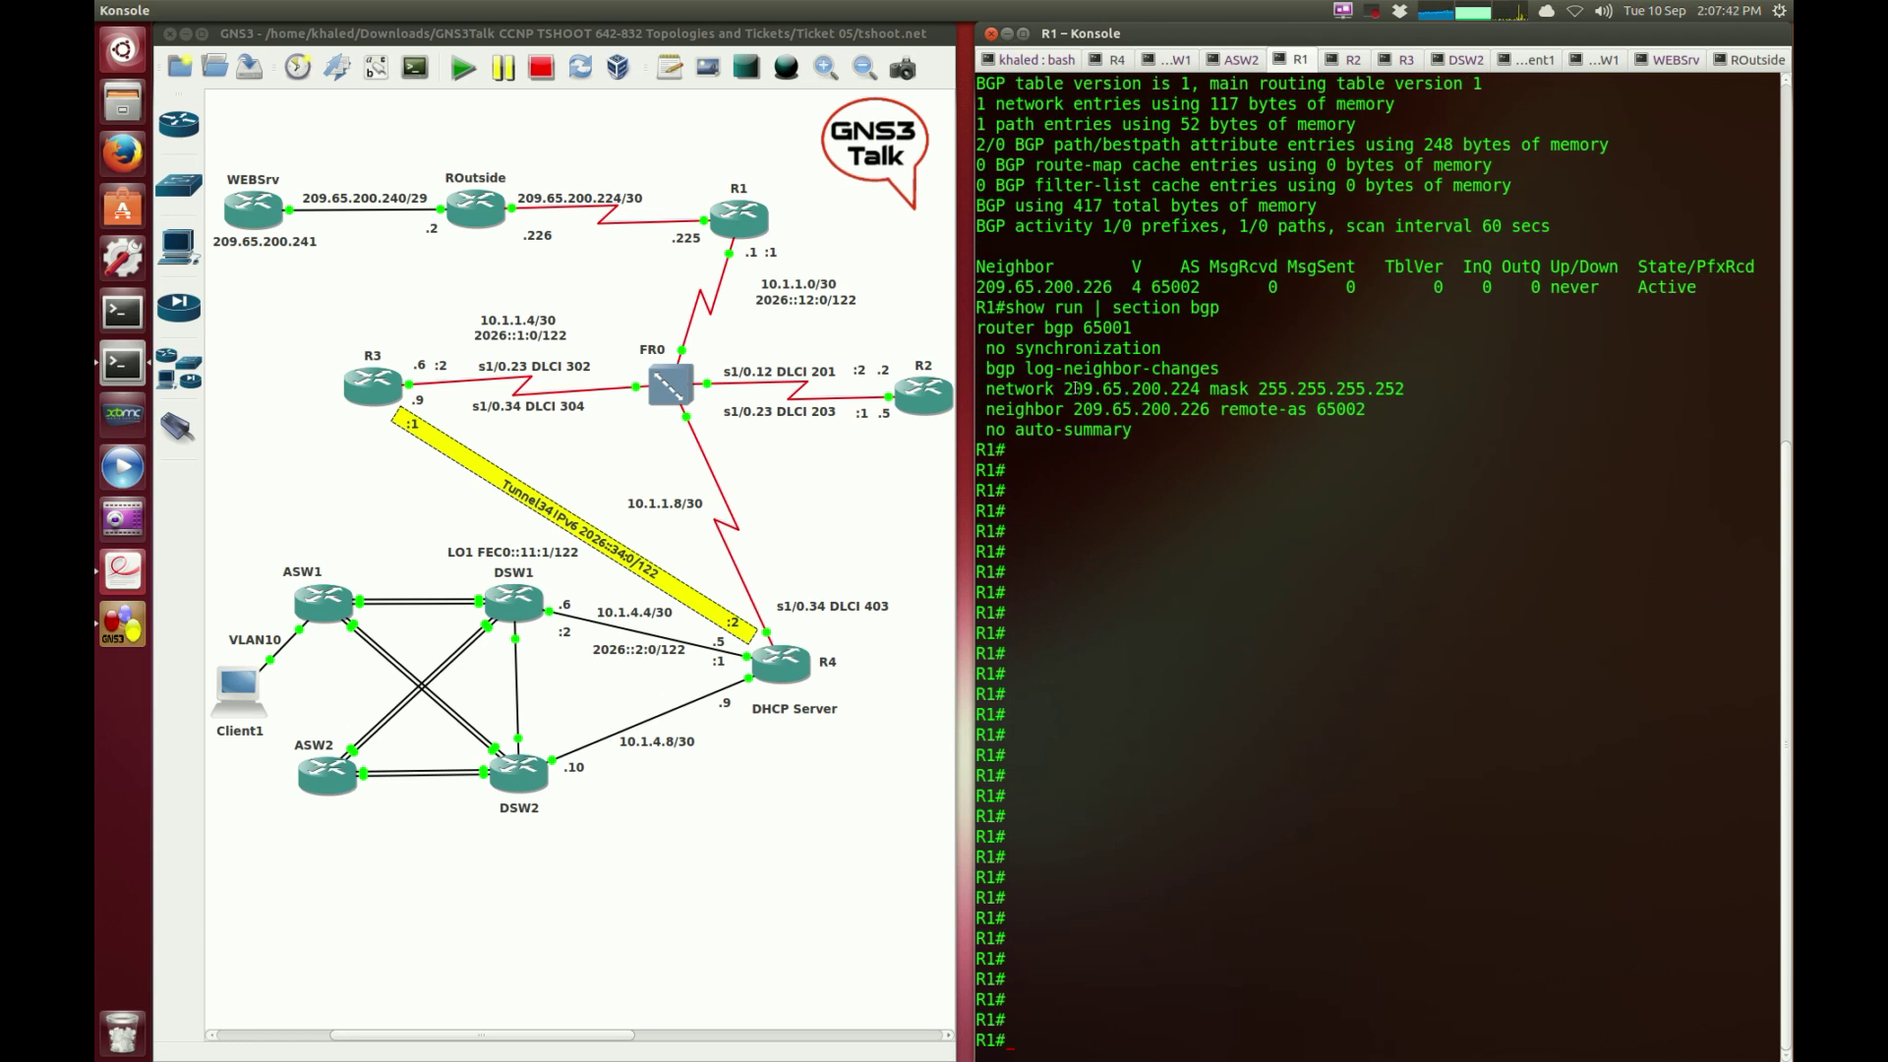
double_click(1183, 386)
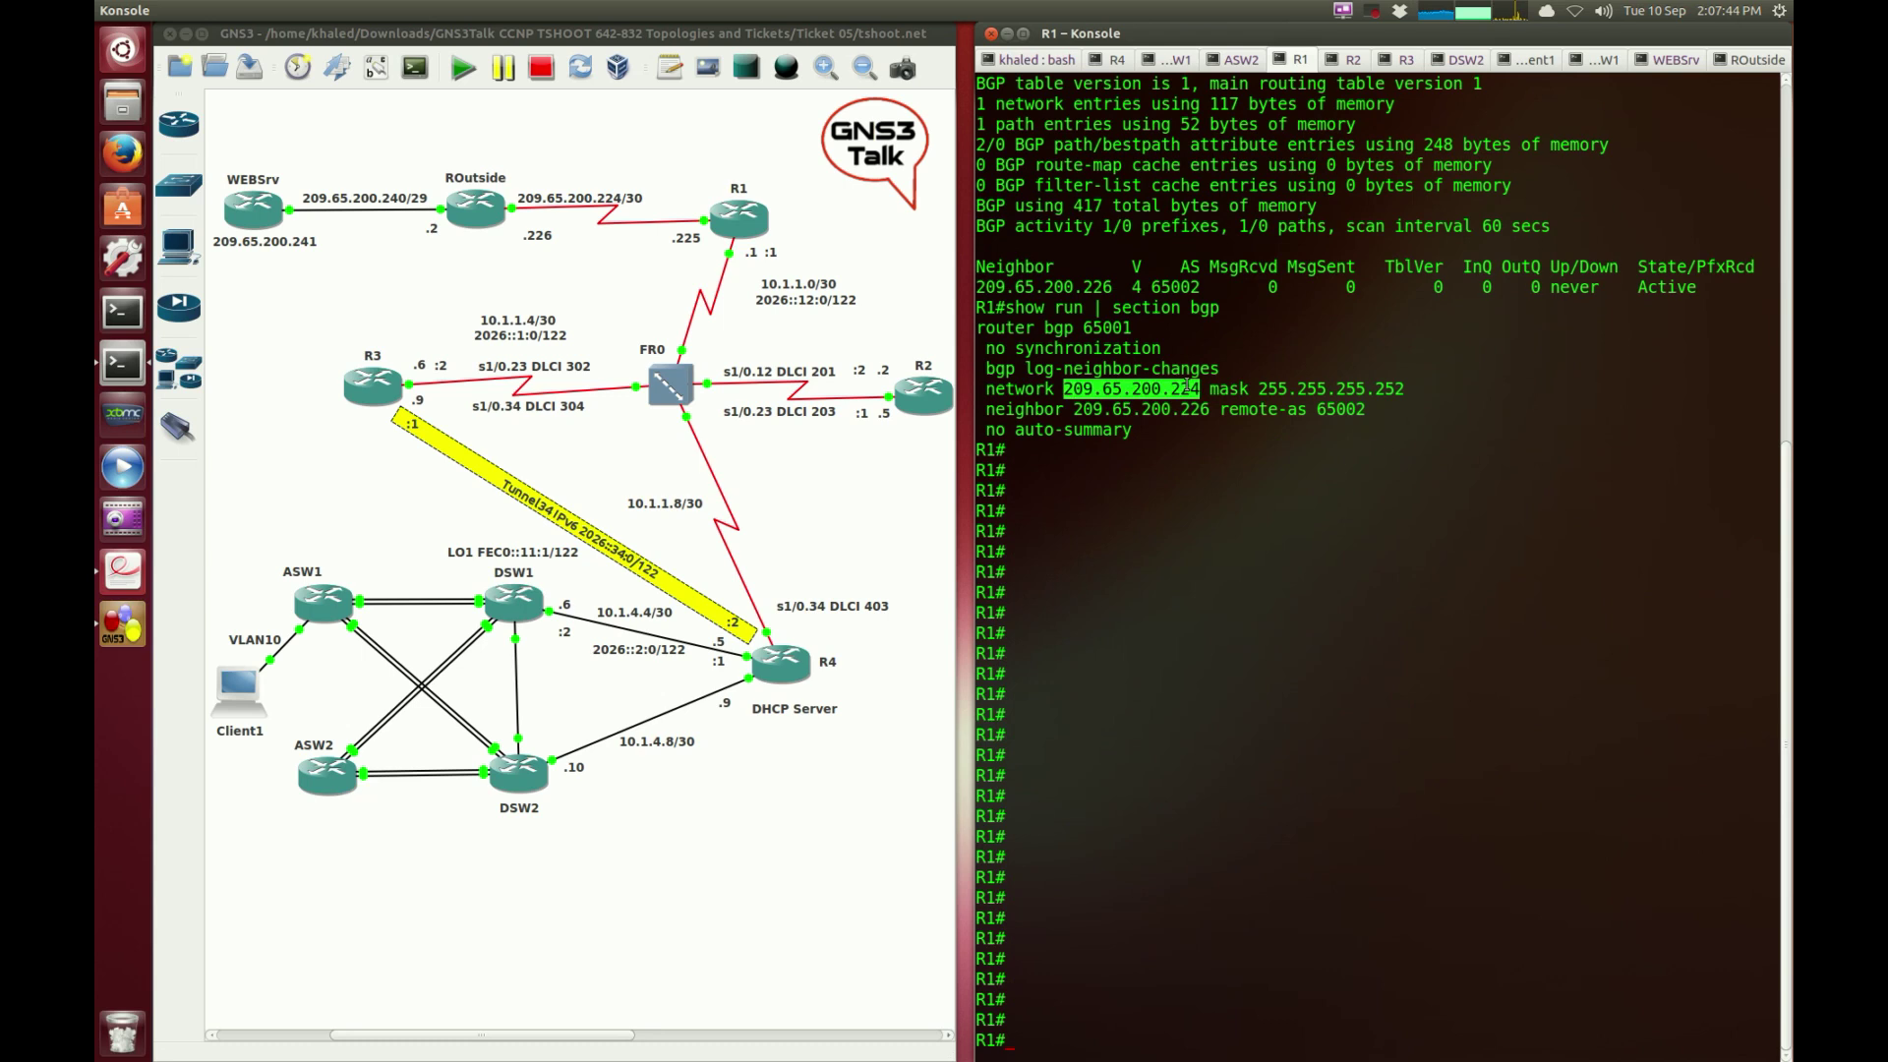
double_click(1395, 386)
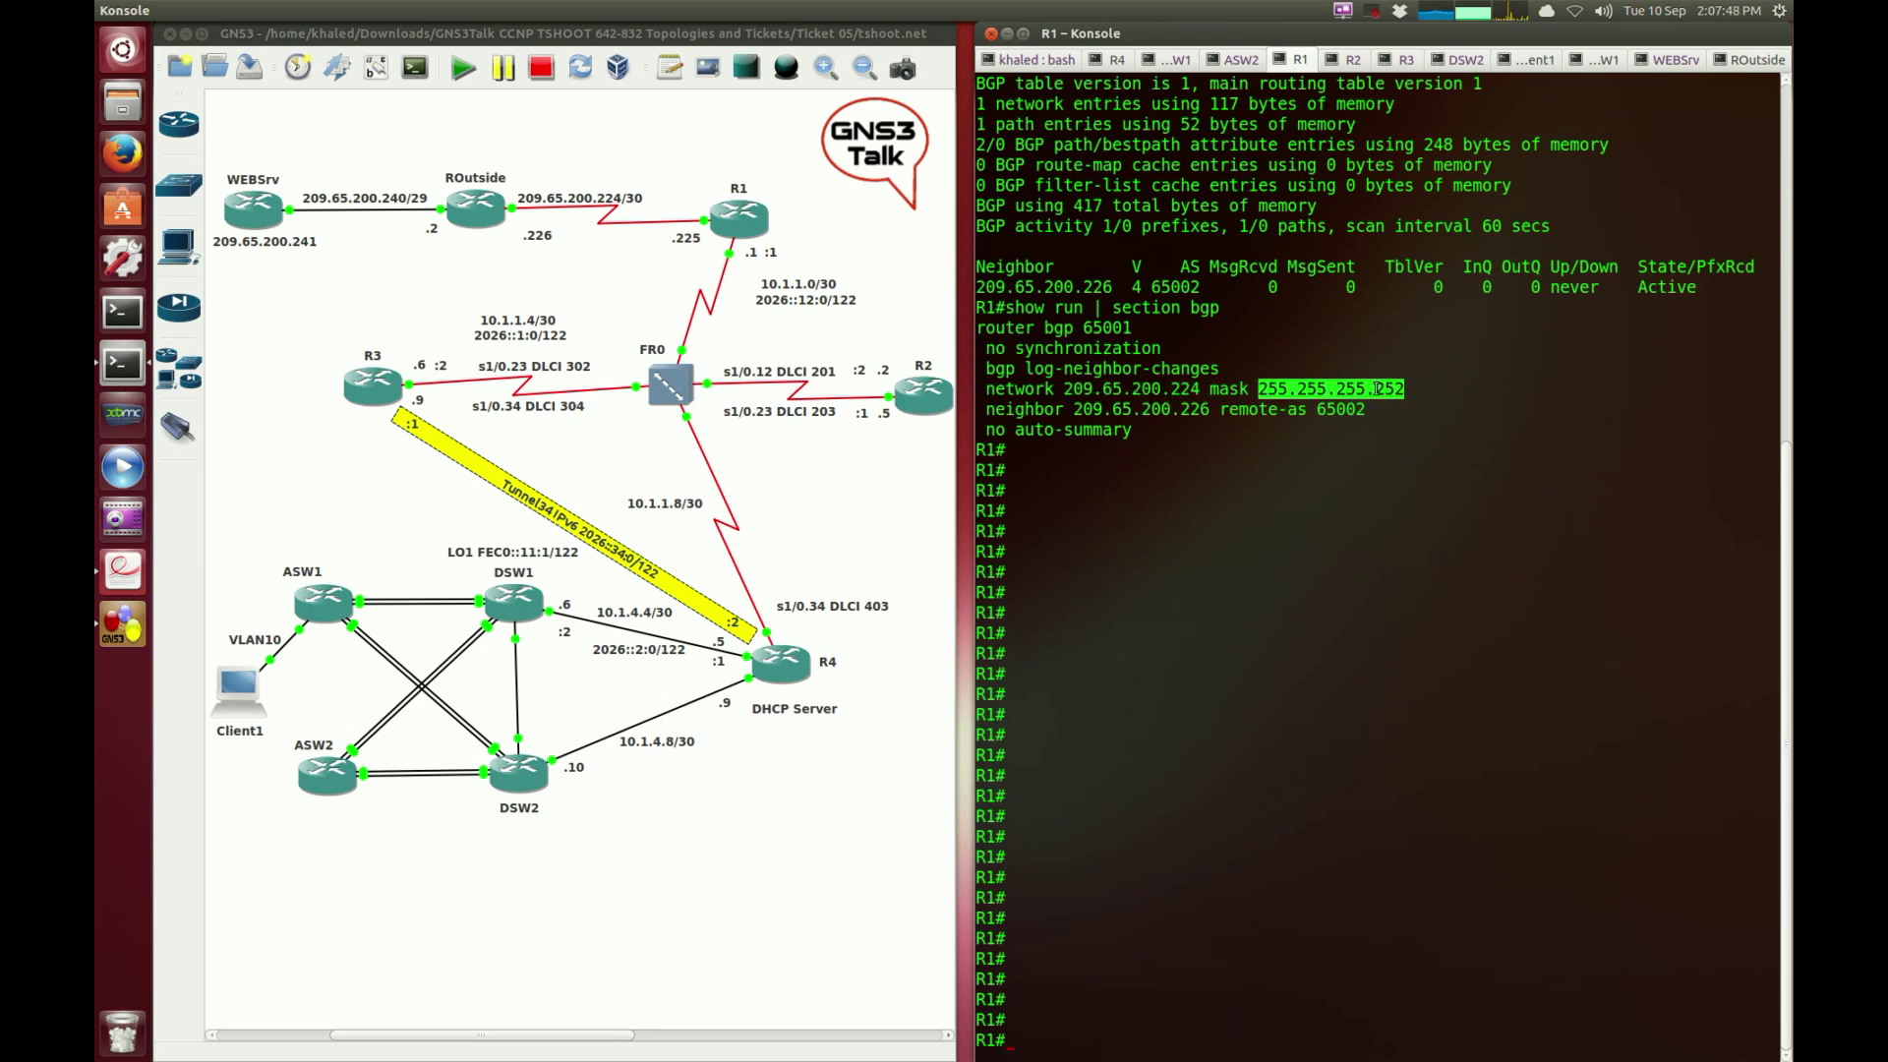
double_click(1175, 389)
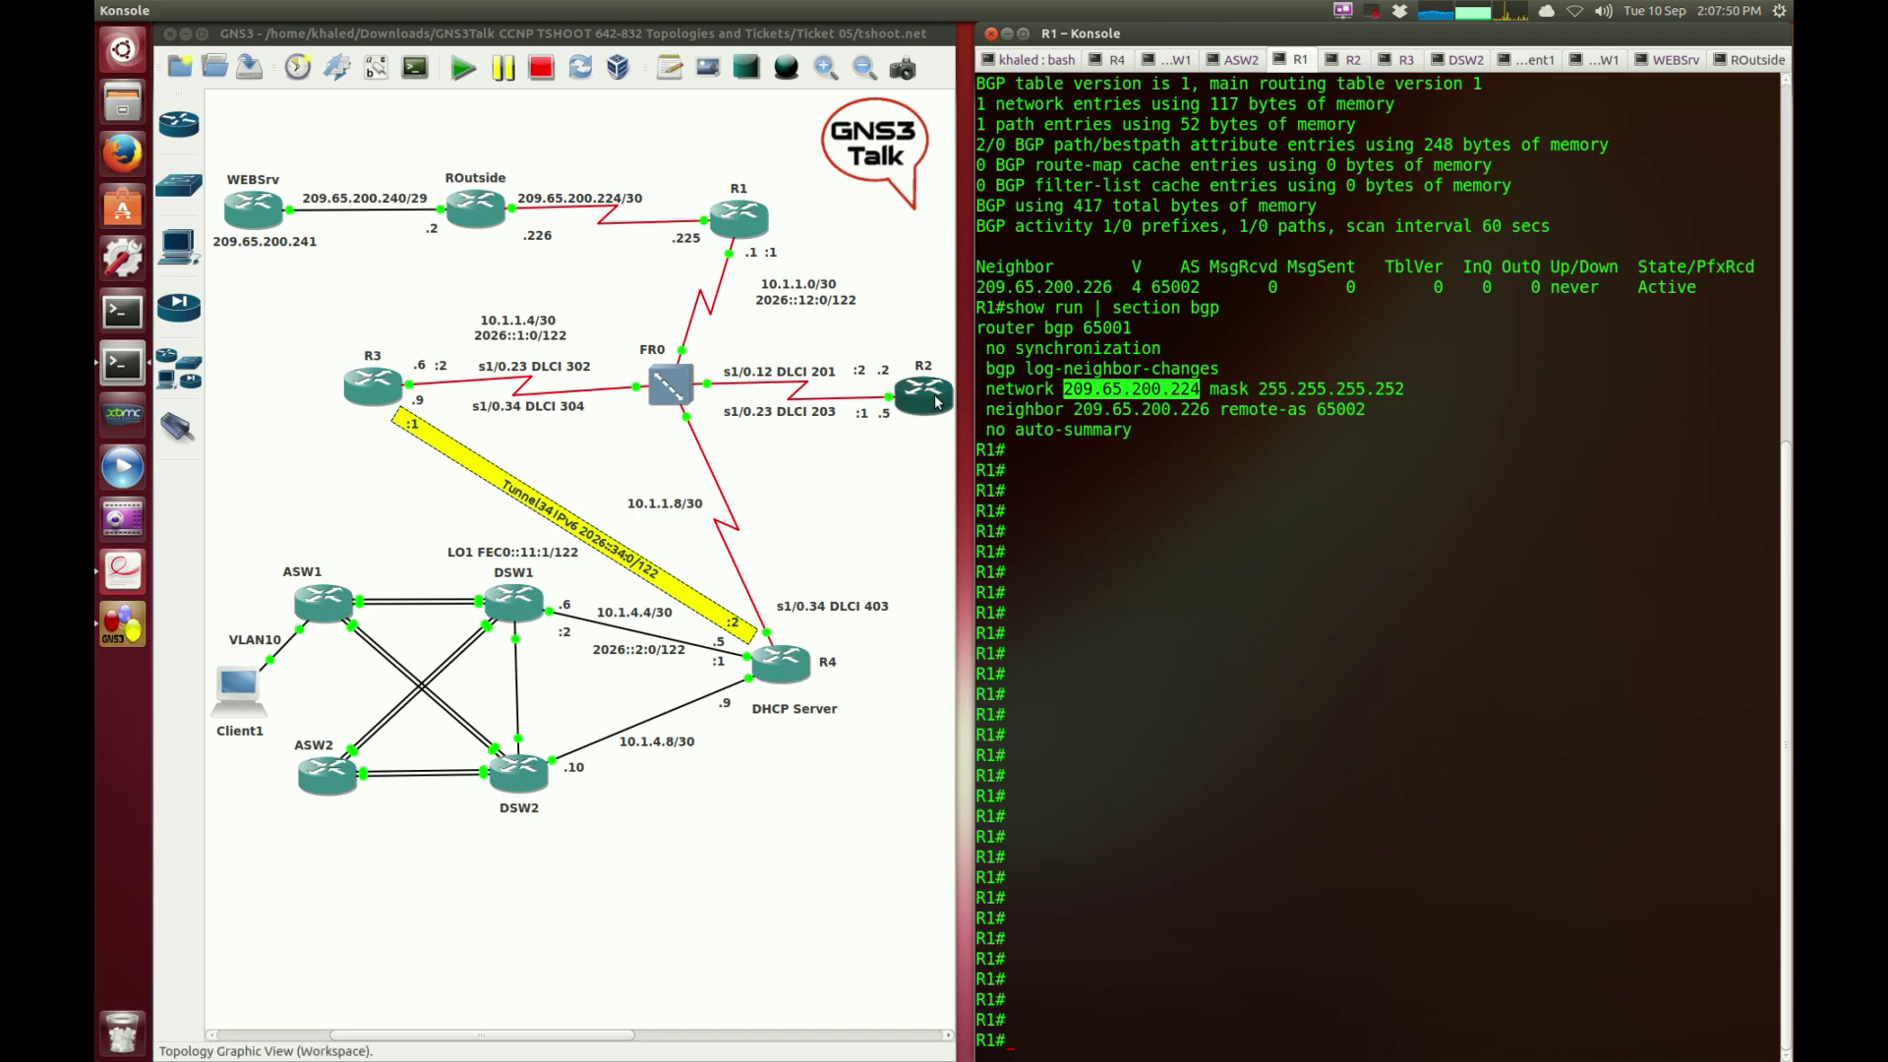
left_click_drag(1073, 409, 1208, 409)
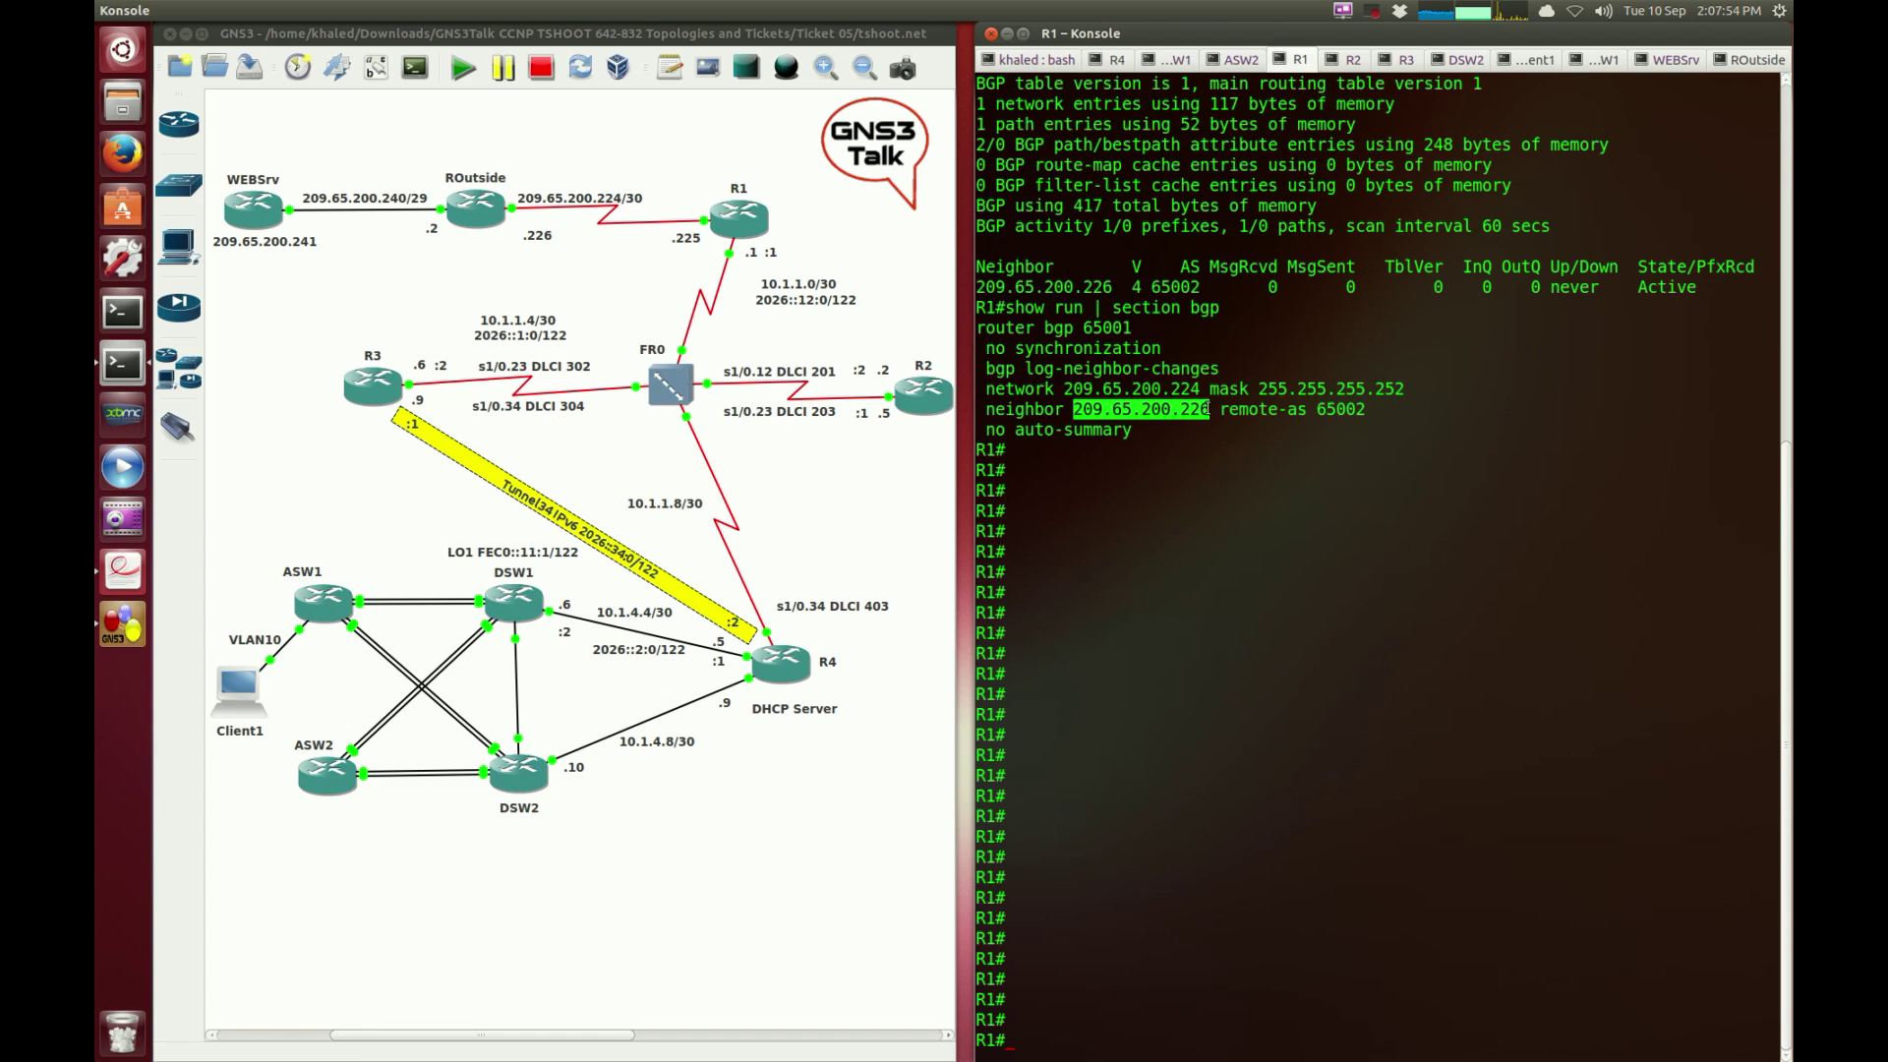
left_click(1351, 409)
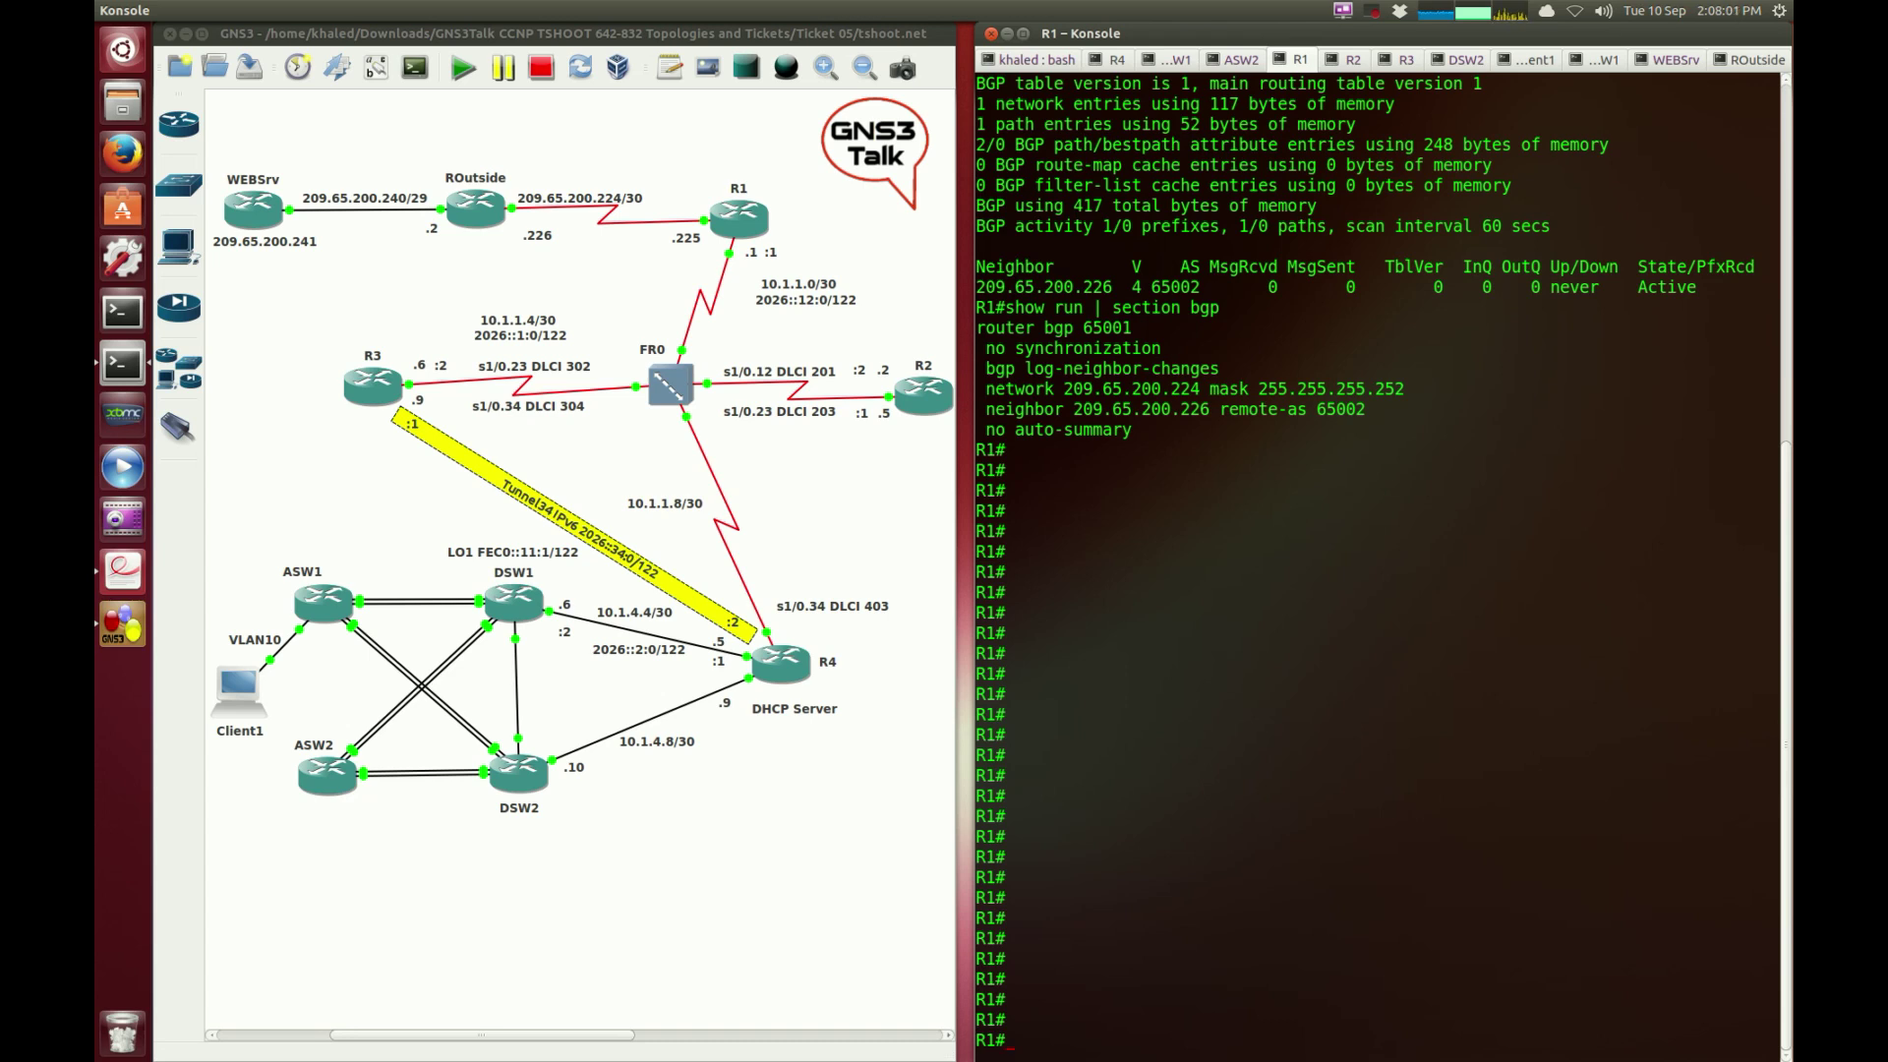
Step: Check which R1 interface faces ROutside and query its config with show run | section
left_click(658, 269)
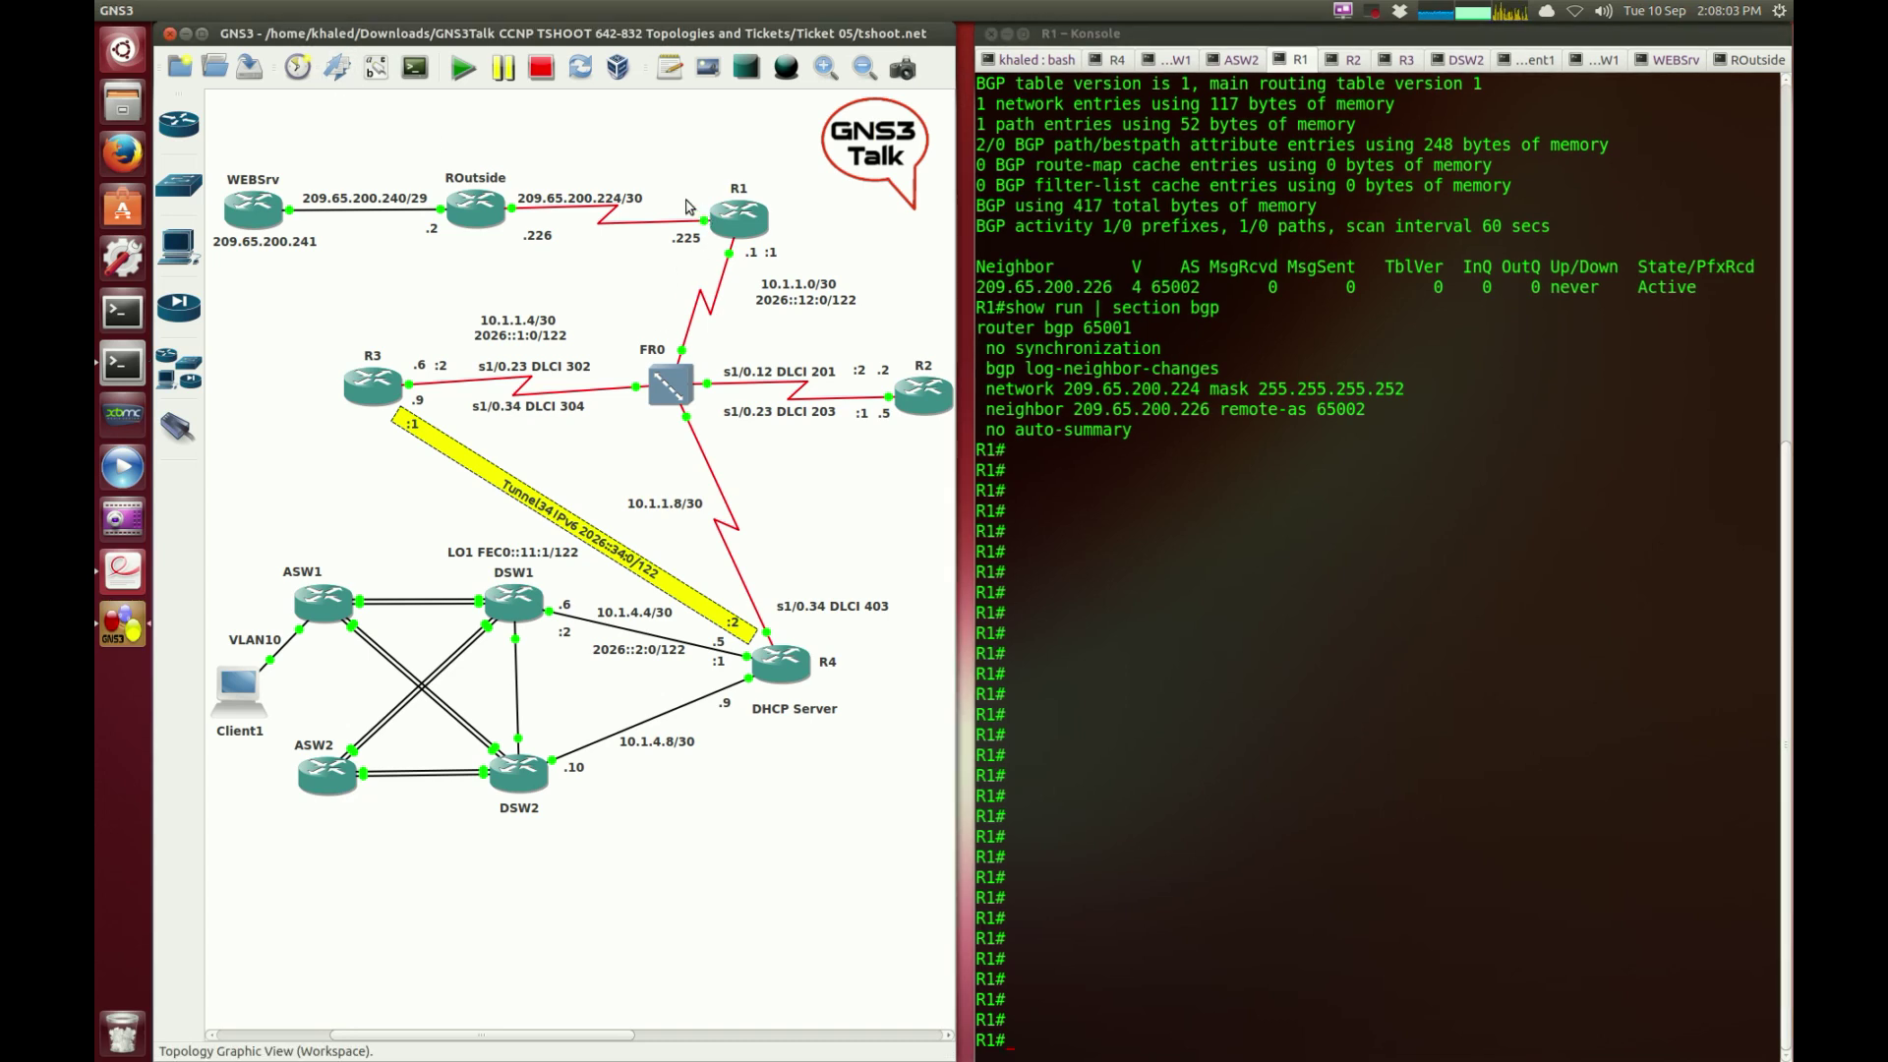
left_click(1152, 497)
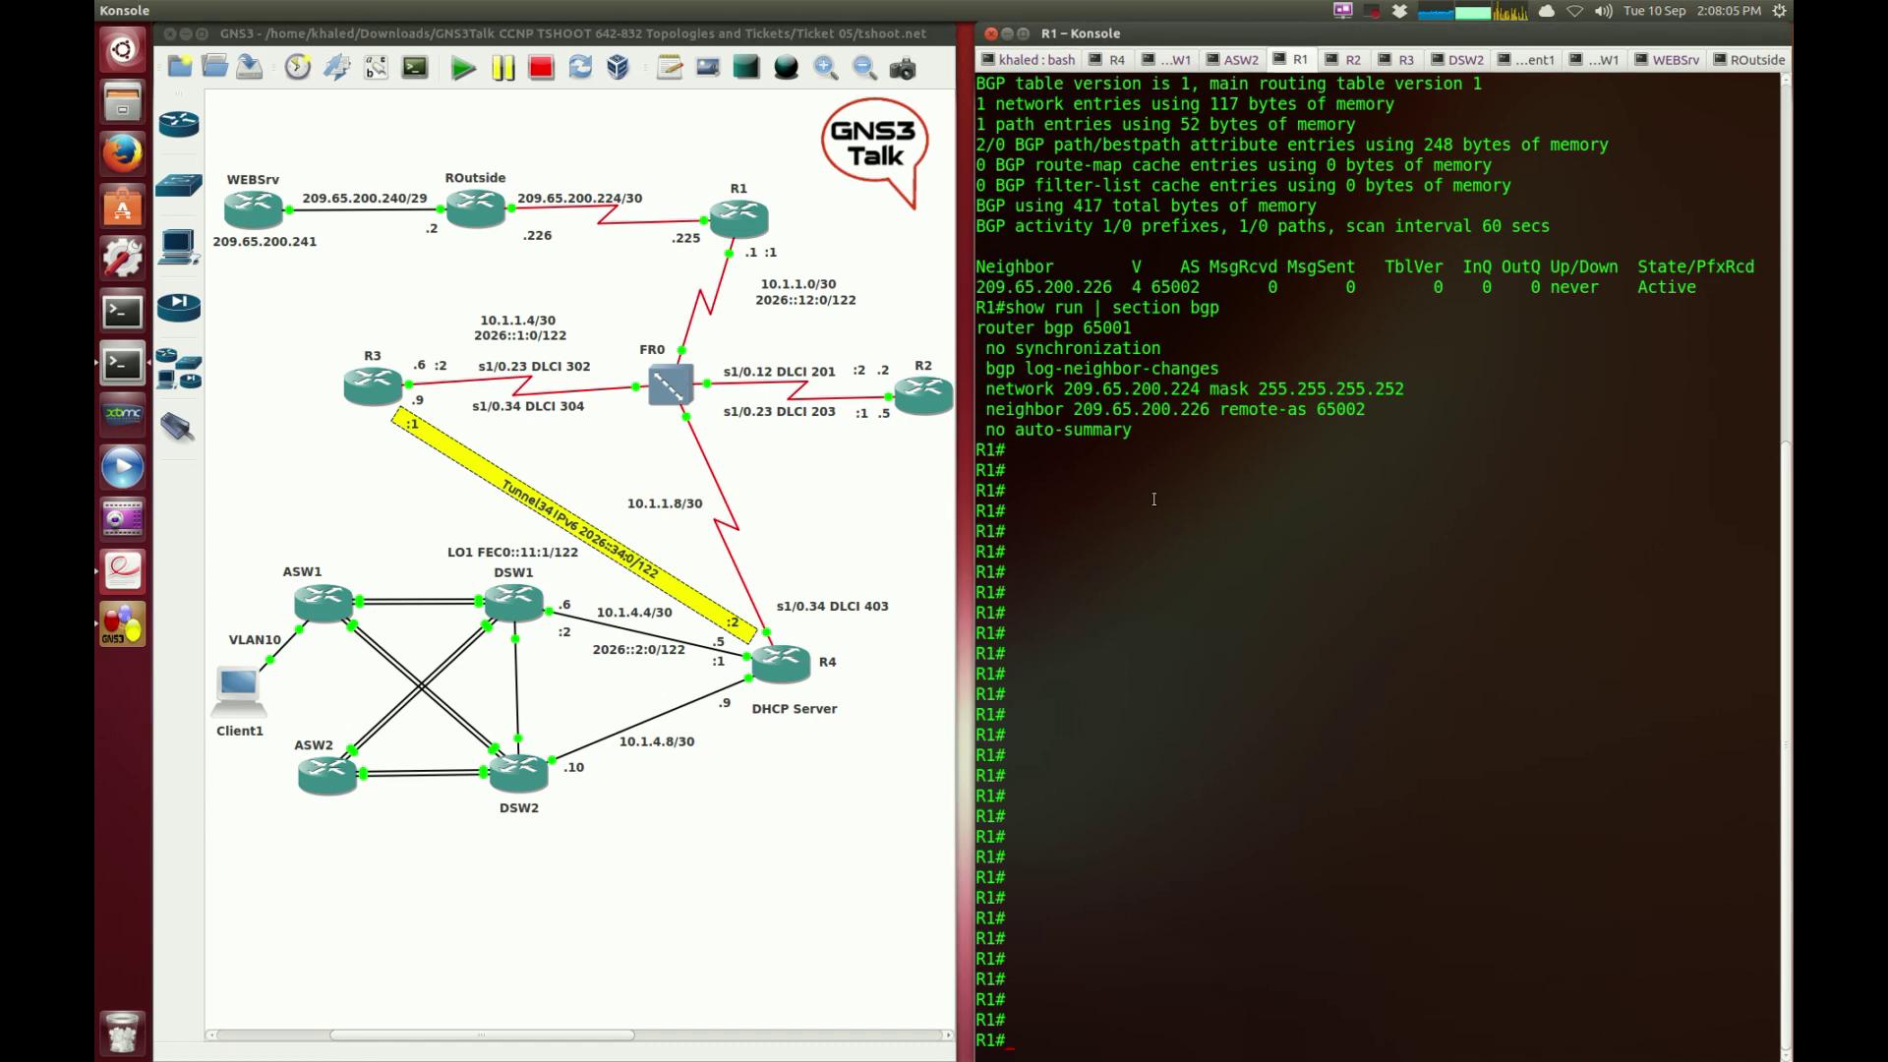
type("show run | inter se")
left_click(636, 305)
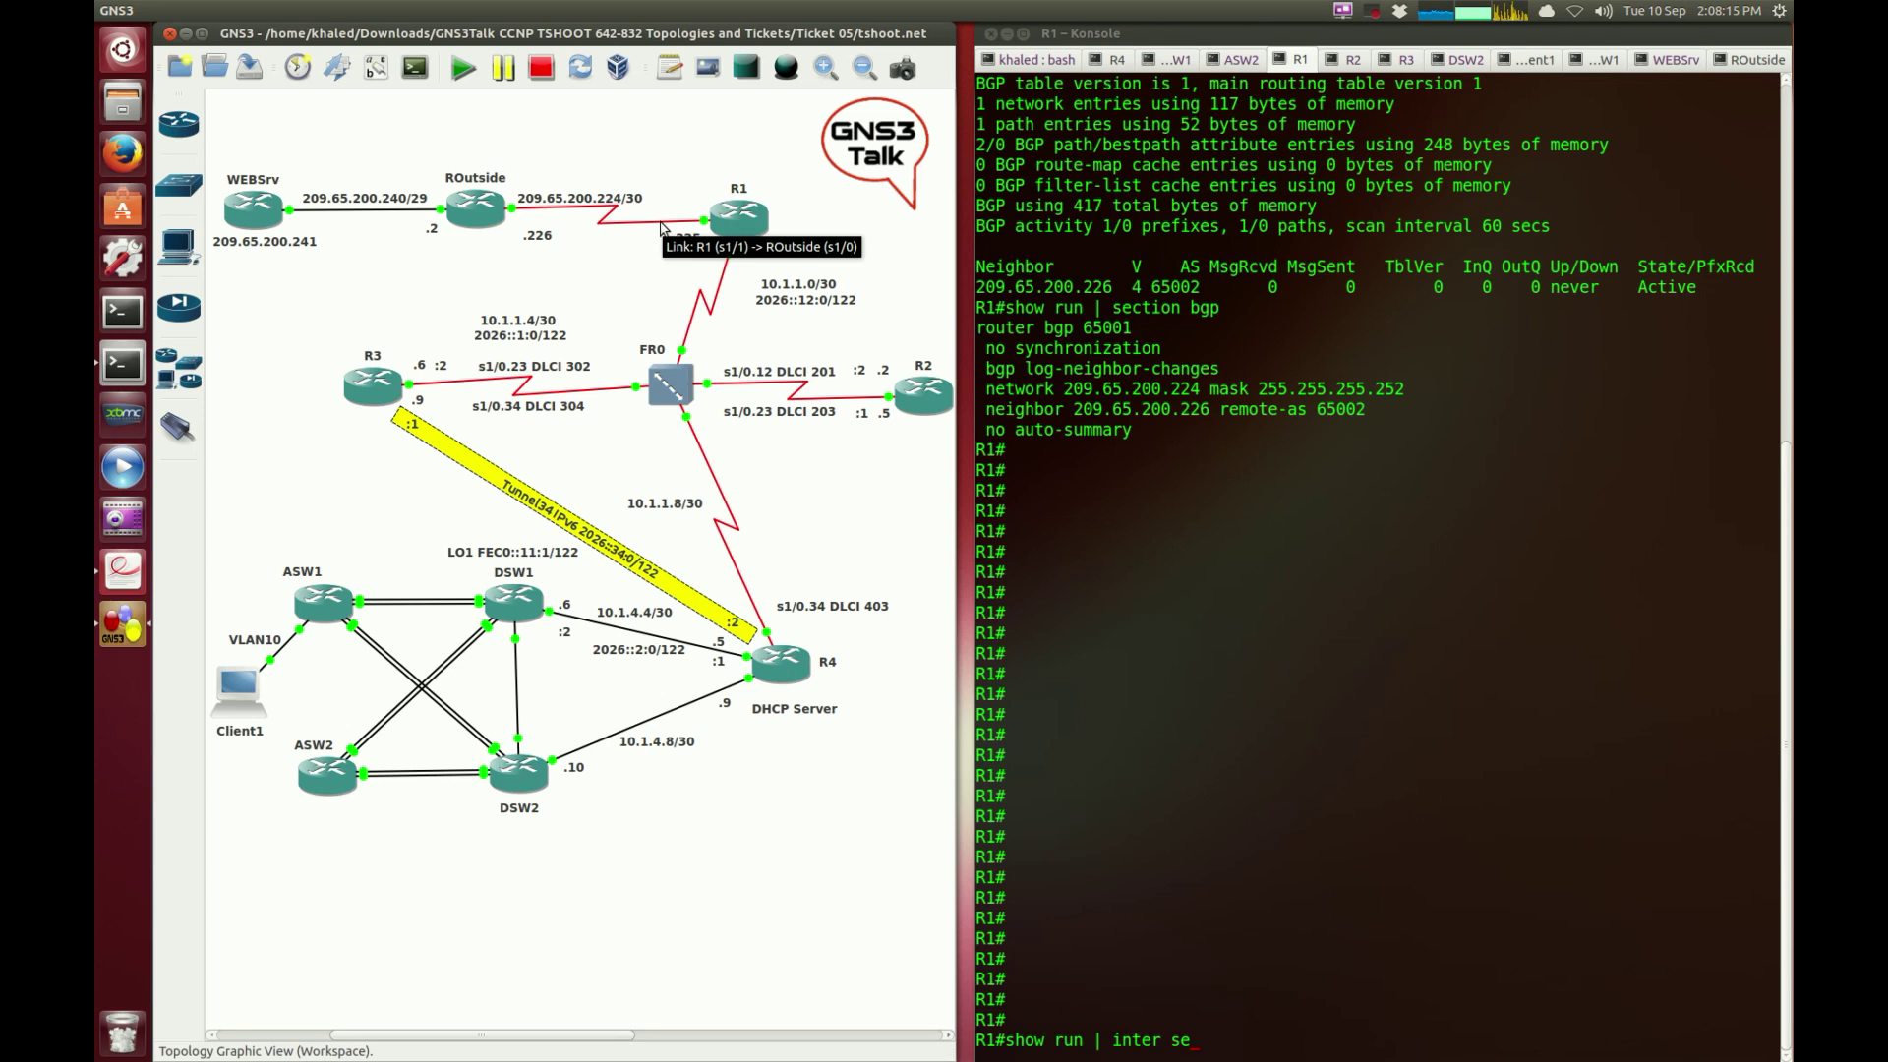
left_click(1399, 787)
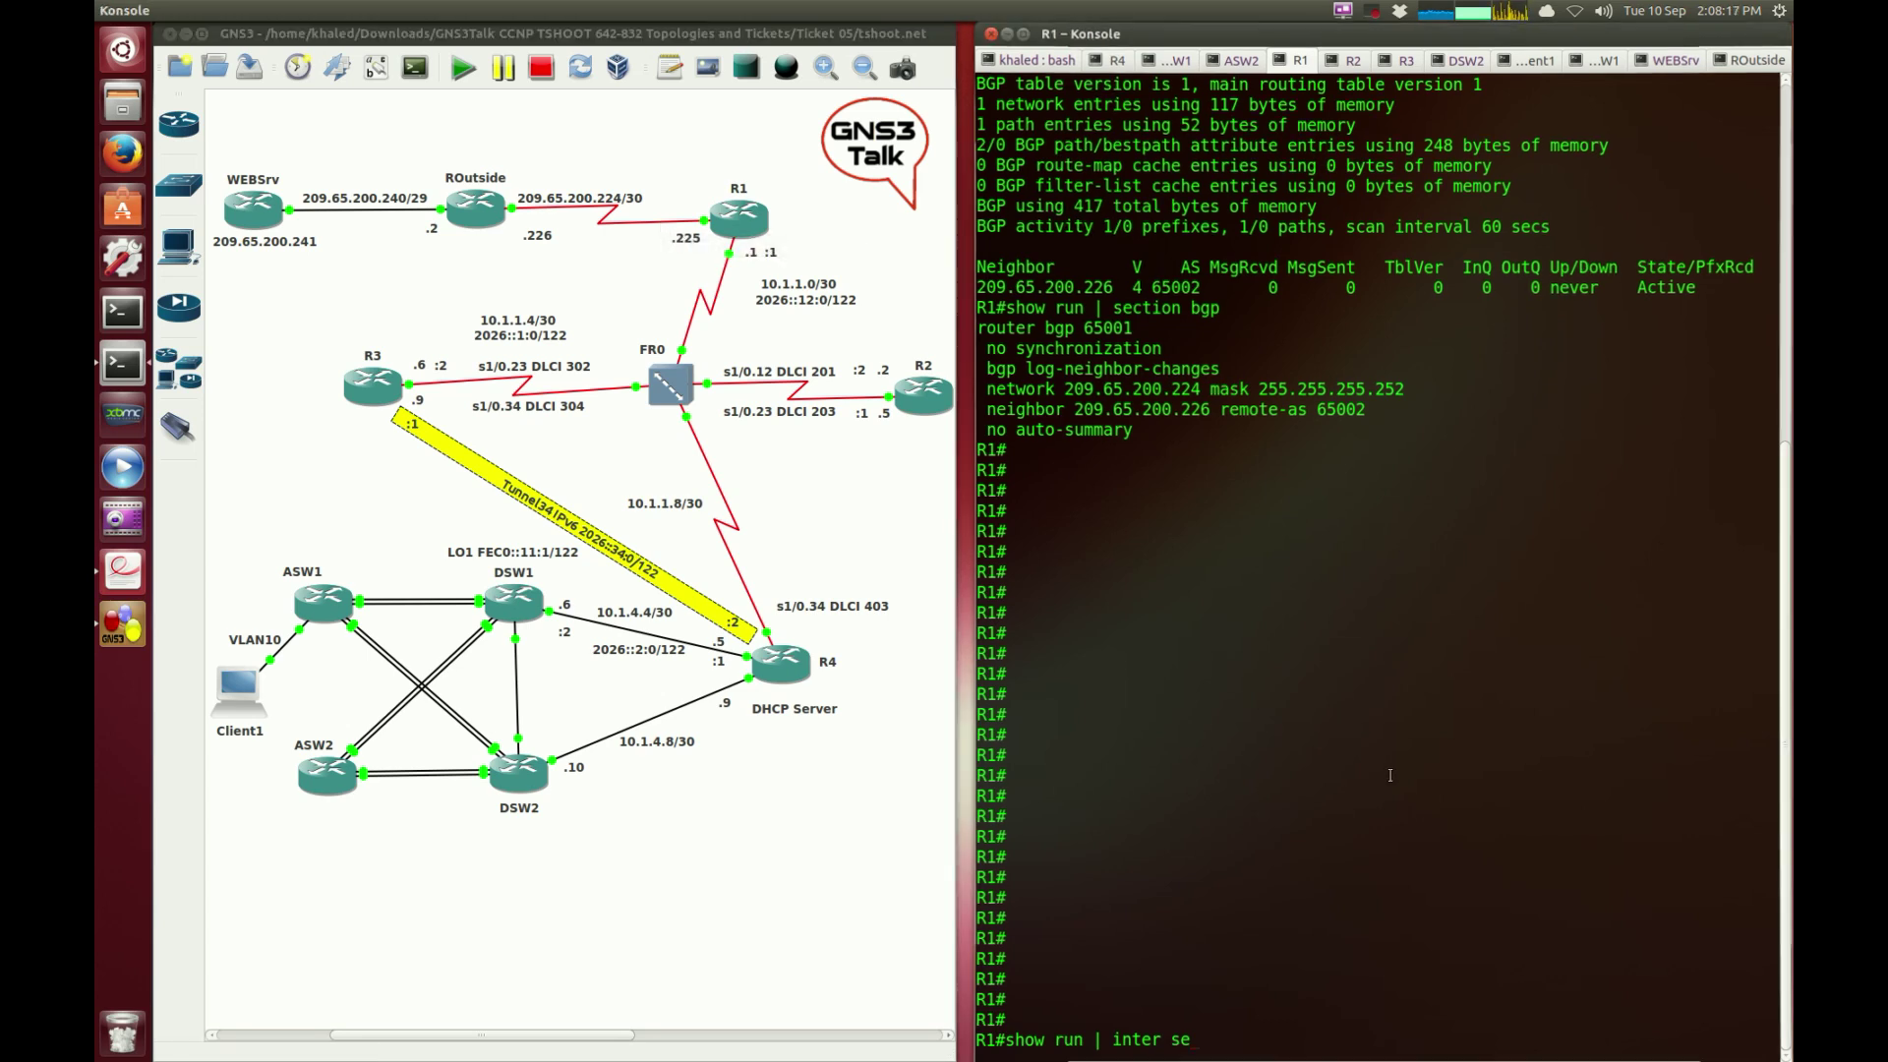
type("show run | inter se1/0")
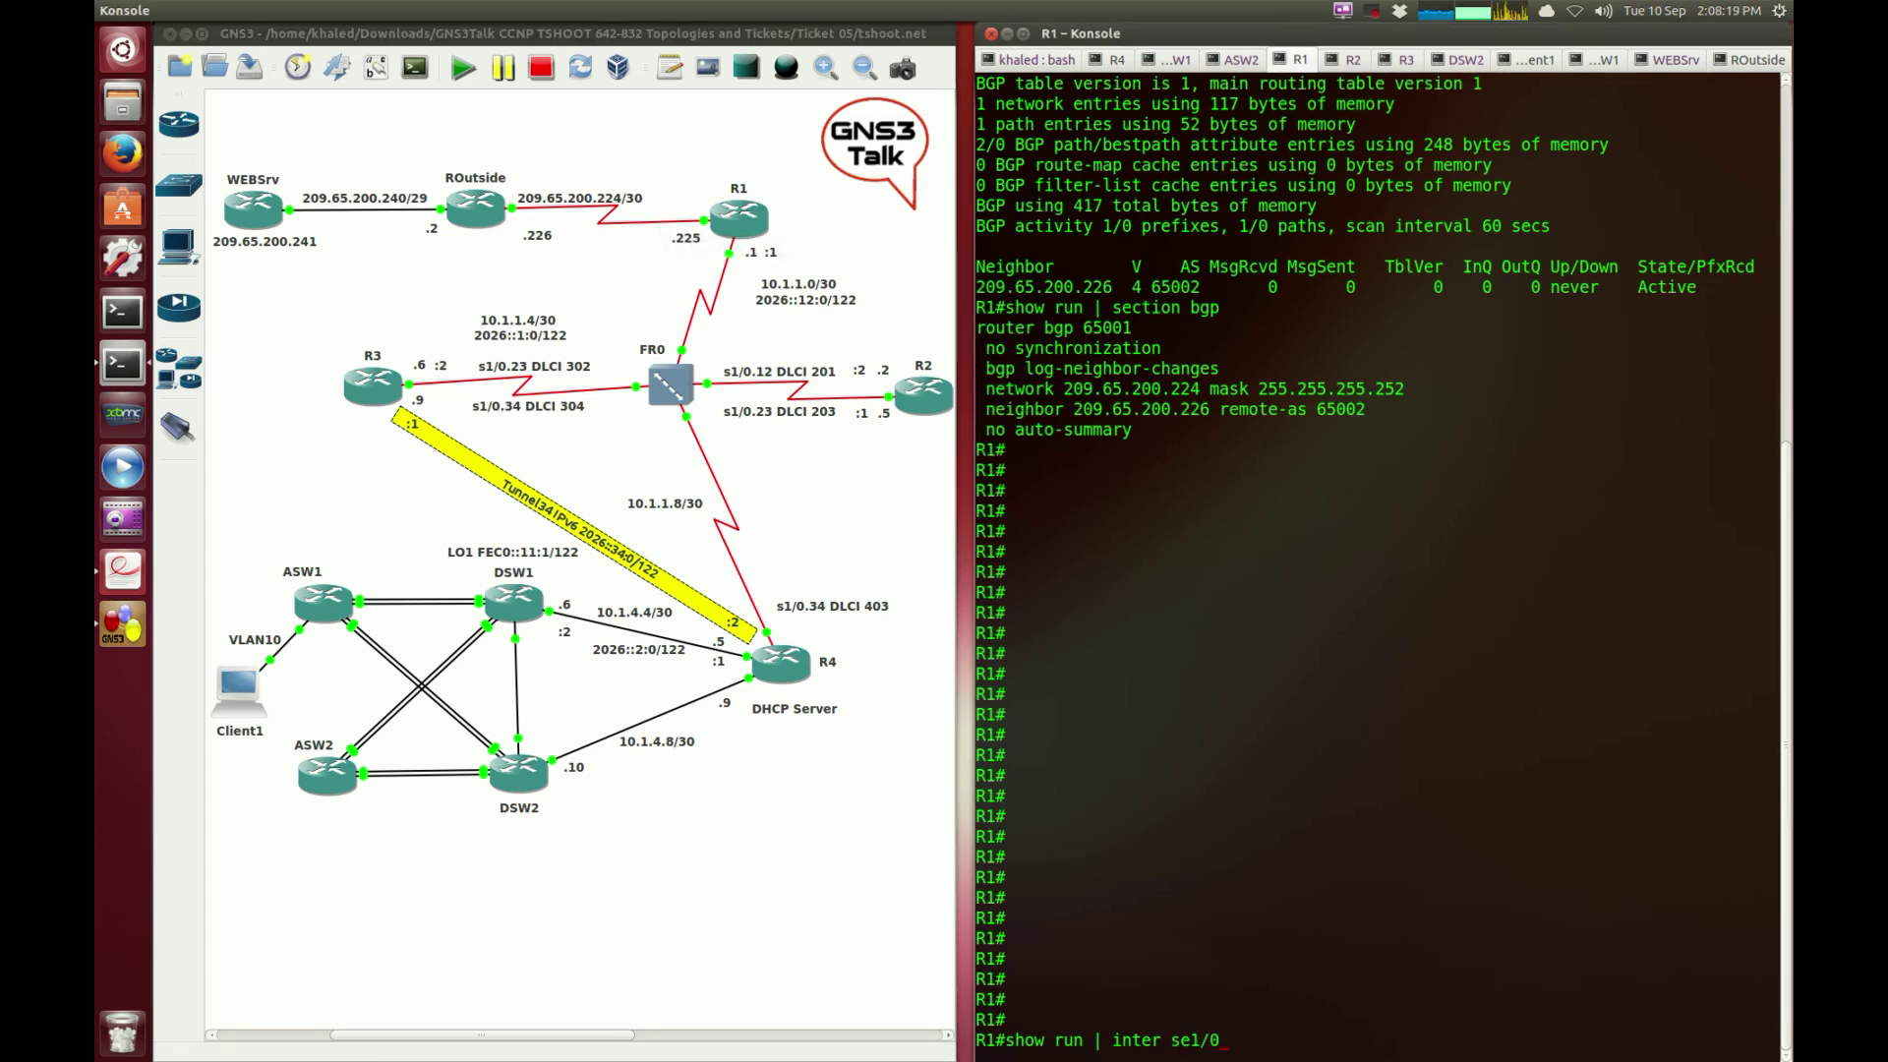
key("Return")
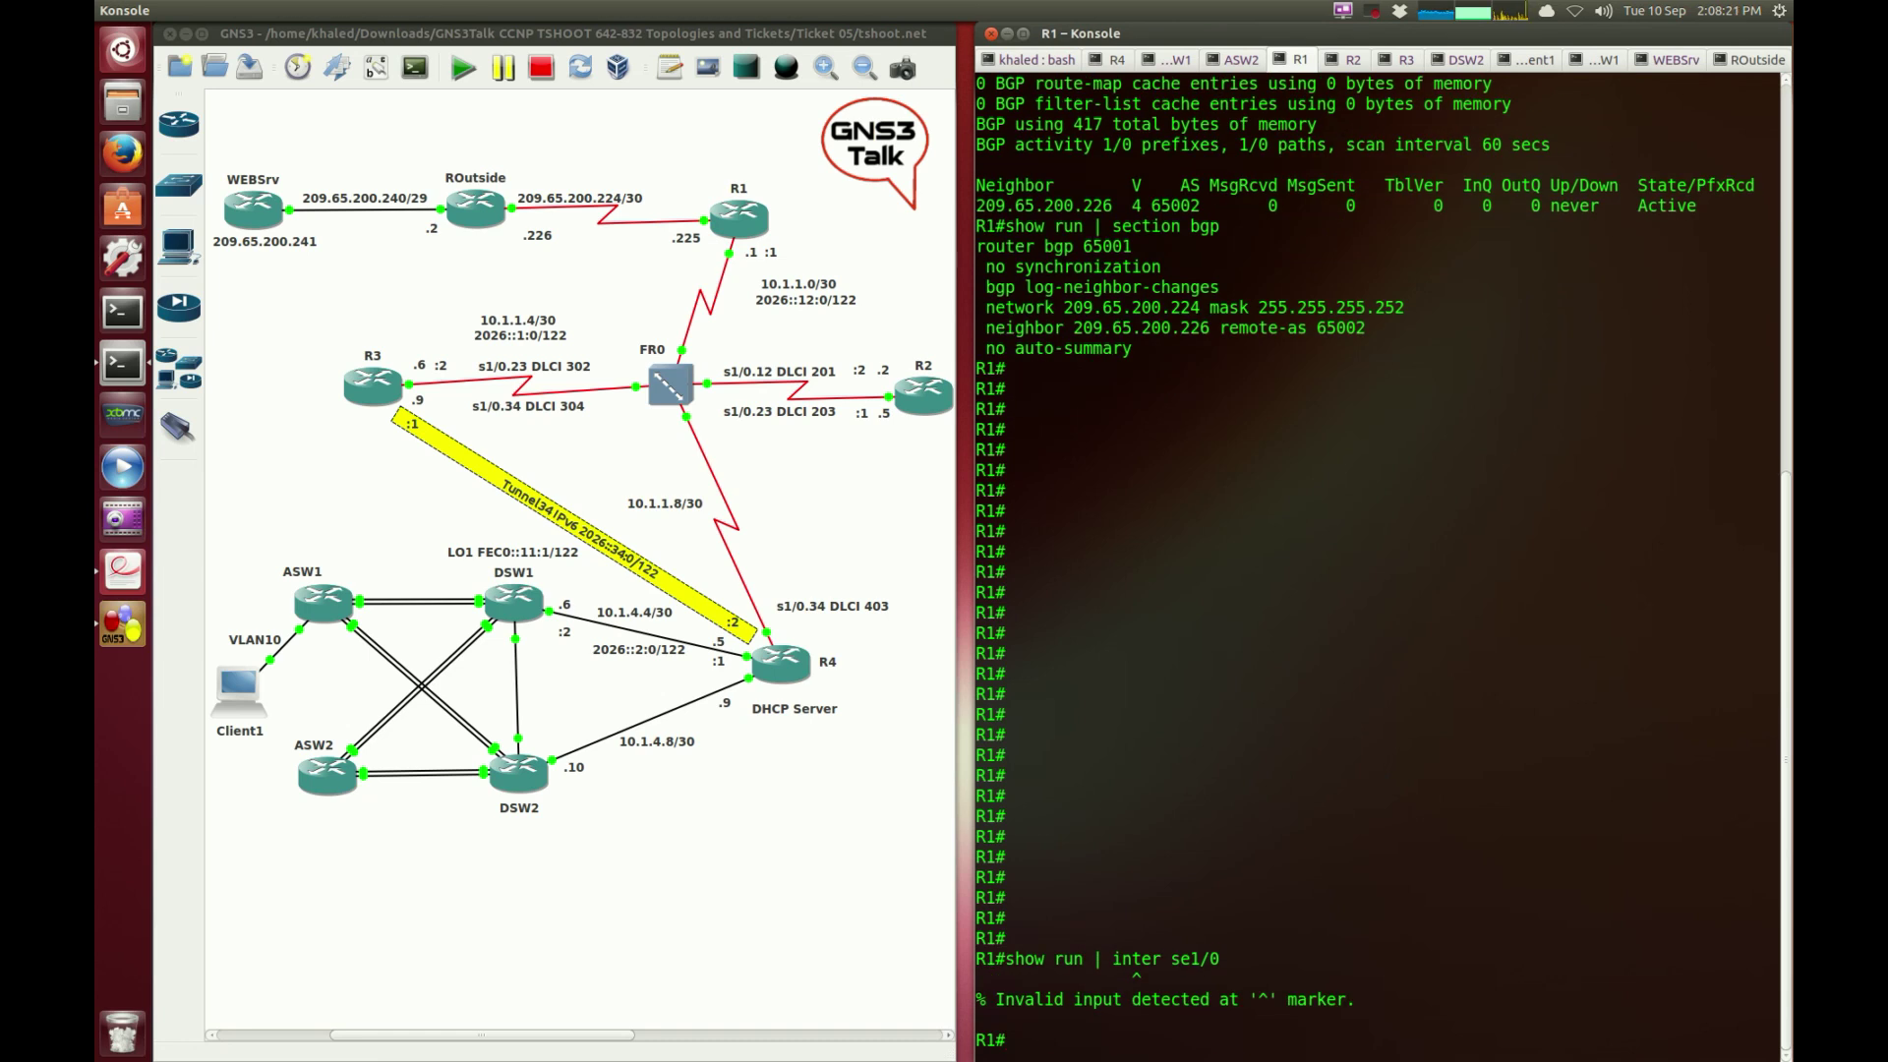
key("Up")
type("section")
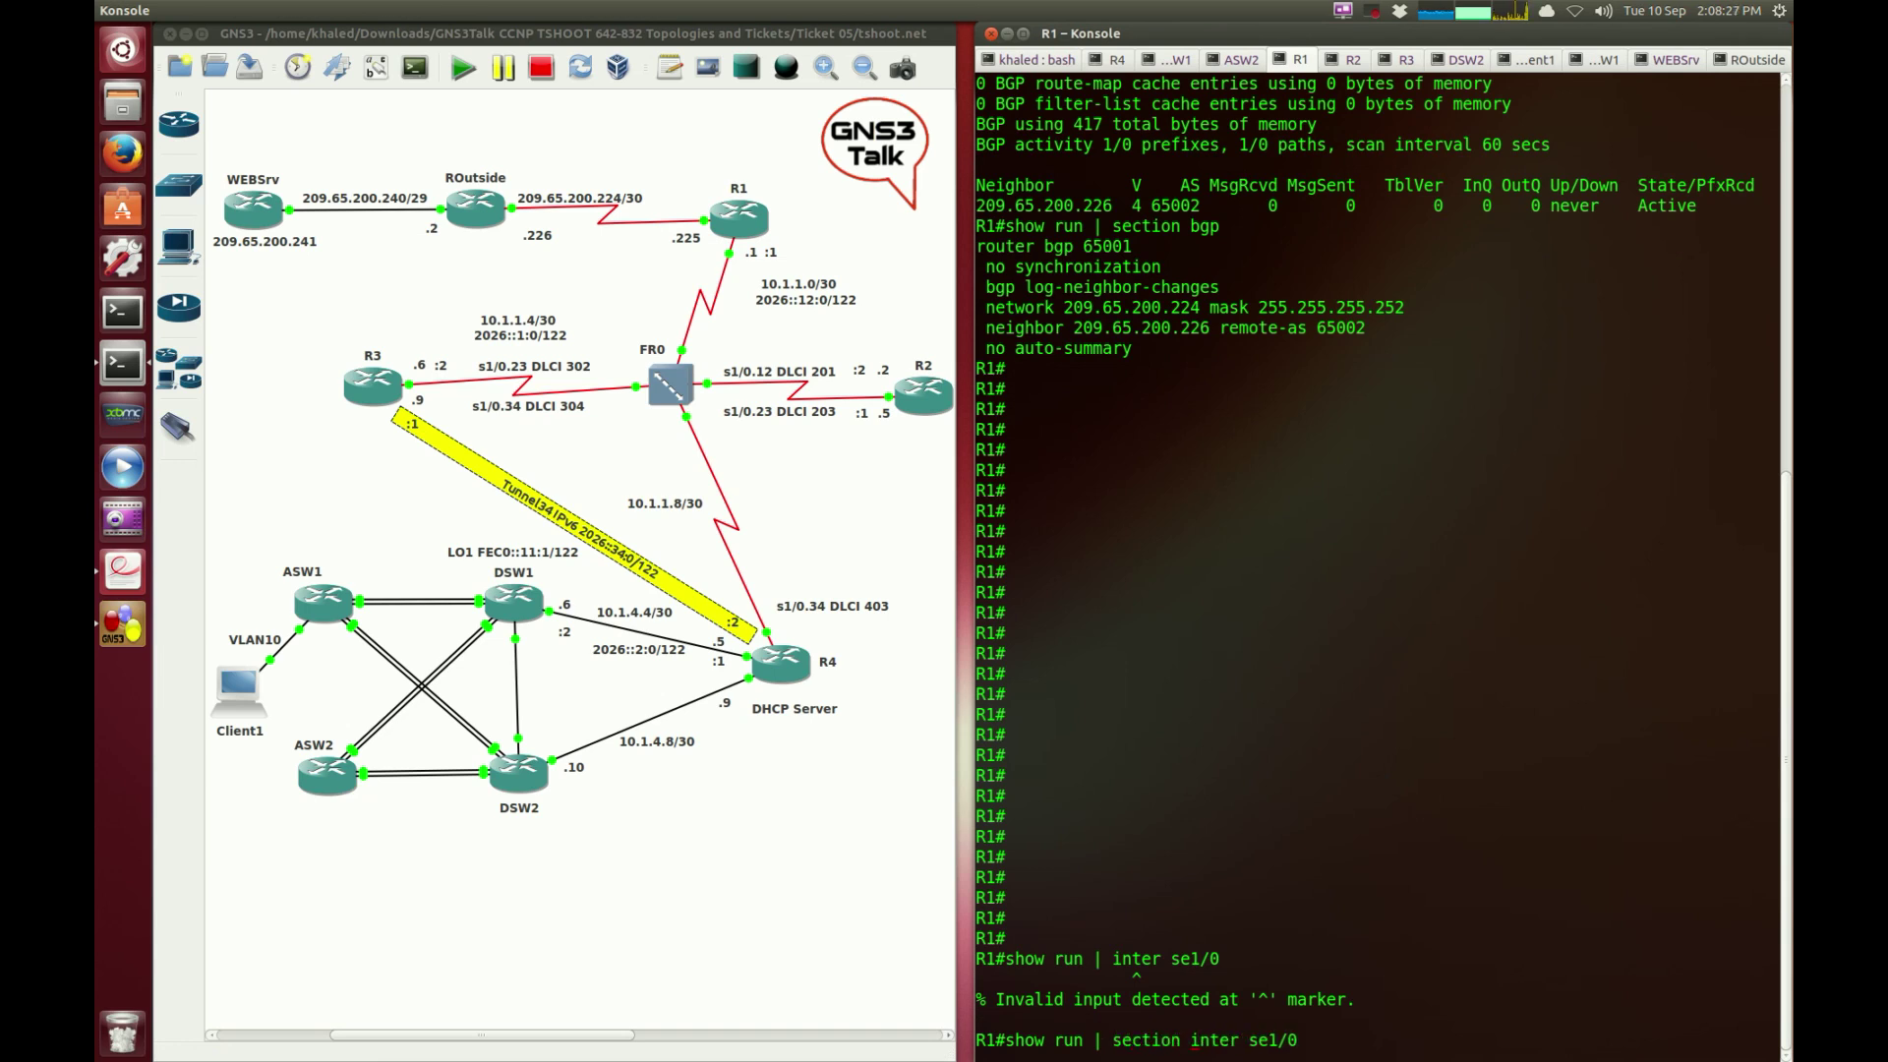
key("Return")
Step: Page through R1's running-config to Serial1/1, showing 209.65.200.225/30 with access-group 40 inbound
key("Return")
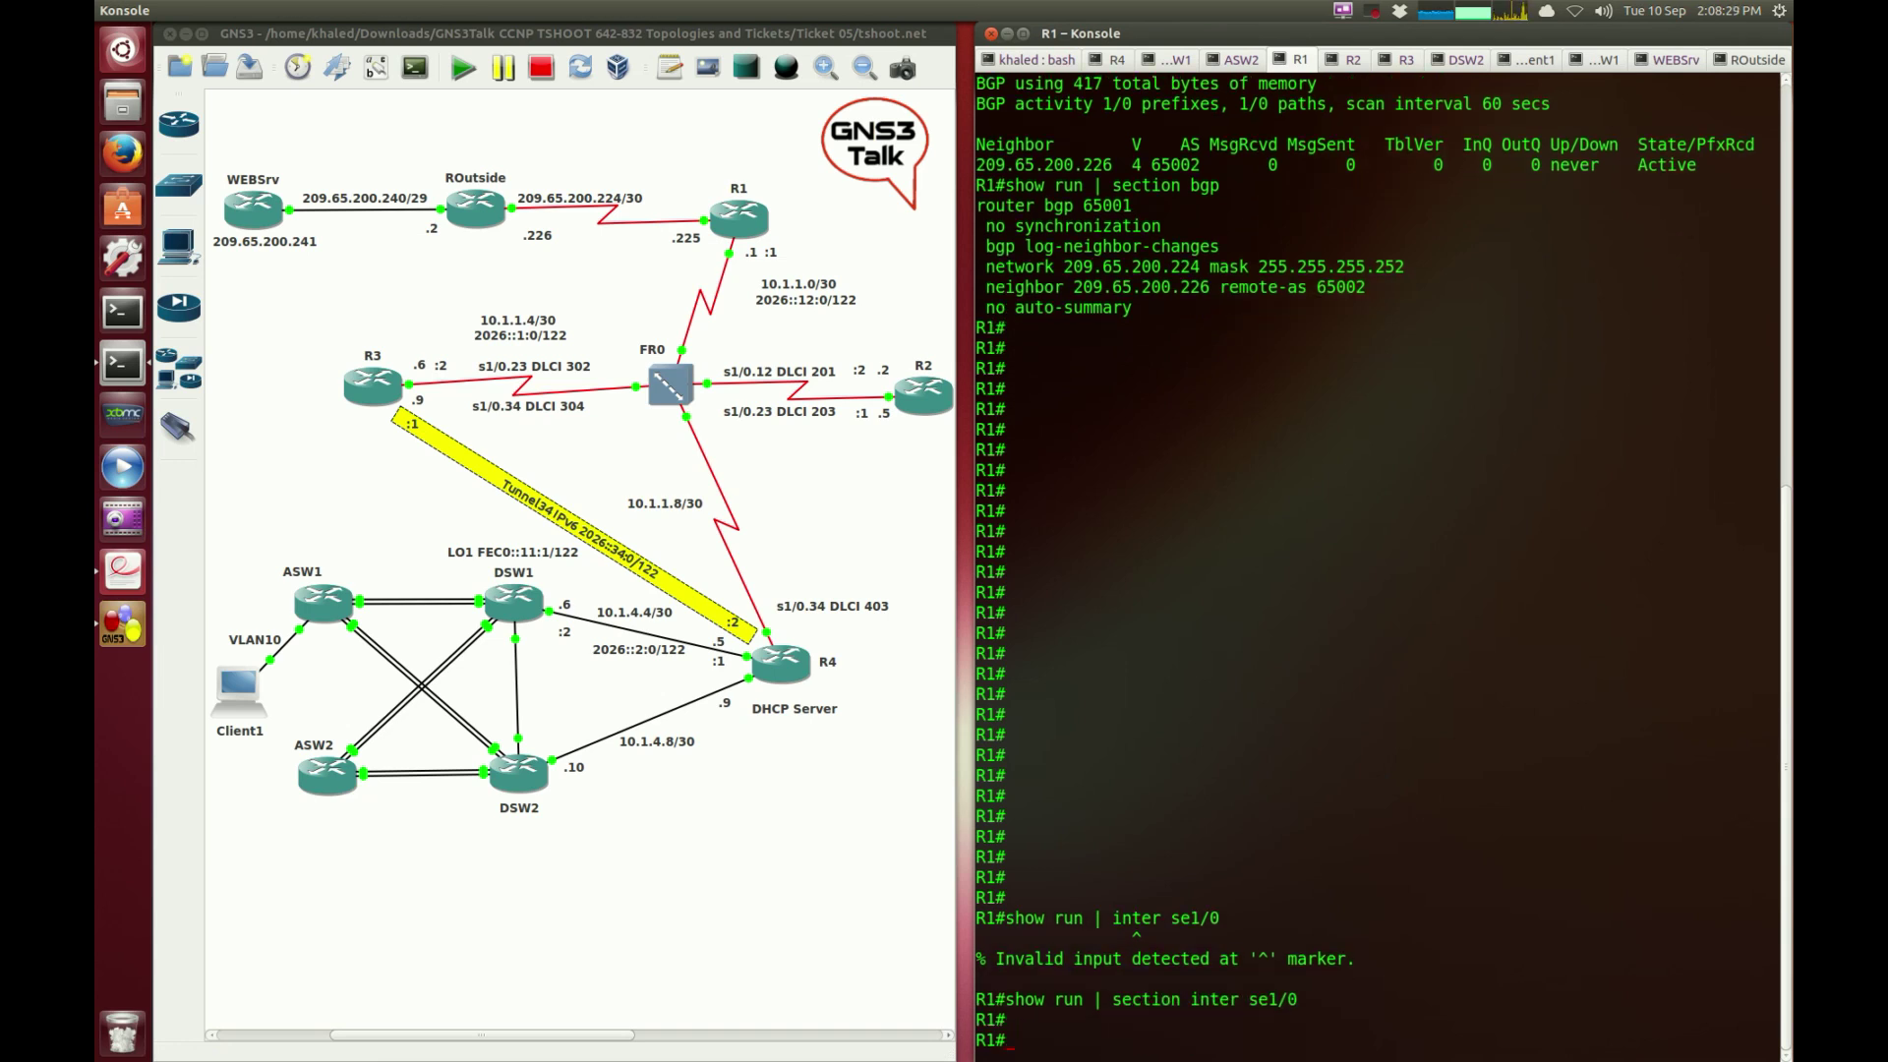
key("Return")
key("Up")
key("BackSpace")
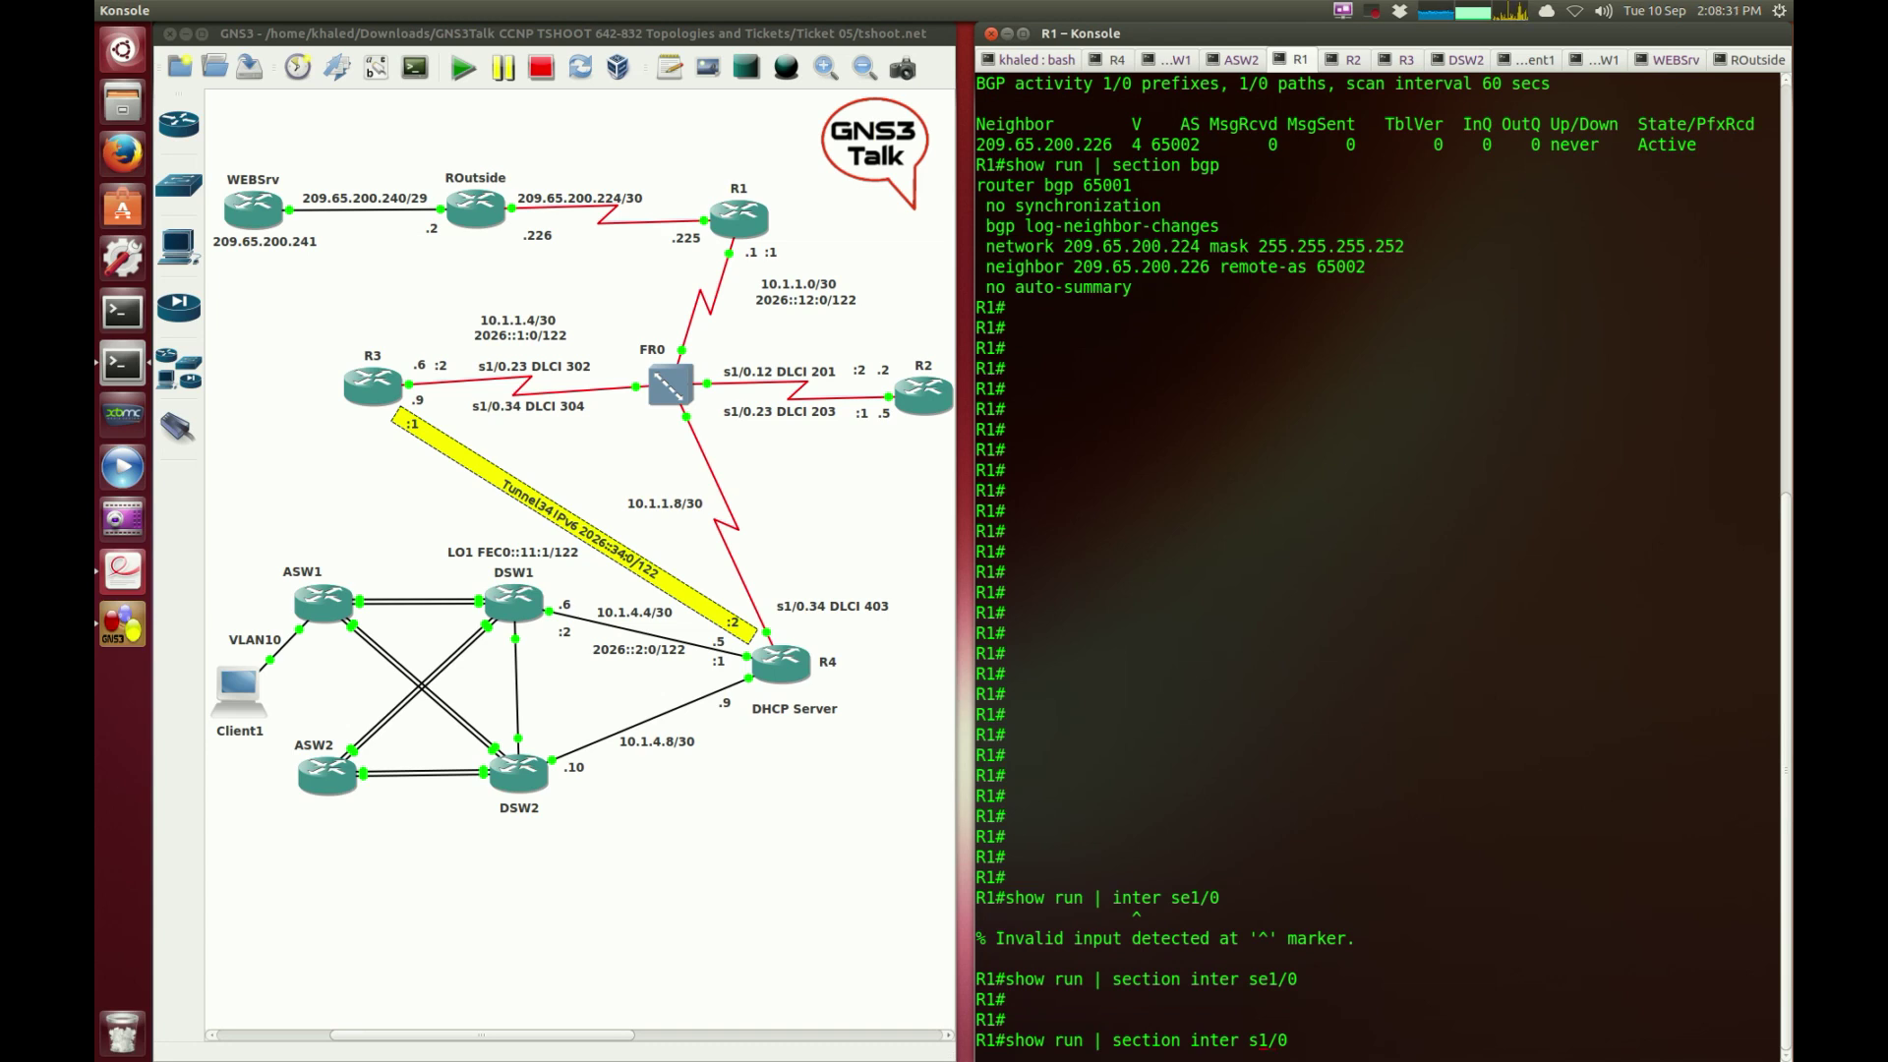
key("Return")
key("Return")
key("Return")
type("show run")
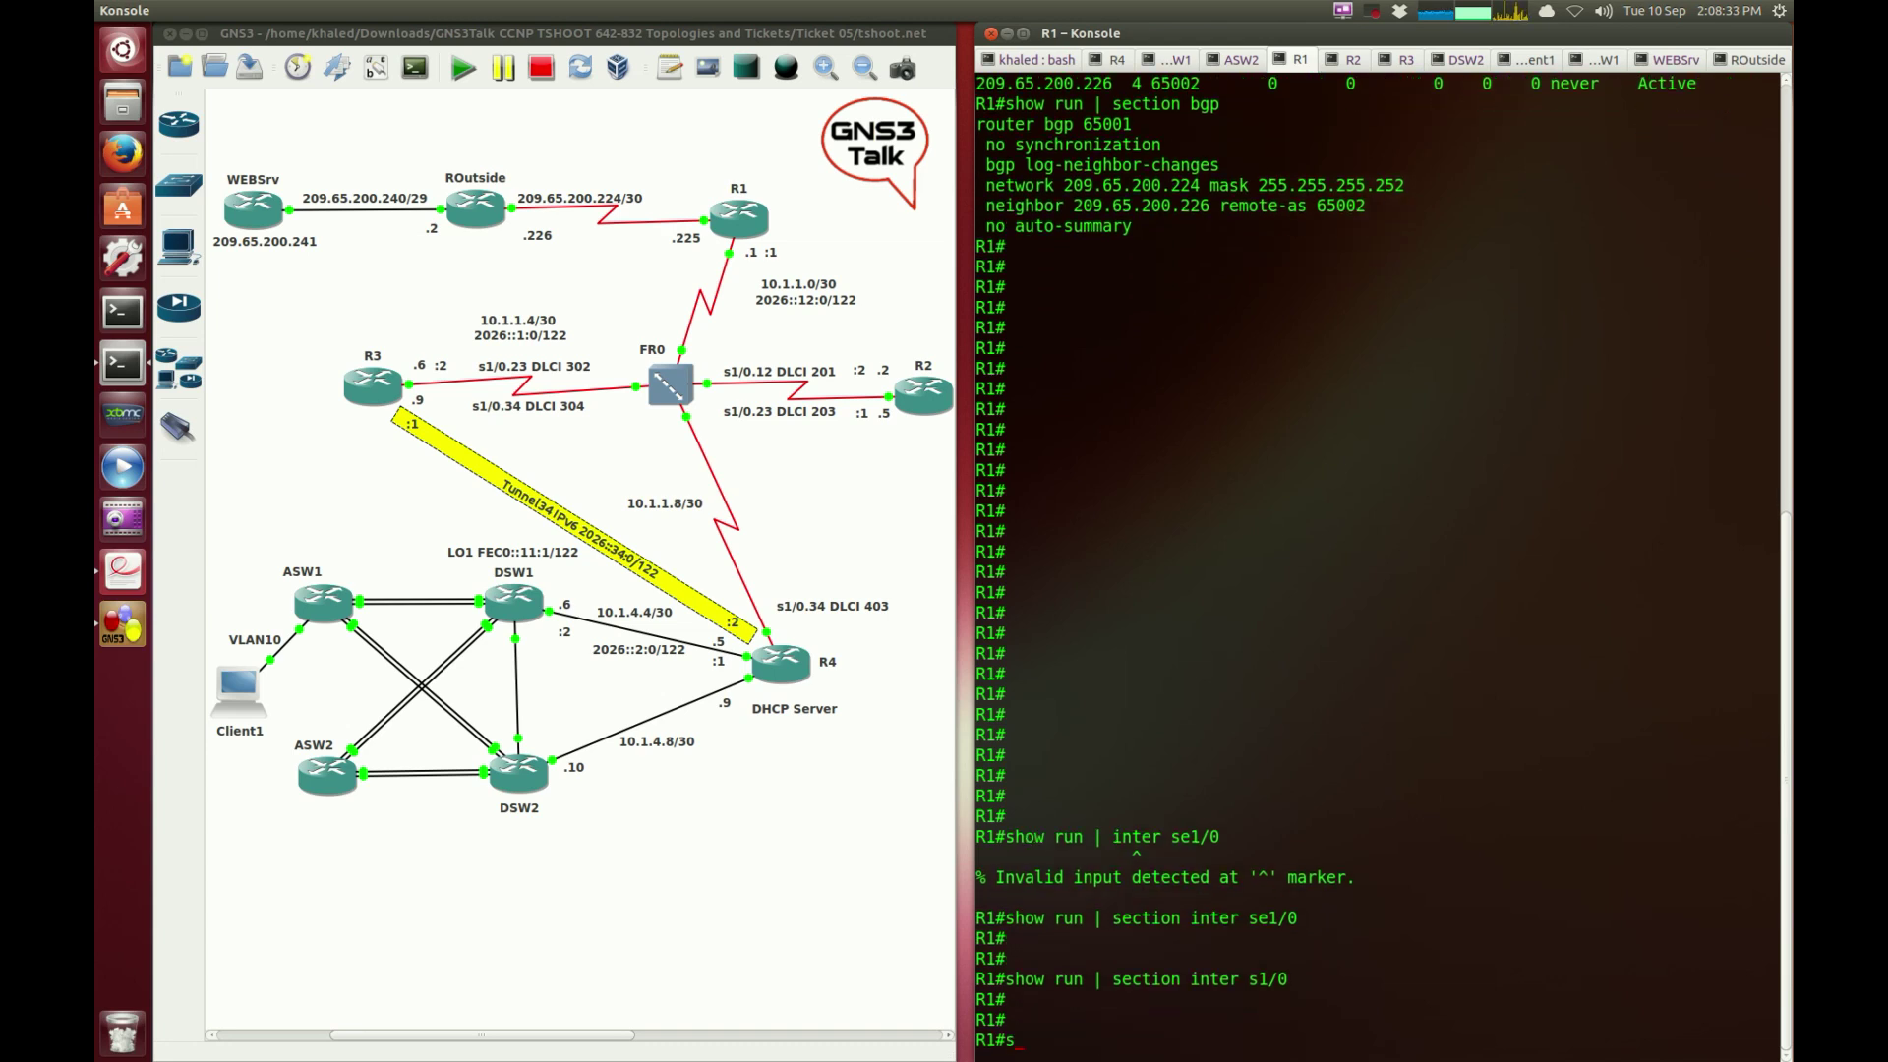
key("Tab")
key("Return")
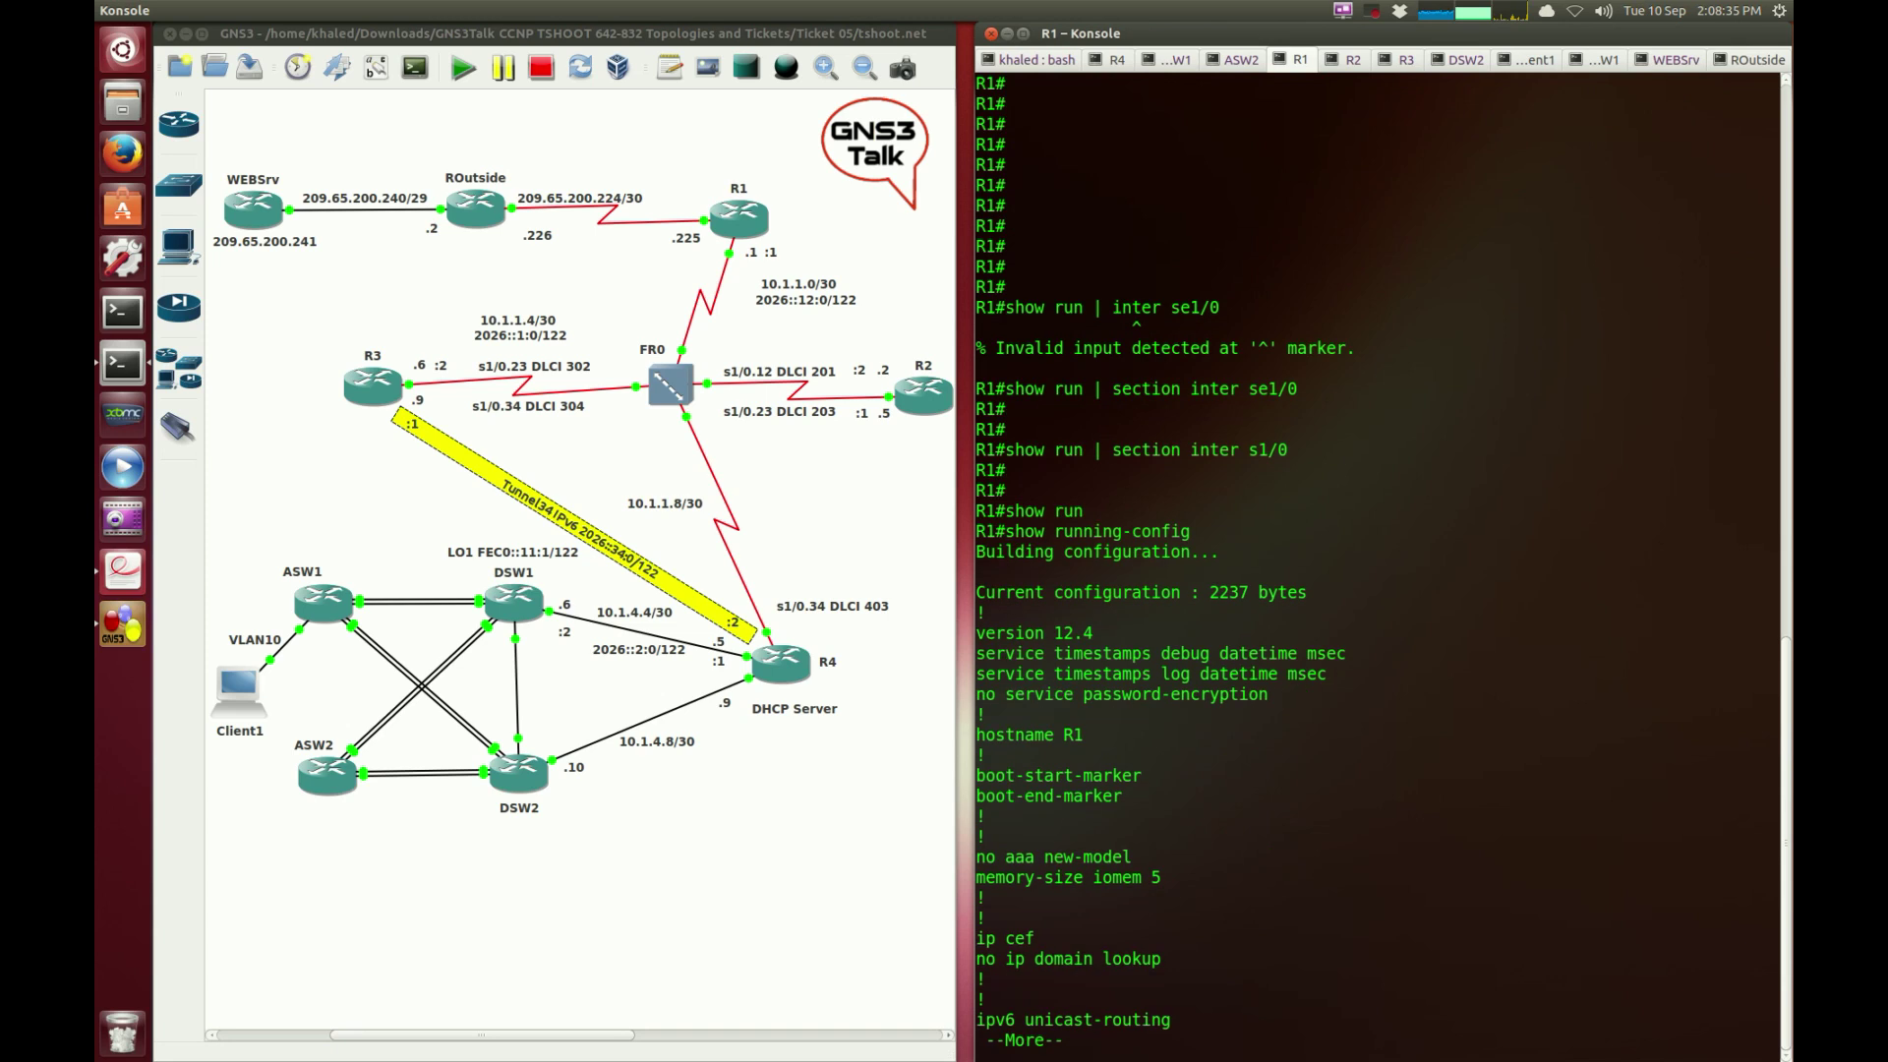
key("space")
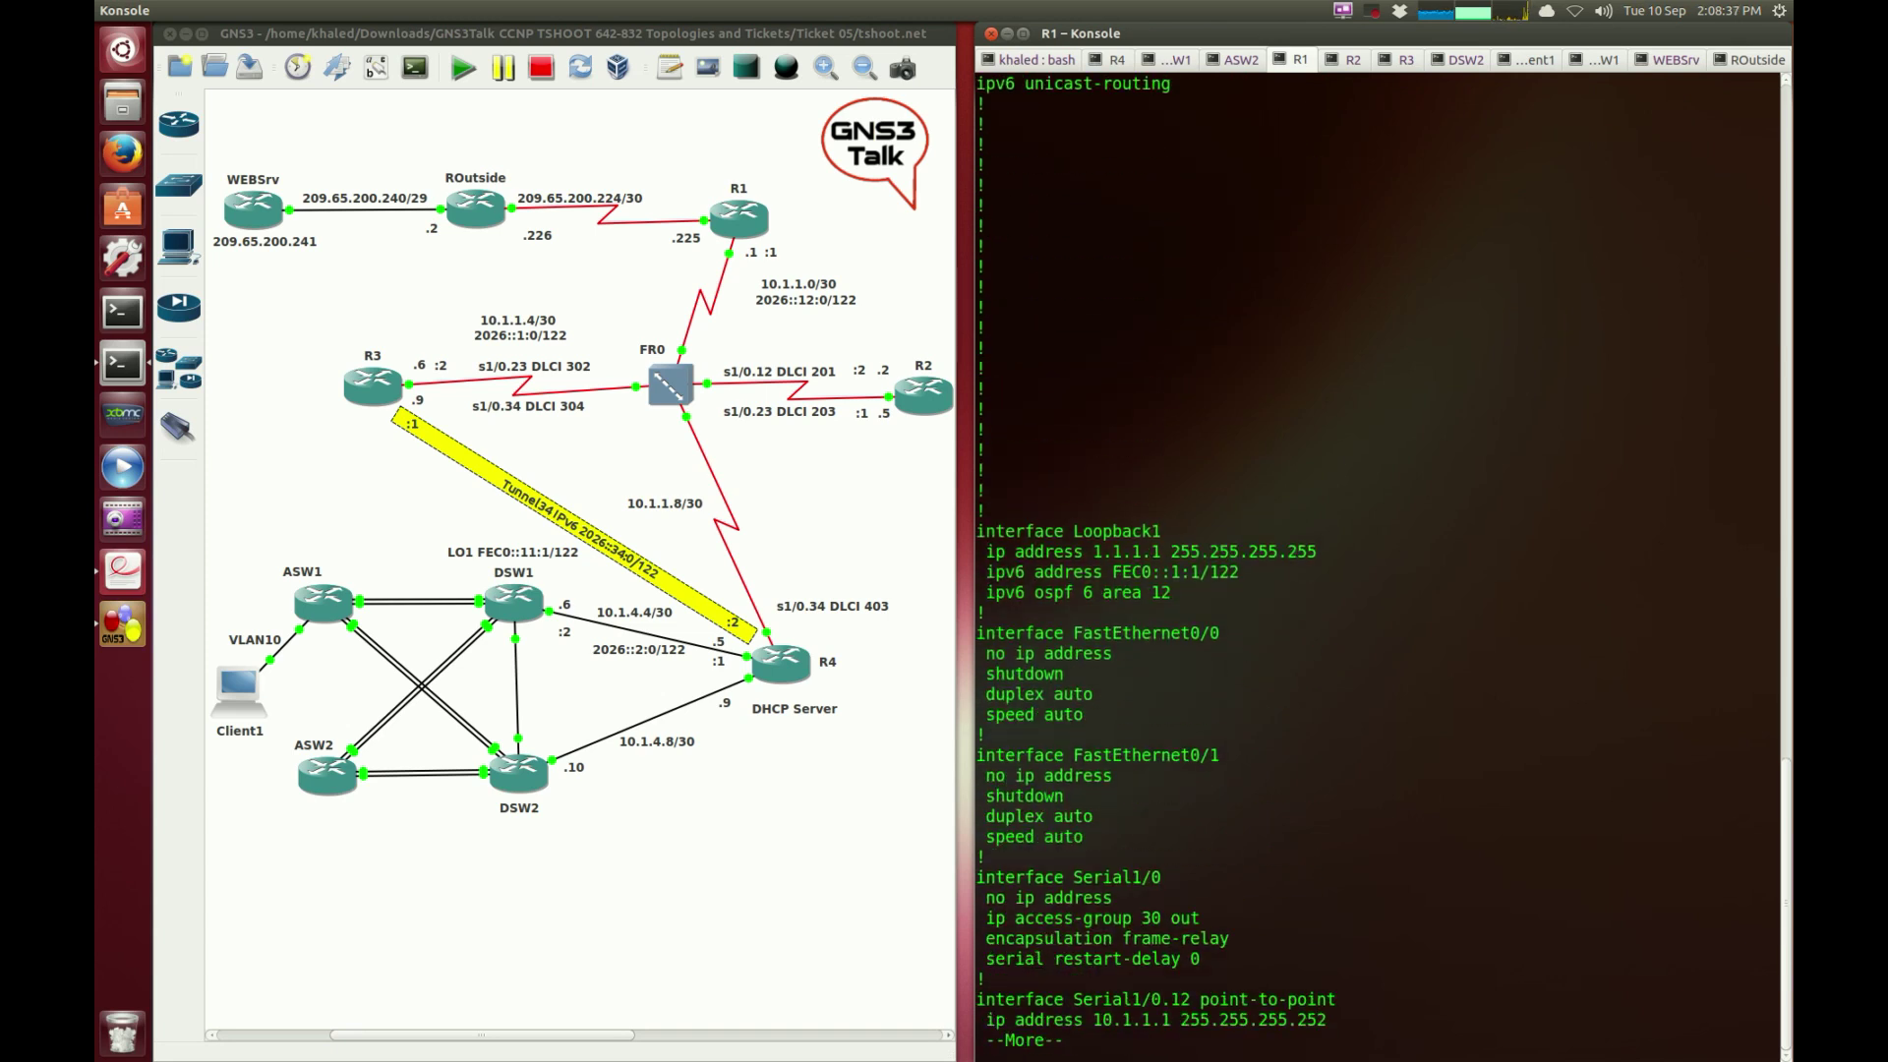
key("Return")
key("Return")
key("Return")
key("Return")
key("Return")
key("Return")
key("Return")
key("Return")
key("Return")
key("Return")
key("Return")
key("Return")
key("Return")
key("Return")
key("Return")
key("Return")
key("Return")
key("Return")
key("Return")
key("Return")
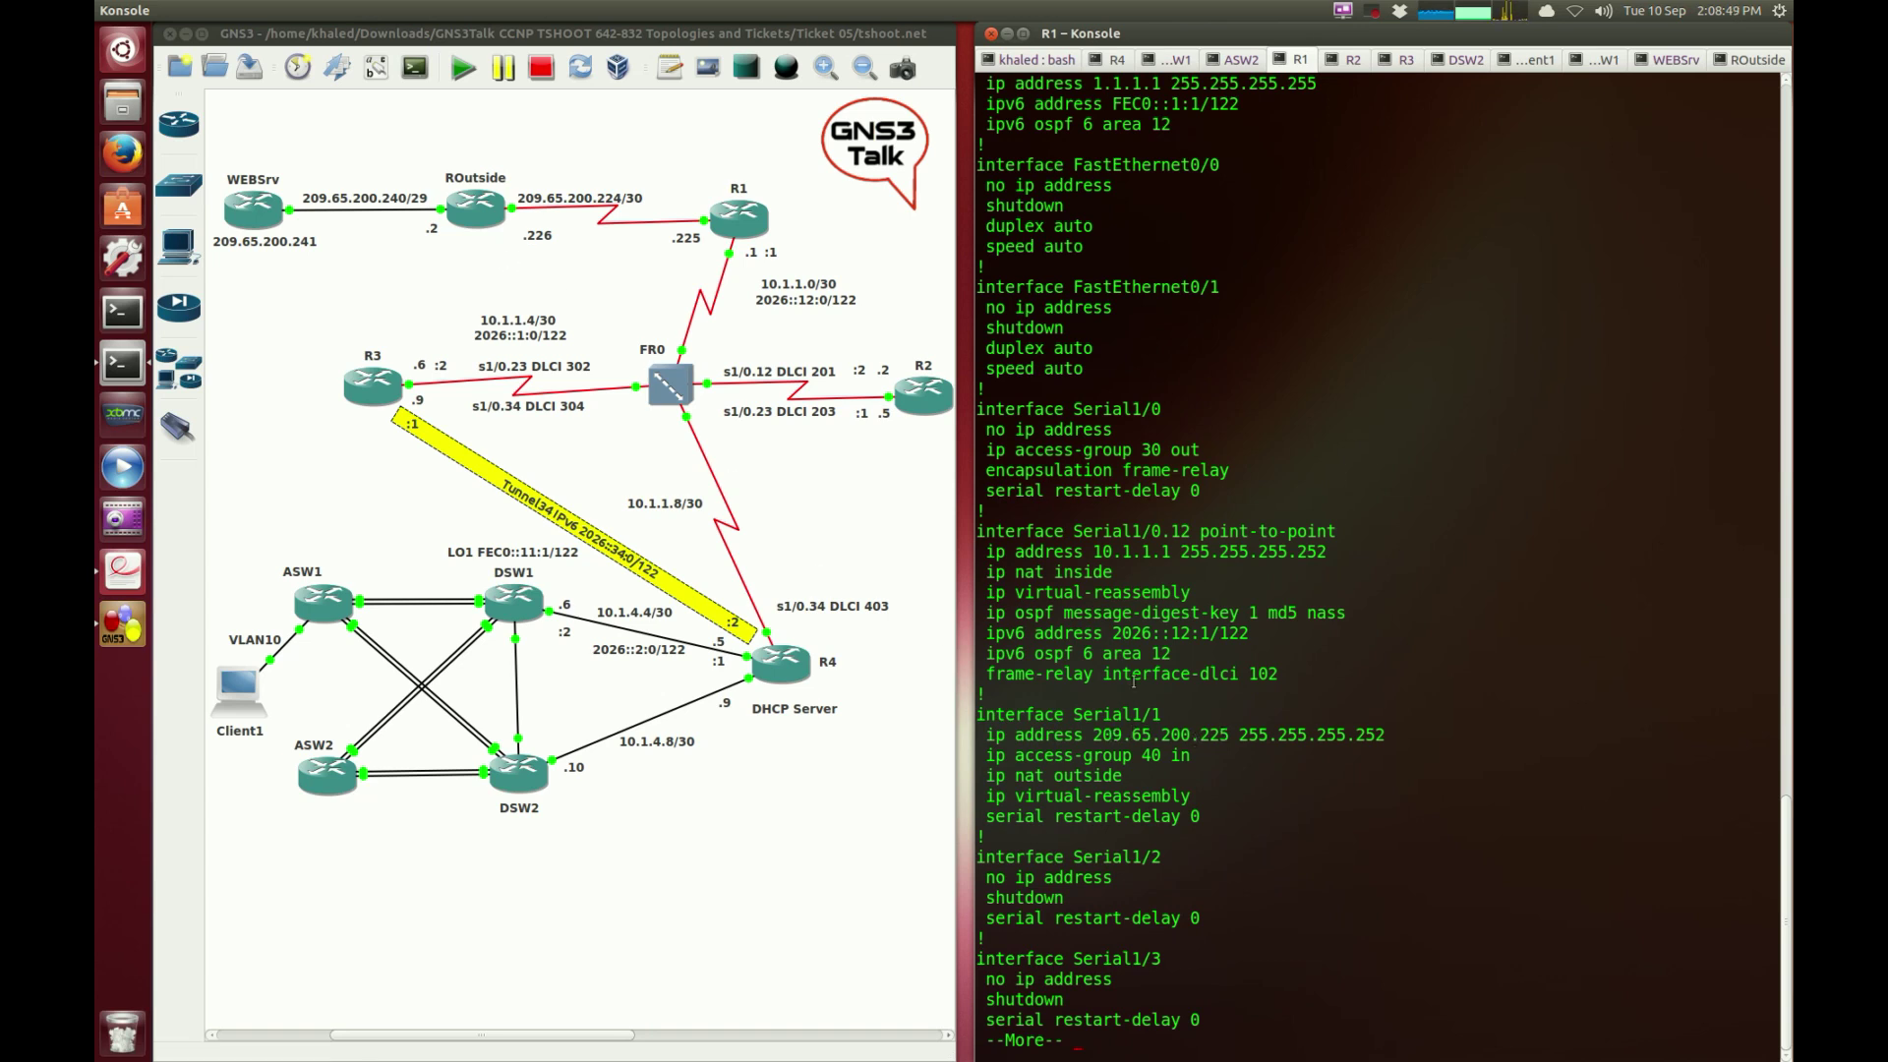
Step: Highlight Serial1/1's address 209.65.200.225 and its ip access-group 40 in line
double_click(1148, 737)
triple_click(1148, 738)
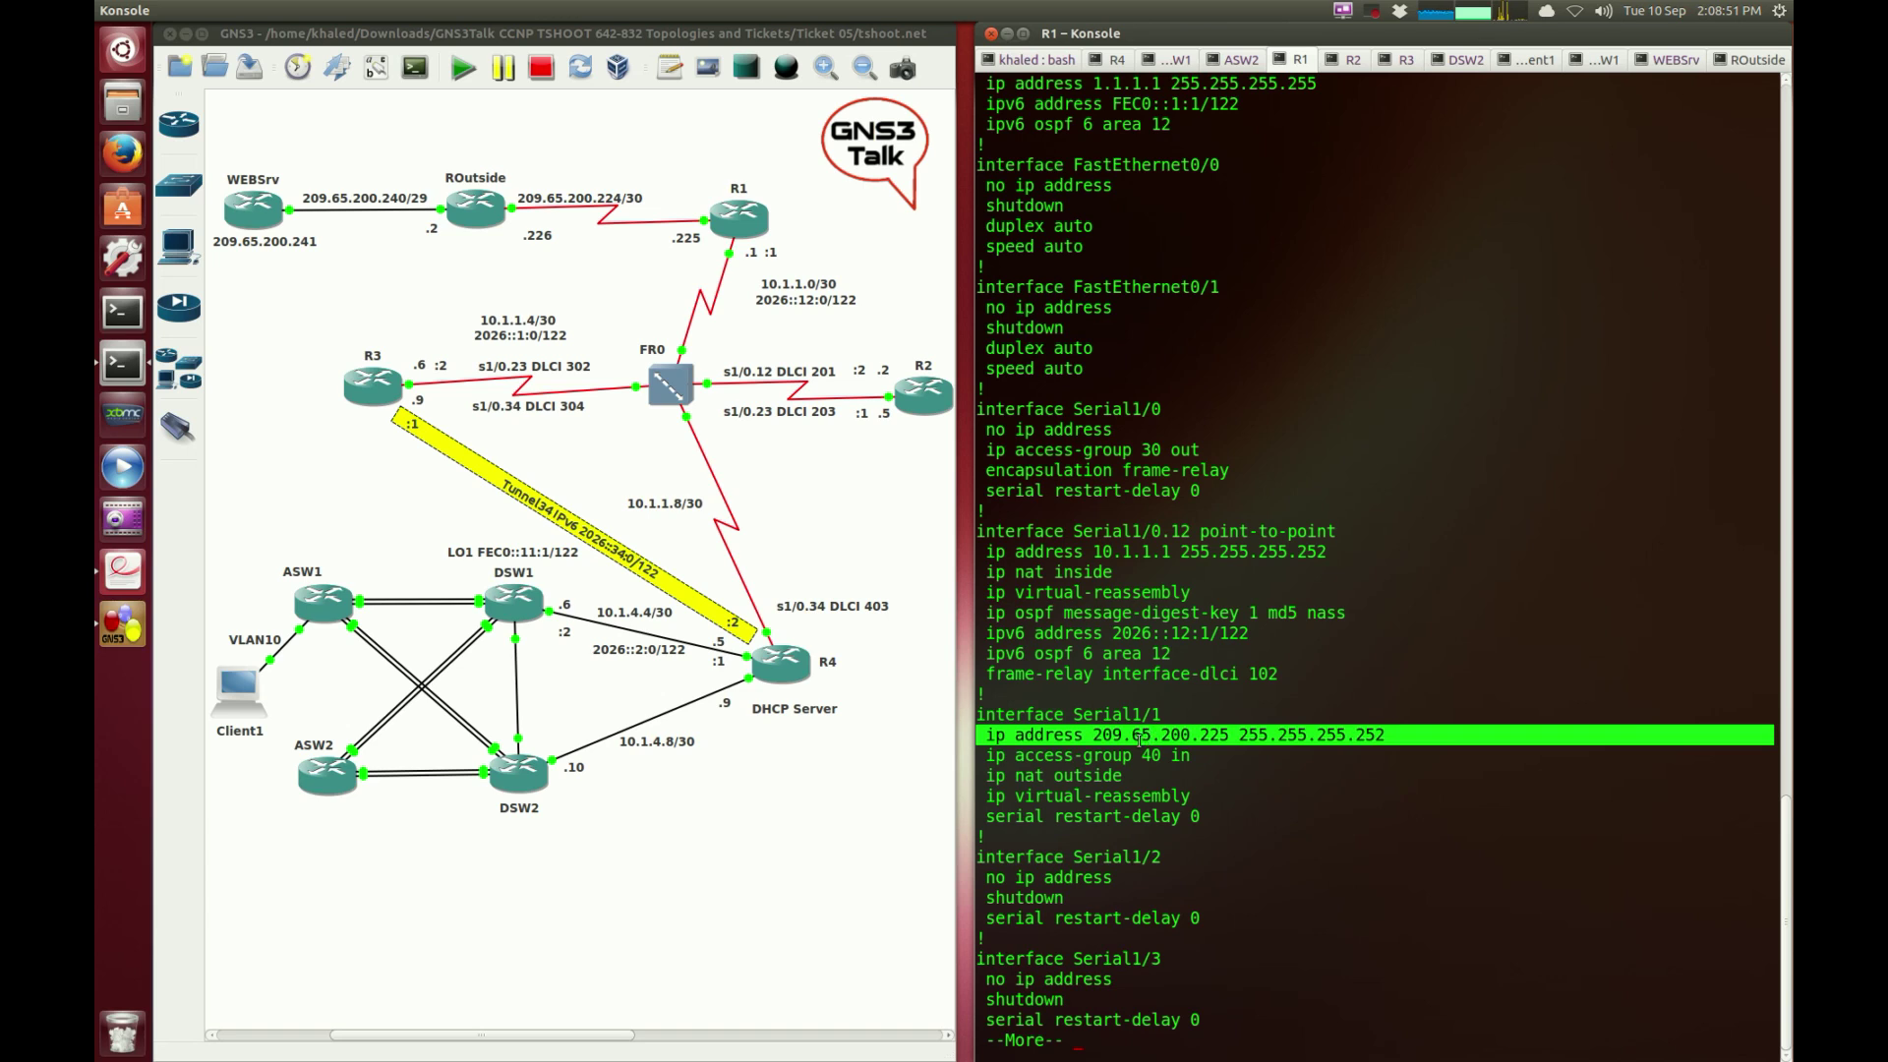
triple_click(1086, 758)
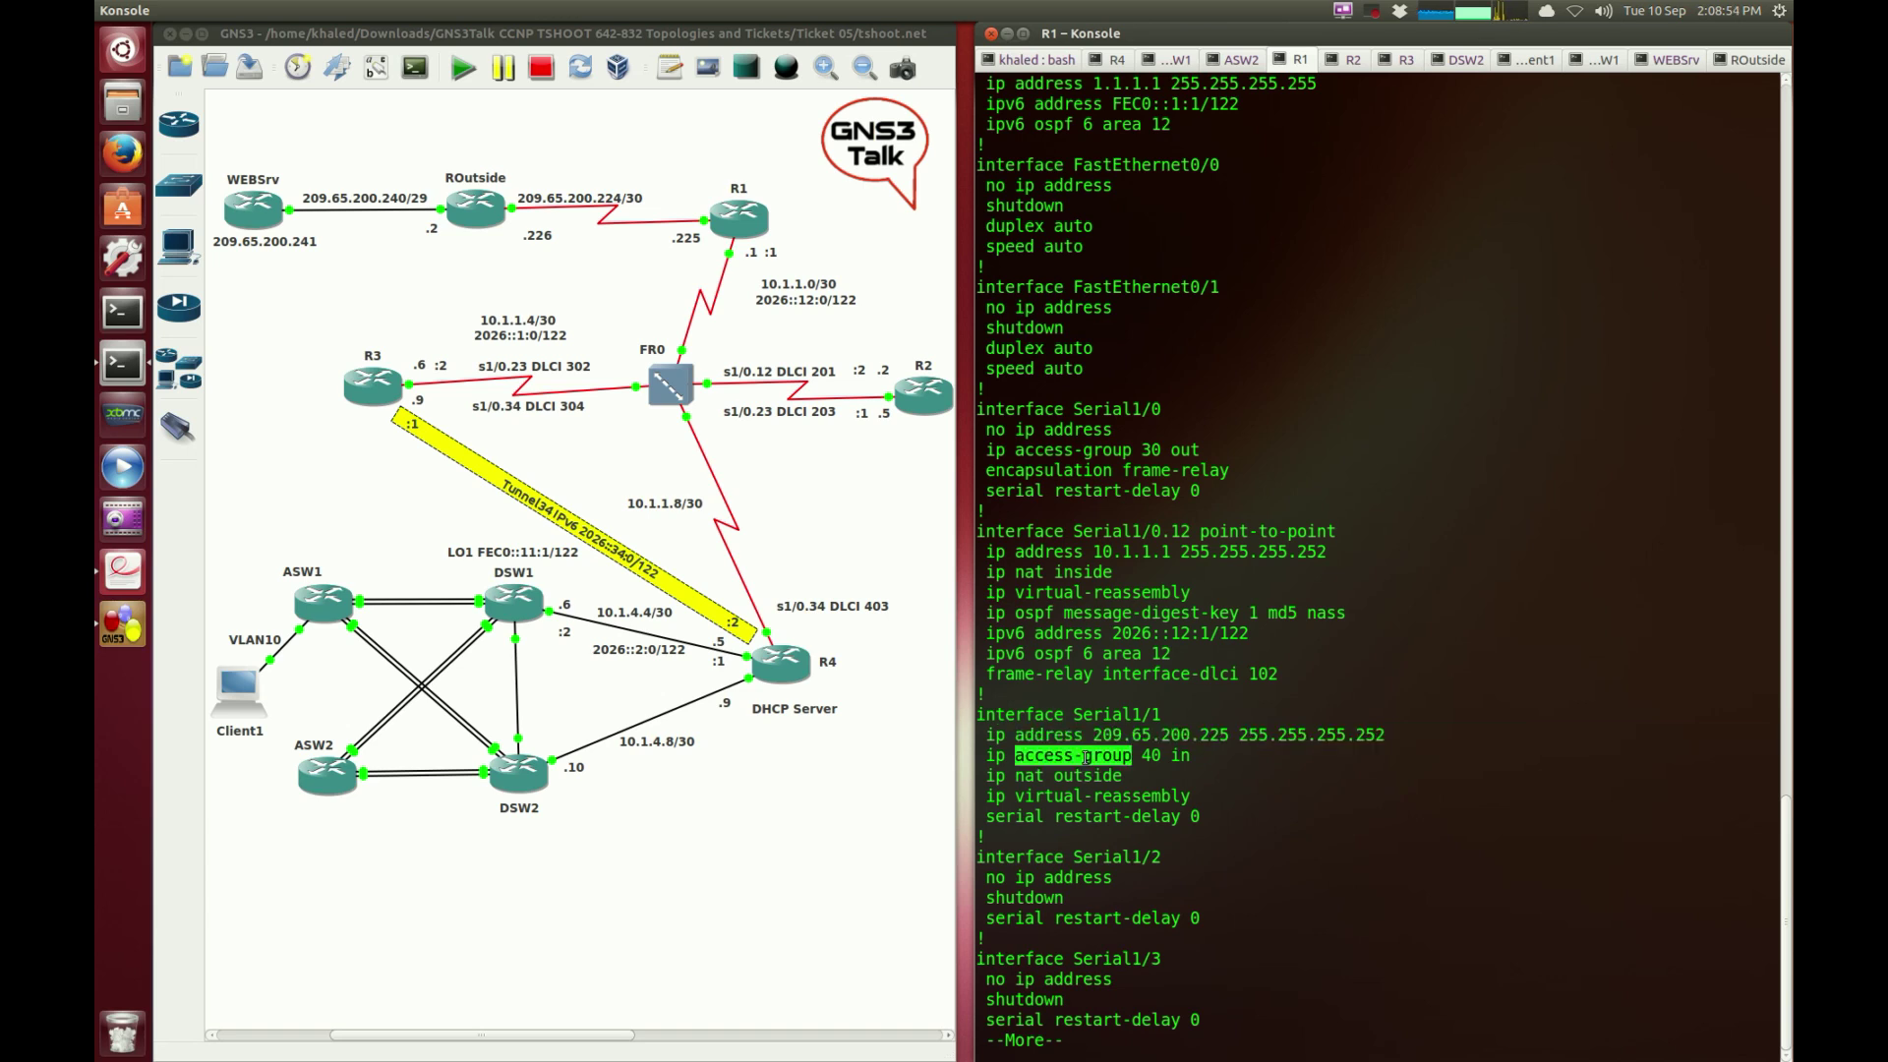
left_click(1150, 755)
double_click(1150, 754)
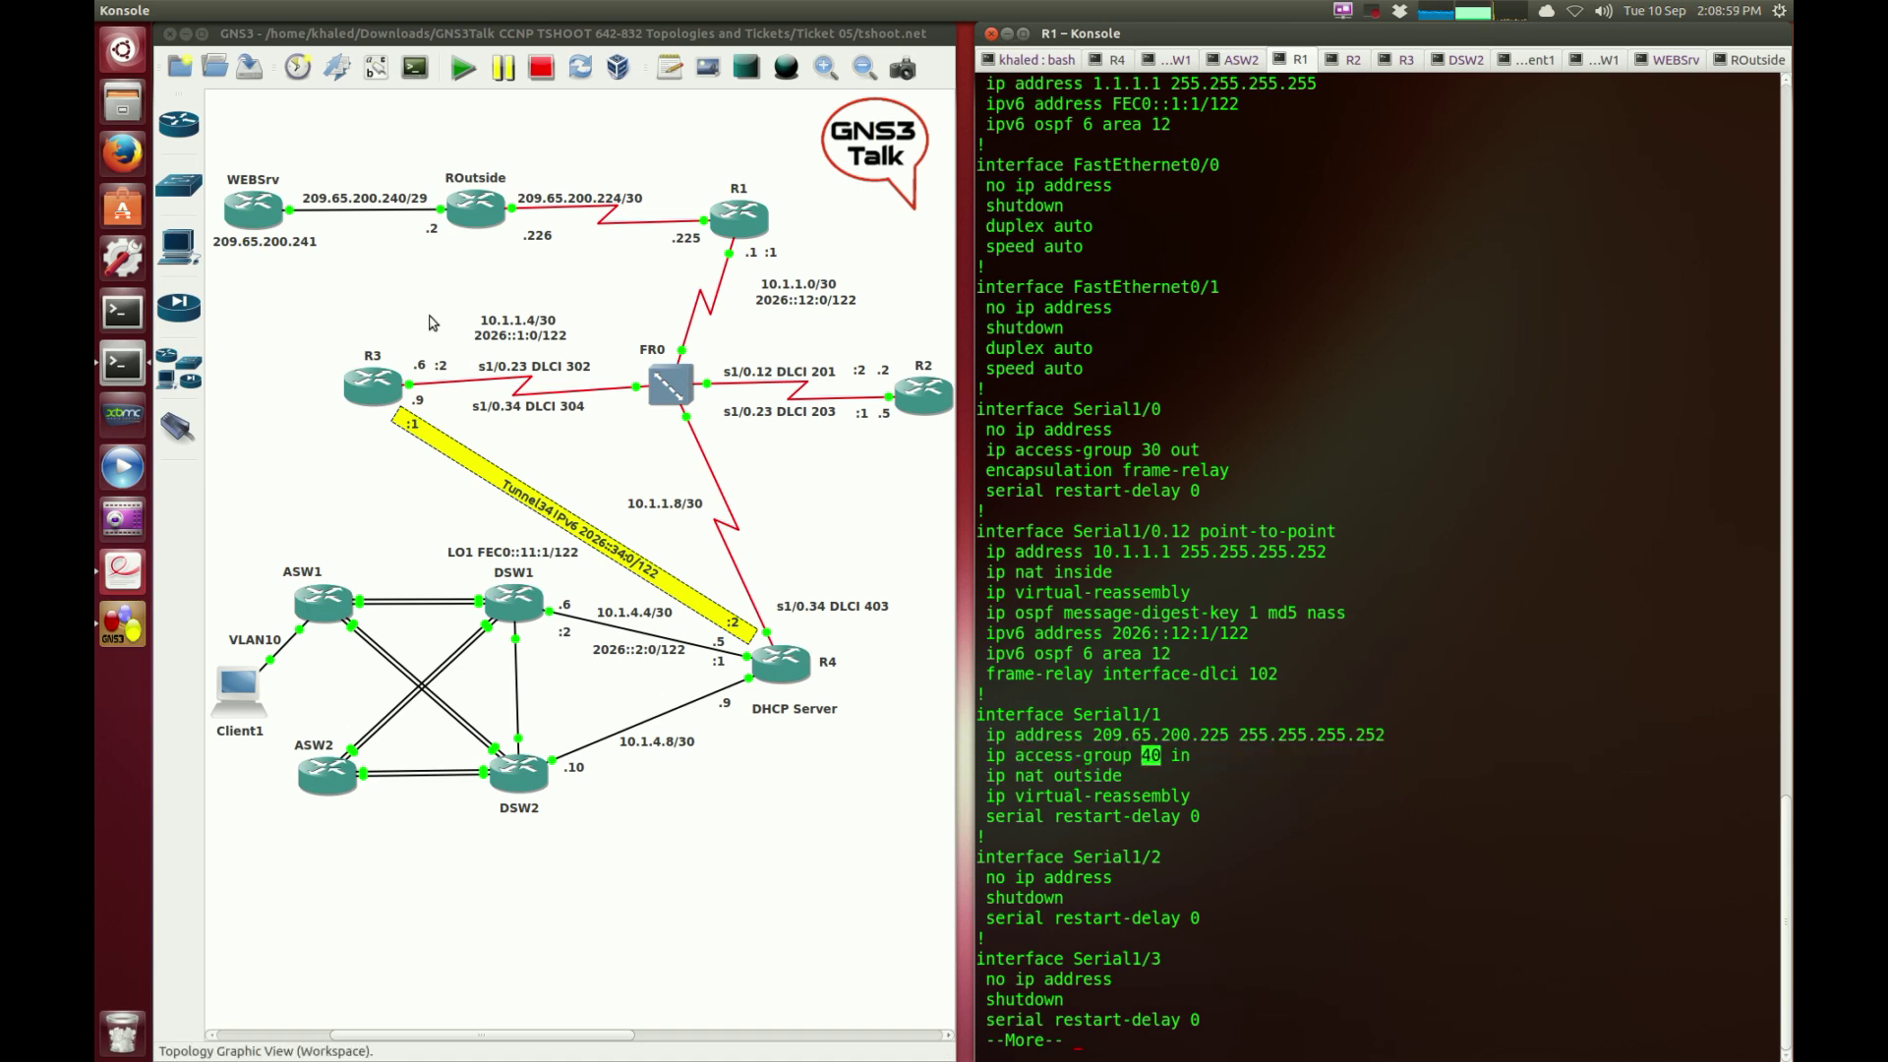
left_click(595, 251)
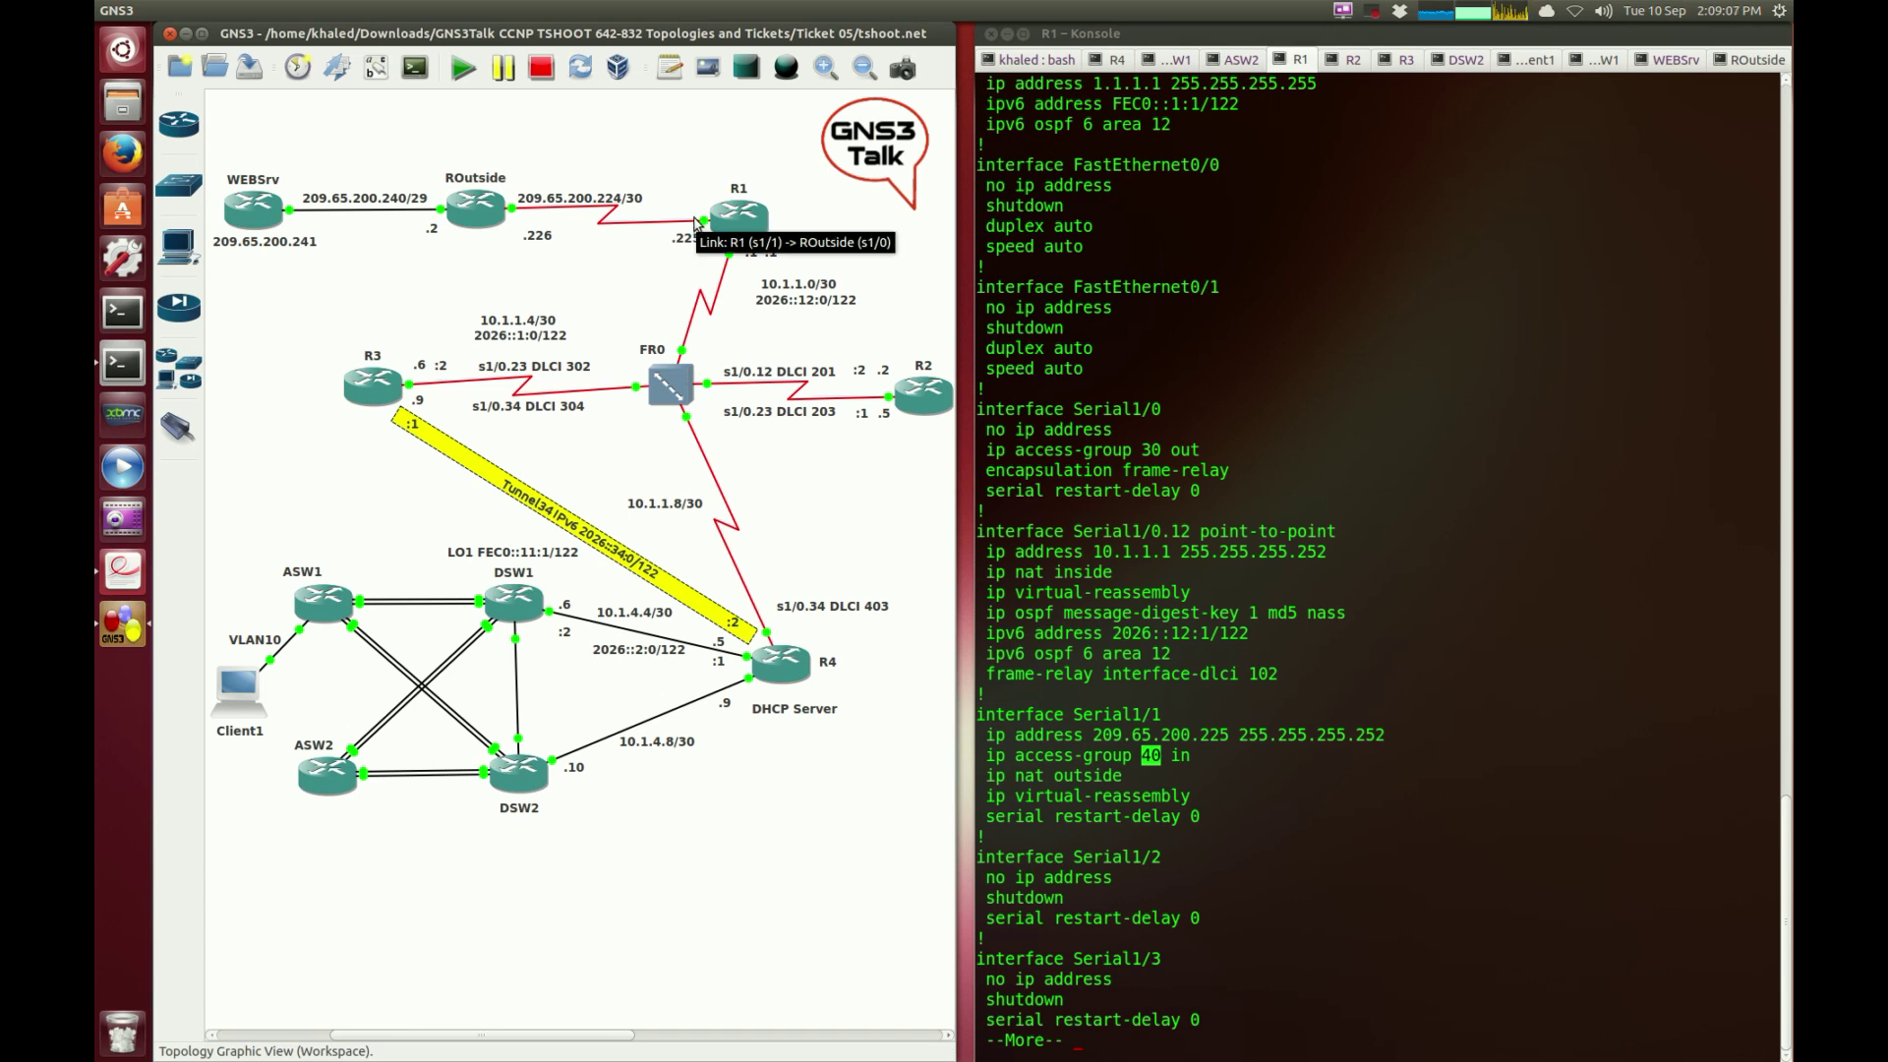
Step: Review Serial1/1's access-group 40, nat outside and virtual-reassembly lines, then page to OSPF, BGP and NAT
triple_click(1157, 758)
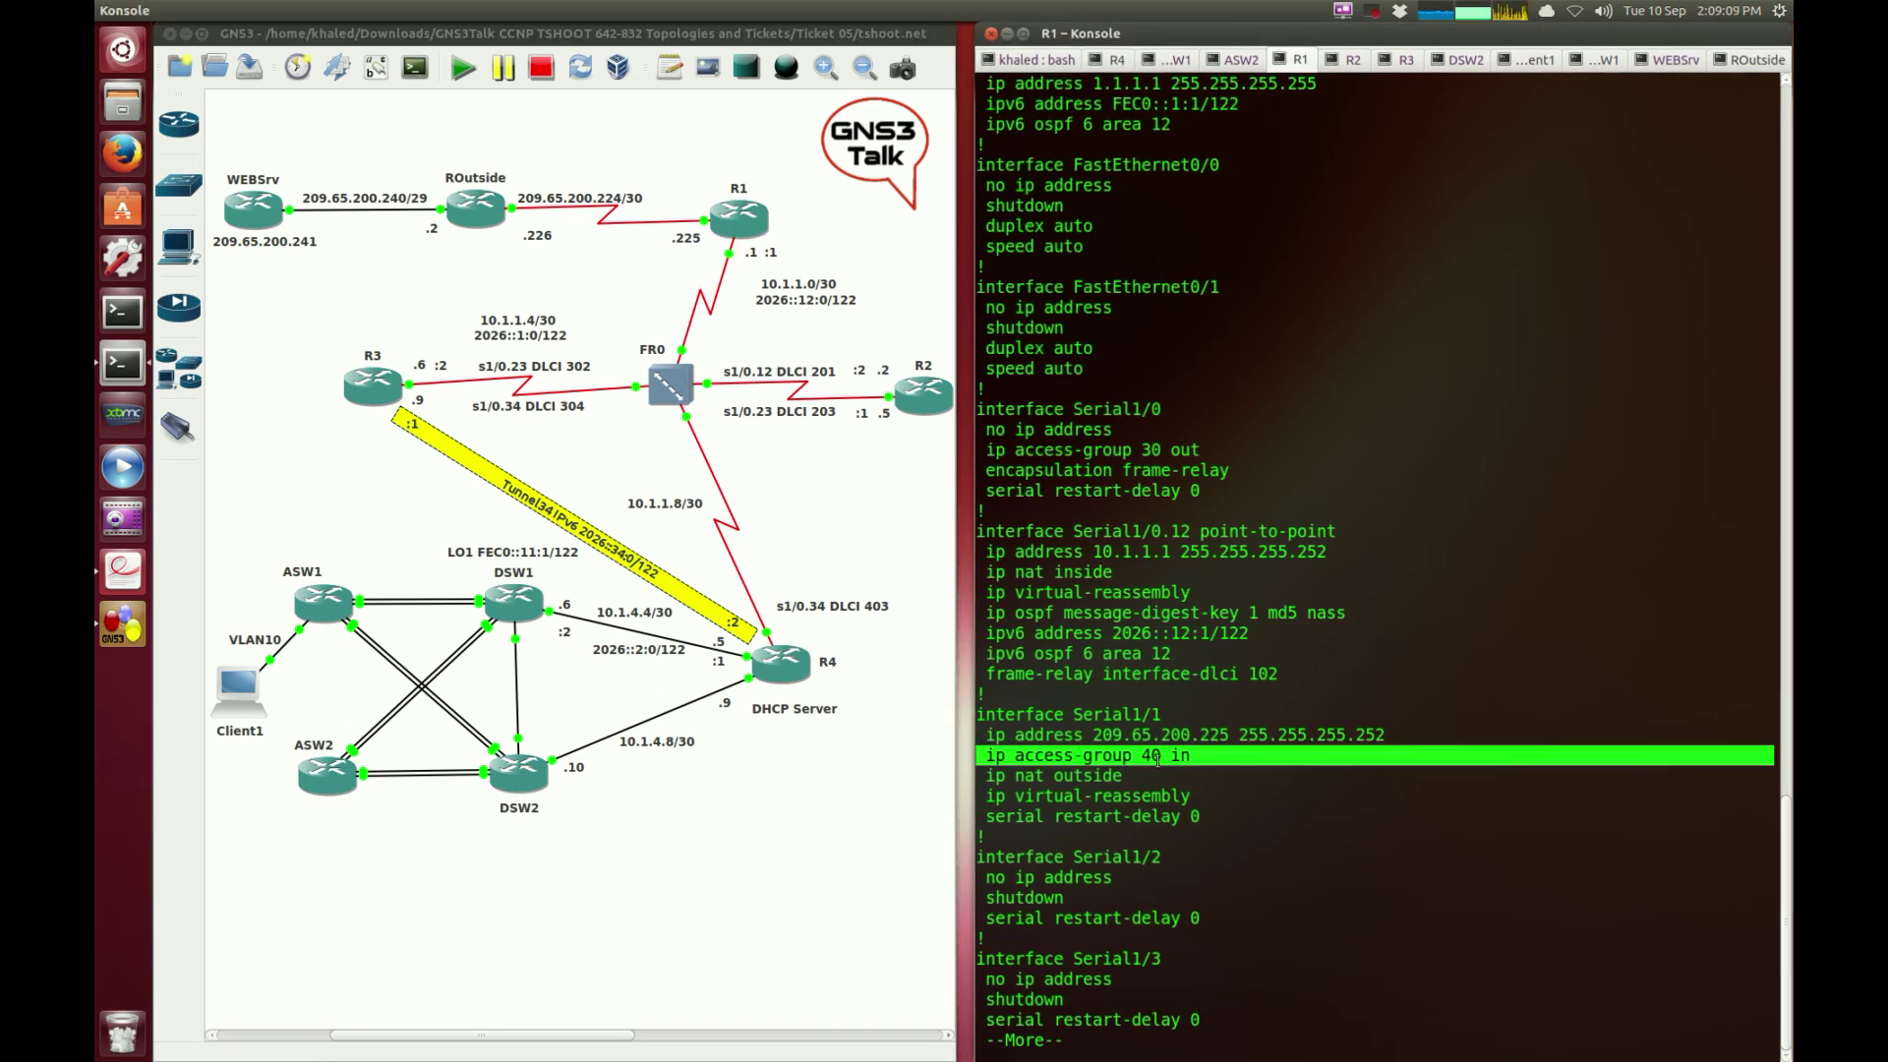
triple_click(1048, 774)
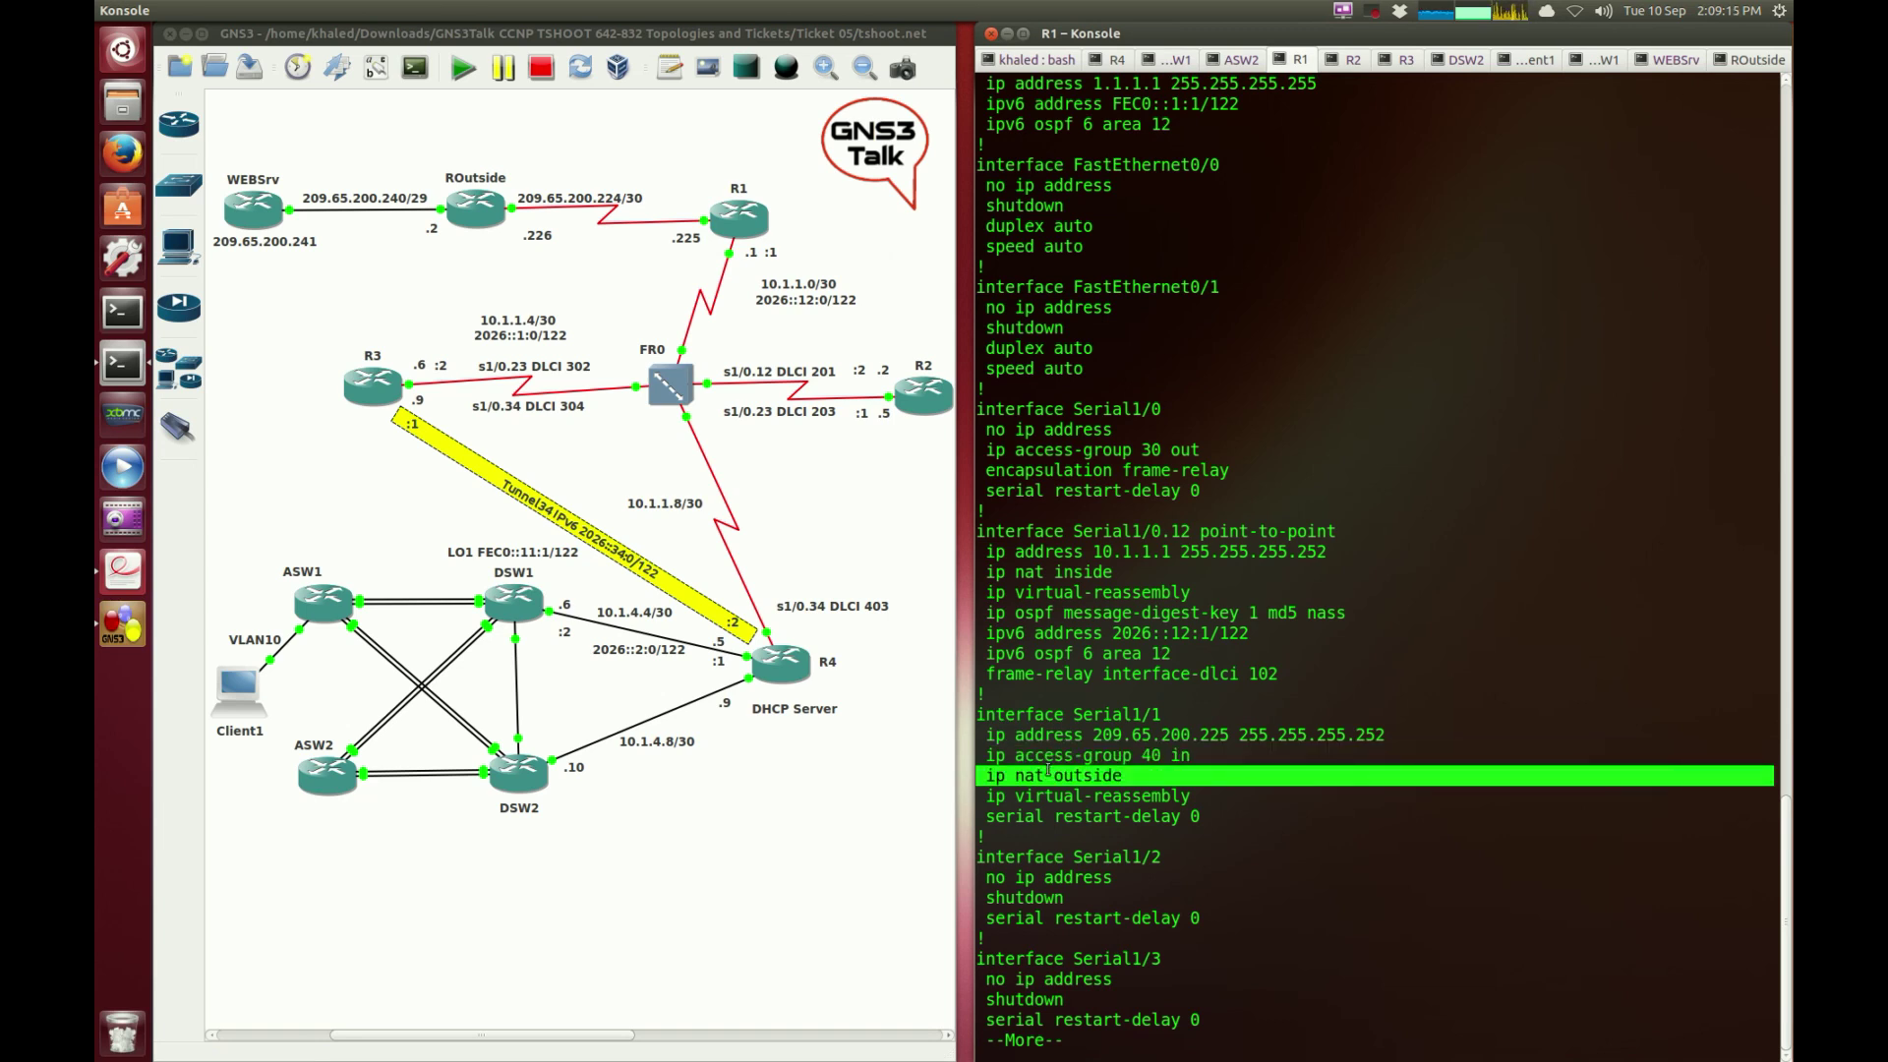
left_click(1039, 797)
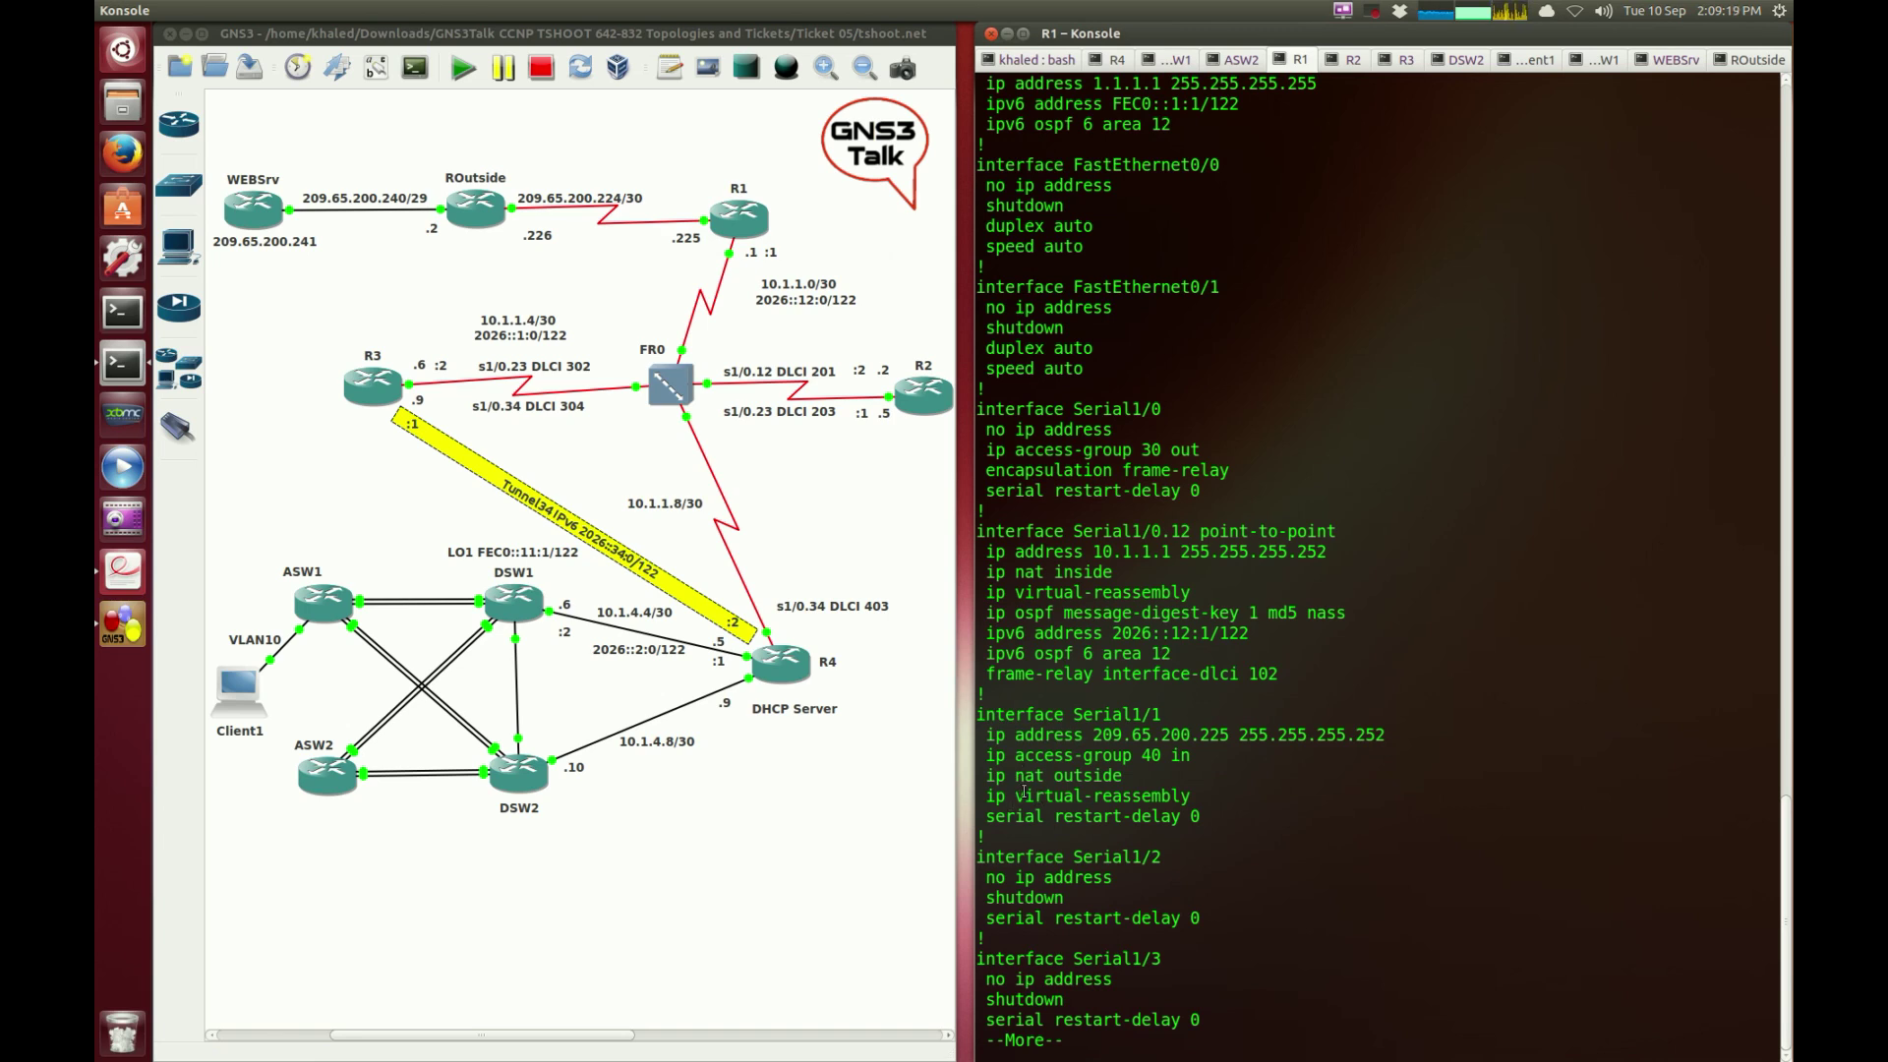
triple_click(1097, 795)
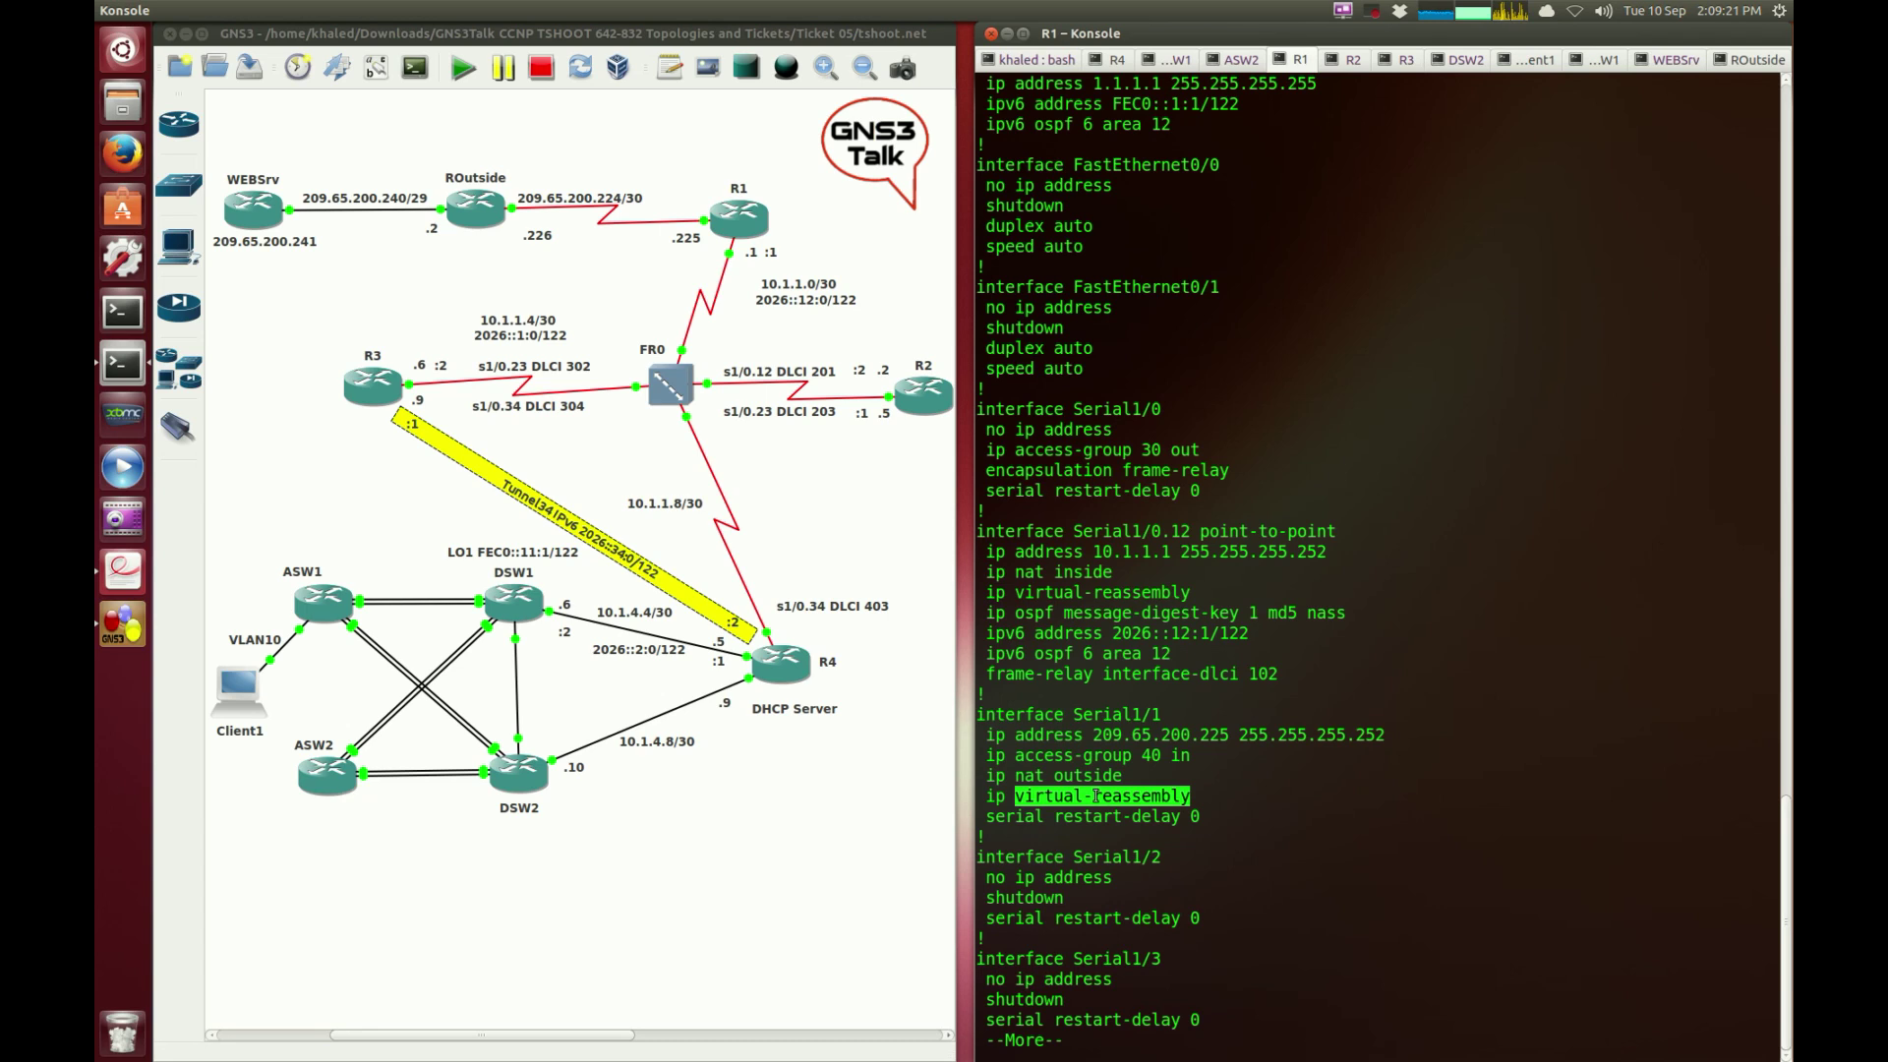
left_click(1097, 792)
triple_click(1083, 758)
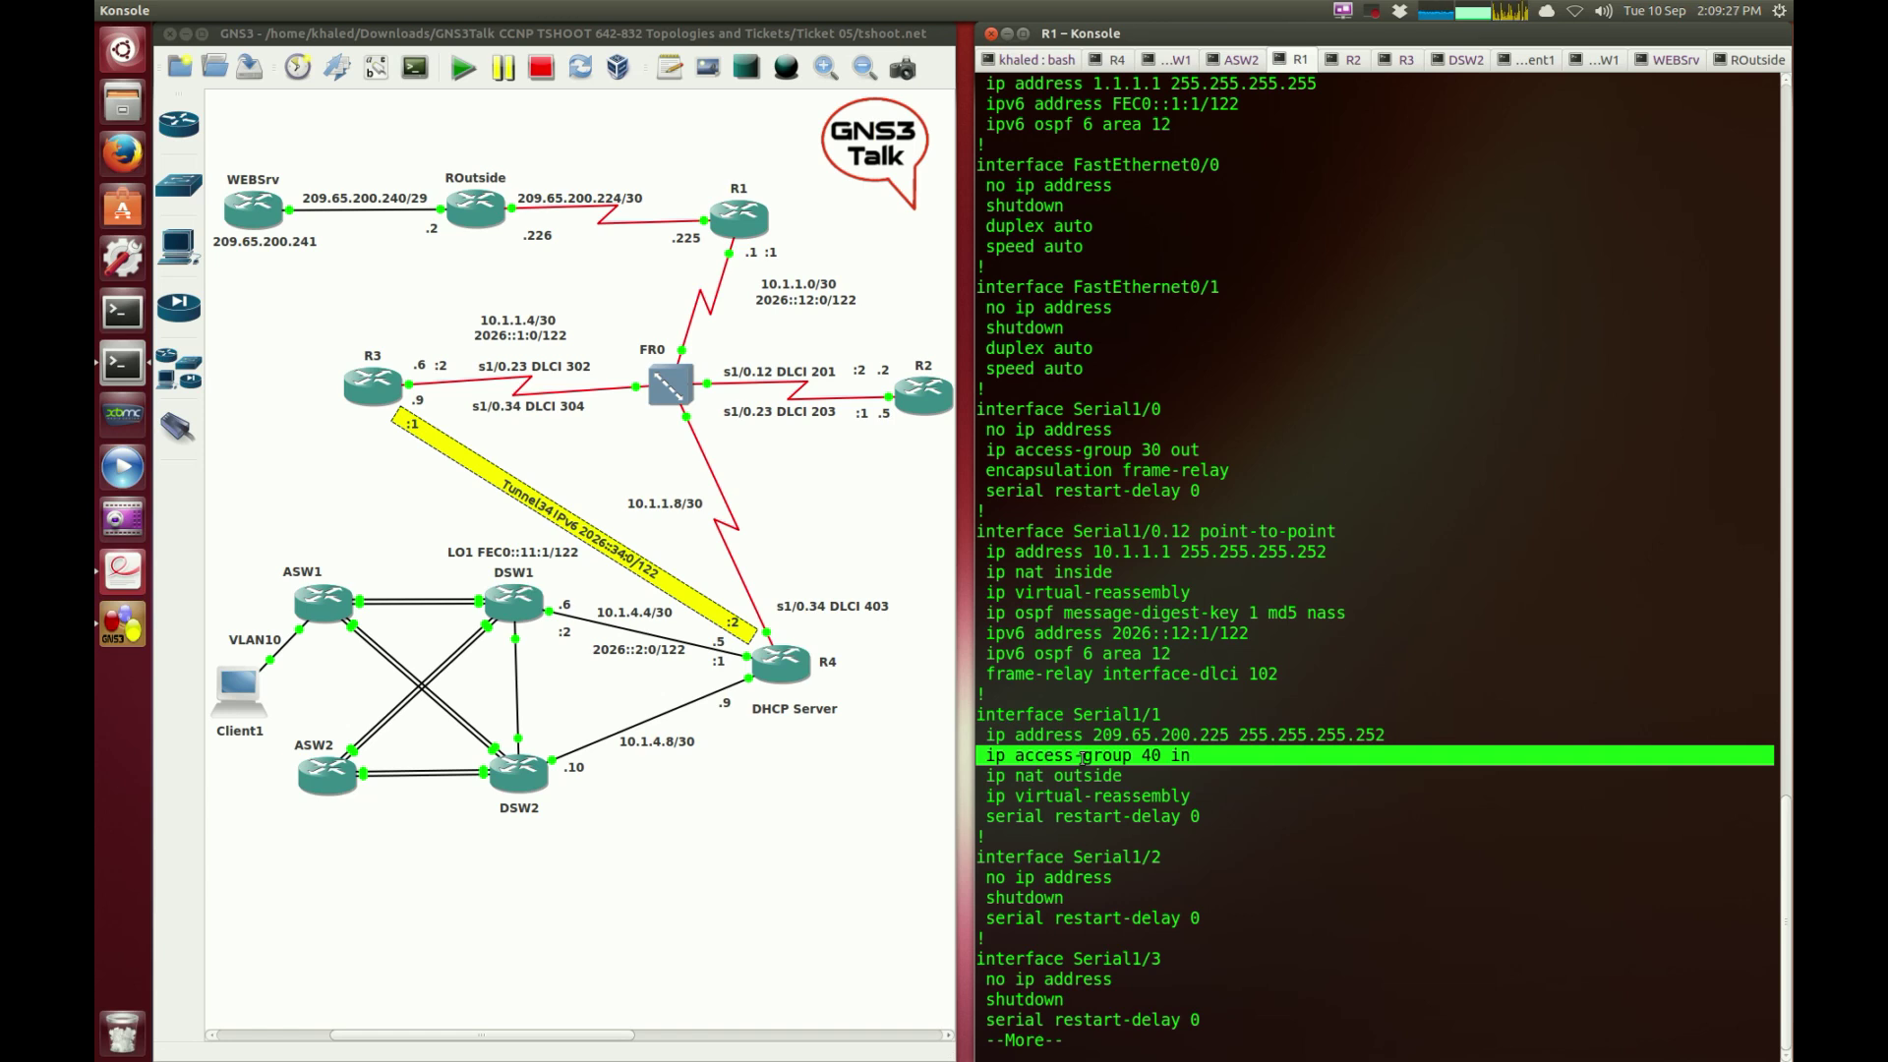
left_click(1095, 777)
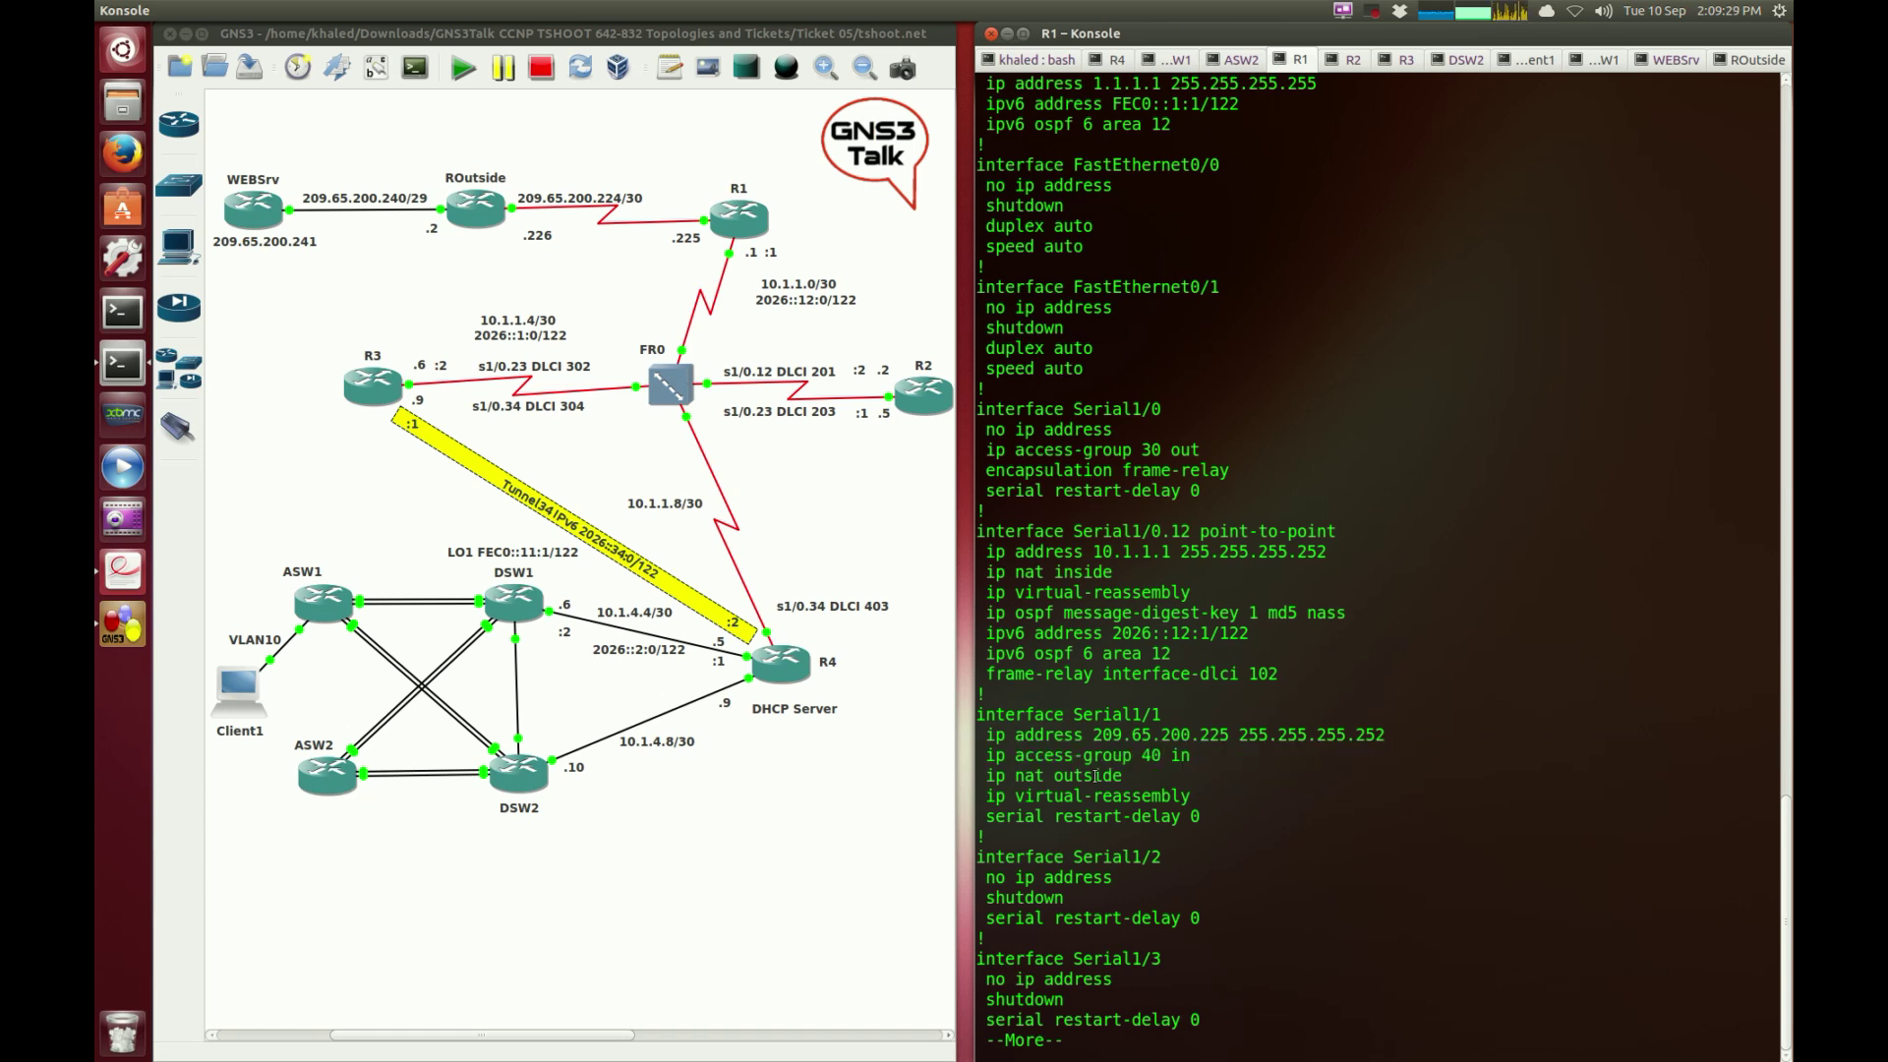
key("Return")
key("Return")
key("Return")
key("Return")
key("Return")
key("Return")
key("Return")
key("Return")
key("Return")
key("Return")
key("Return")
key("Return")
key("Return")
key("Return")
key("Return")
key("Return")
key("Return")
key("Return")
key("Return")
key("Return")
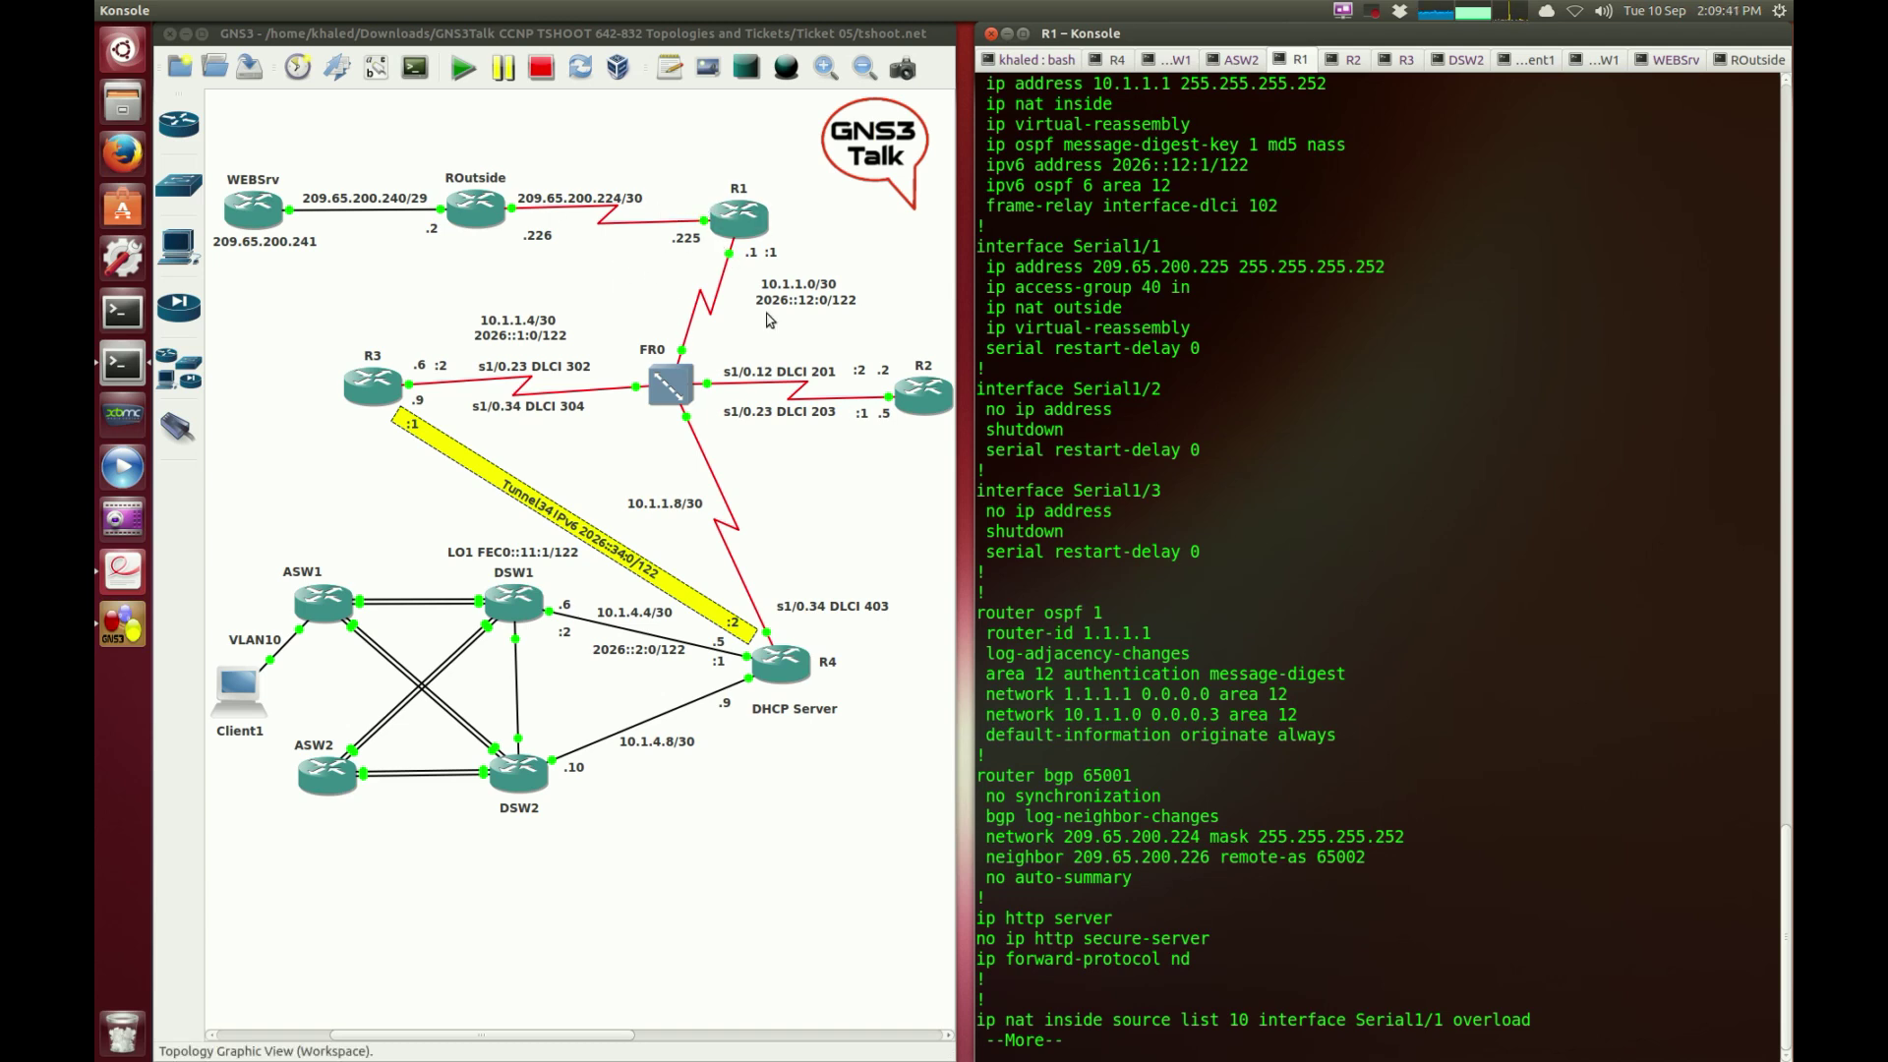
Step: Page to R1's access lists and highlight access-list 40's permit 209.65.200.241 and deny 10.1.0.0 entries
key("space")
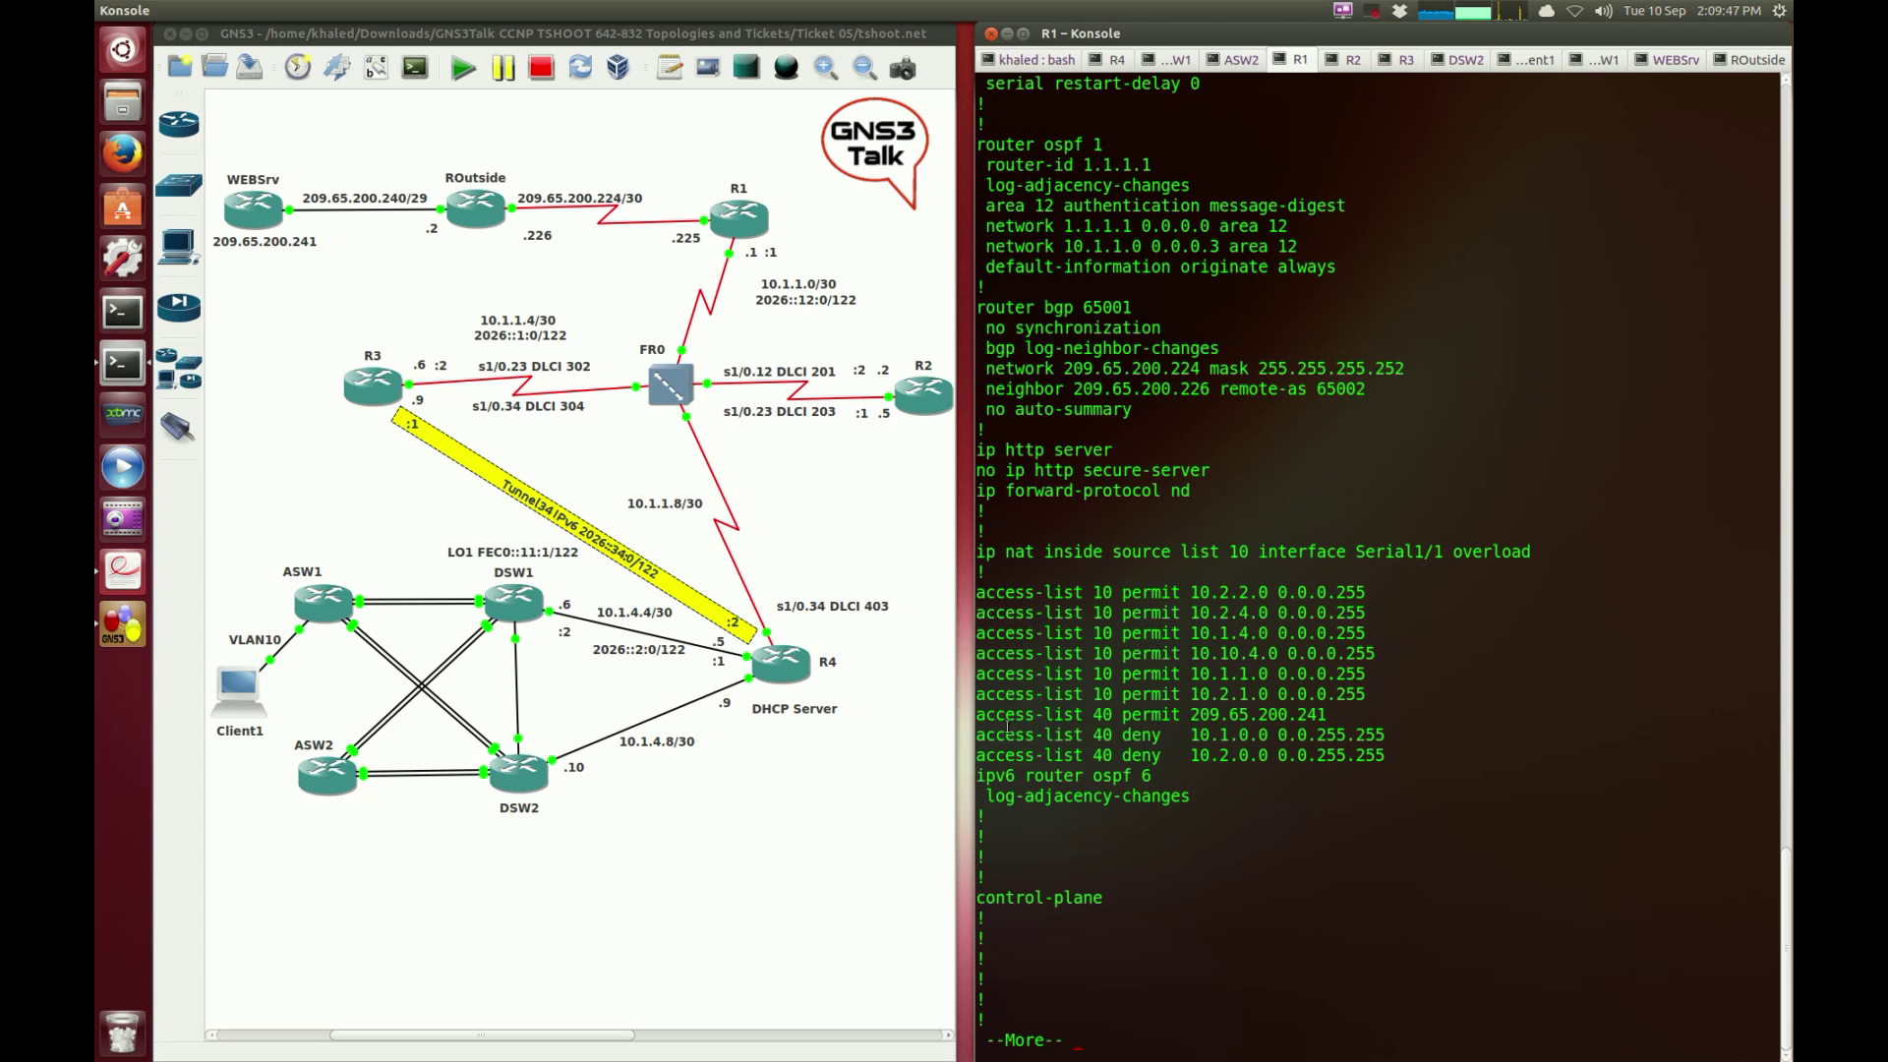
left_click_drag(979, 714, 1412, 760)
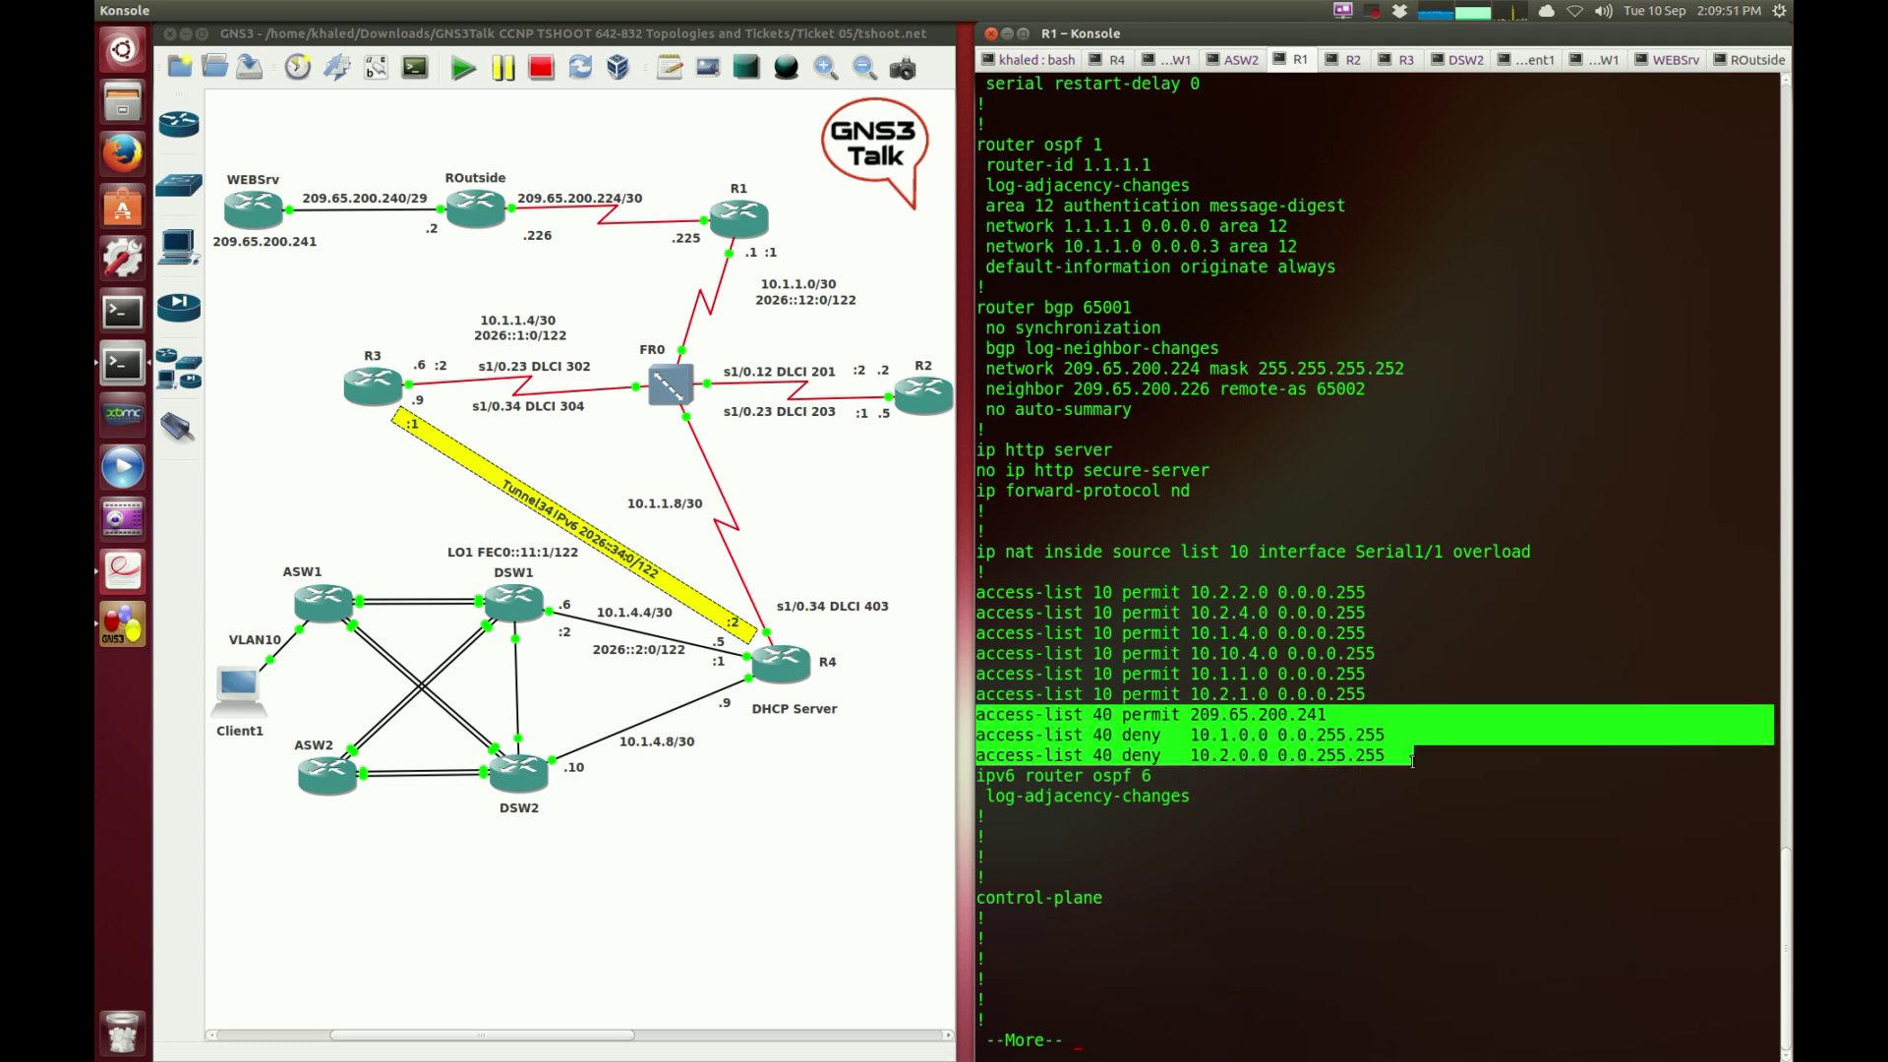
double_click(1207, 714)
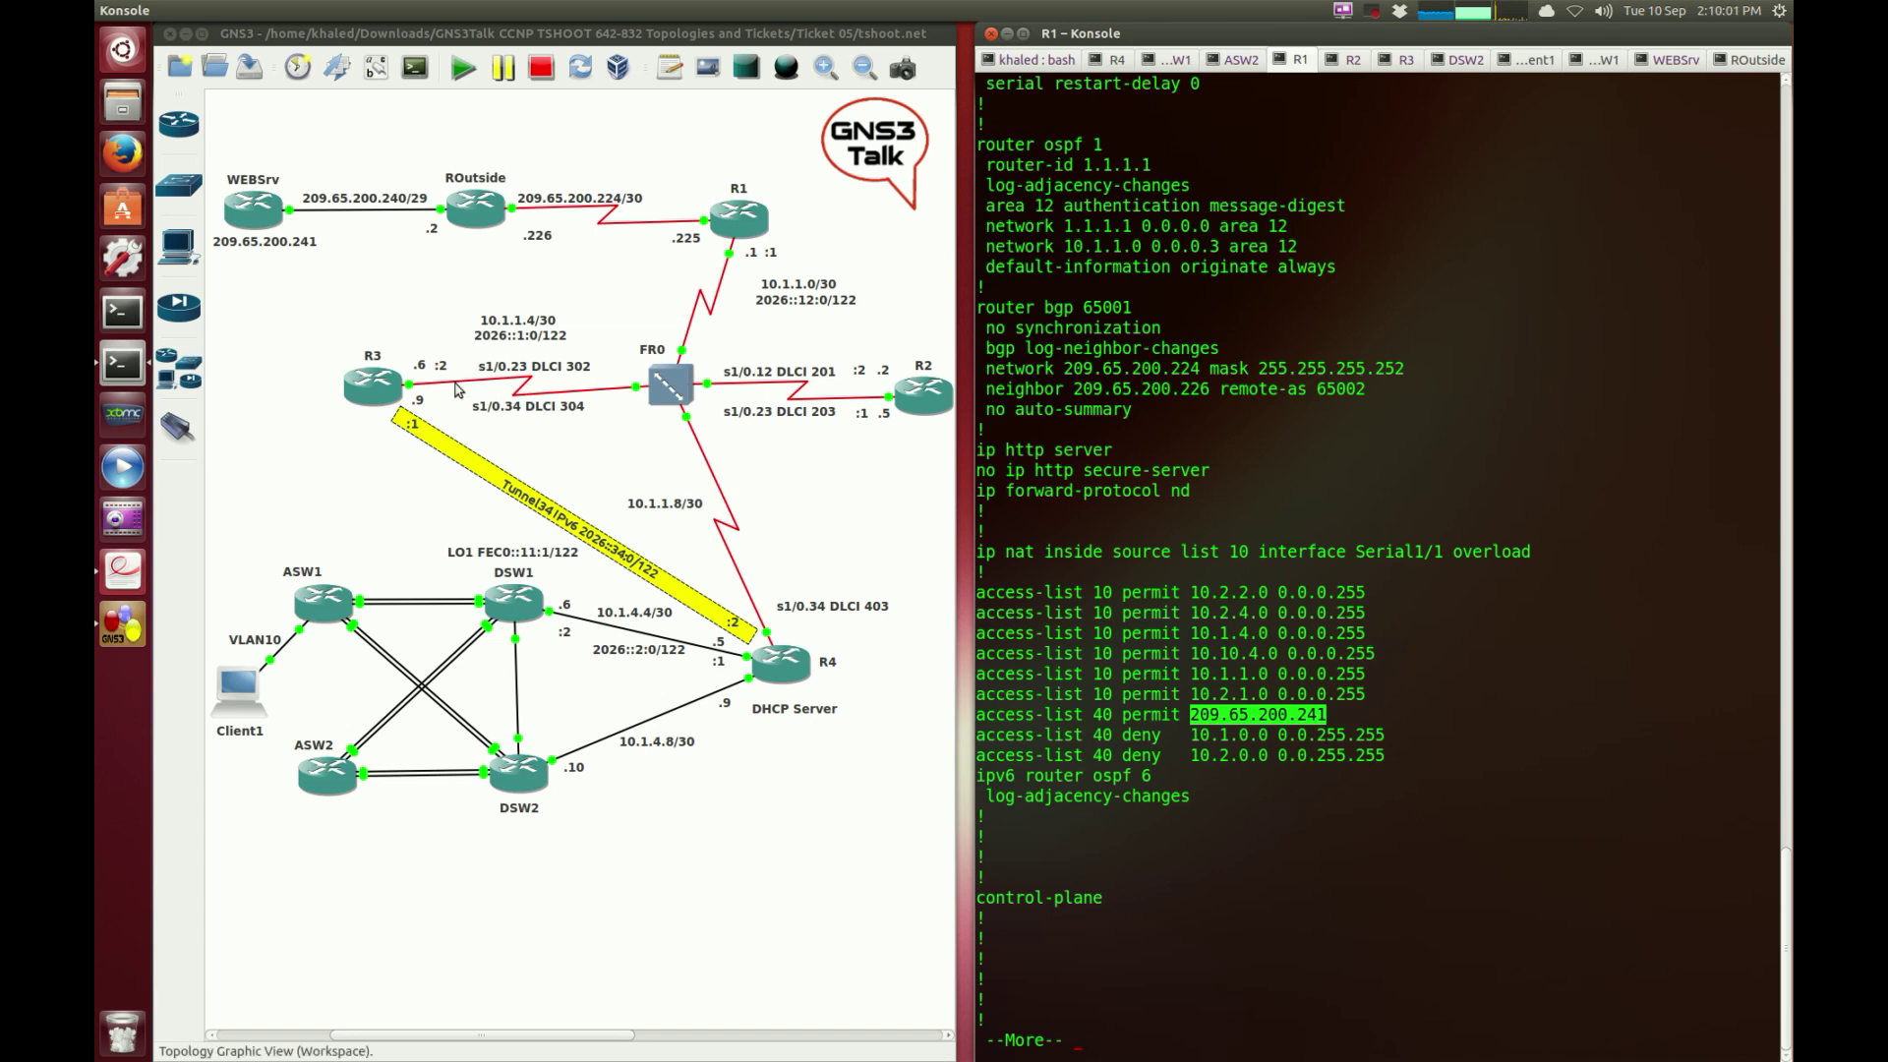
double_click(1142, 736)
left_click_drag(1191, 735, 1316, 736)
Step: Compare with the GNS3 topology while re-highlighting access-list 40's permitted host 209.65.200.241
left_click(521, 259)
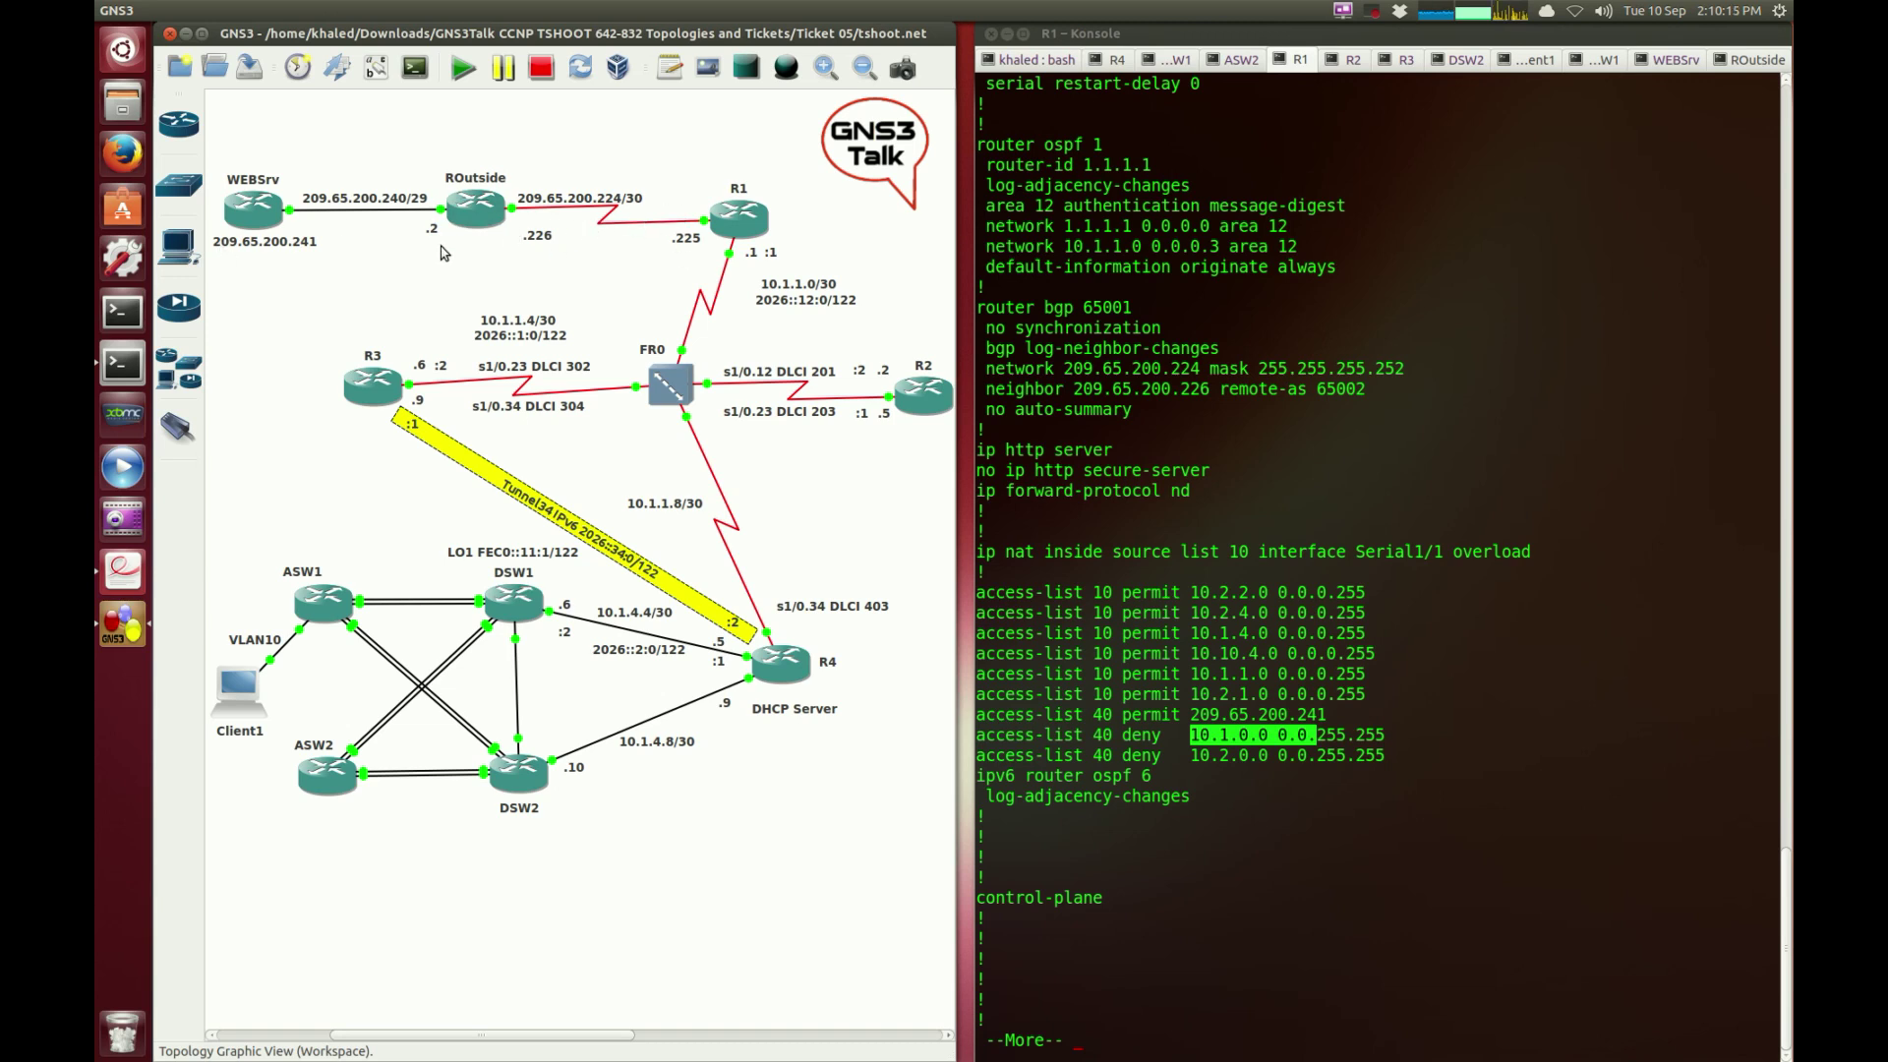
left_click(1209, 755)
double_click(1224, 715)
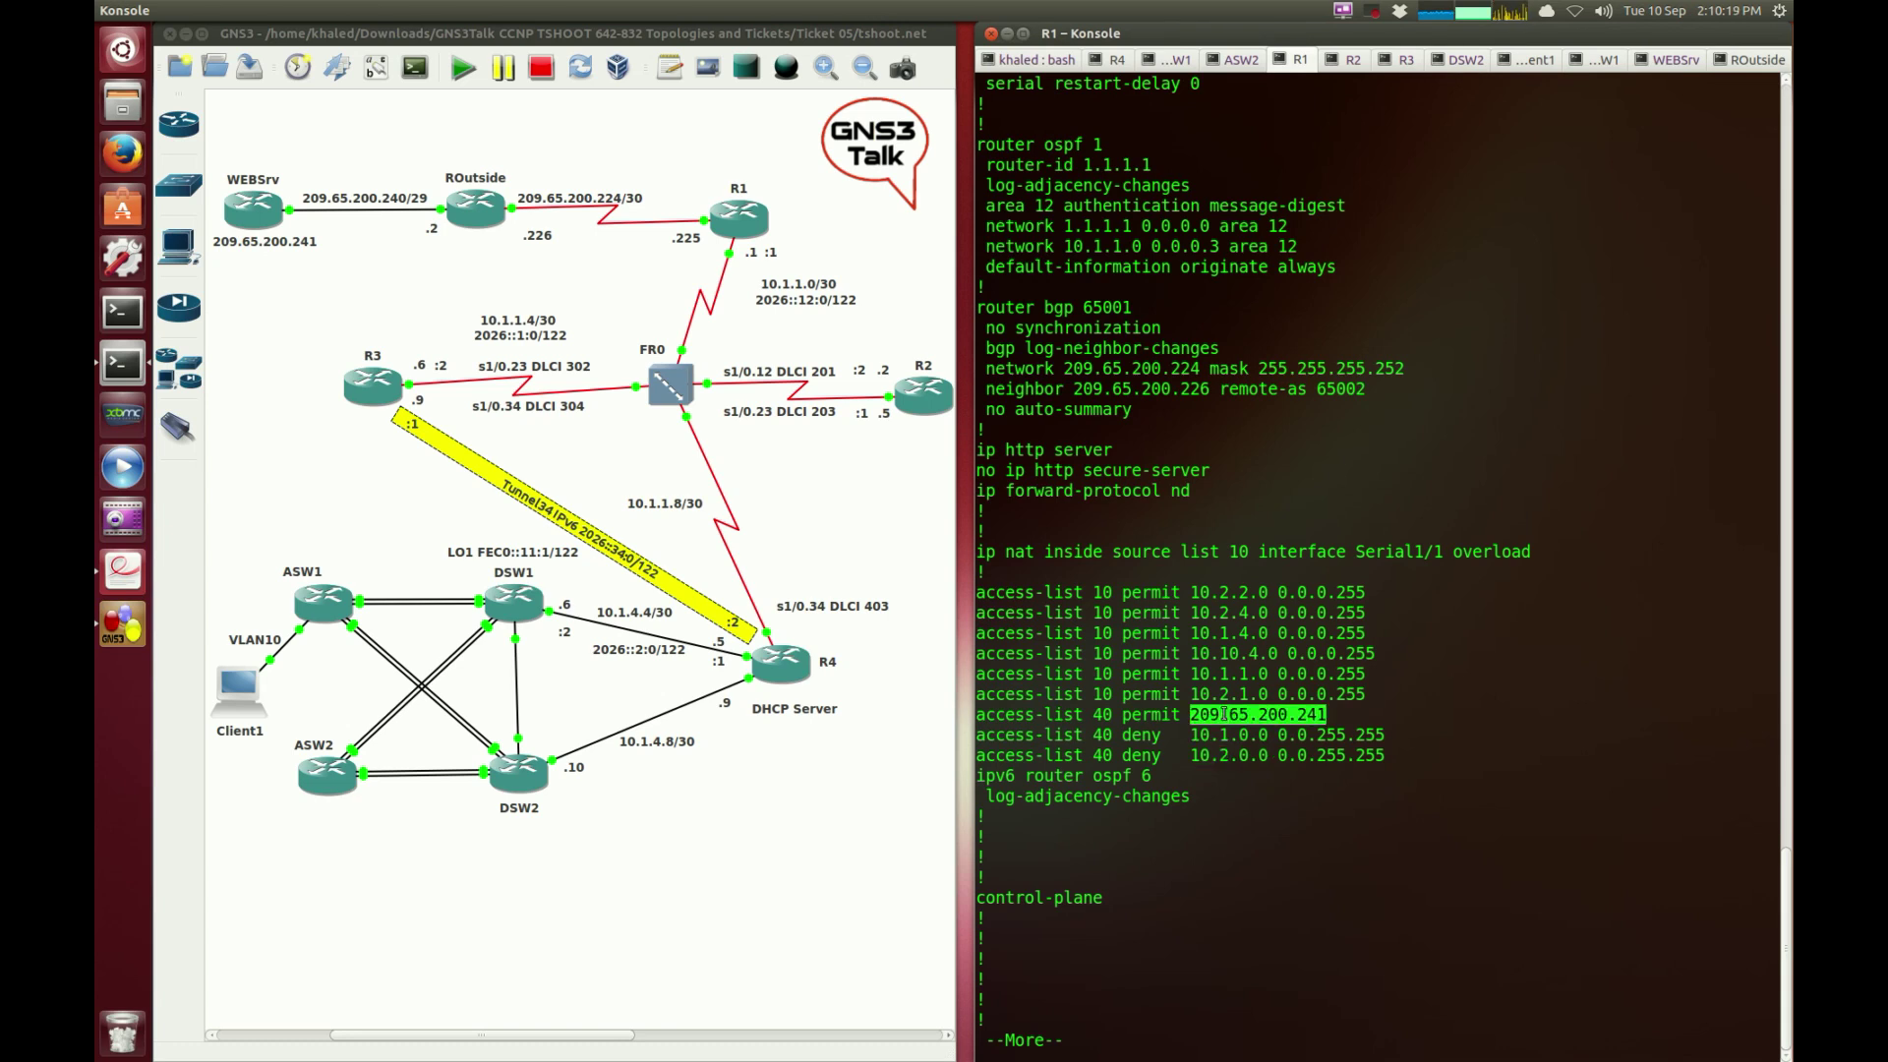
left_click(580, 273)
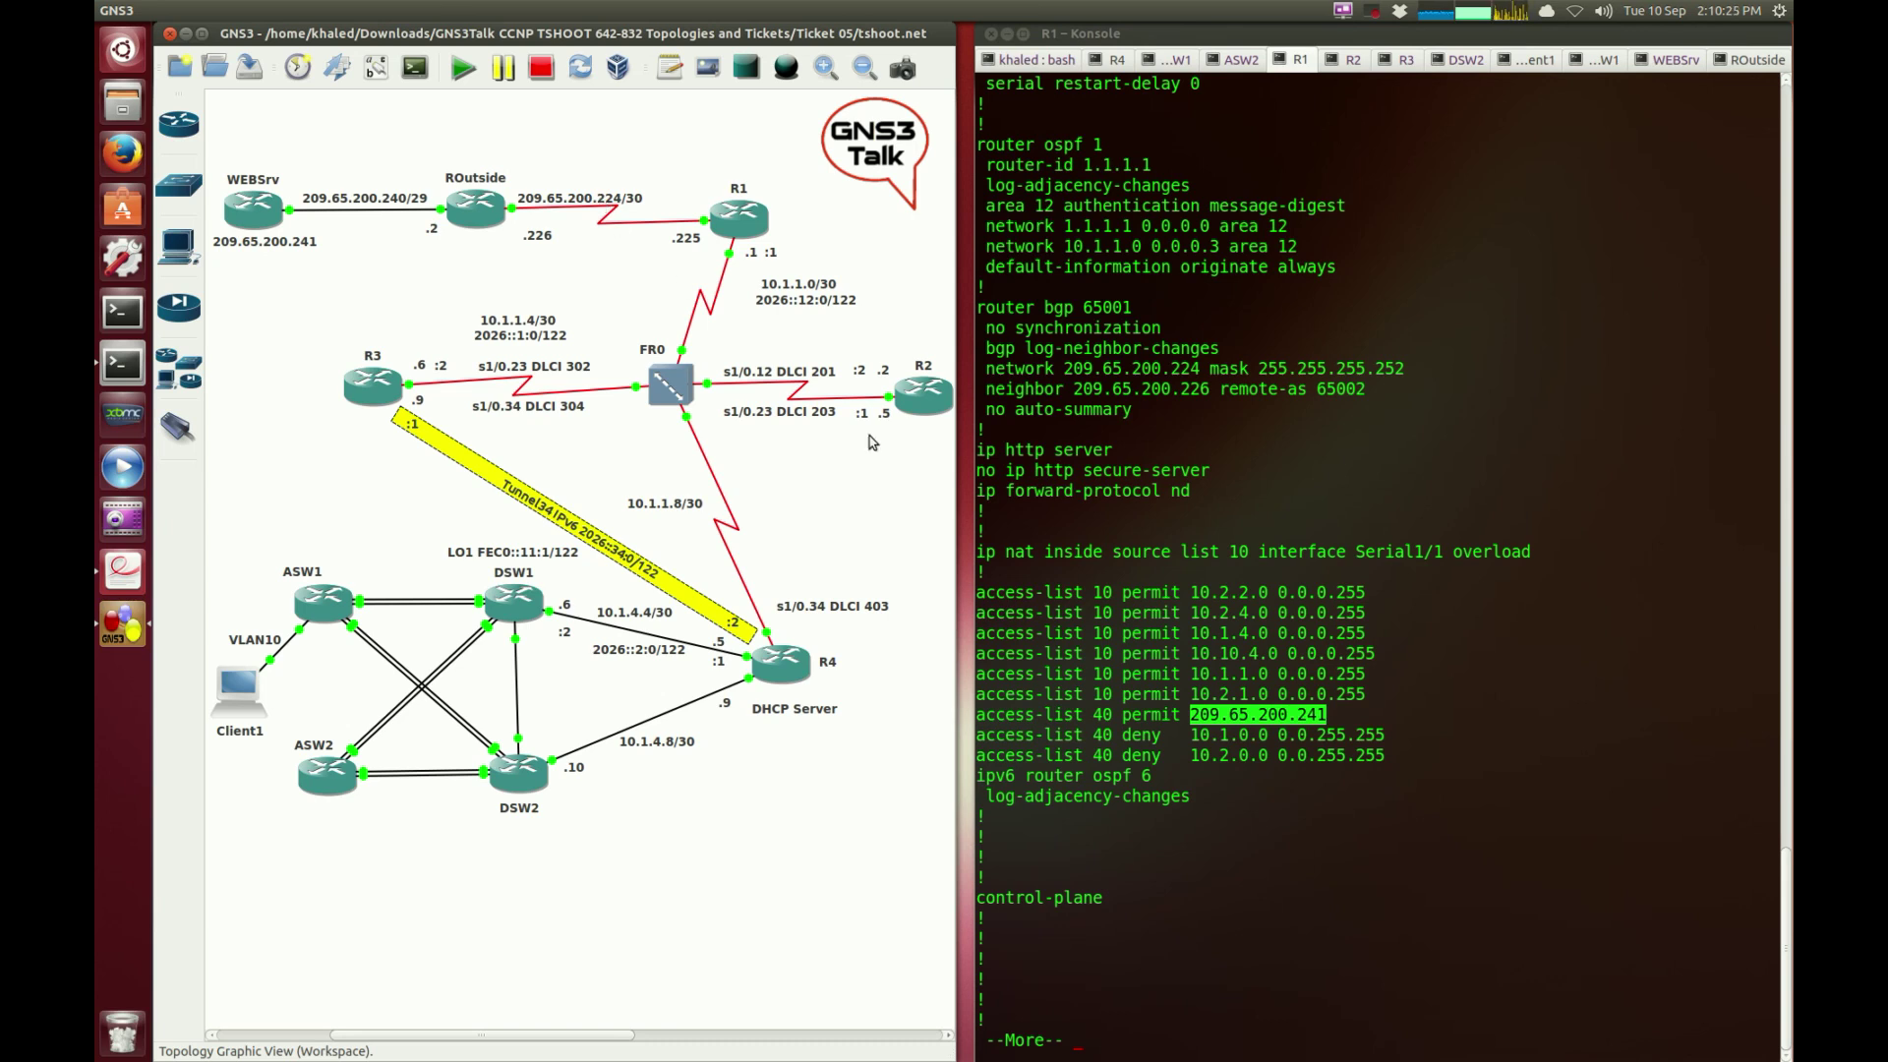
left_click(1215, 714)
double_click(1215, 713)
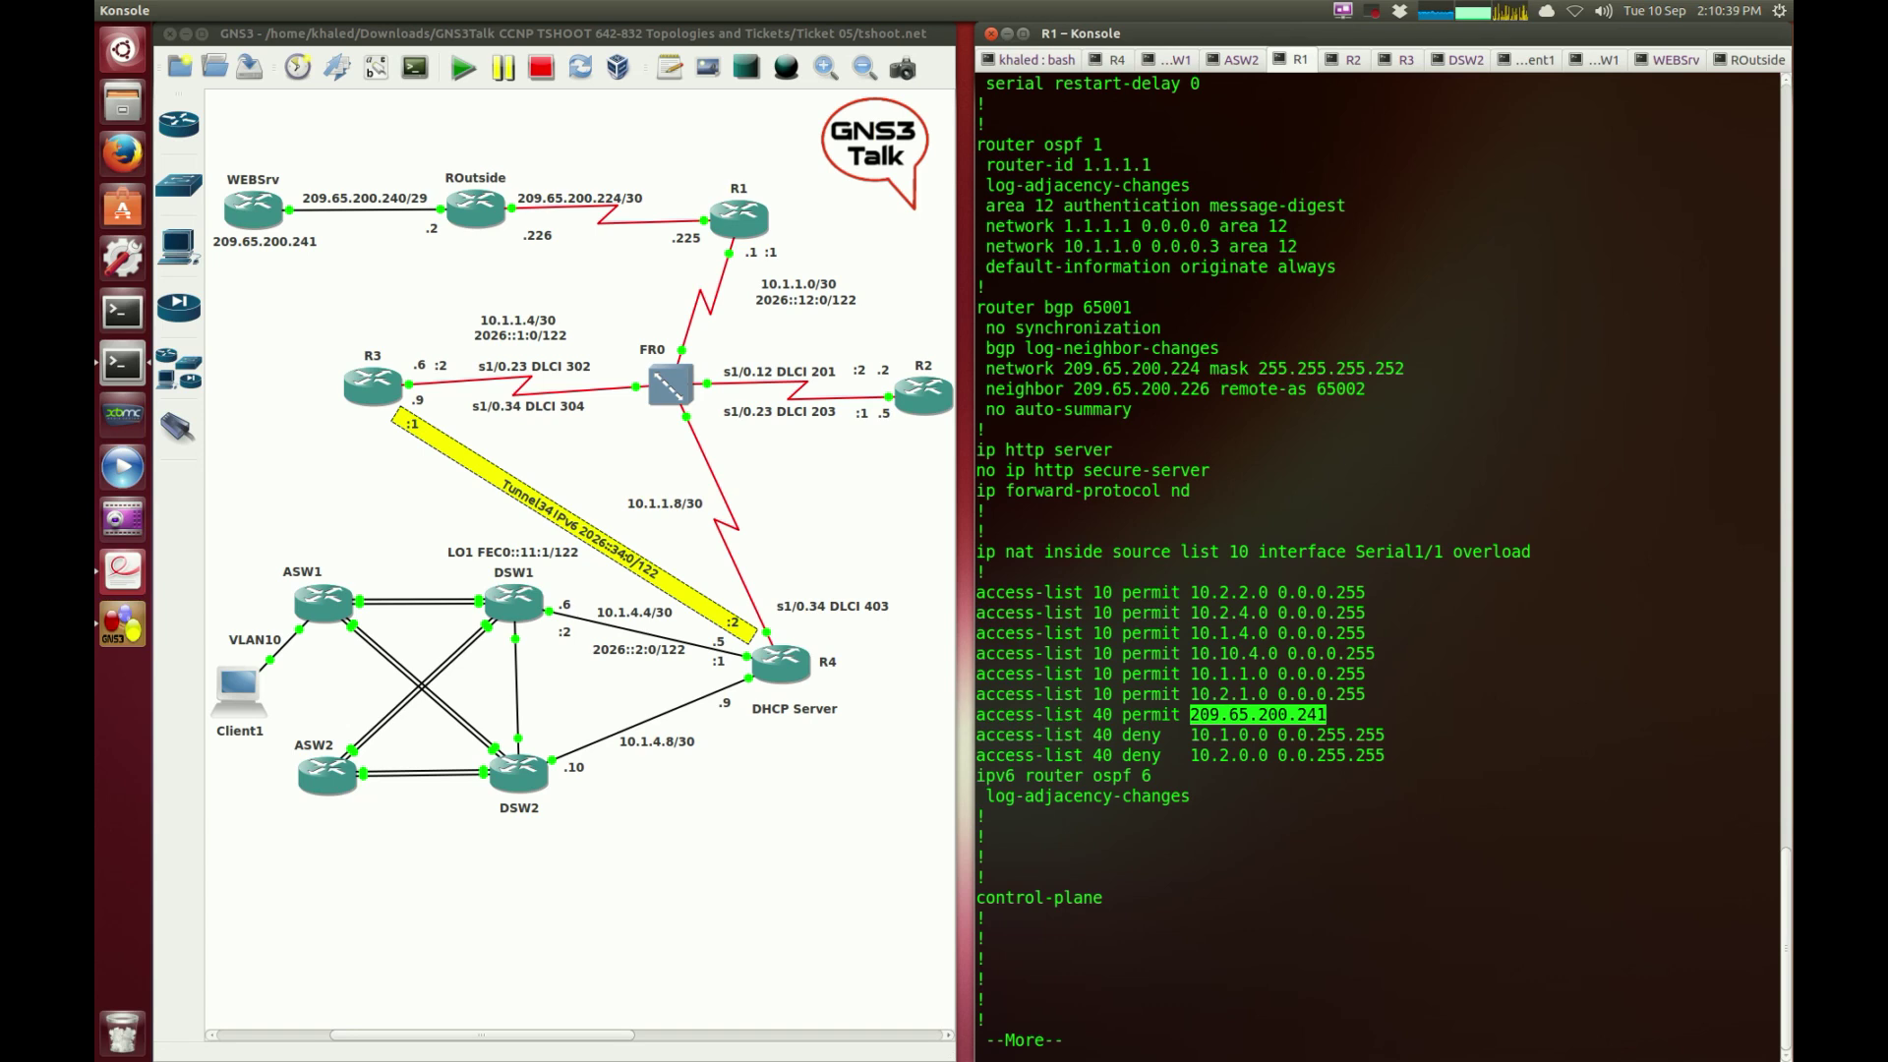
double_click(1266, 712)
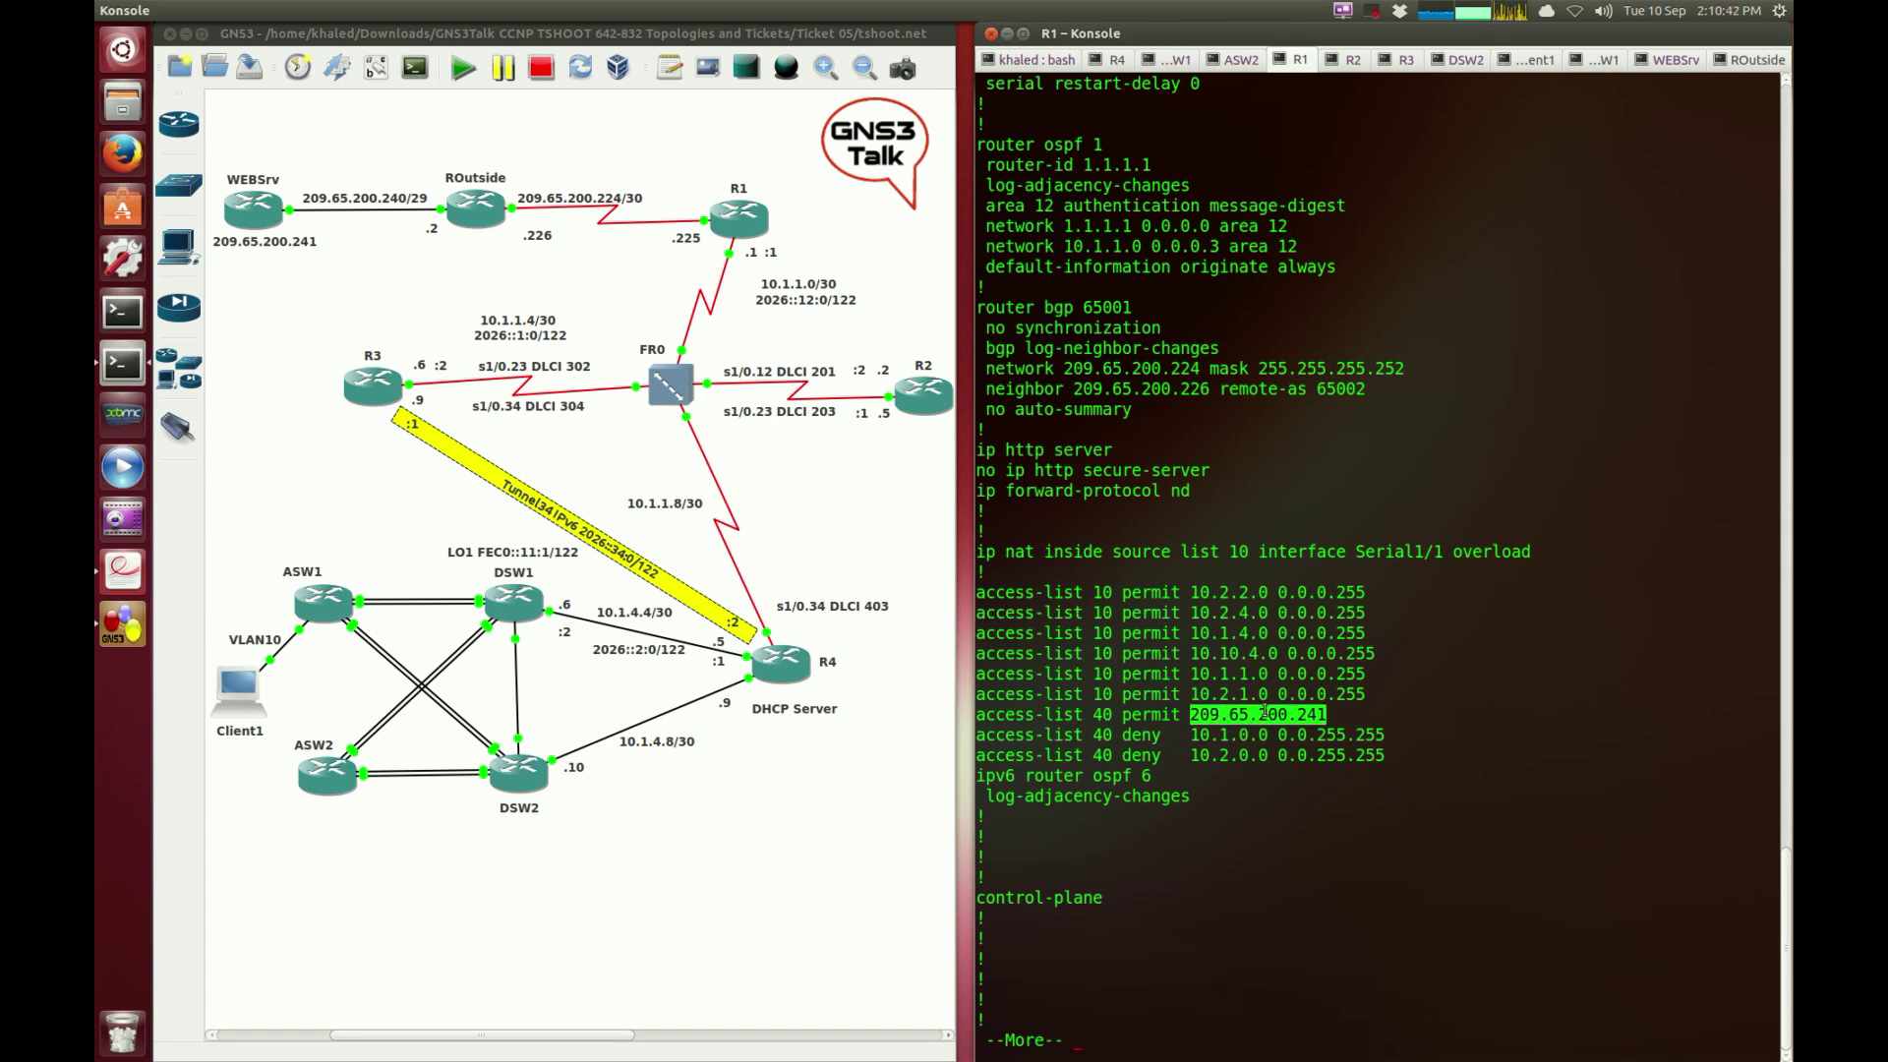
double_click(1318, 715)
left_click(1269, 747)
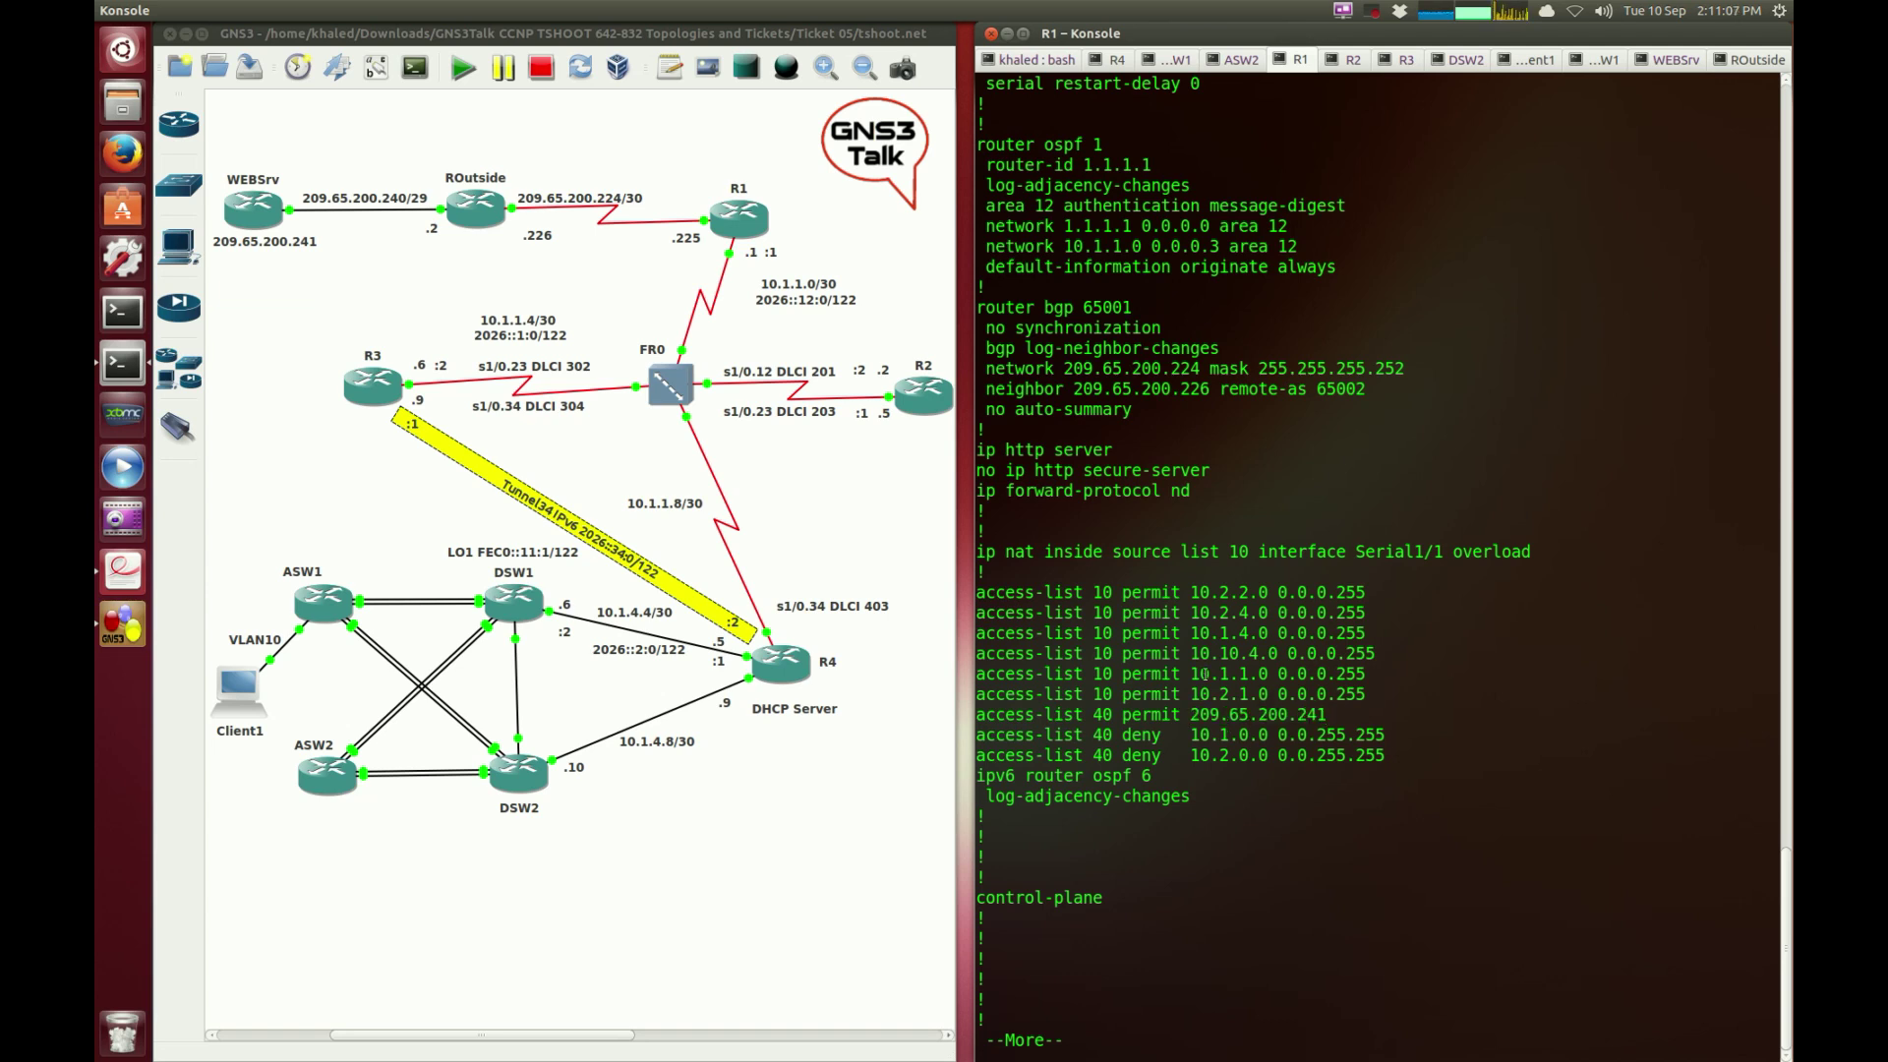
Step: Highlight the access-list 40 permit 209.65.200.241 line and its following deny entry
left_click(577, 279)
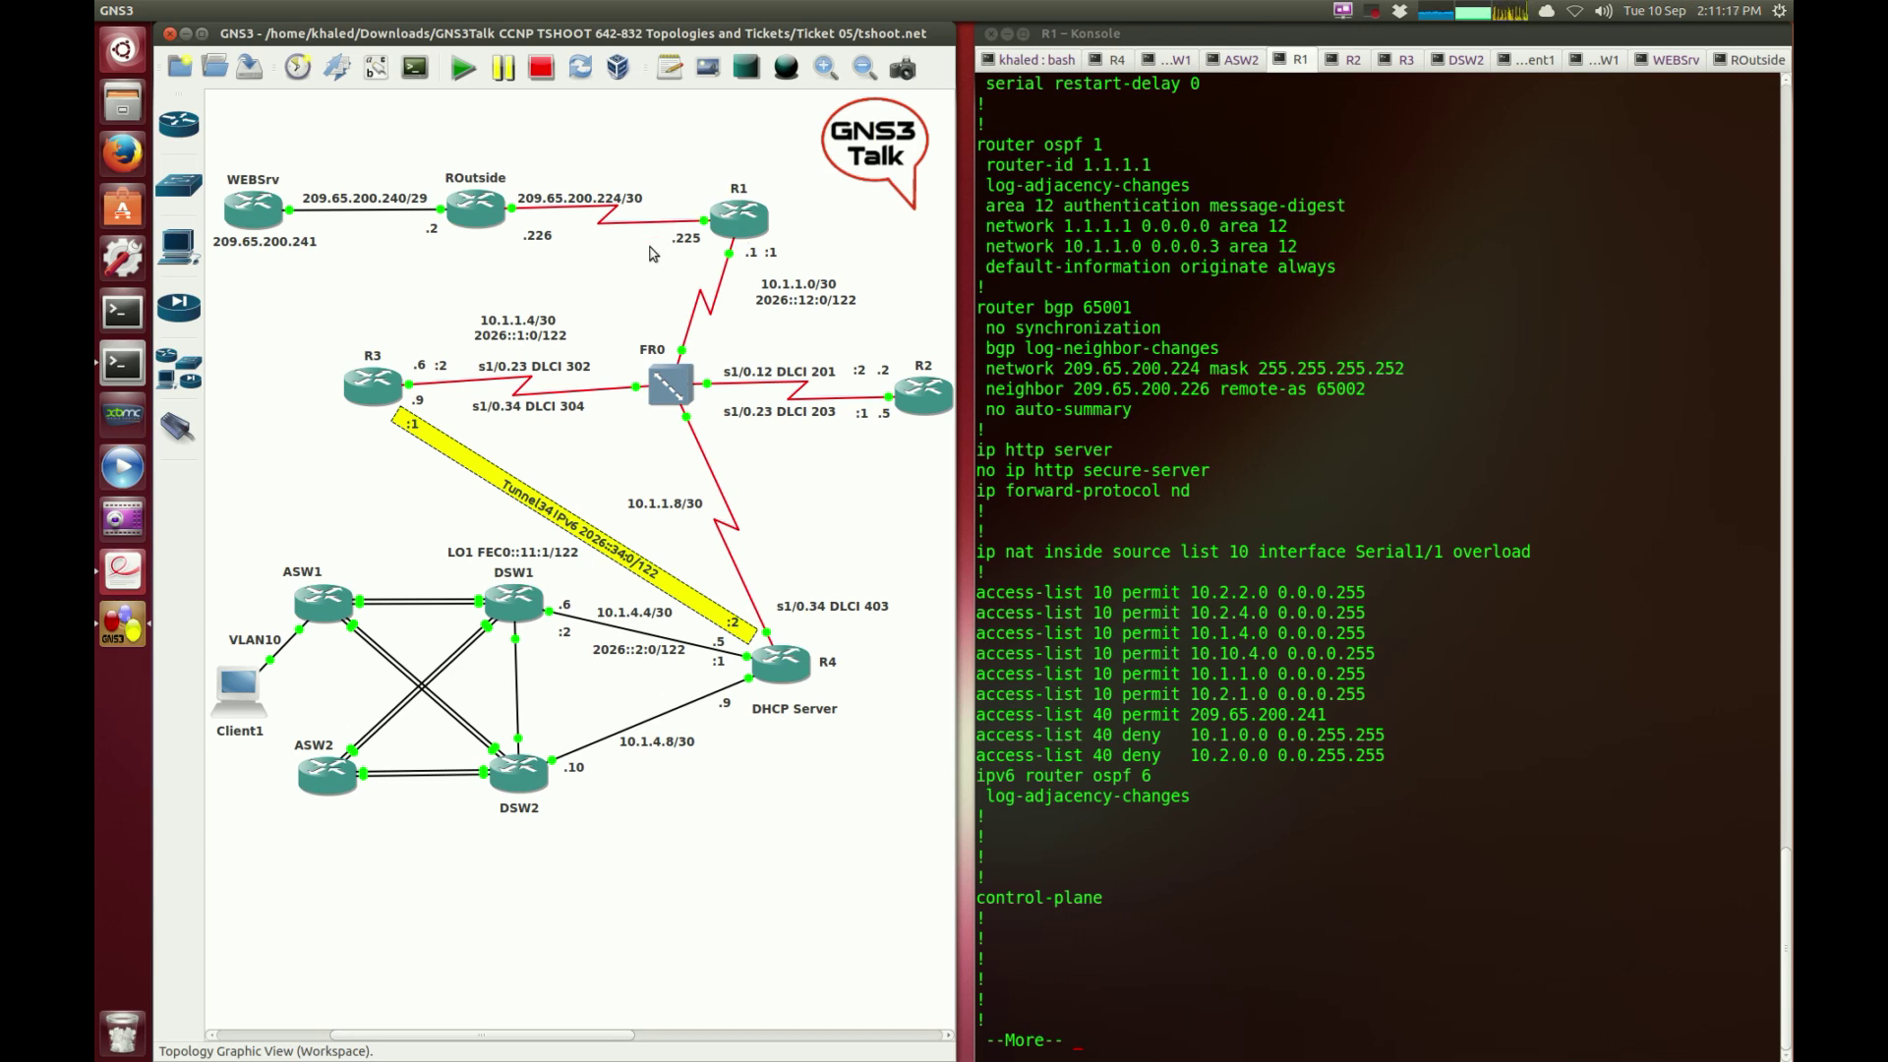
left_click(1146, 726)
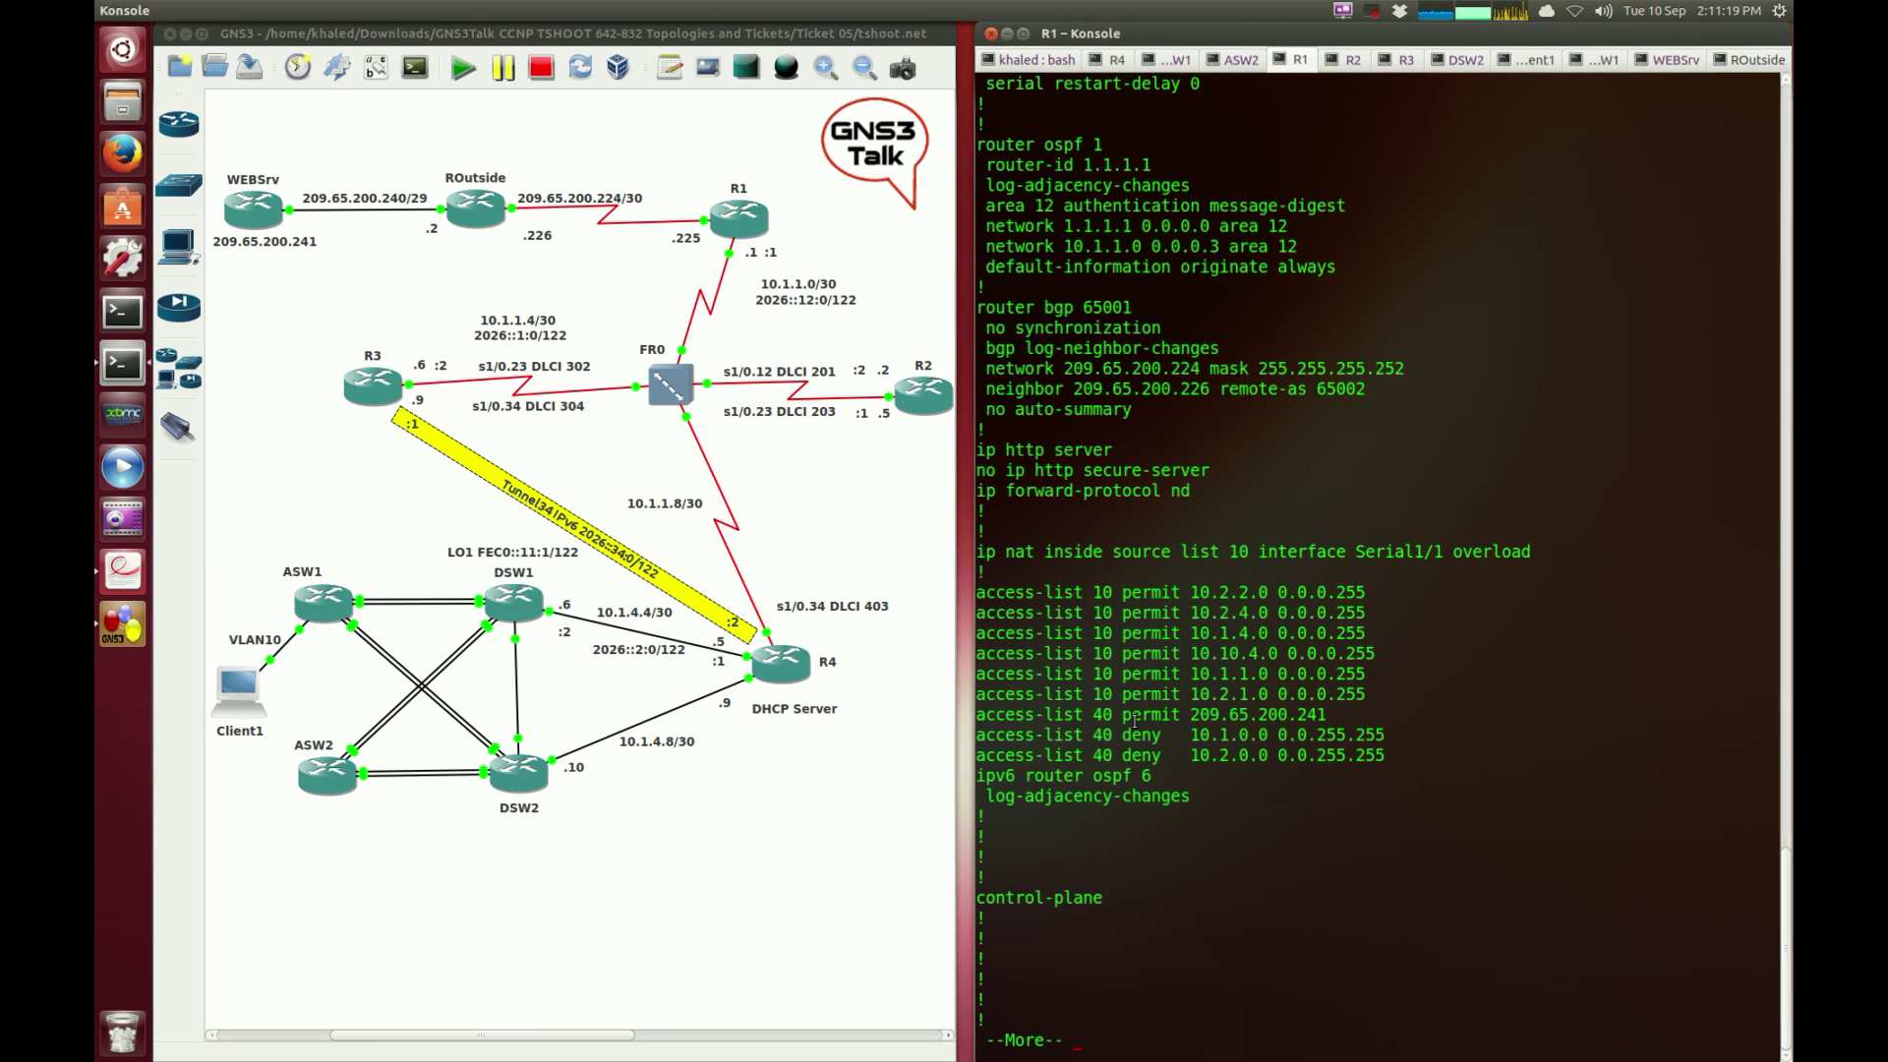
triple_click(1138, 718)
left_click(1133, 733)
double_click(1136, 734)
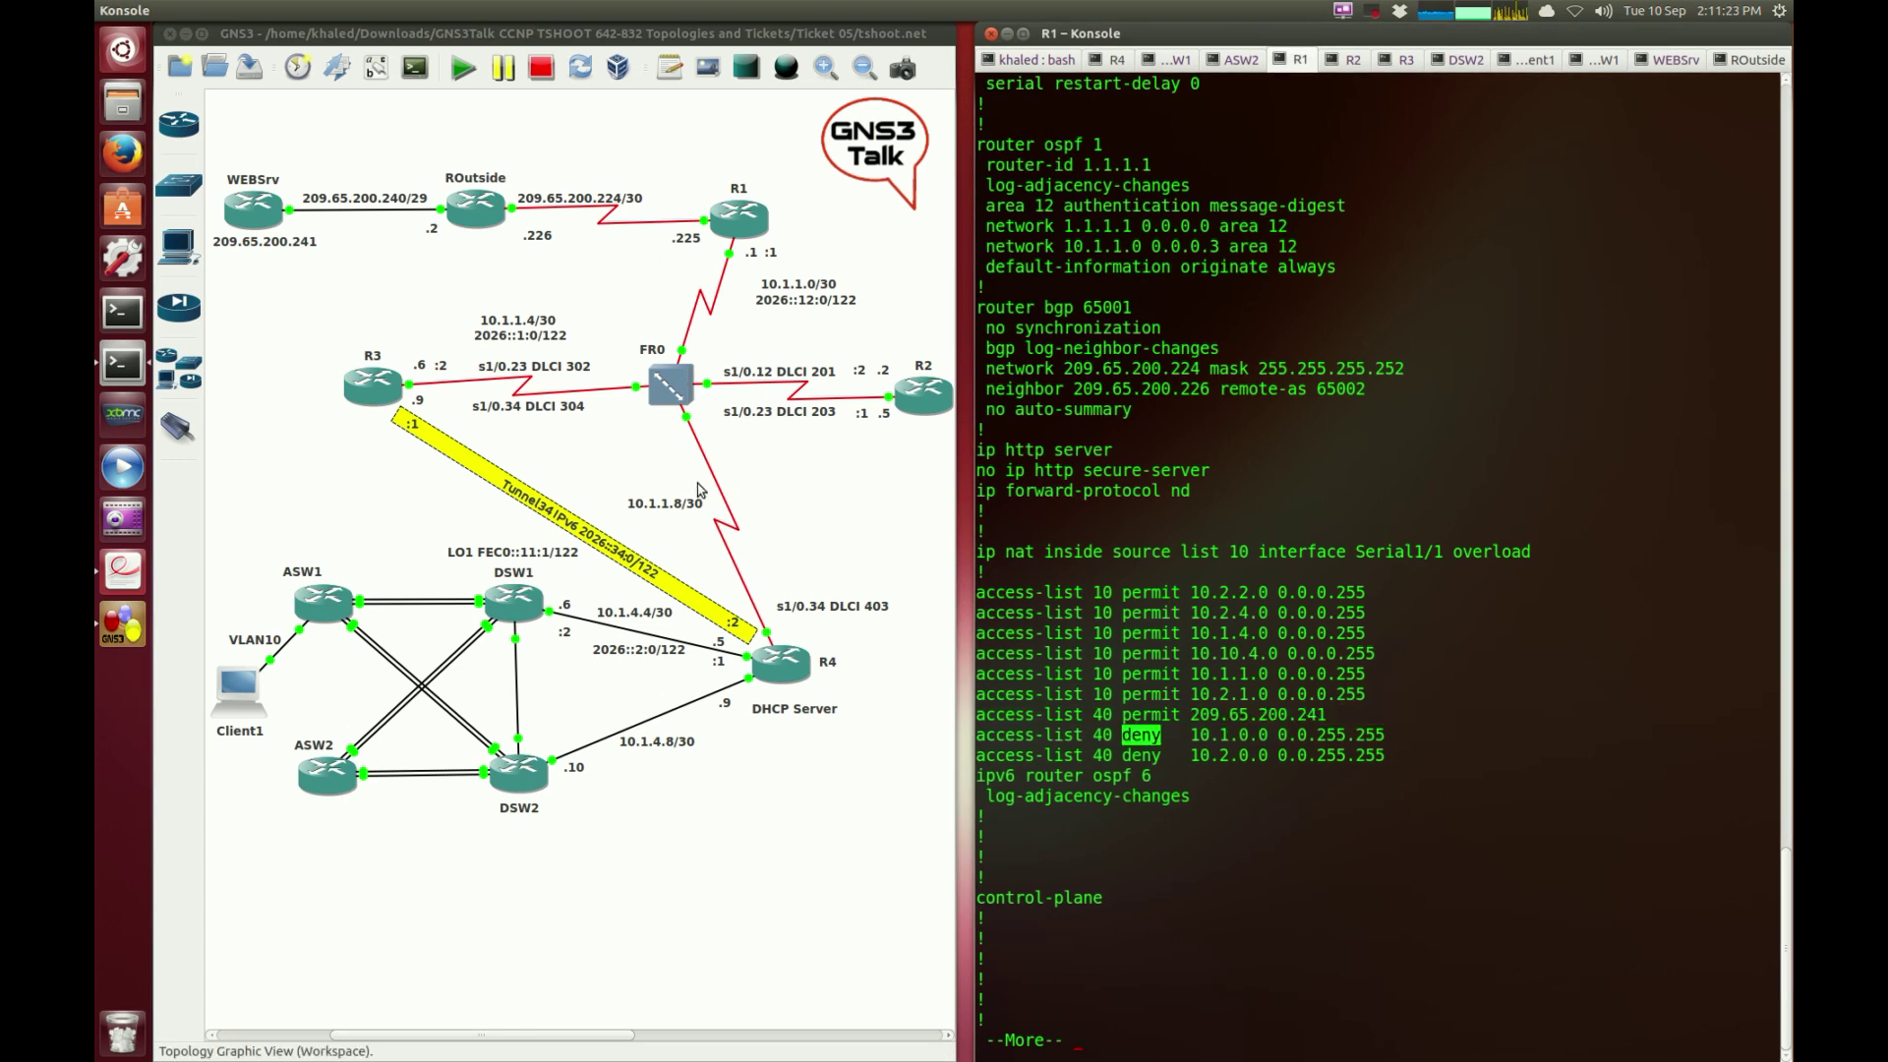
left_click(575, 258)
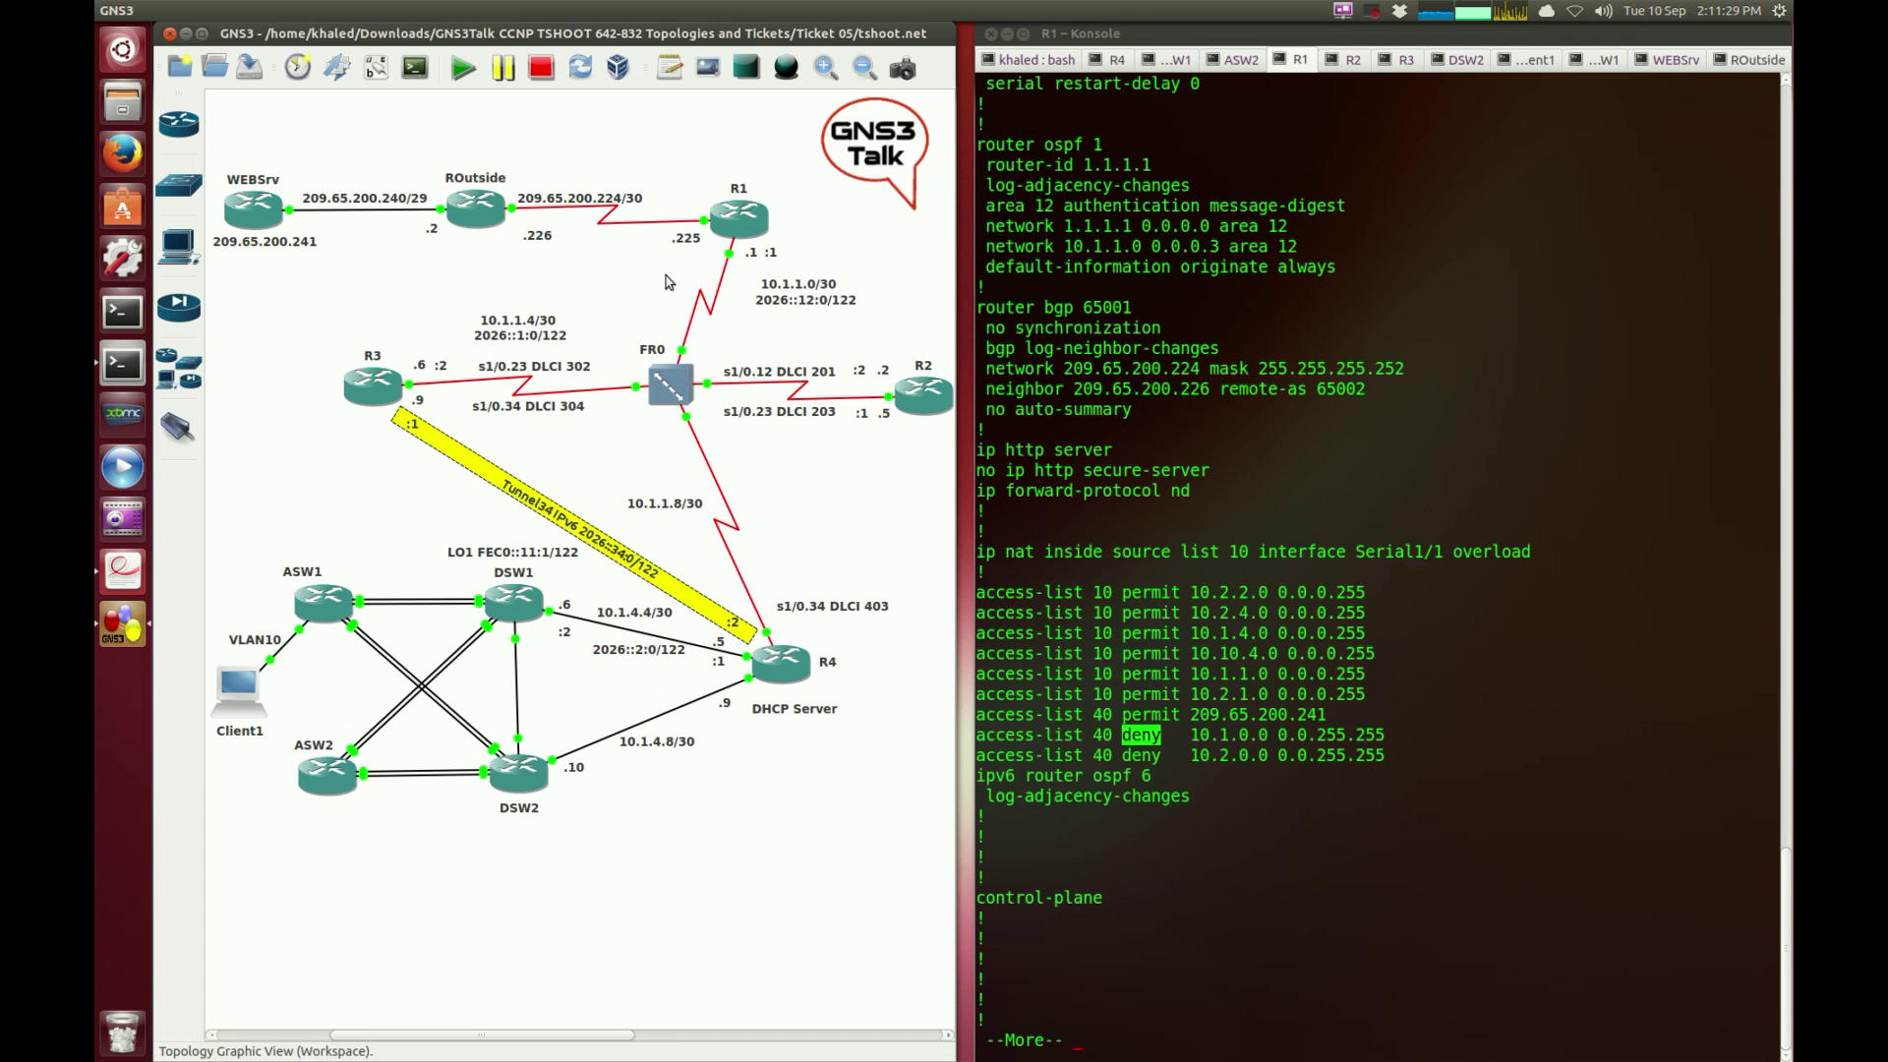
triple_click(1051, 714)
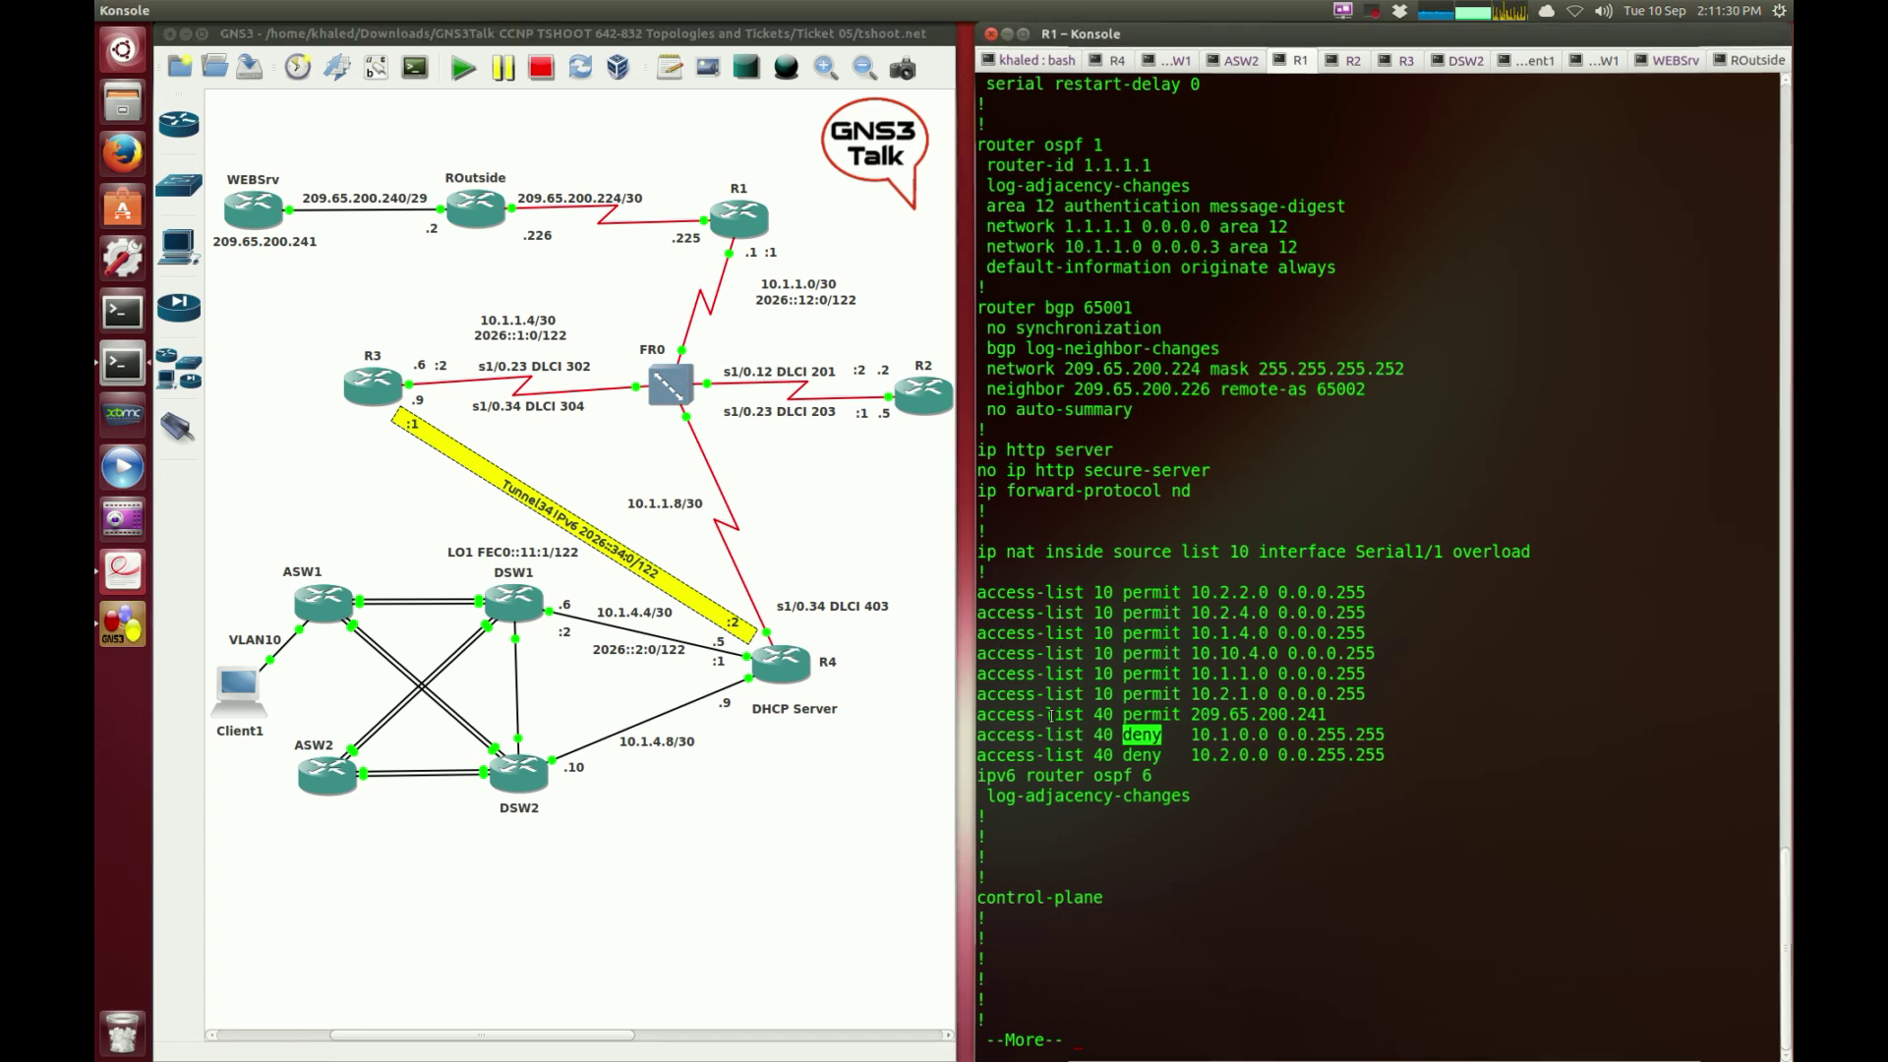
left_click(1123, 715)
Step: Quit the listing and enter standard access-list 40 configuration on R1 with conf t
key("q")
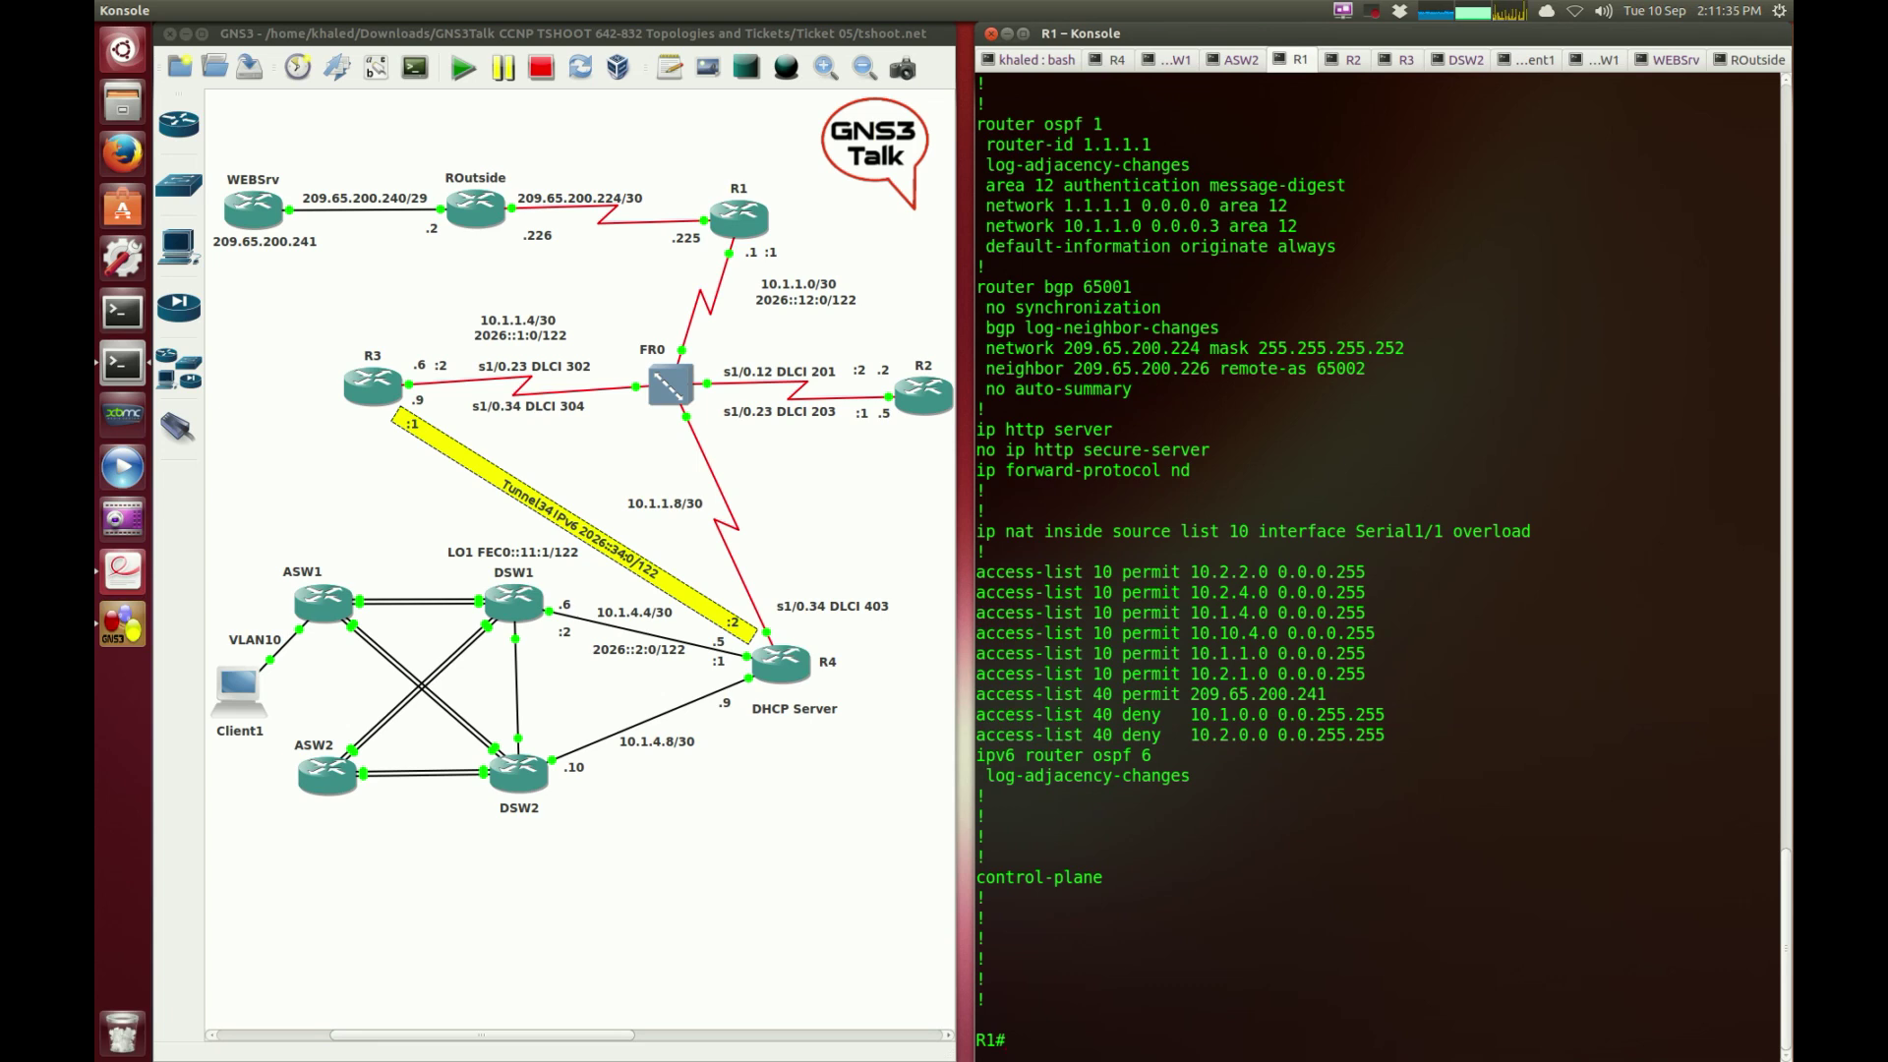
type("conf t")
key("Return")
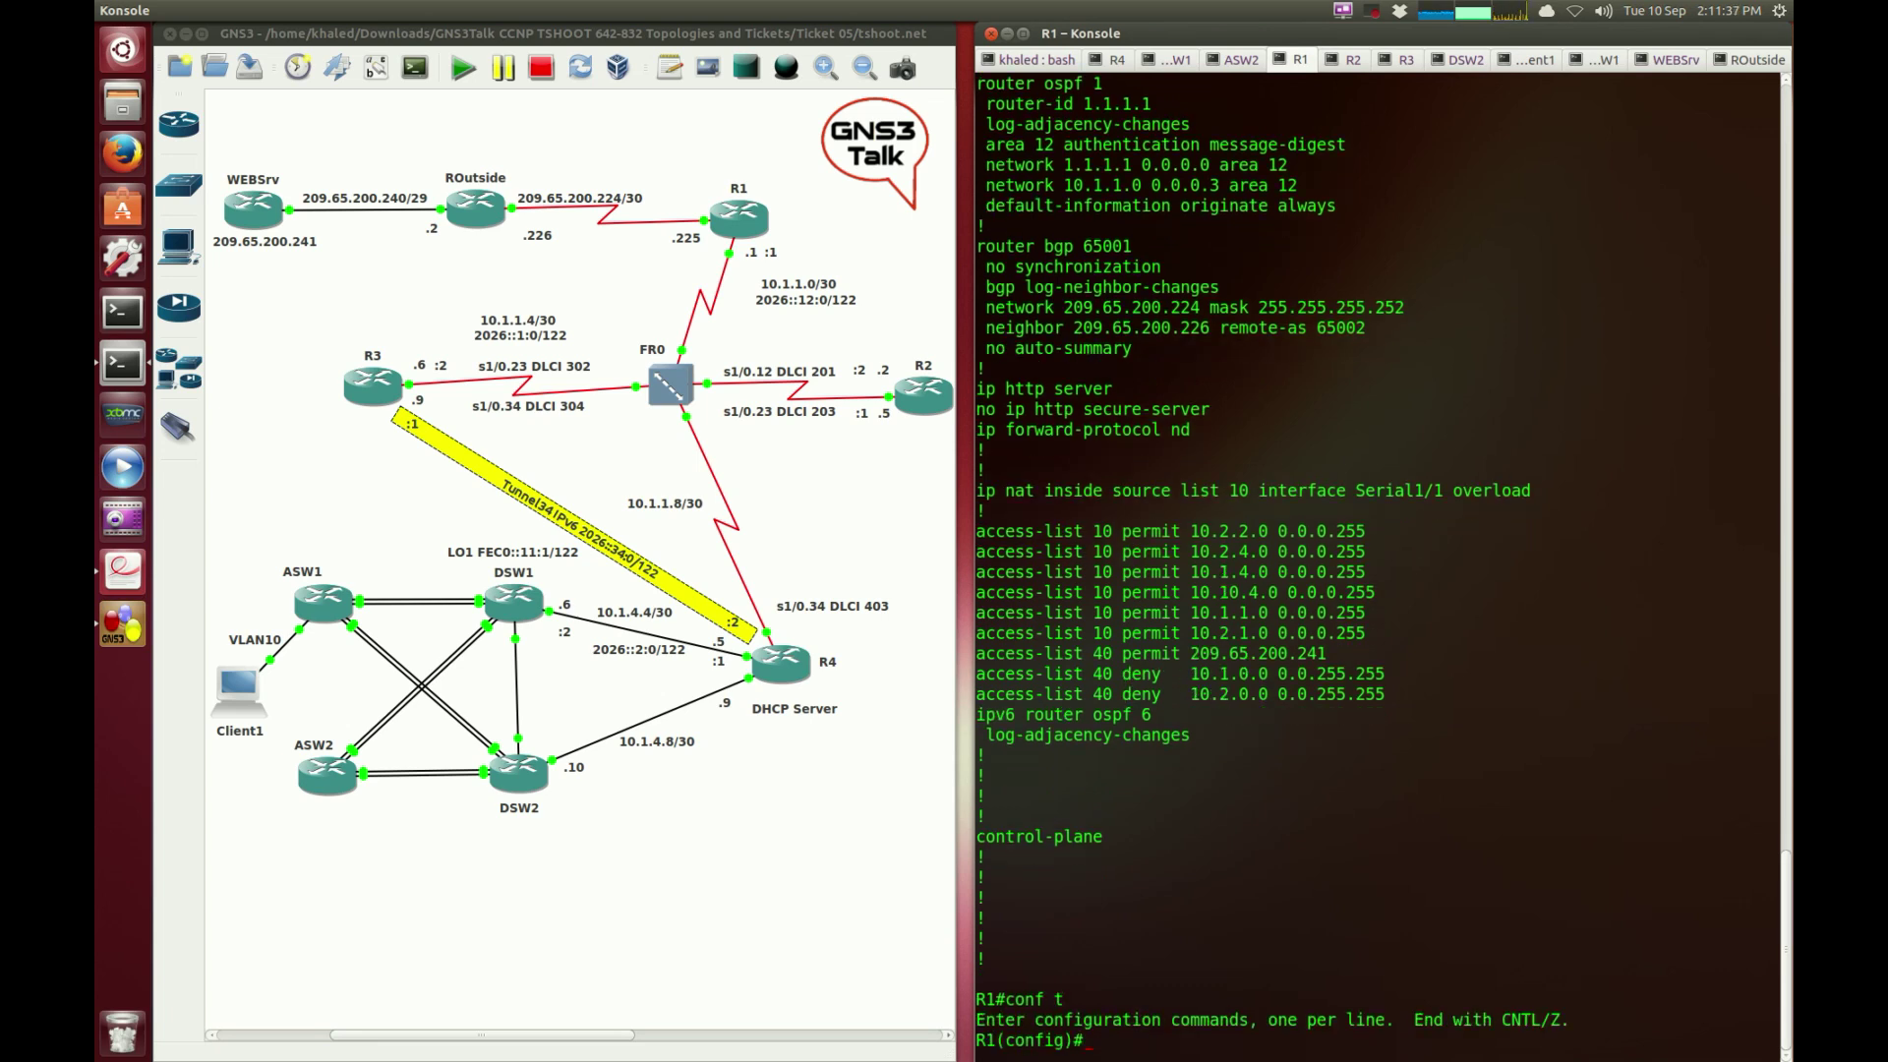
type("ip acce")
key("Tab")
type("st")
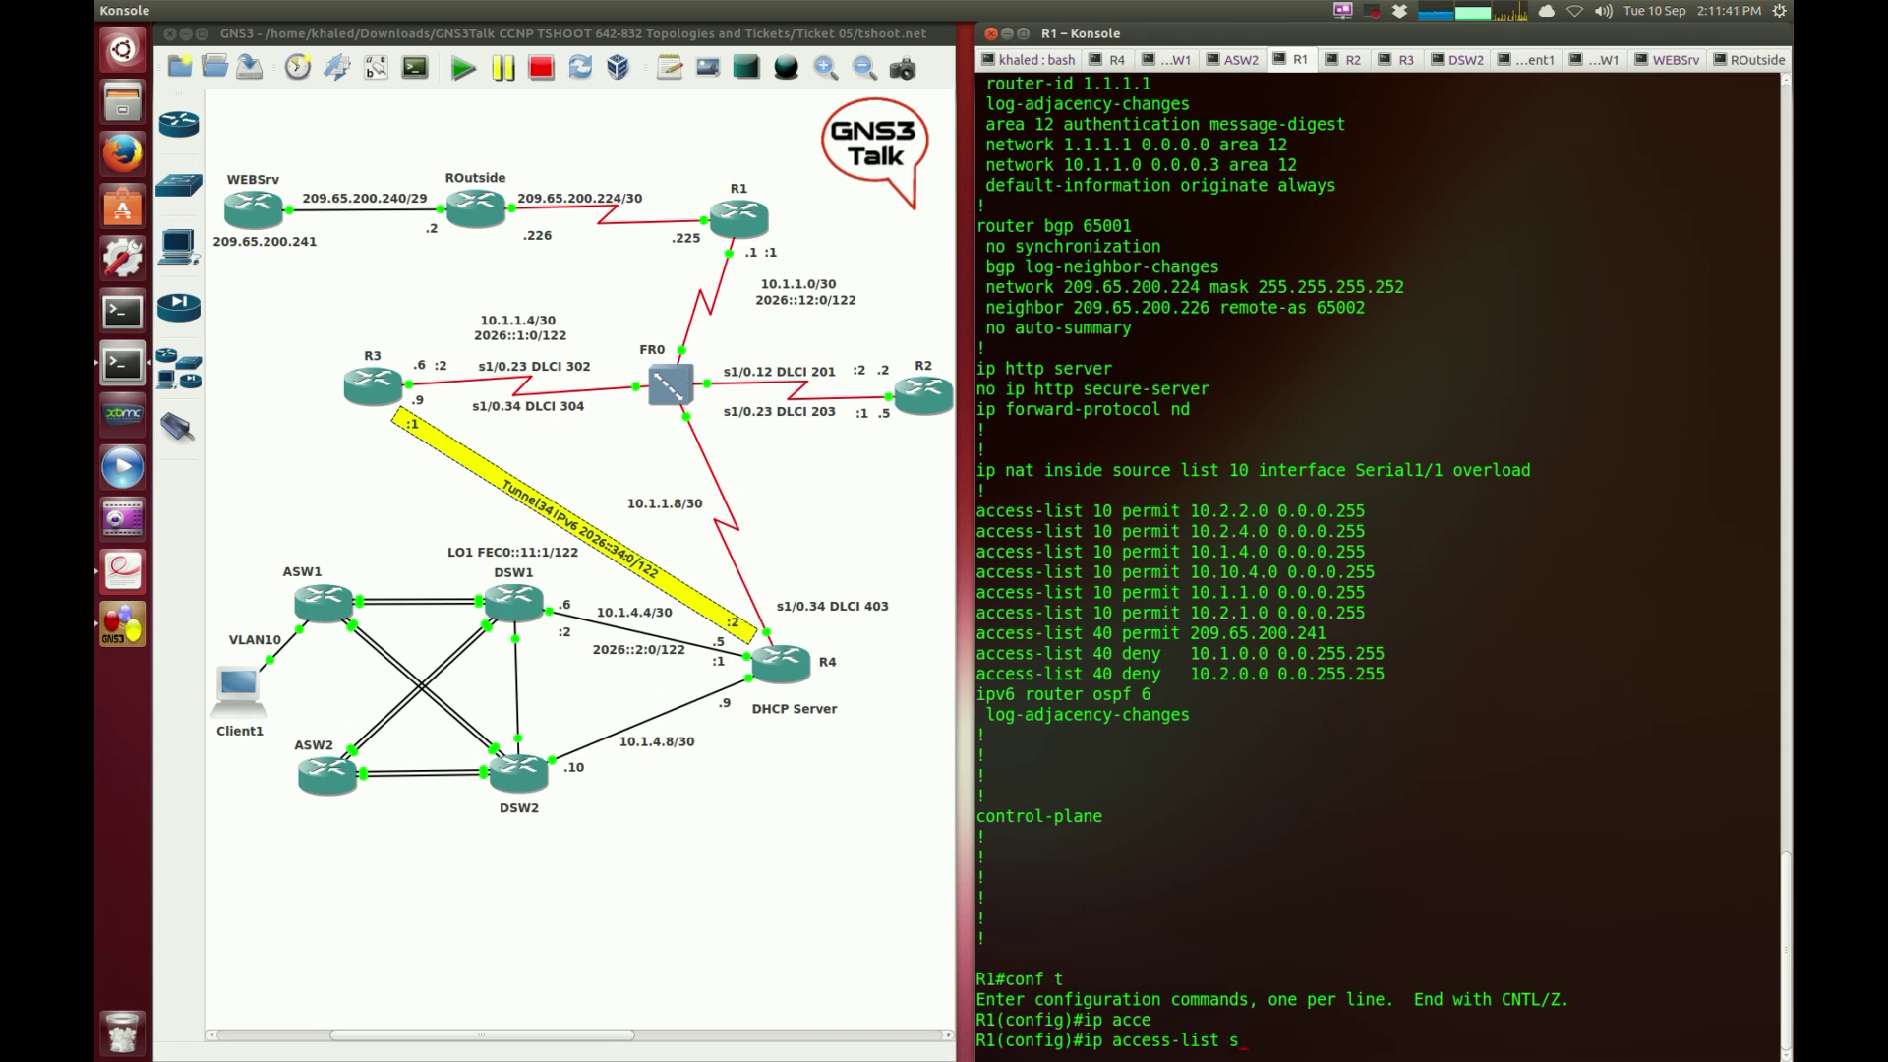
key("Tab")
type("40")
key("Return")
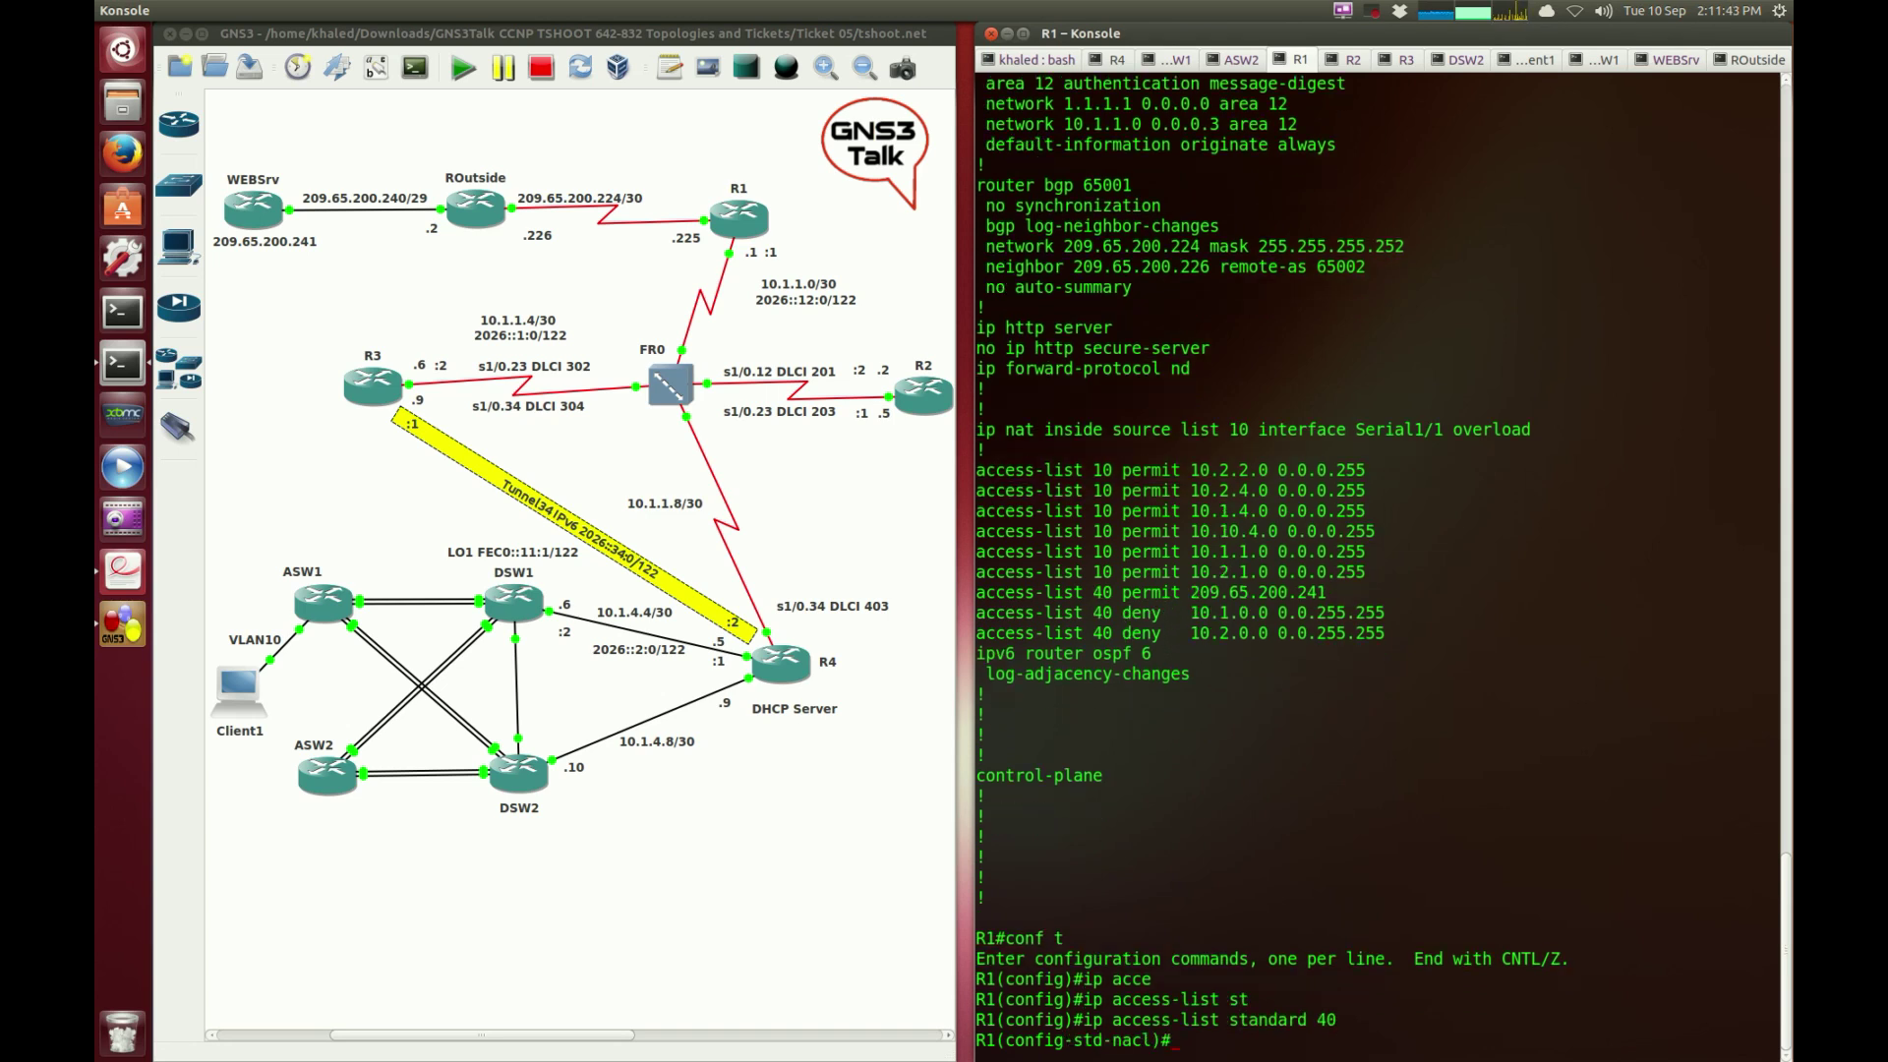
Step: Add permit 209.65.200.224 0.0.0.3 to access-list 40, exit configuration, and re-run show running-config
type("permi")
key("Tab")
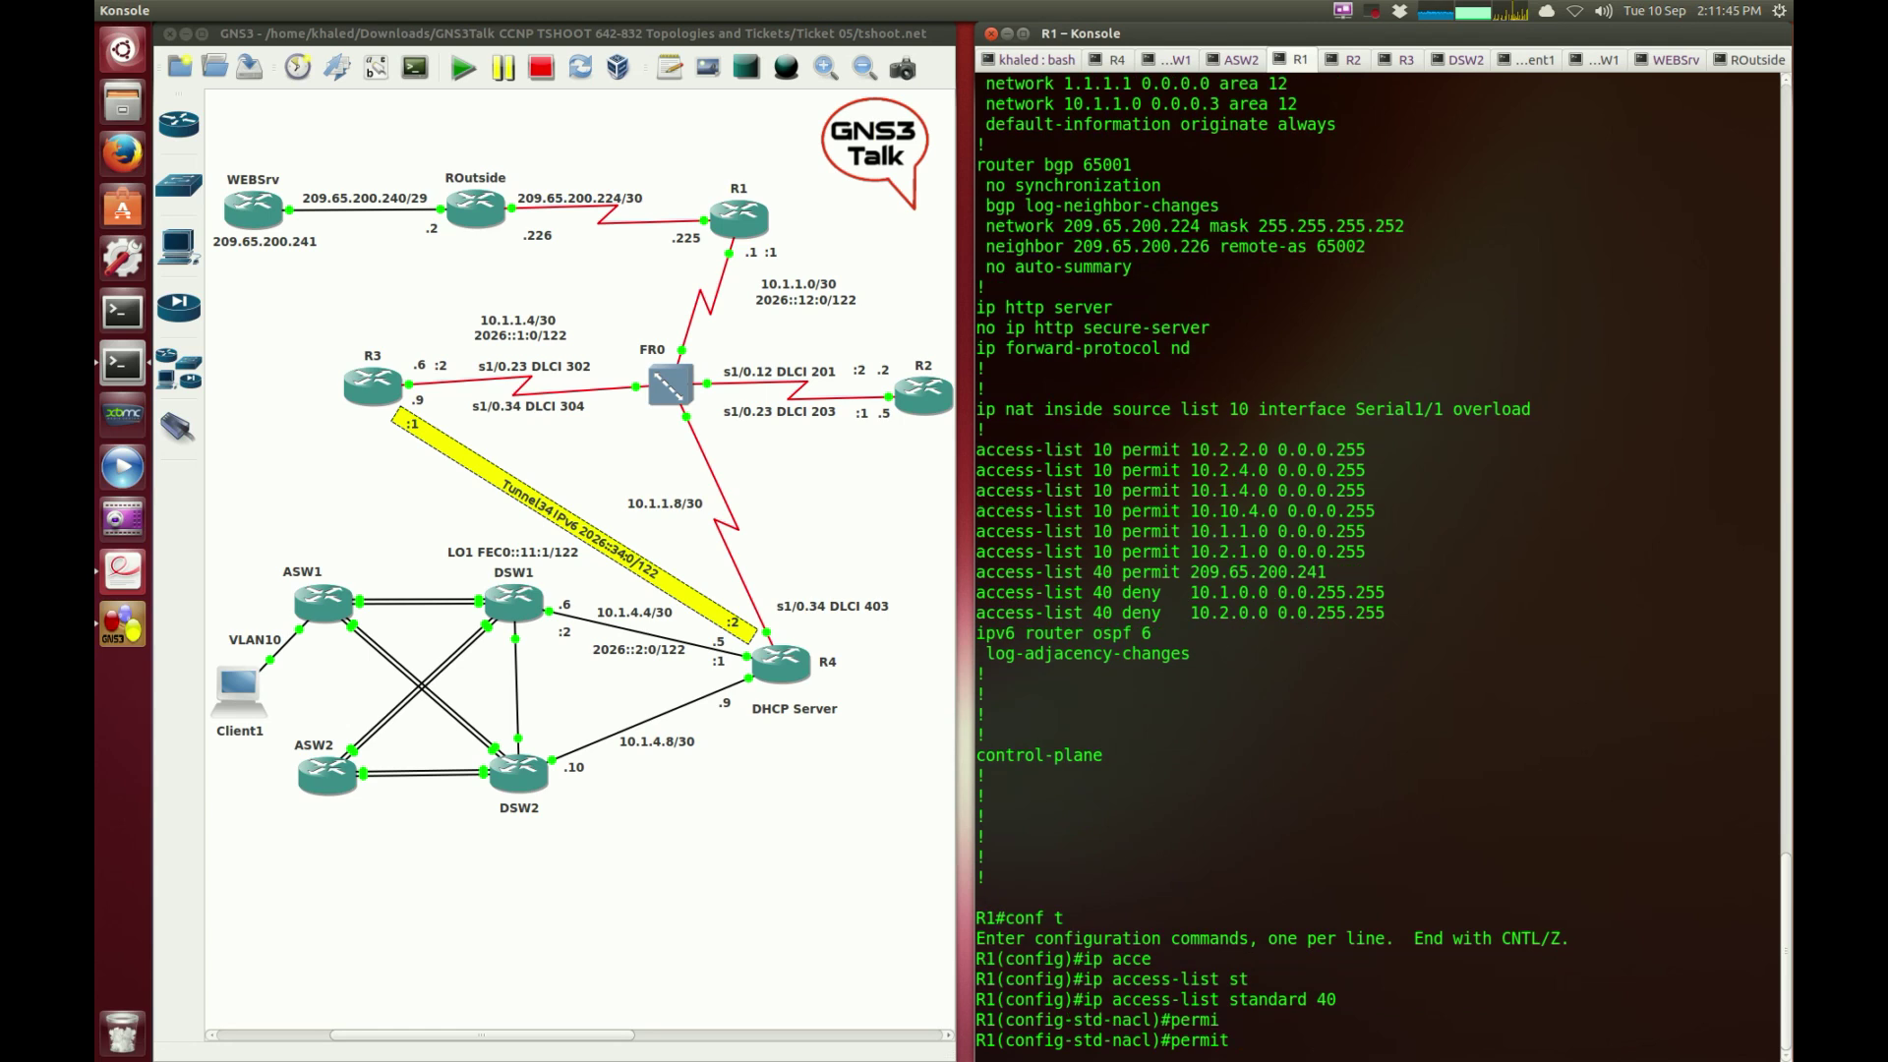
type("209.65.200.224 0.0.0.3 ")
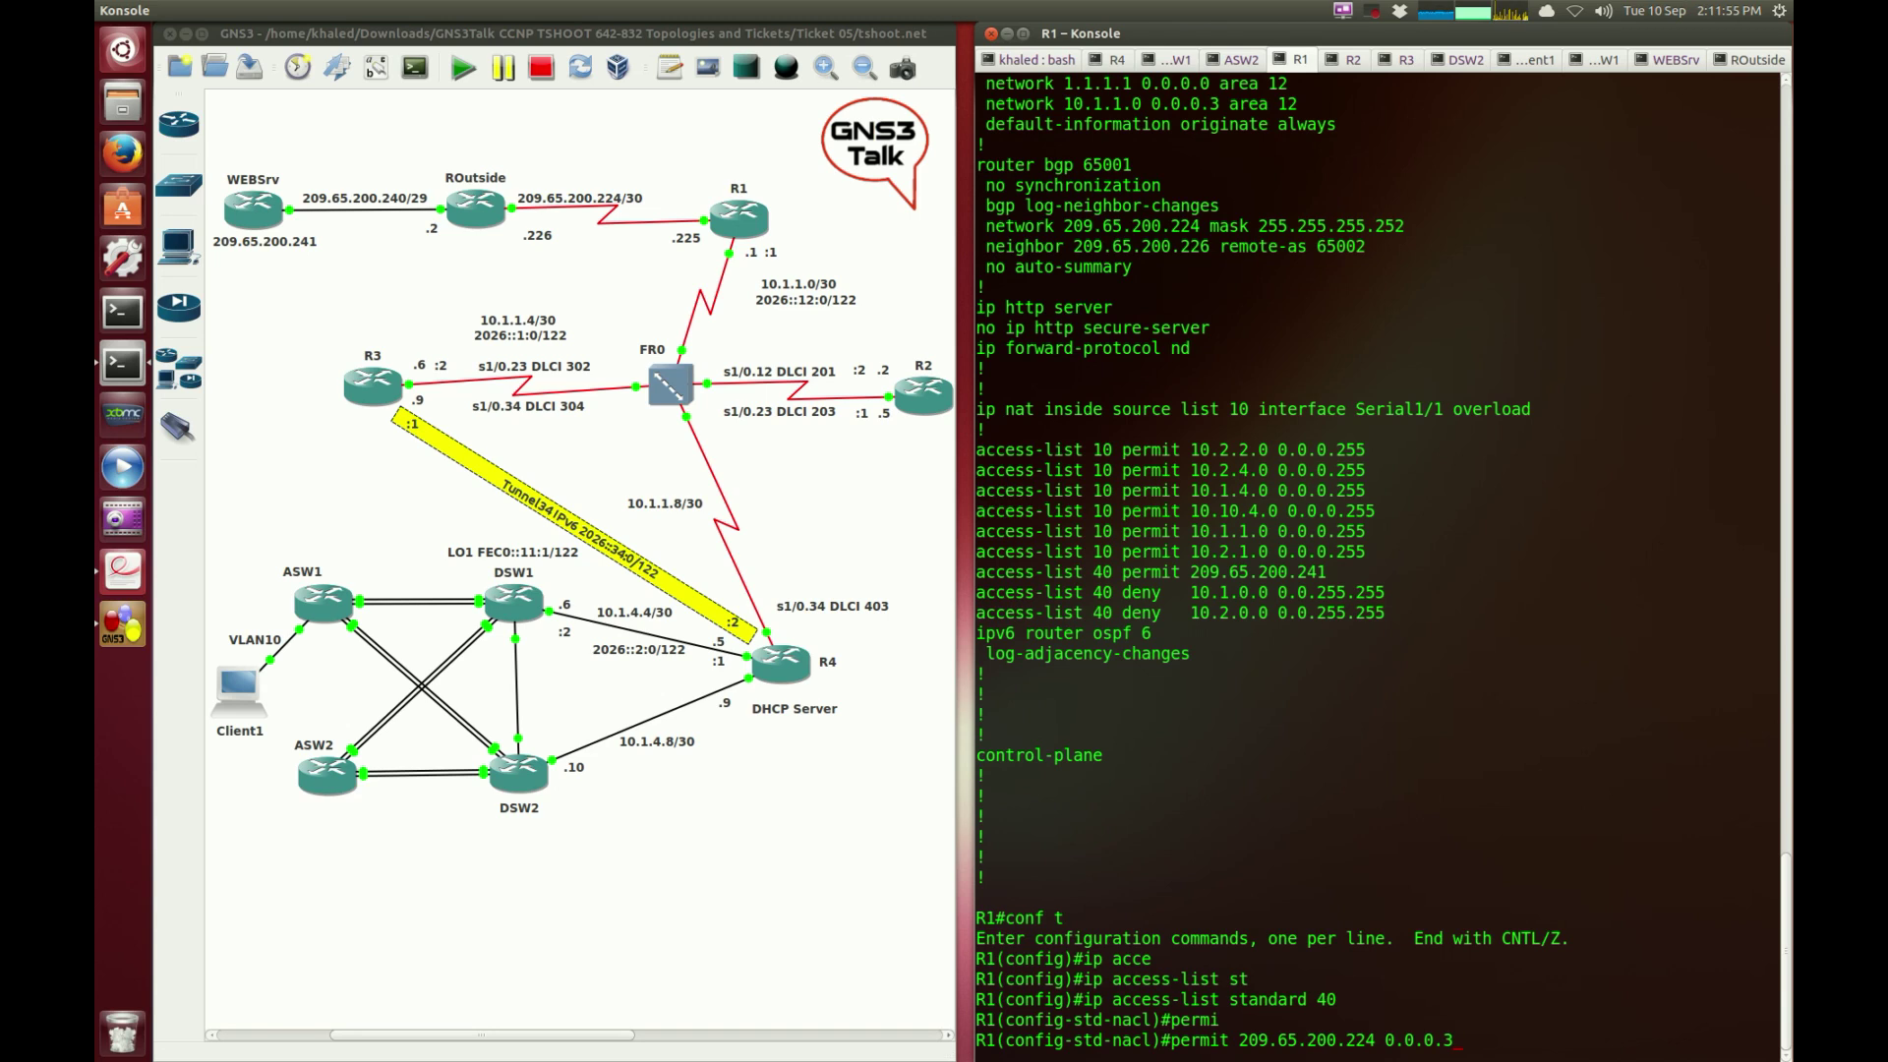
type("?")
key("Return")
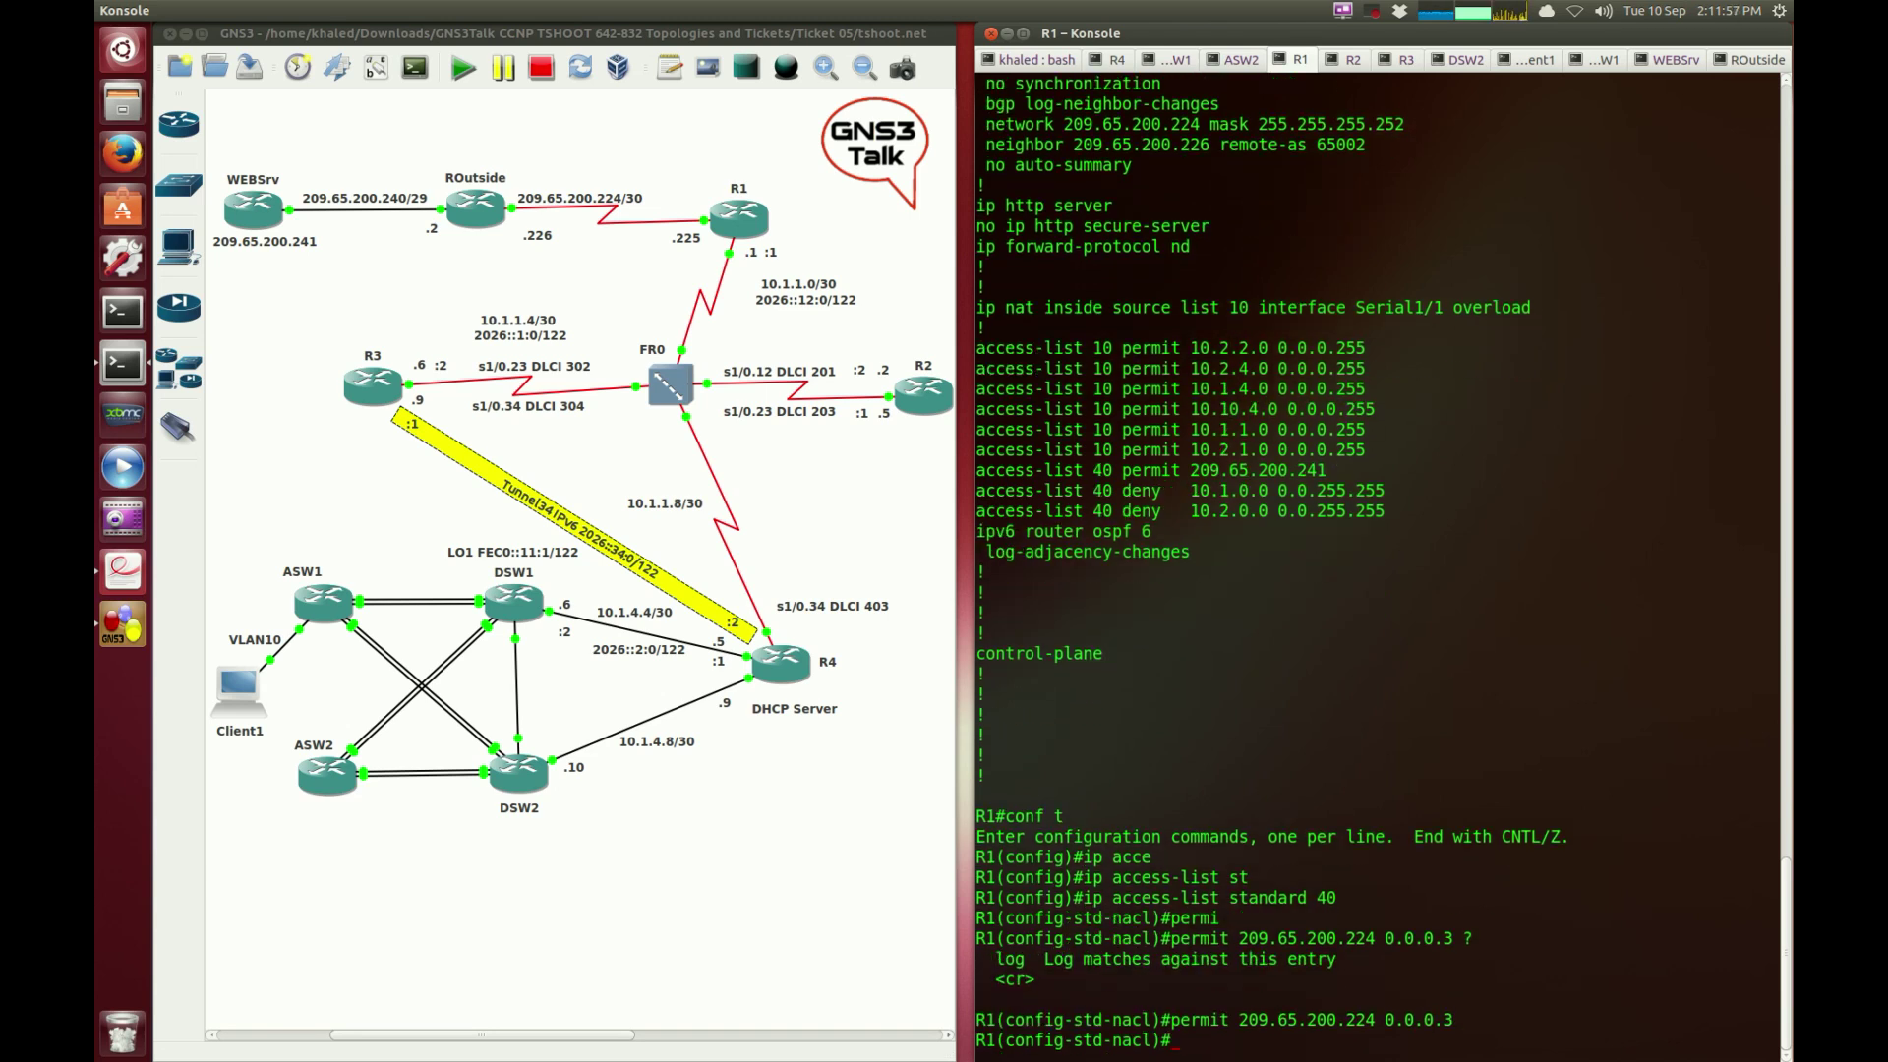
key("ctrl+z")
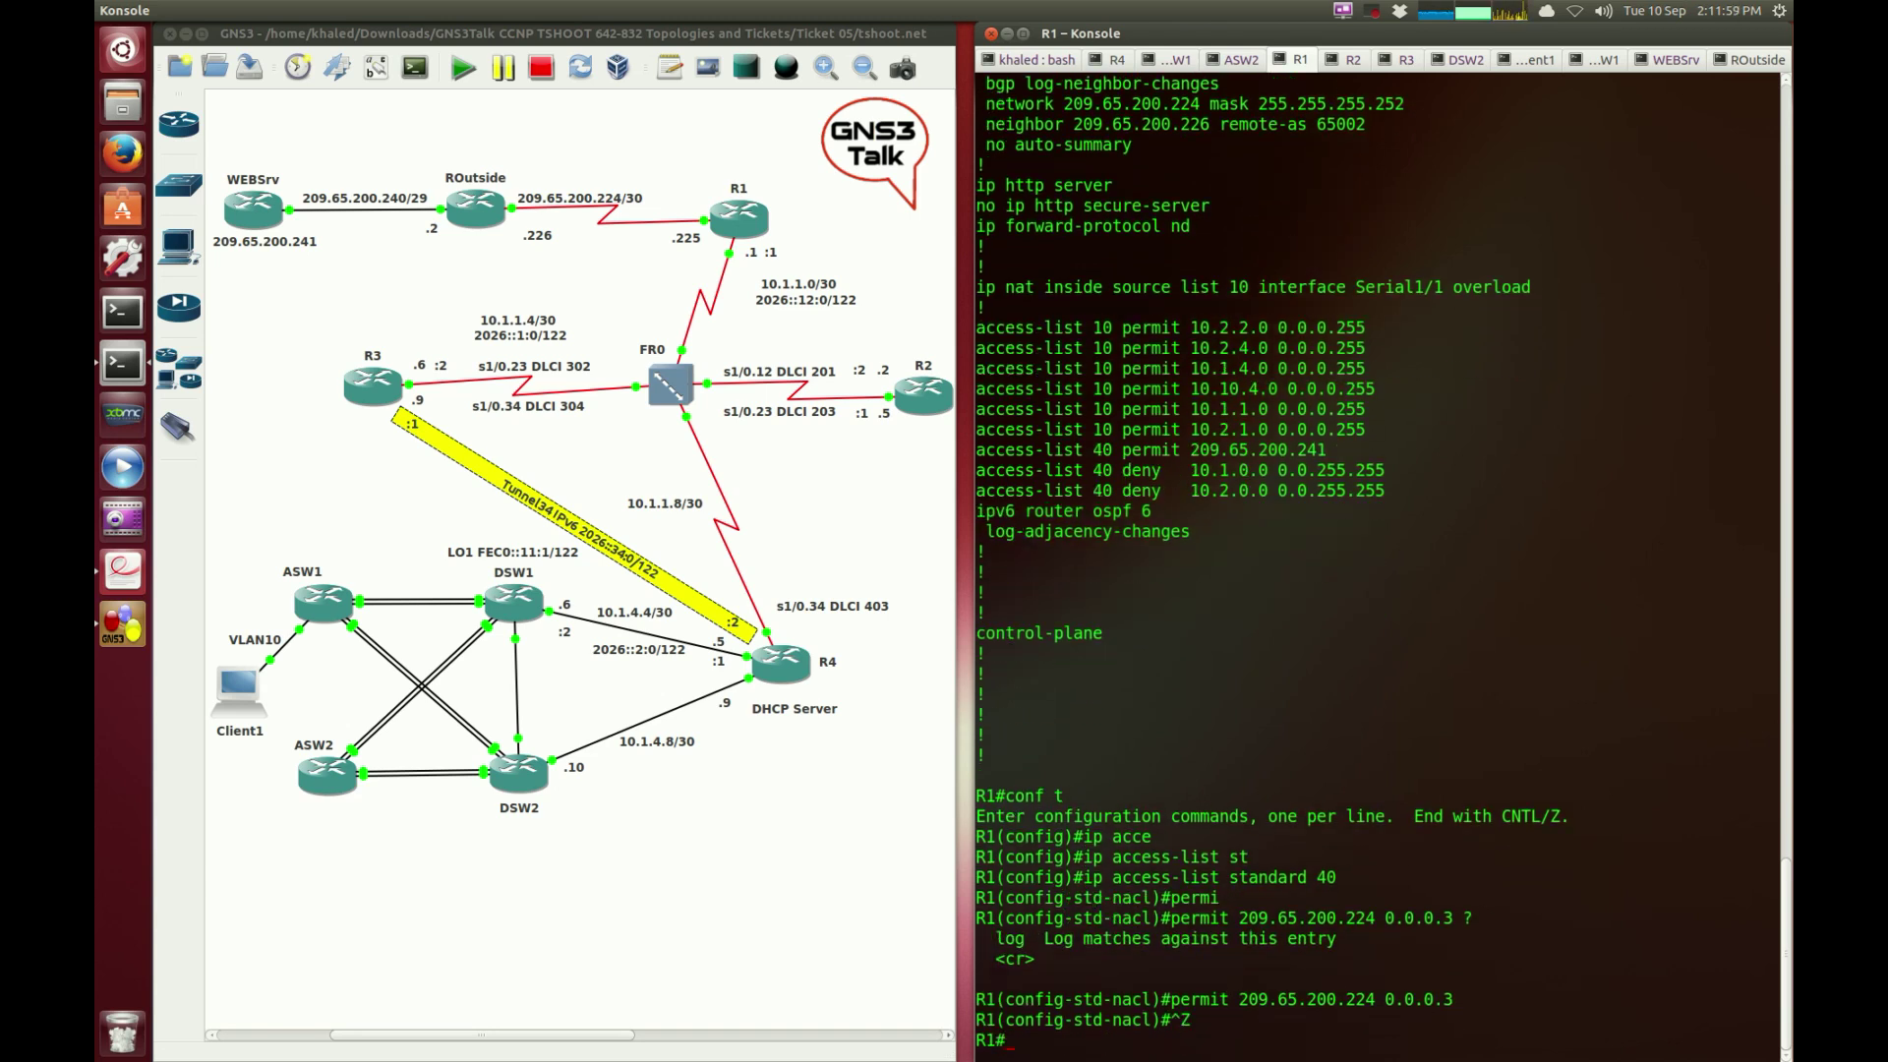
key("Return")
type("show run")
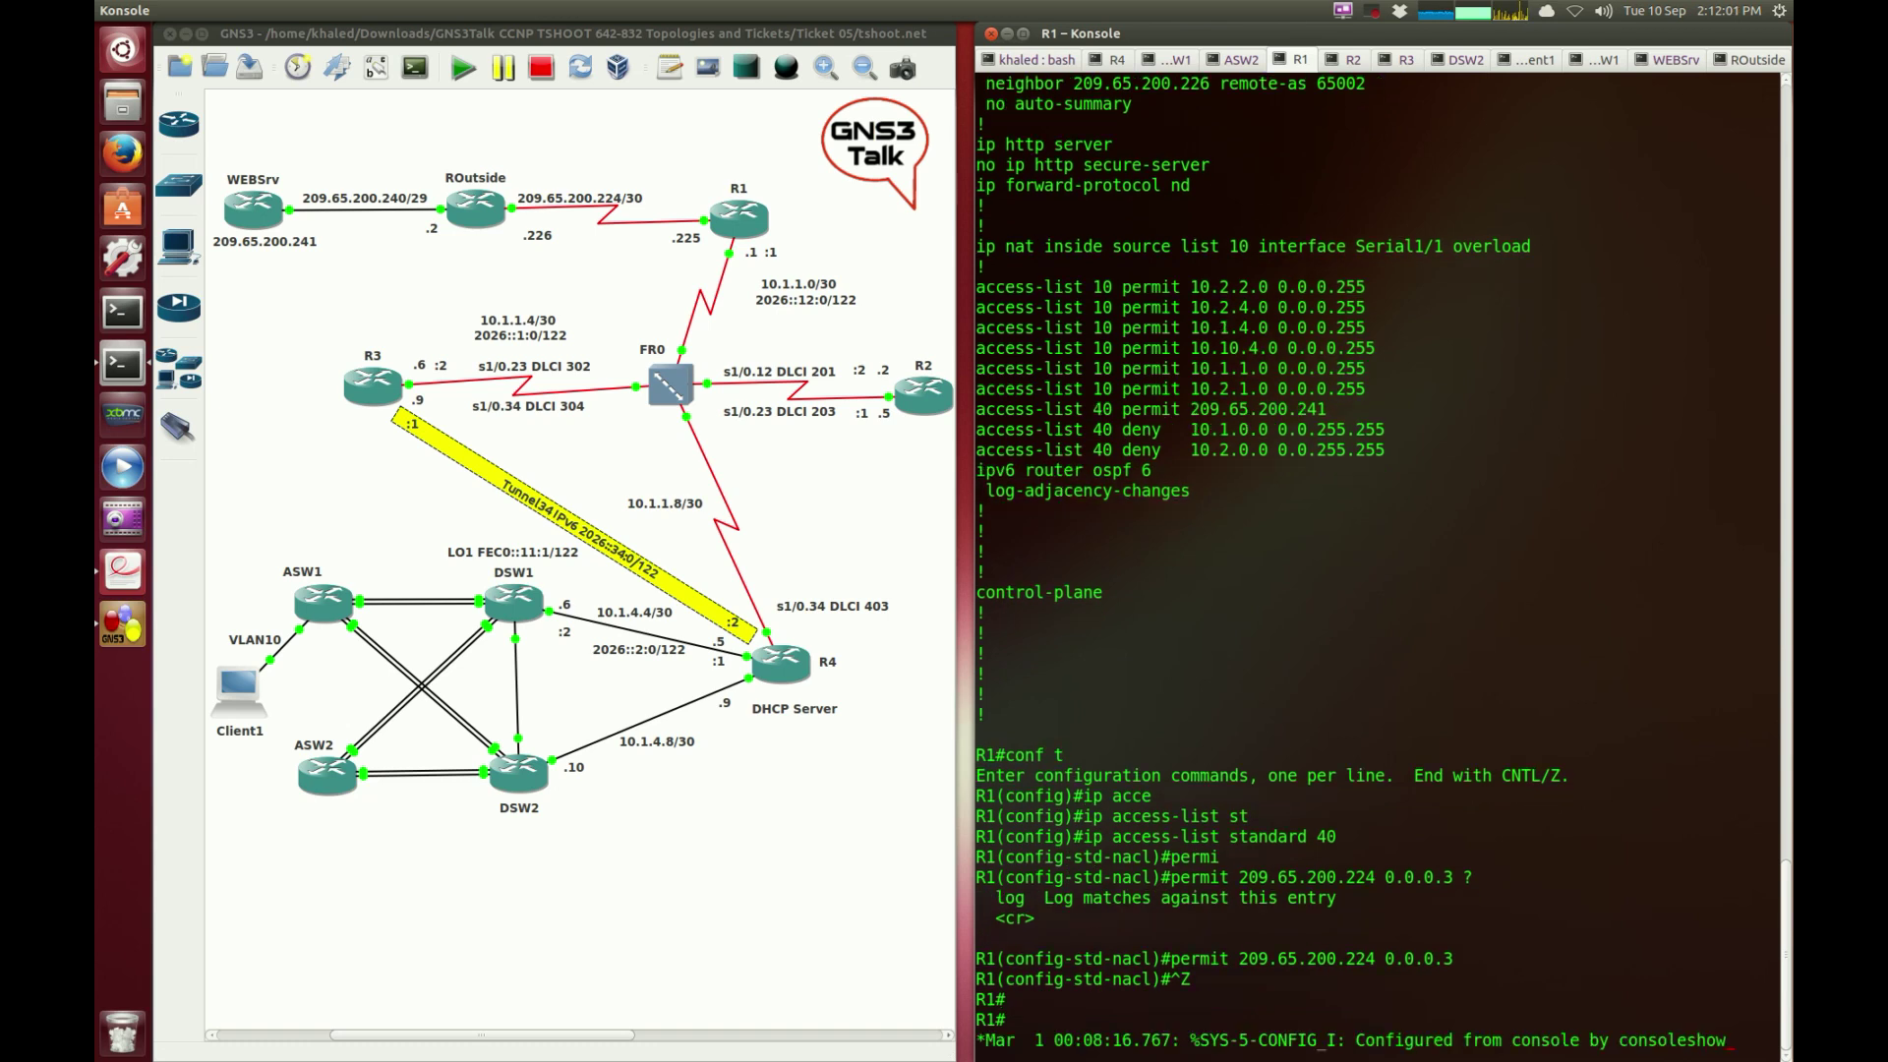
key("Tab")
key("Return")
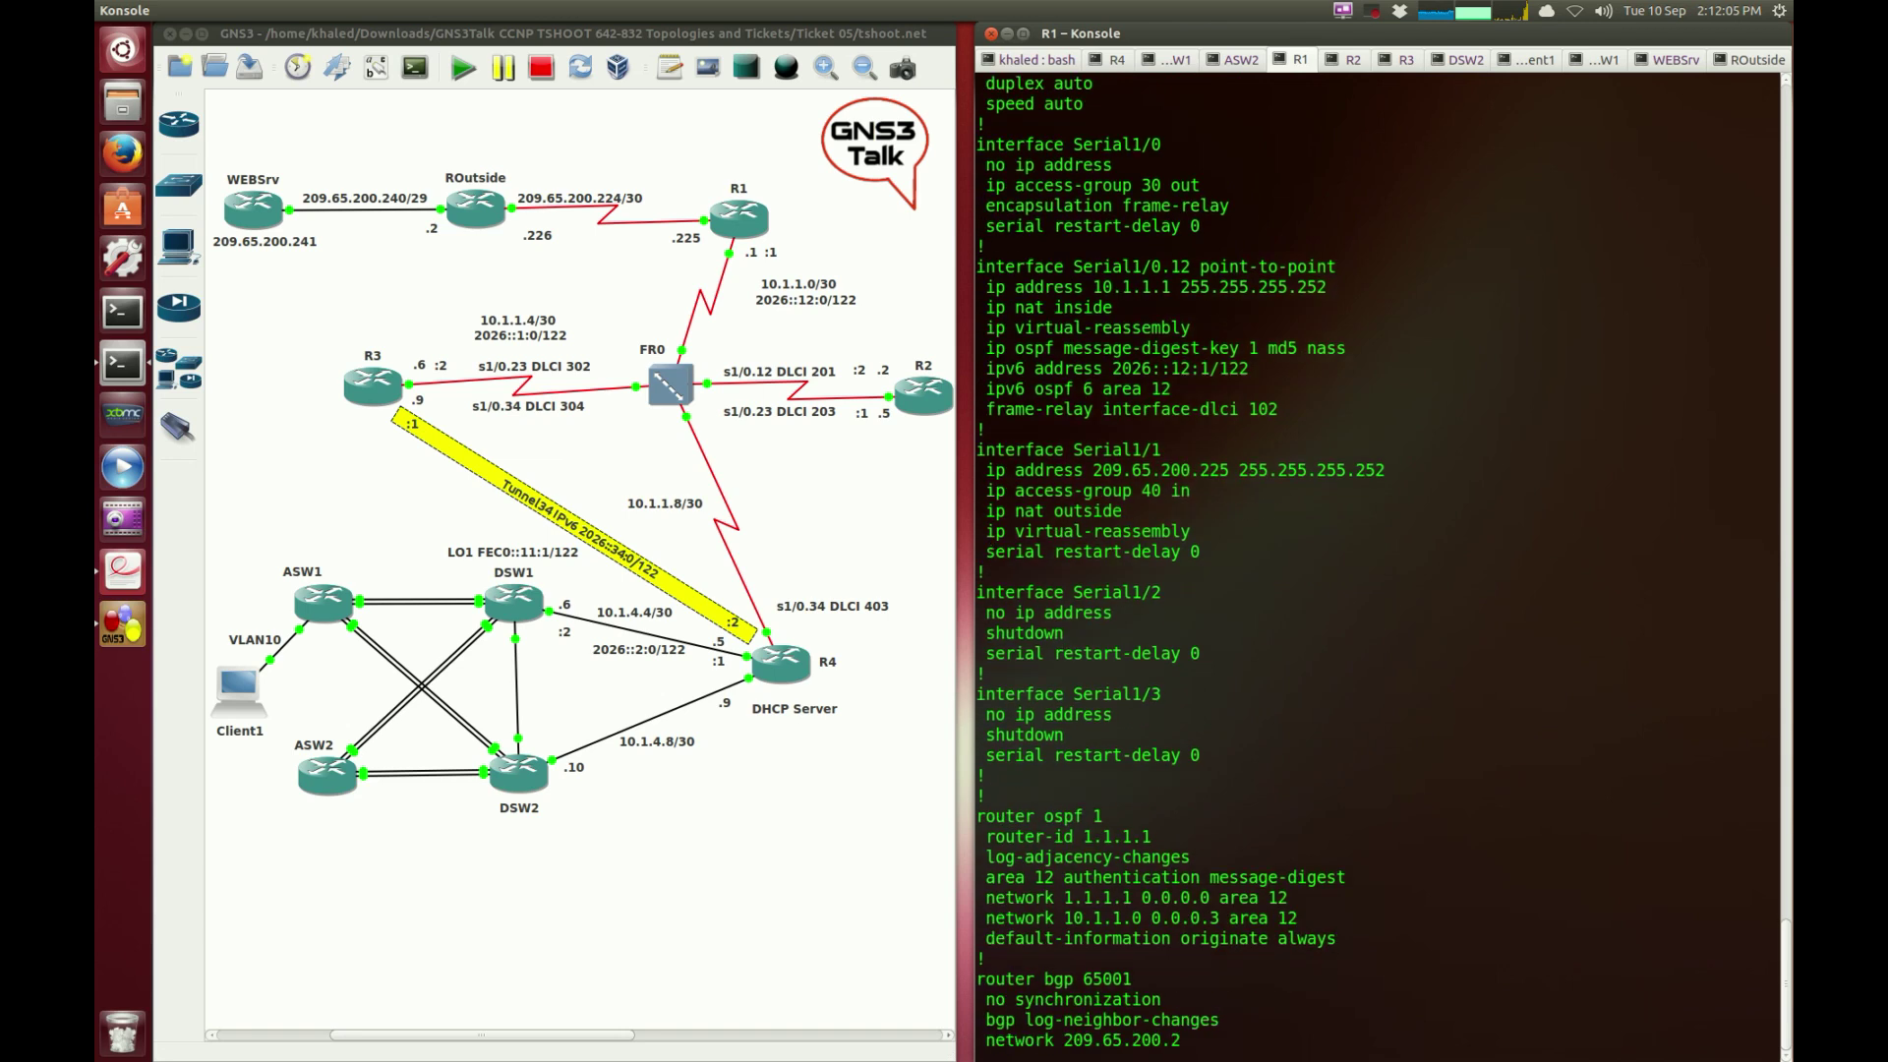
Step: Page the running config and highlight access-list 40's permit 209.65.200.241 and new 209.65.200.224 entries
key("space")
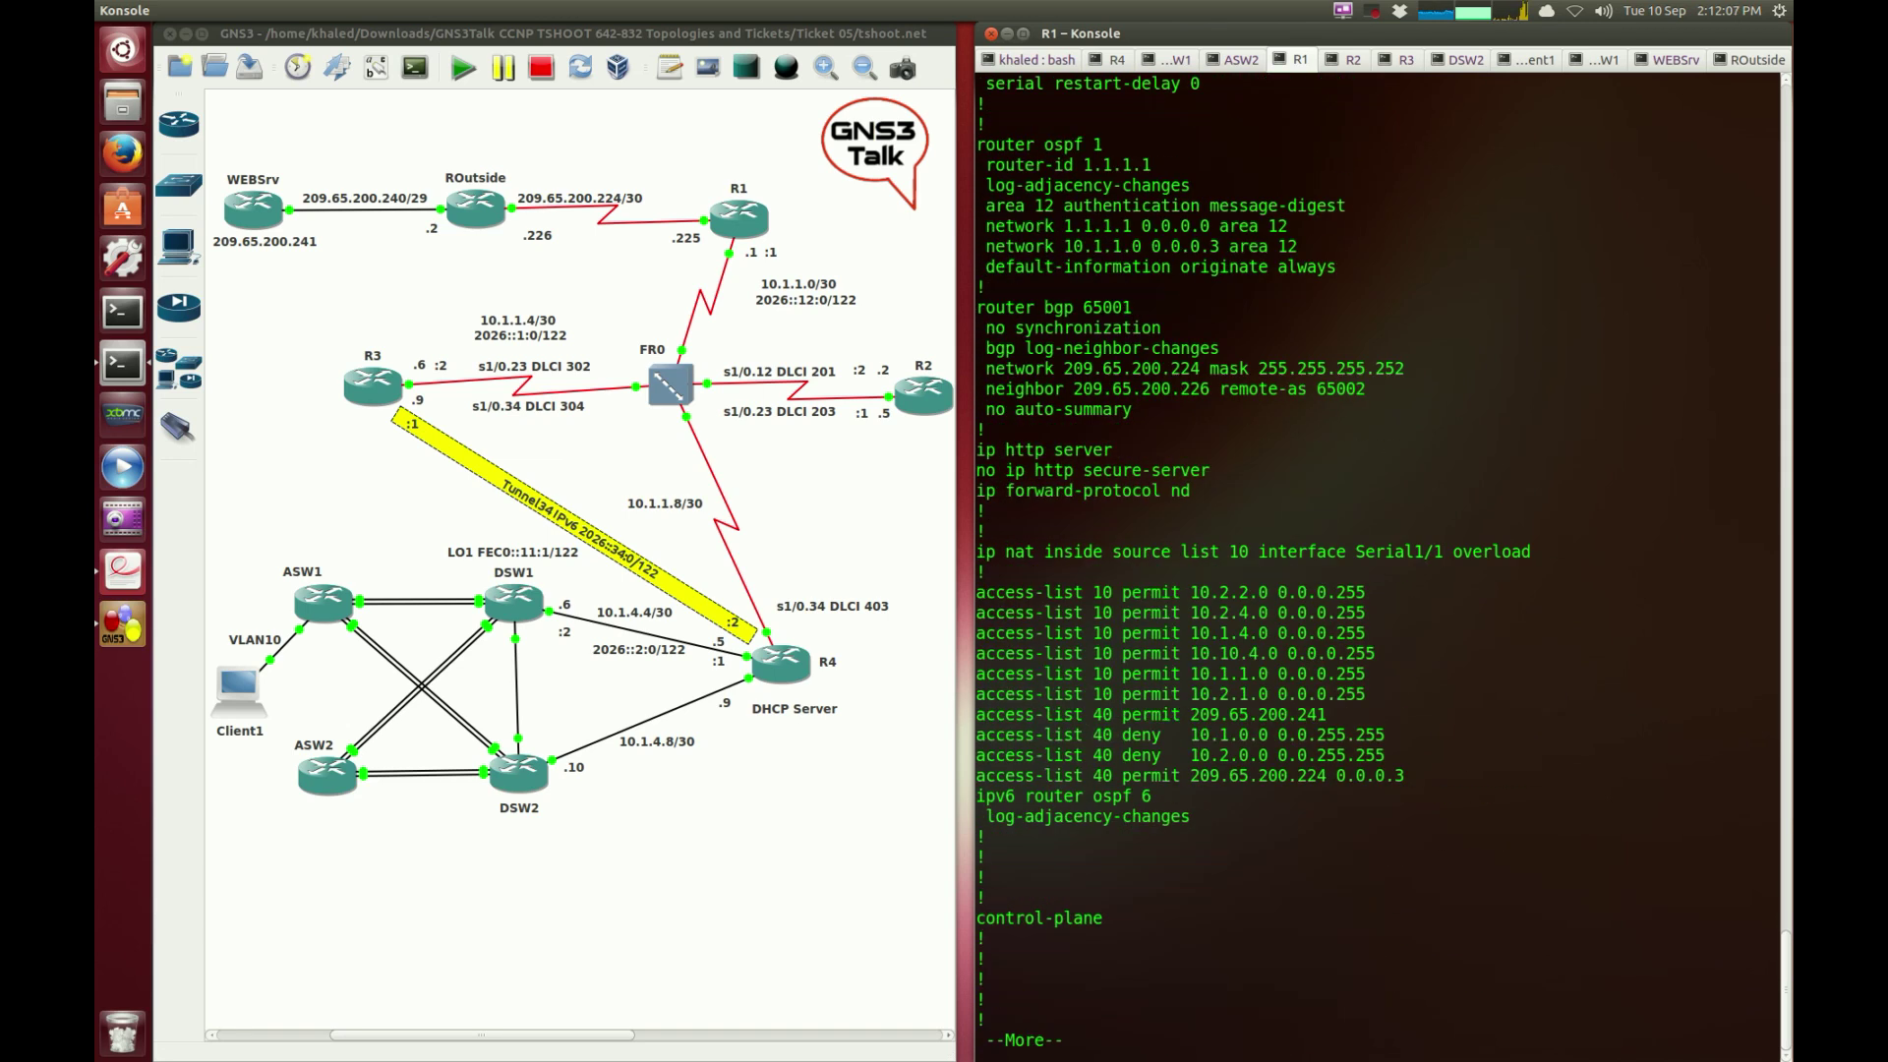
triple_click(1138, 696)
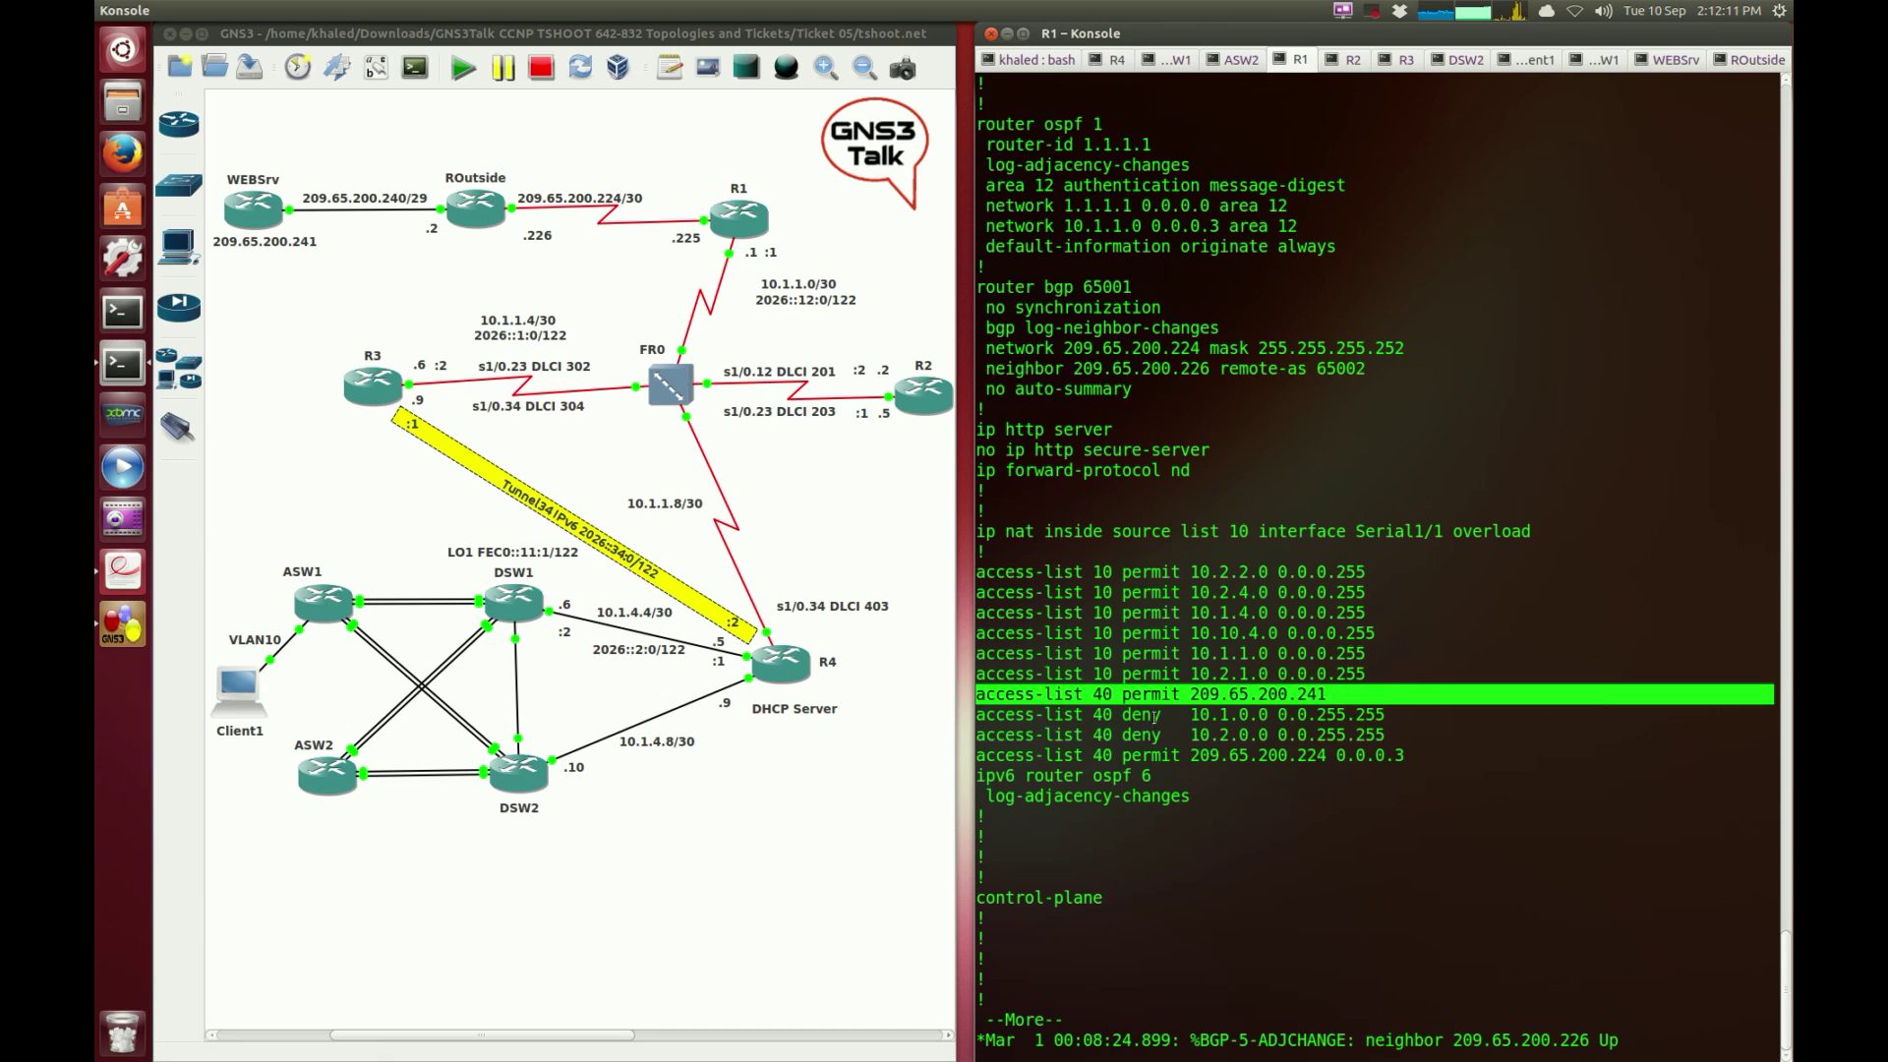
double_click(1133, 757)
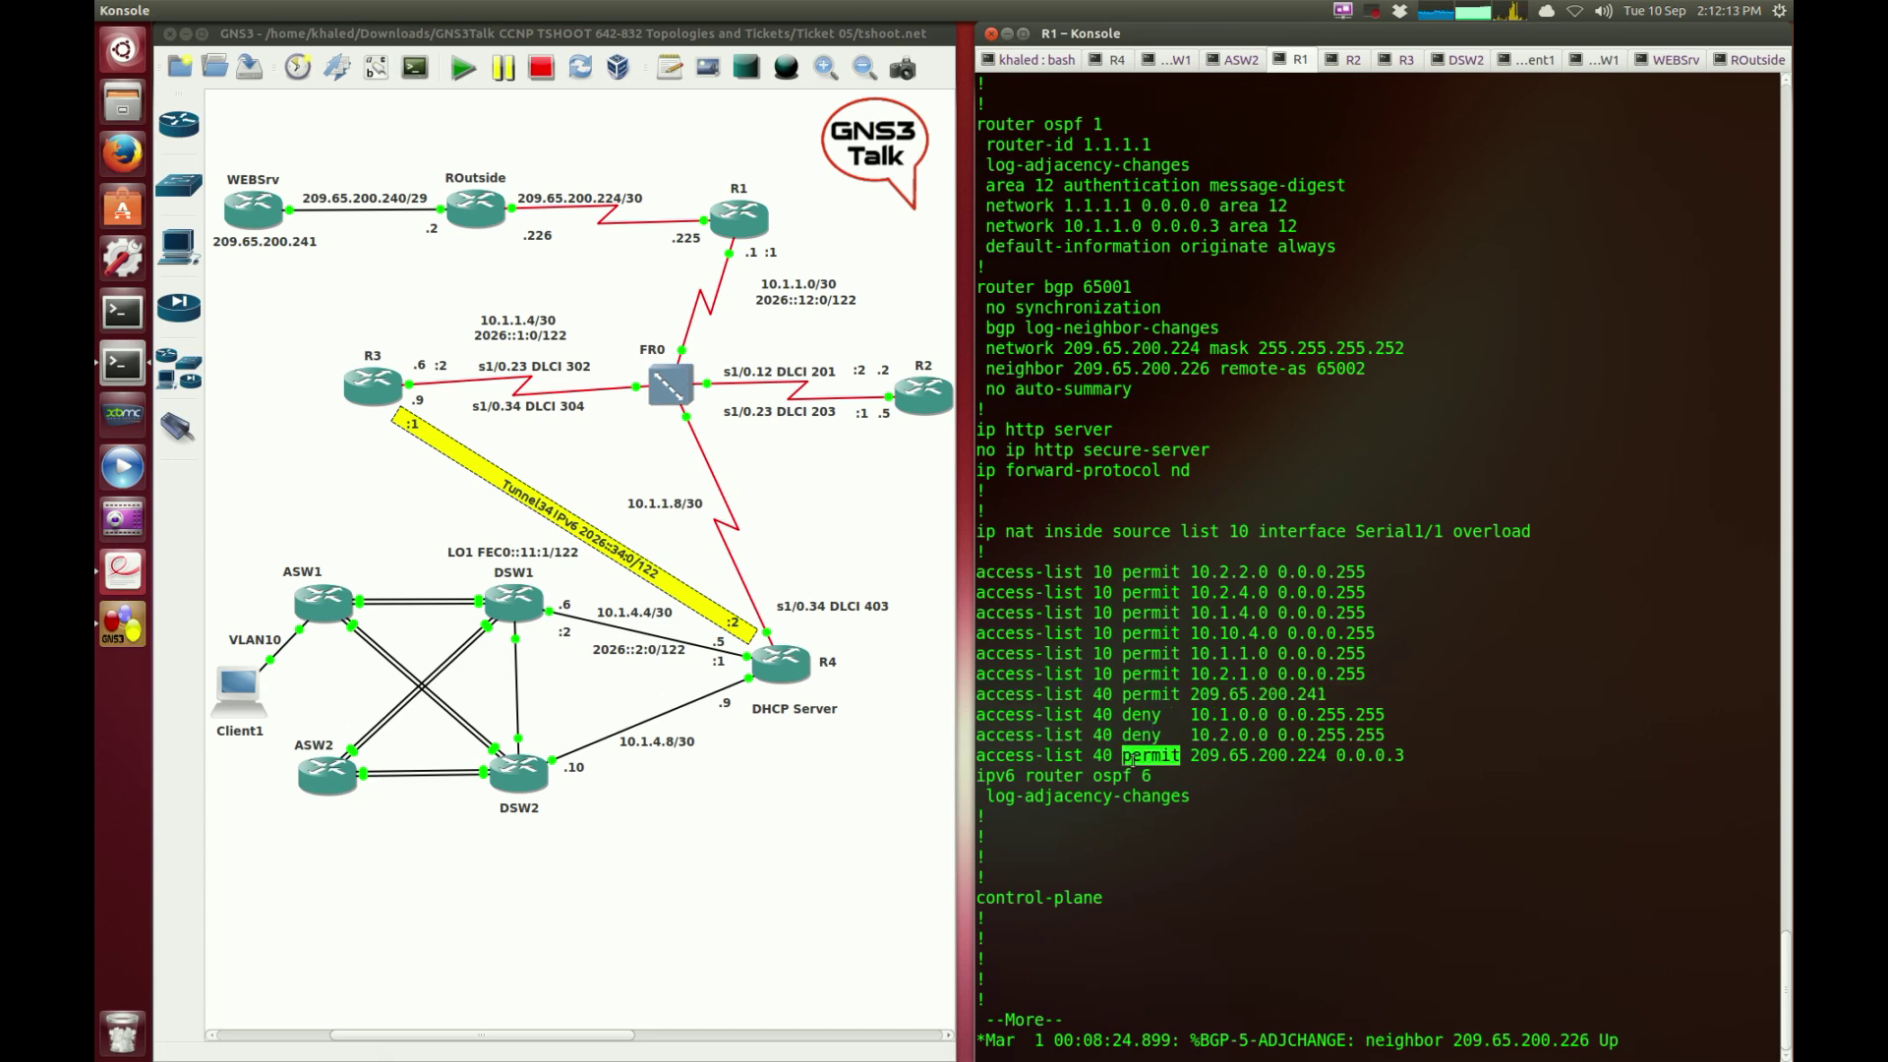
left_click(1133, 760)
double_click(1133, 758)
left_click(1133, 758)
triple_click(1133, 757)
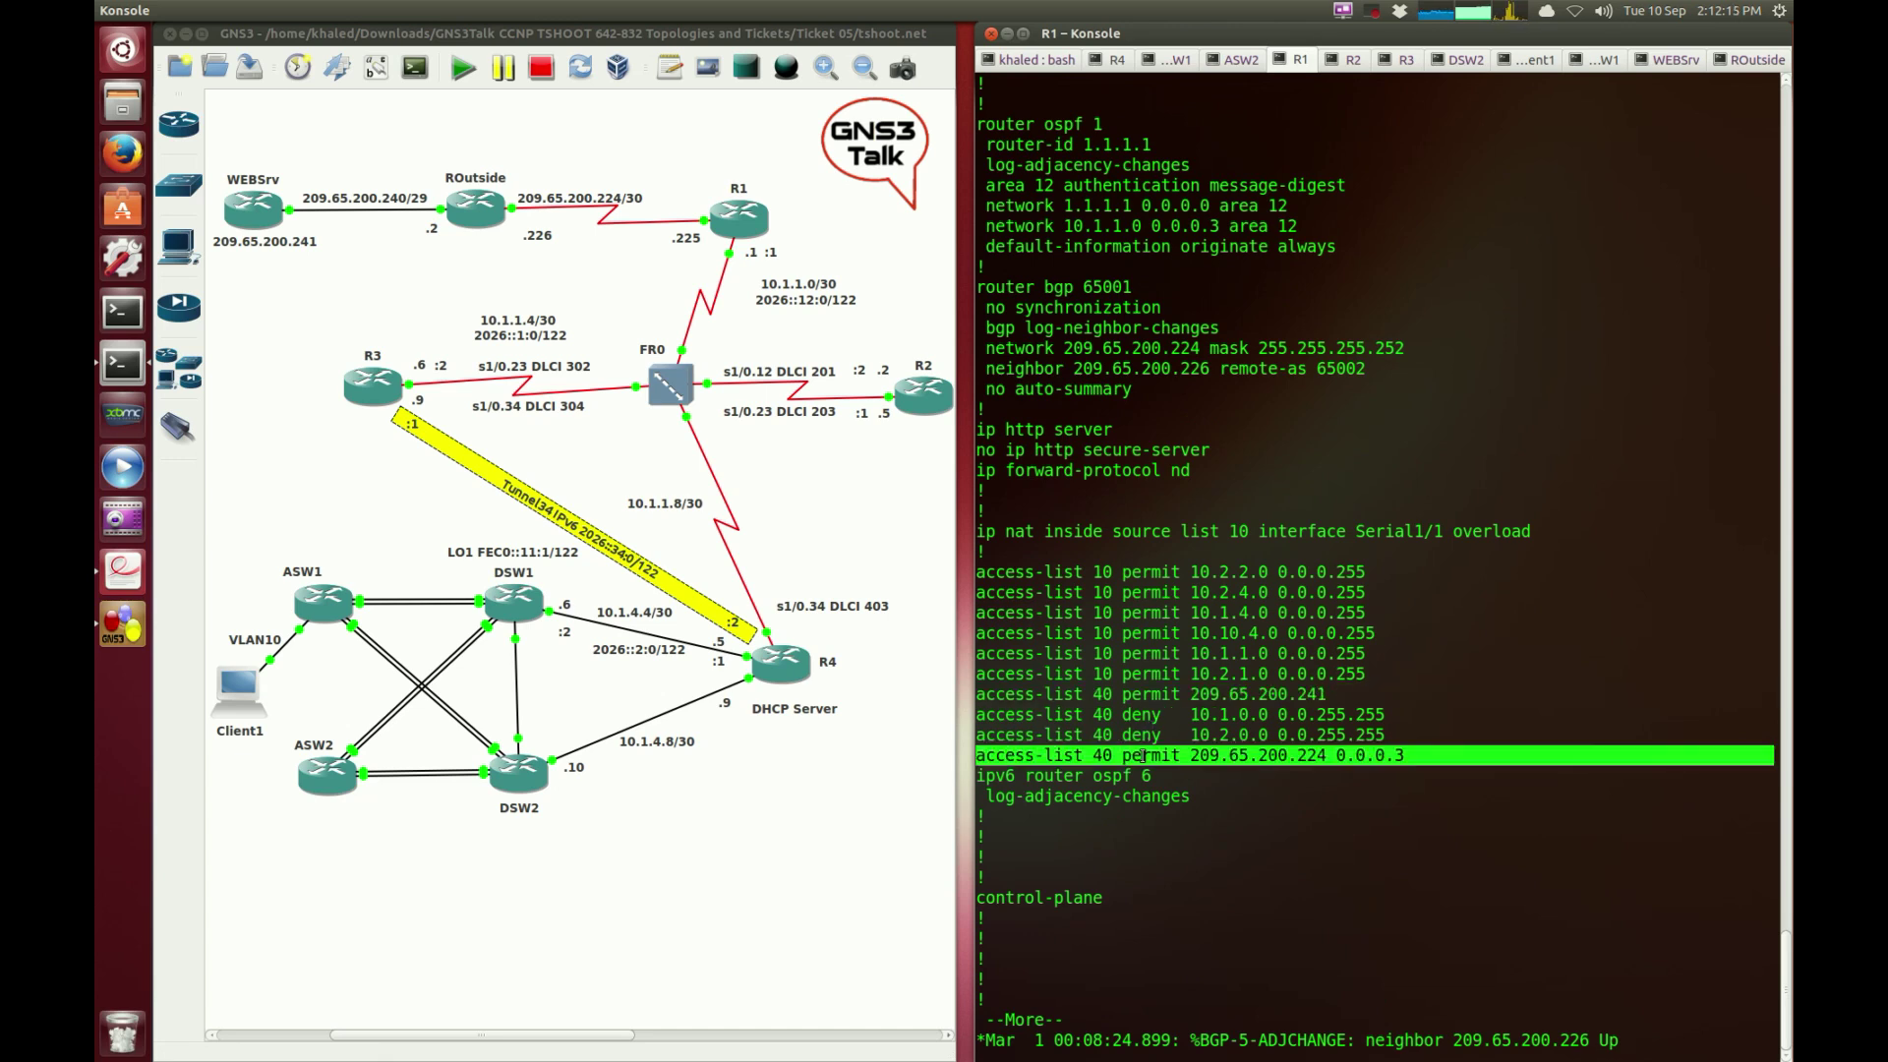
left_click(1194, 748)
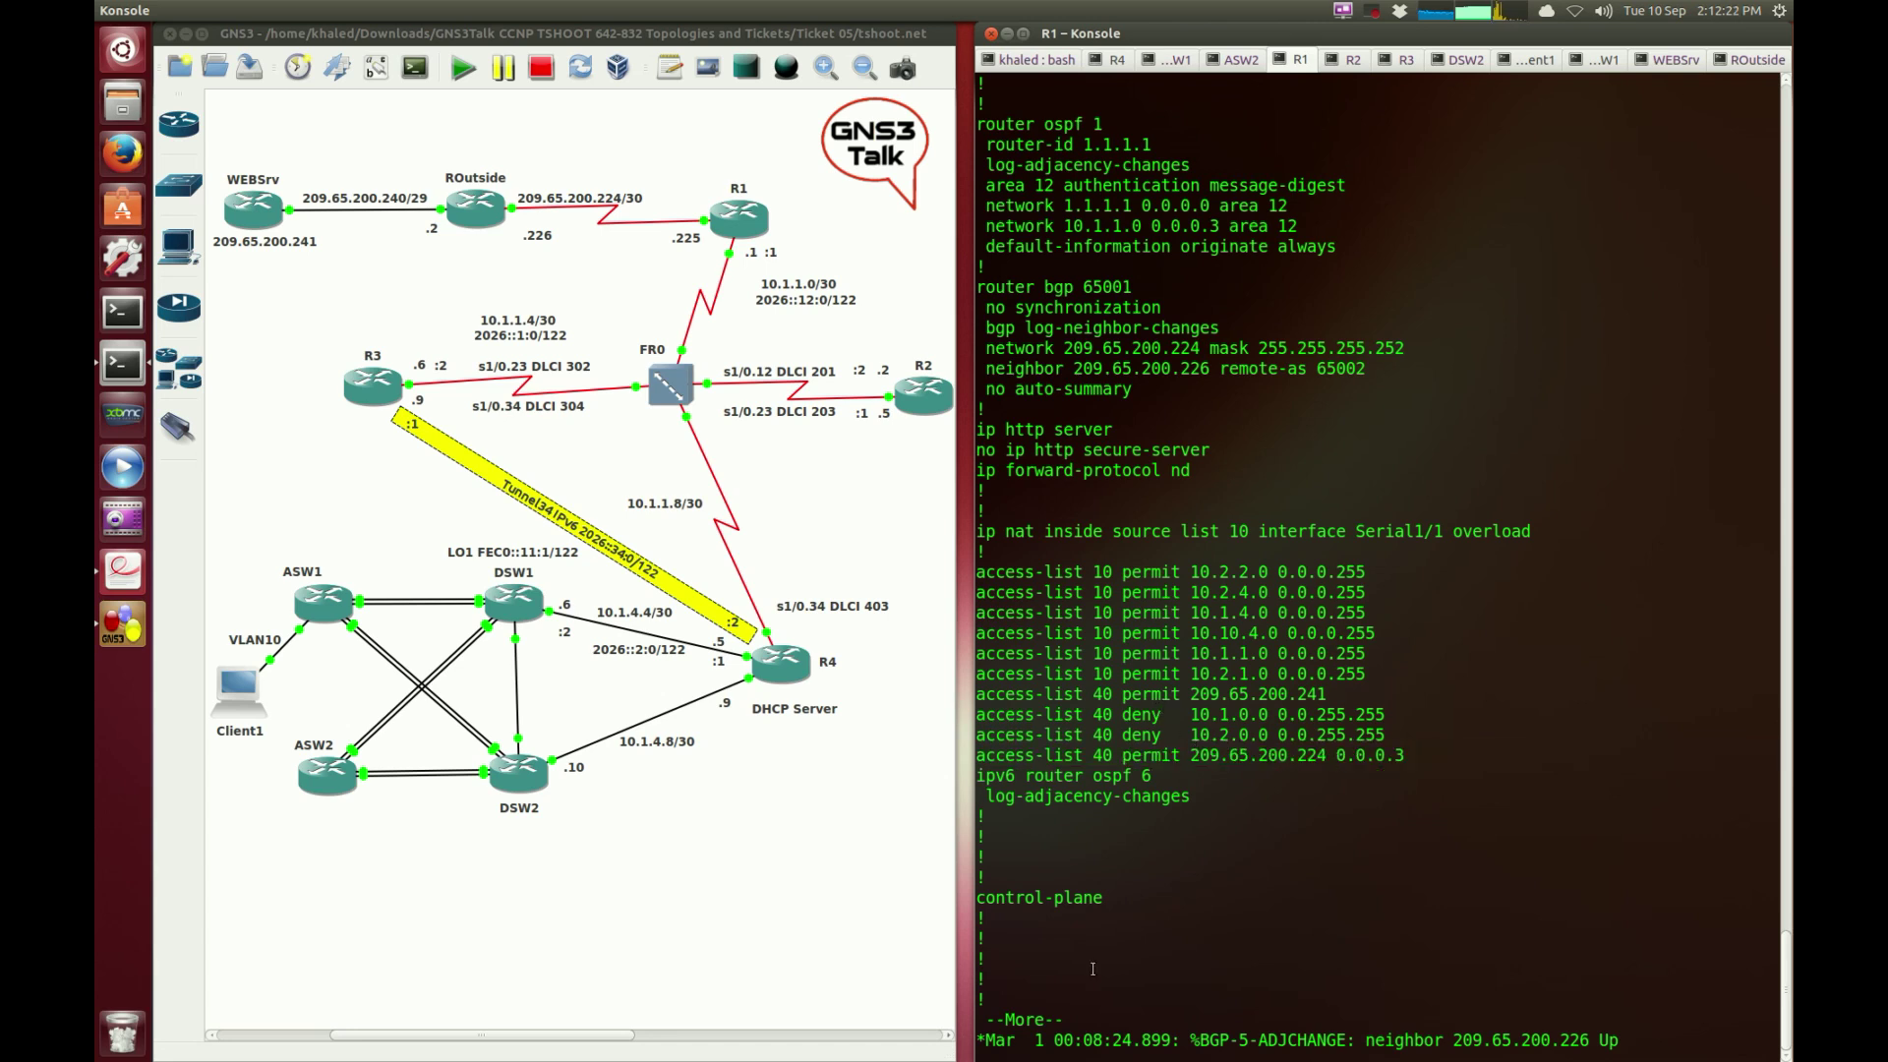
Step: Highlight the BGP neighbor 209.65.200.226 Up log message and finish the configuration output
triple_click(1088, 1044)
left_click(1724, 1034)
key("Return")
key("Return")
key("Return")
key("Return")
key("Return")
key("Return")
key("Return")
key("Return")
key("Return")
key("Return")
key("Return")
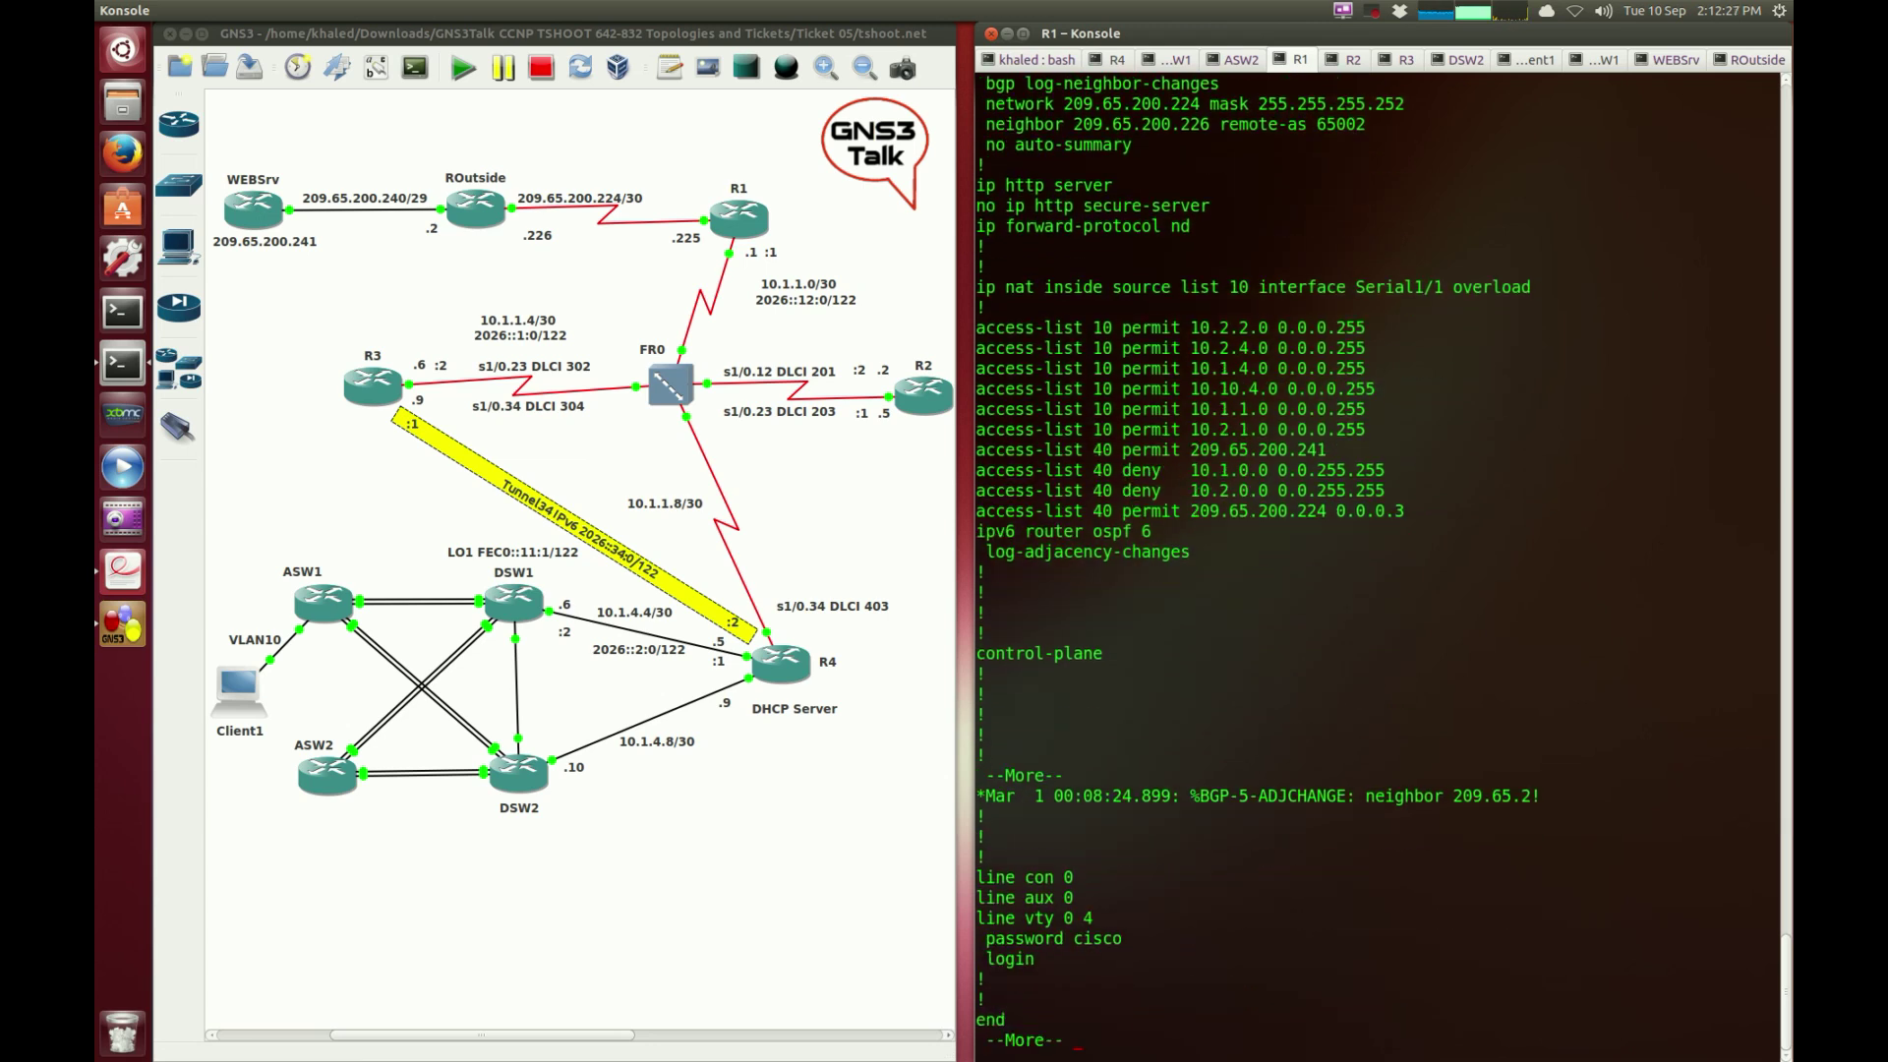
key("Return")
key("Return")
key("Return")
key("Return")
key("Return")
key("Return")
key("Return")
key("Return")
Step: Check show ip bgp summary and show ip bgp, noting route 209.65.200.240/29 via 209.65.200.226
type("sh")
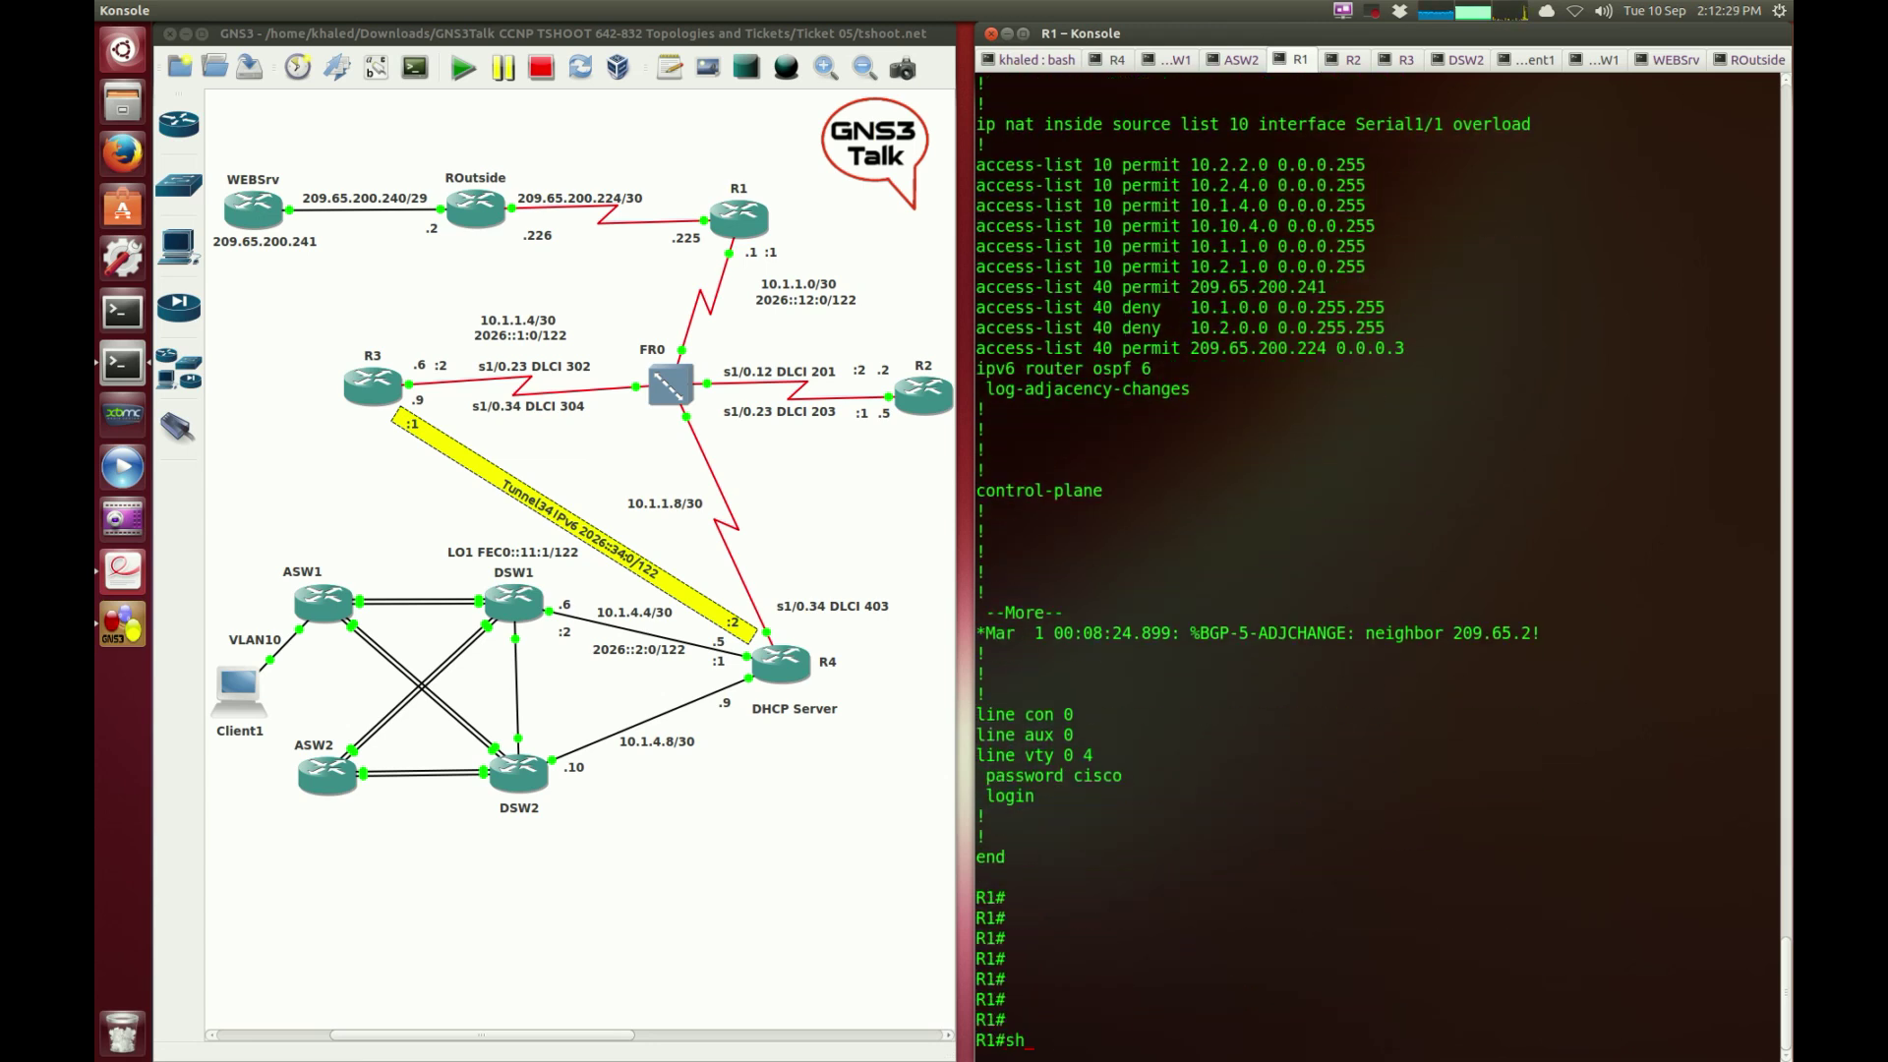
type("ow ip bgp summa")
key("Tab")
key("Return")
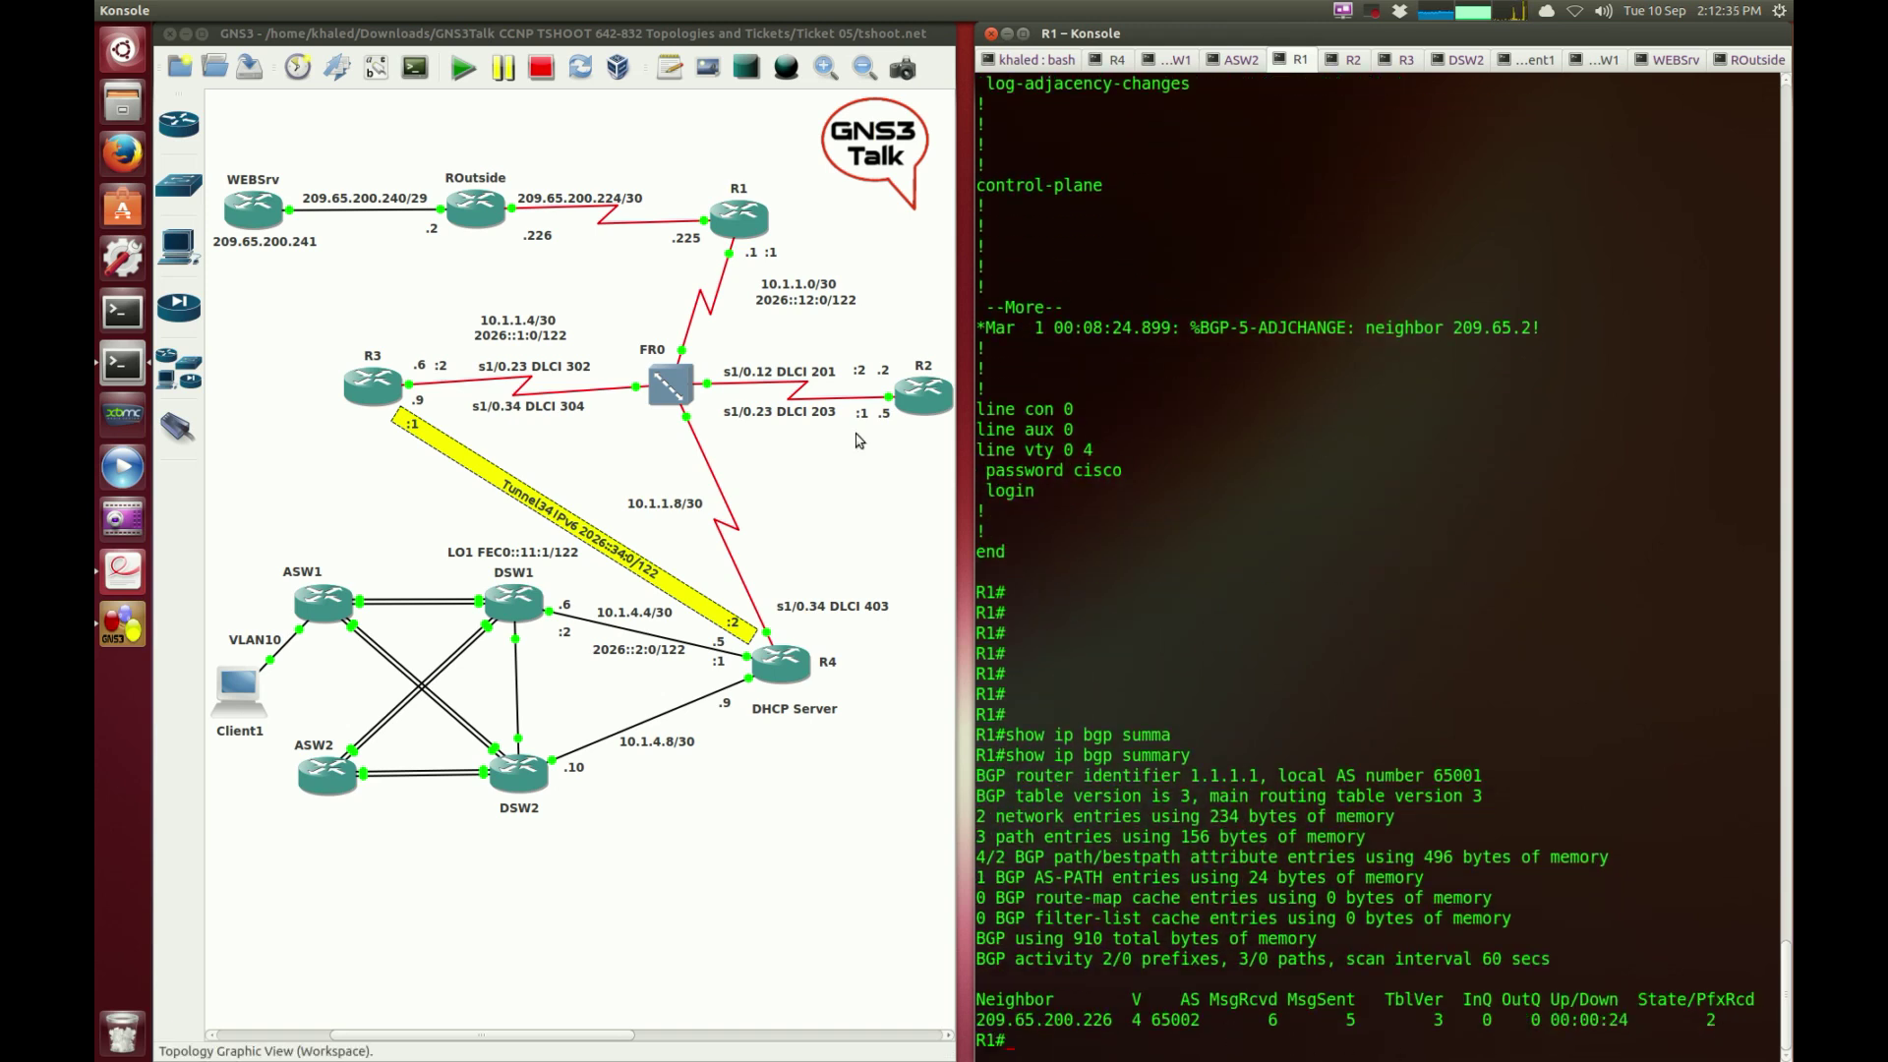
left_click(551, 286)
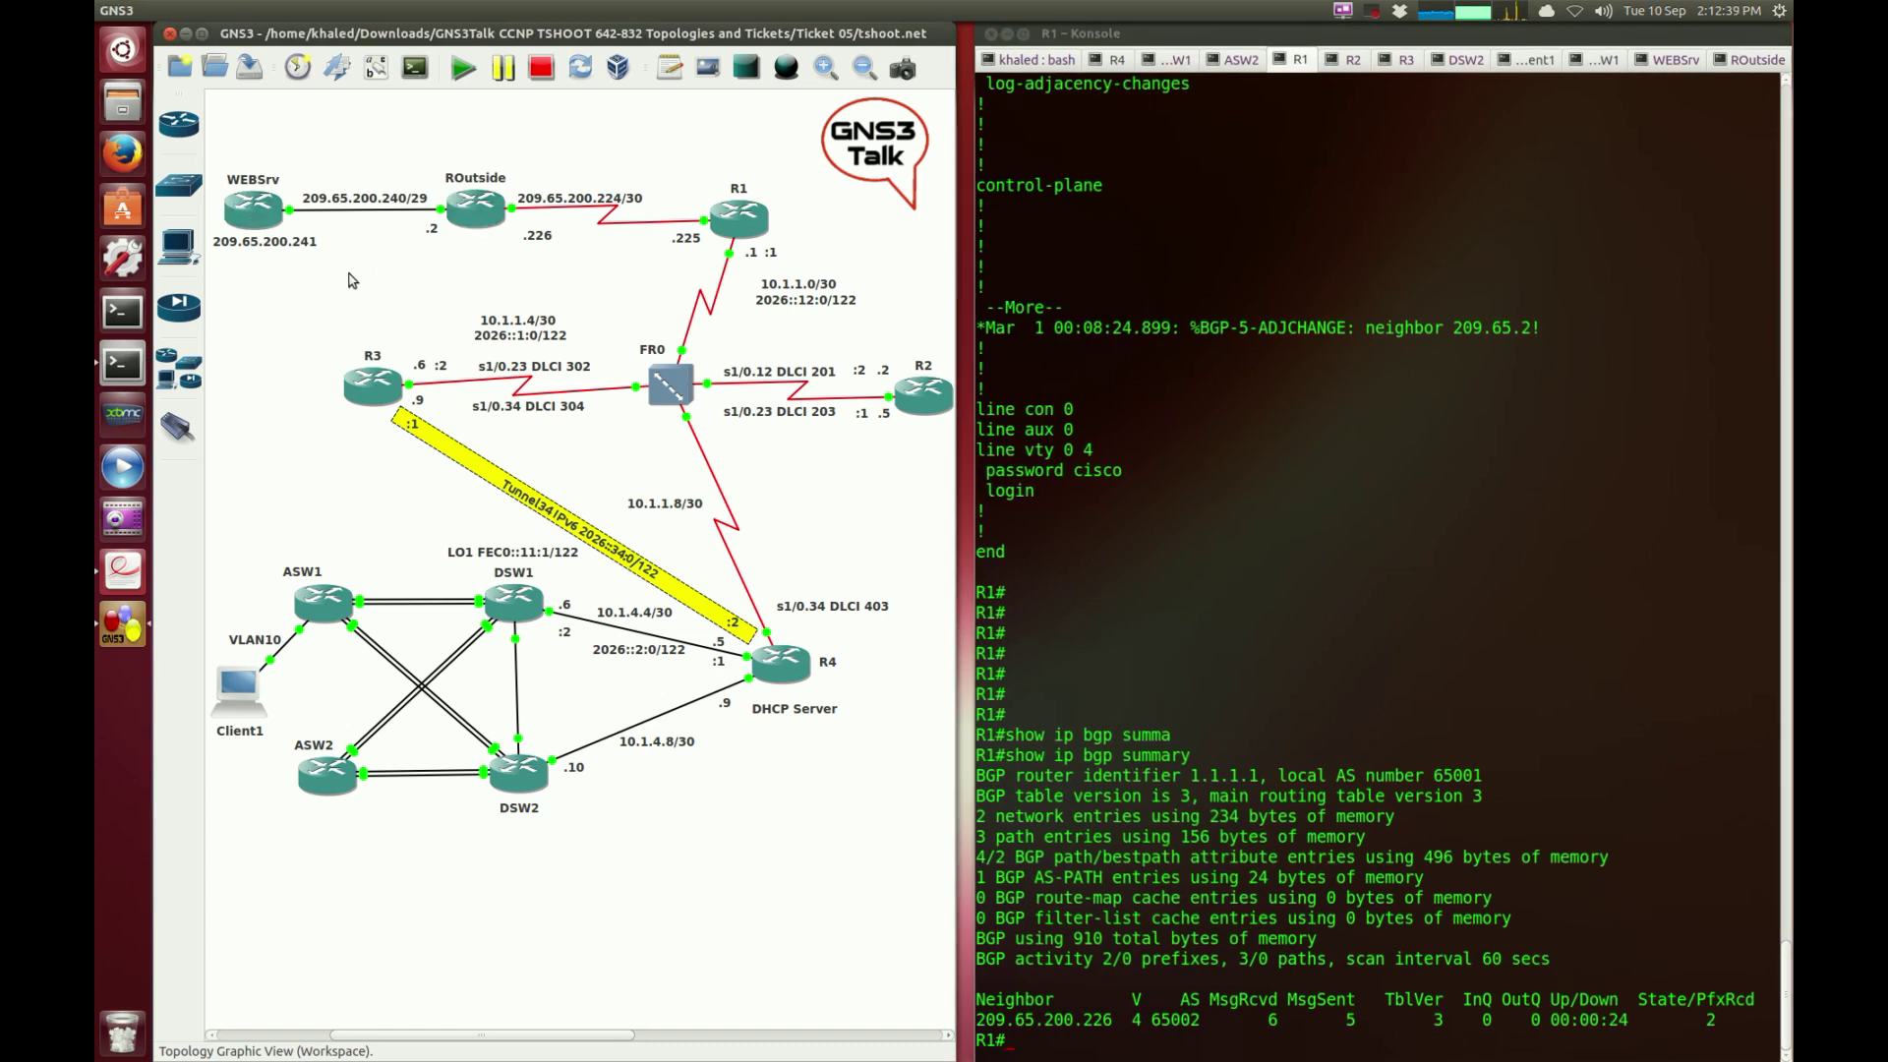
left_click(1429, 697)
type("s")
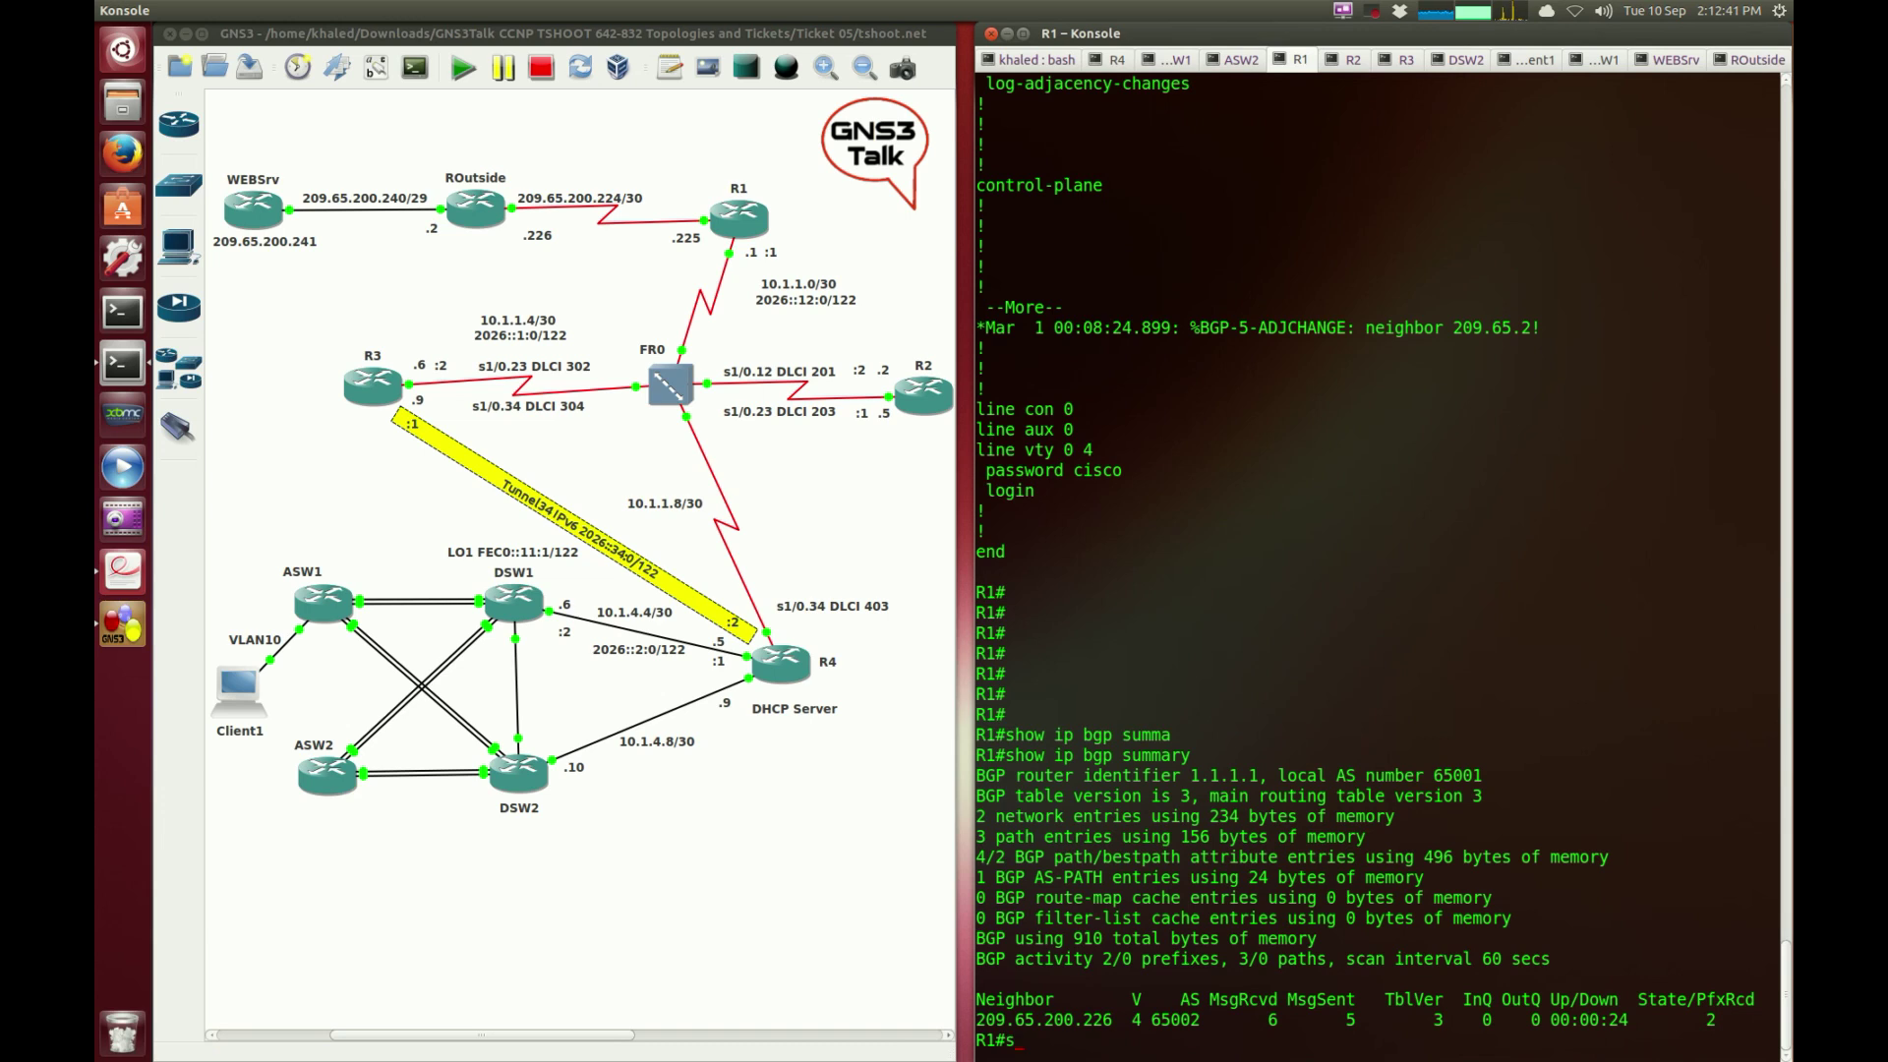
type("how ip bgp")
key("Return")
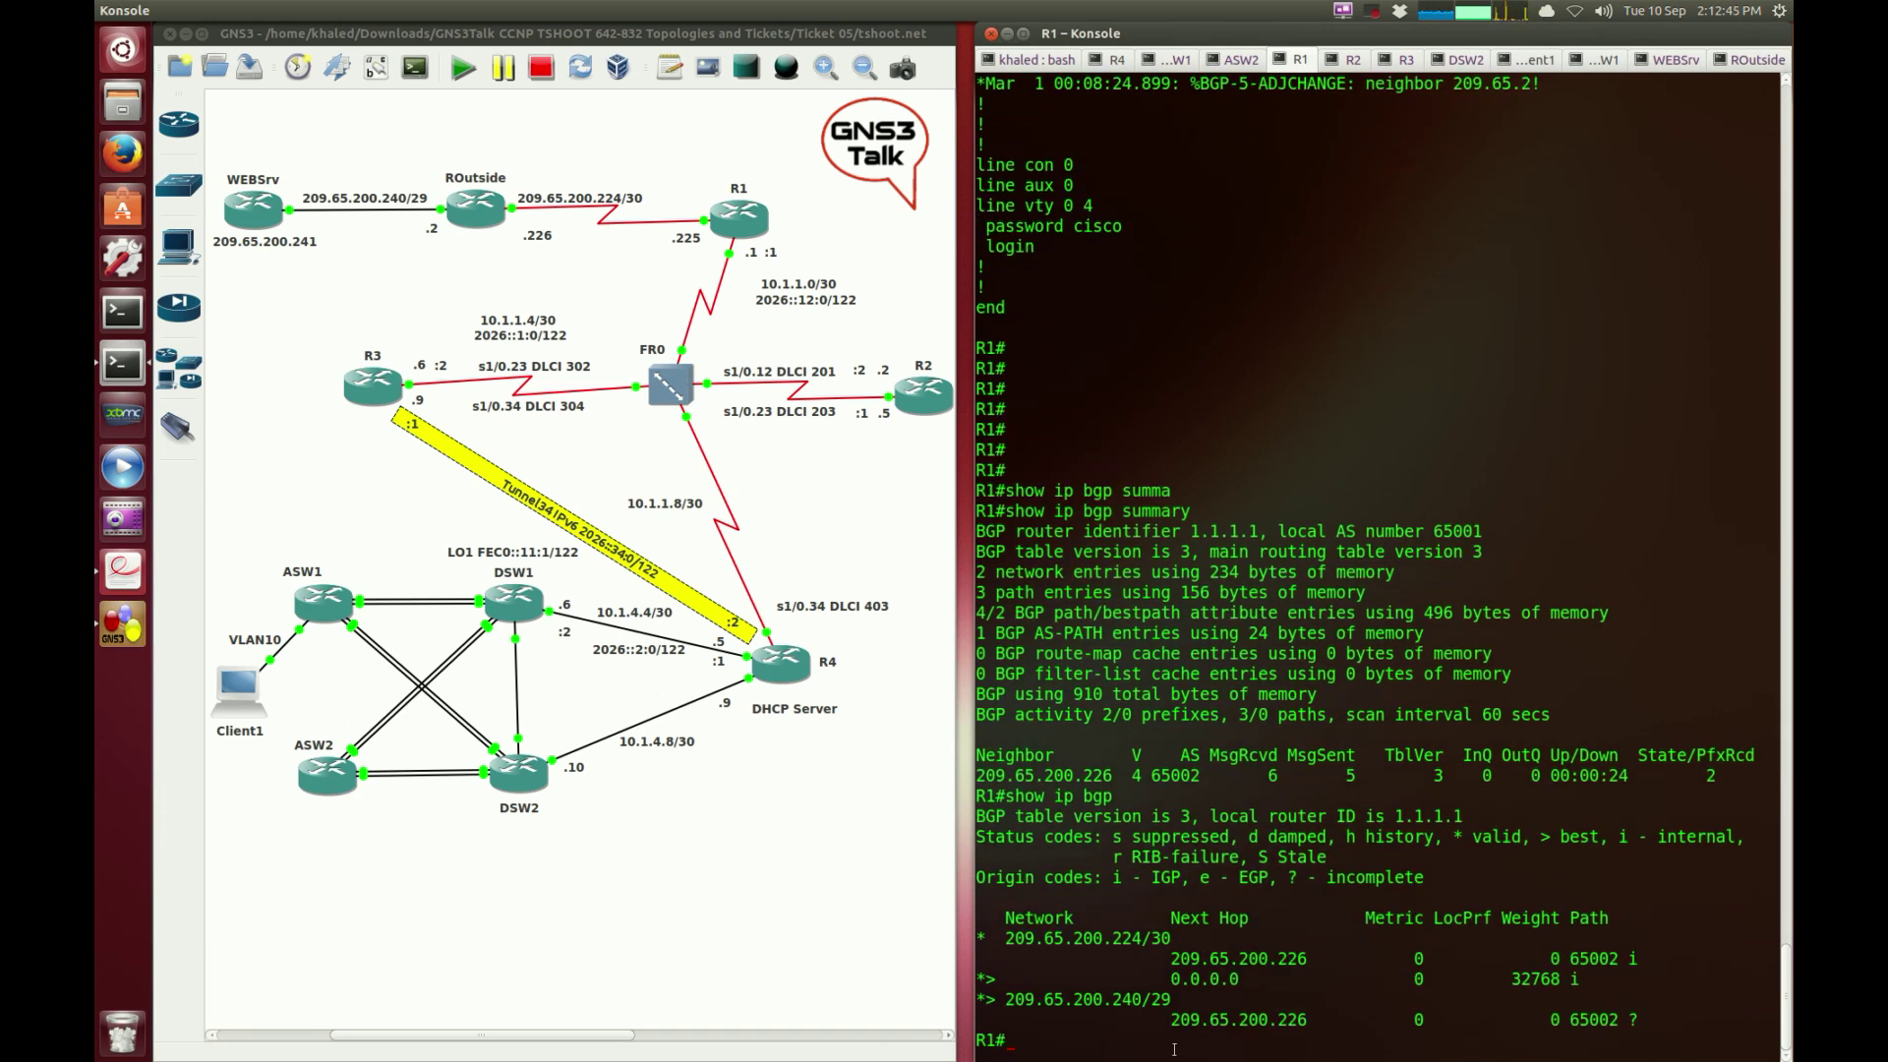
double_click(1117, 997)
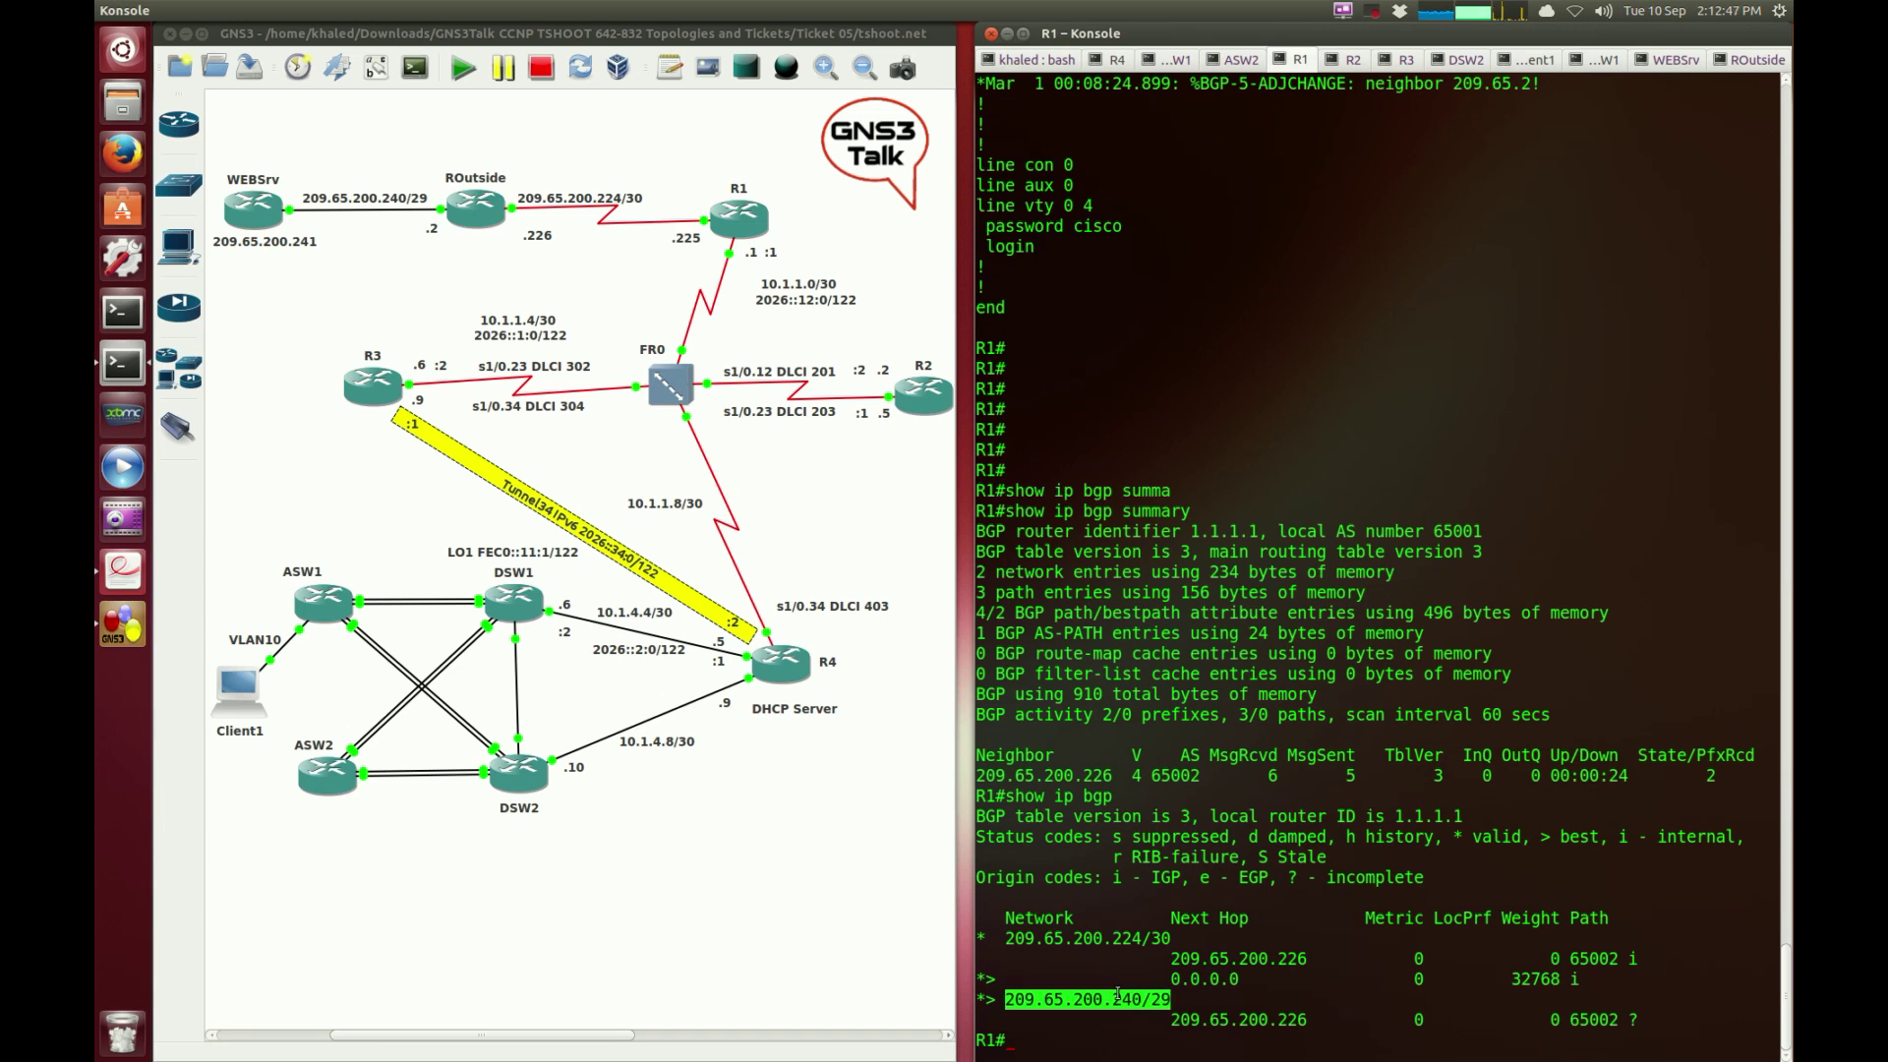
key("Return")
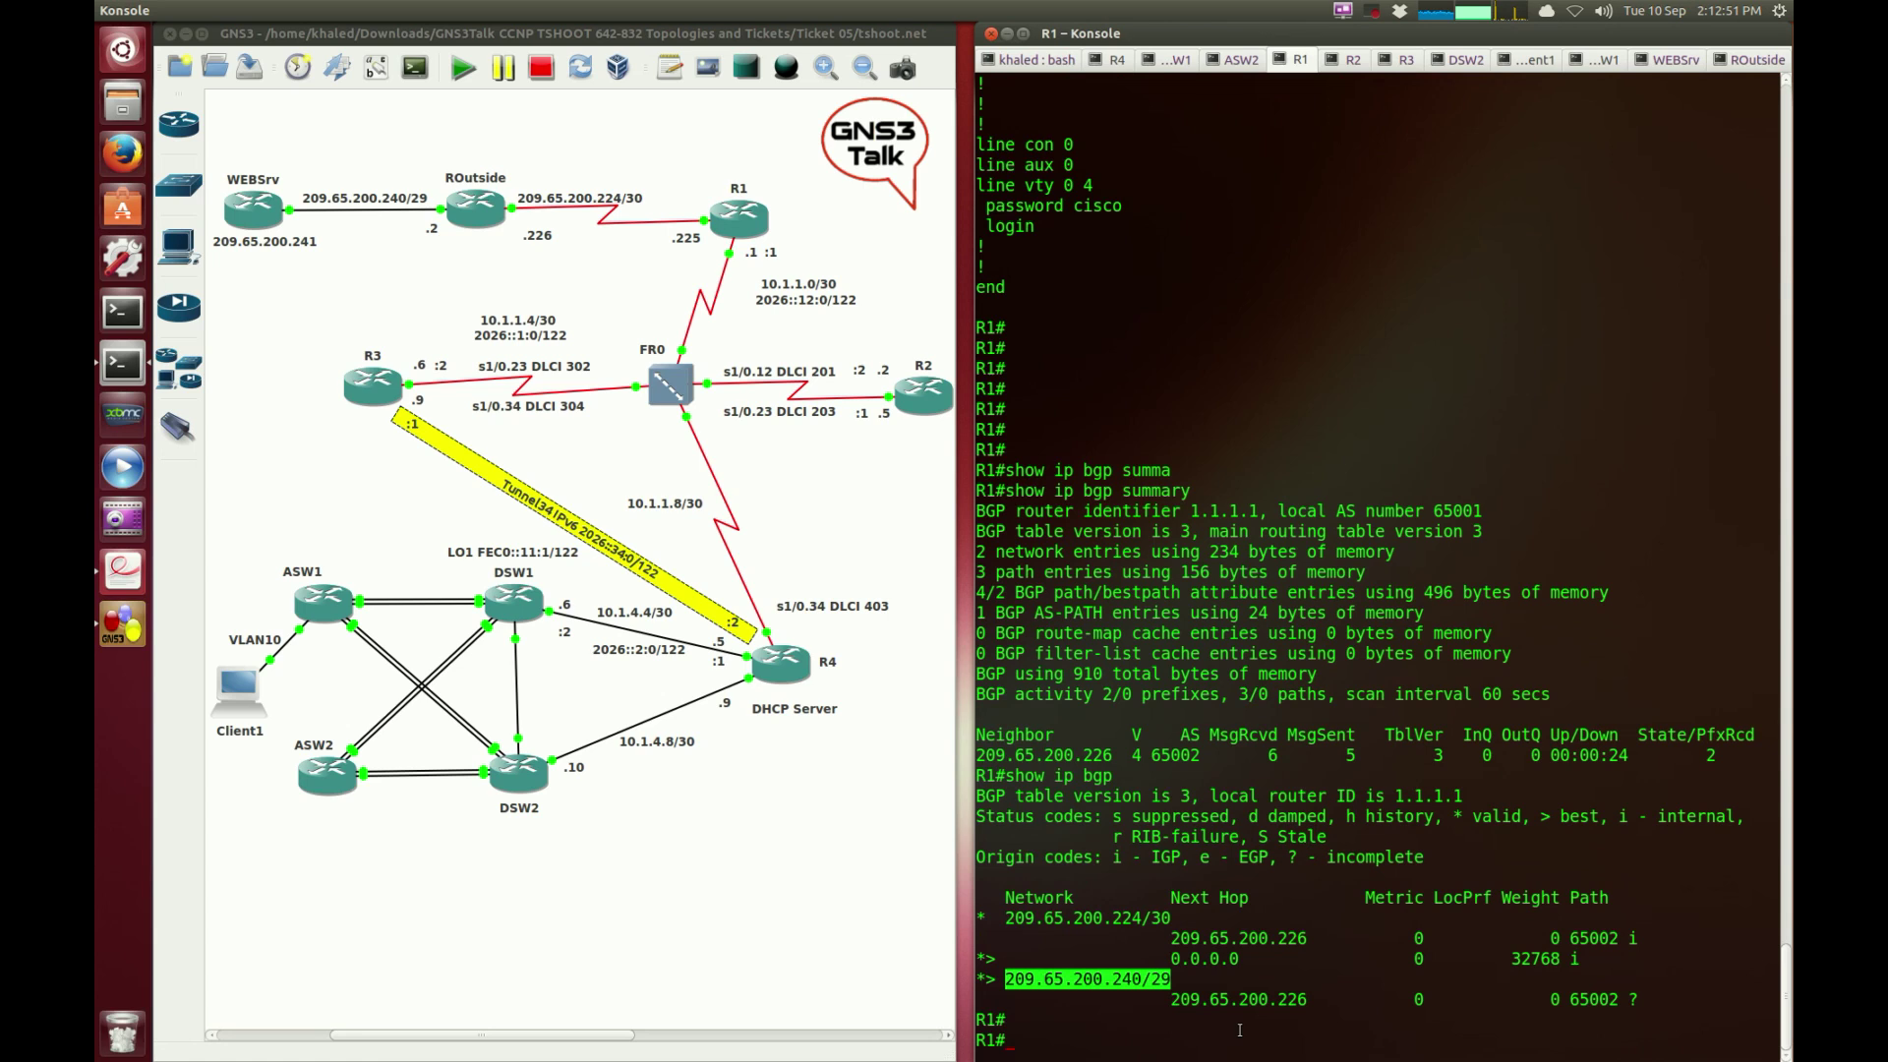
Step: Ping 209.65.200.226 and then 209.65.200.241 from R1
type("show run | section inter se1/0")
key("Left")
key("Left")
key("Left")
key("Left")
key("Left")
key("Left")
key("Left")
key("Left")
key("Left")
key("Left")
key("Left")
key("BackSpace")
key("BackSpace")
key("BackSpace")
key("BackSpace")
key("BackSpace")
key("BackSpace")
key("BackSpace")
key("BackSpace")
key("ctrl+e")
key("Up")
key("Up")
key("Up")
key("Up")
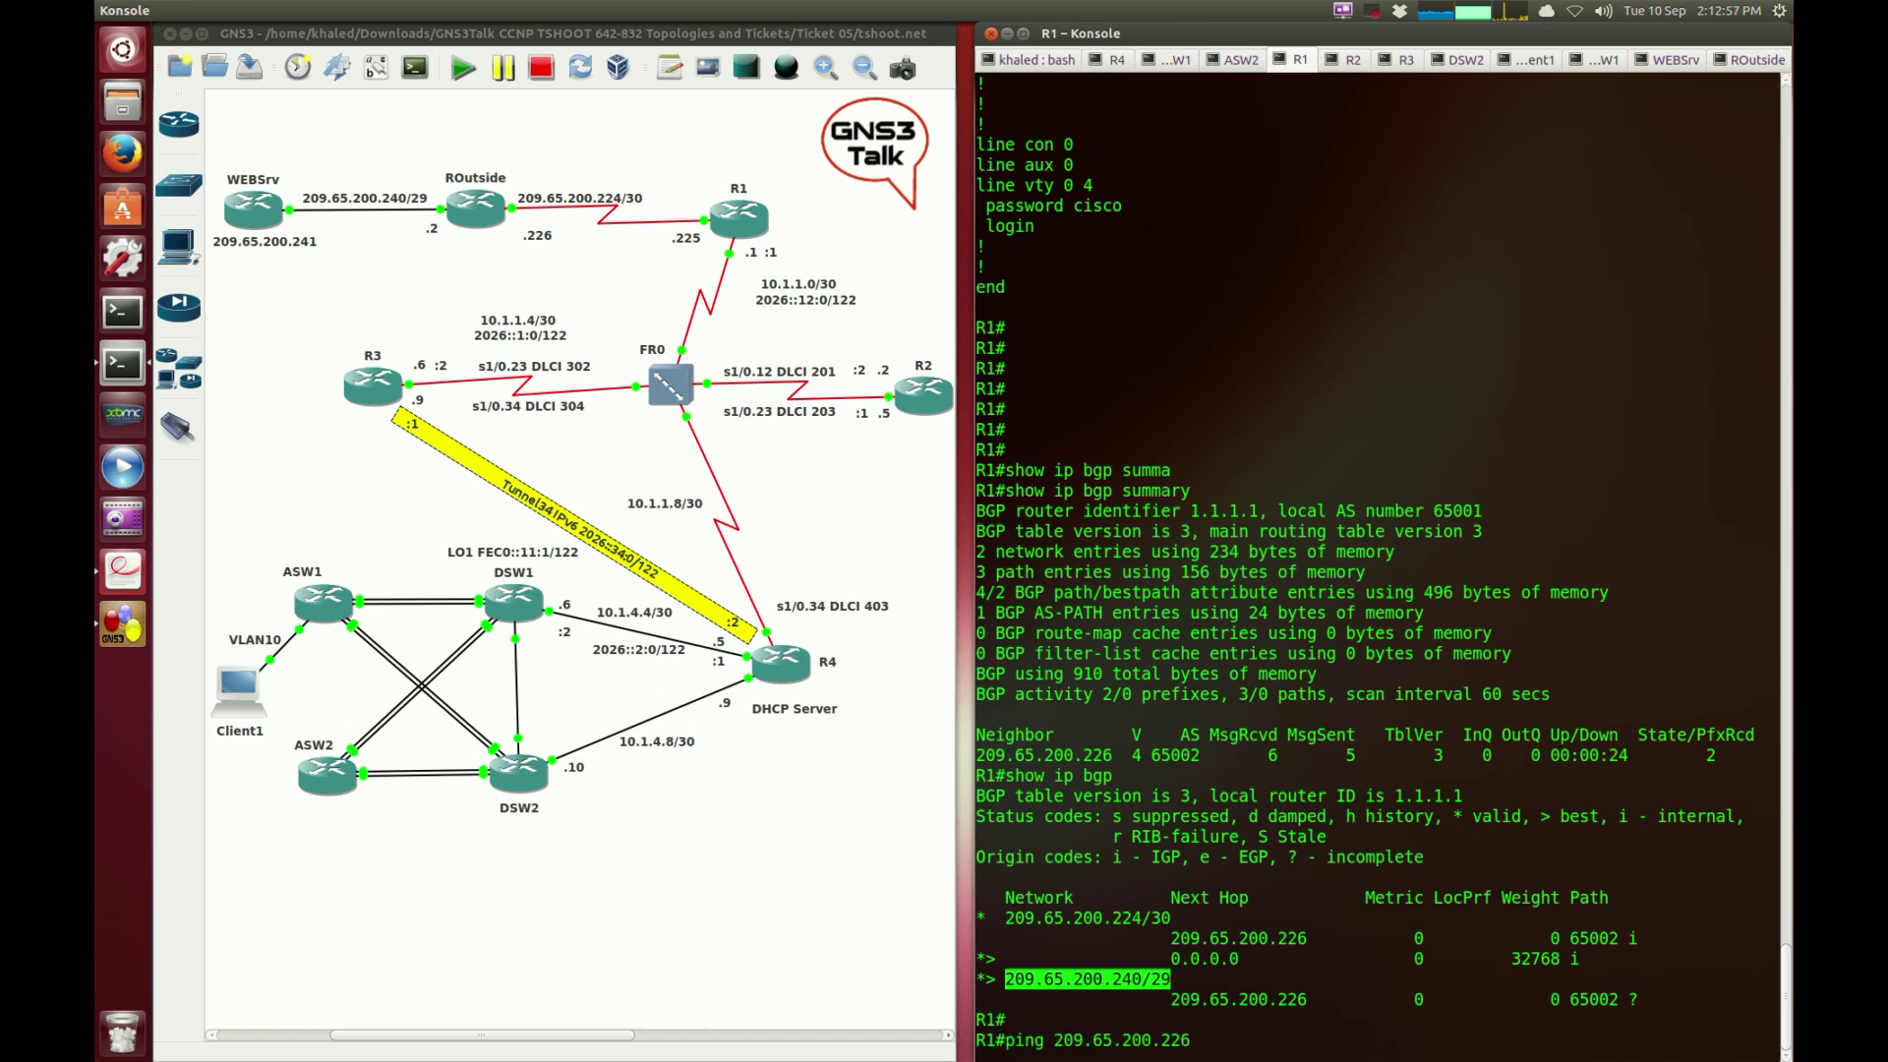
key("Return")
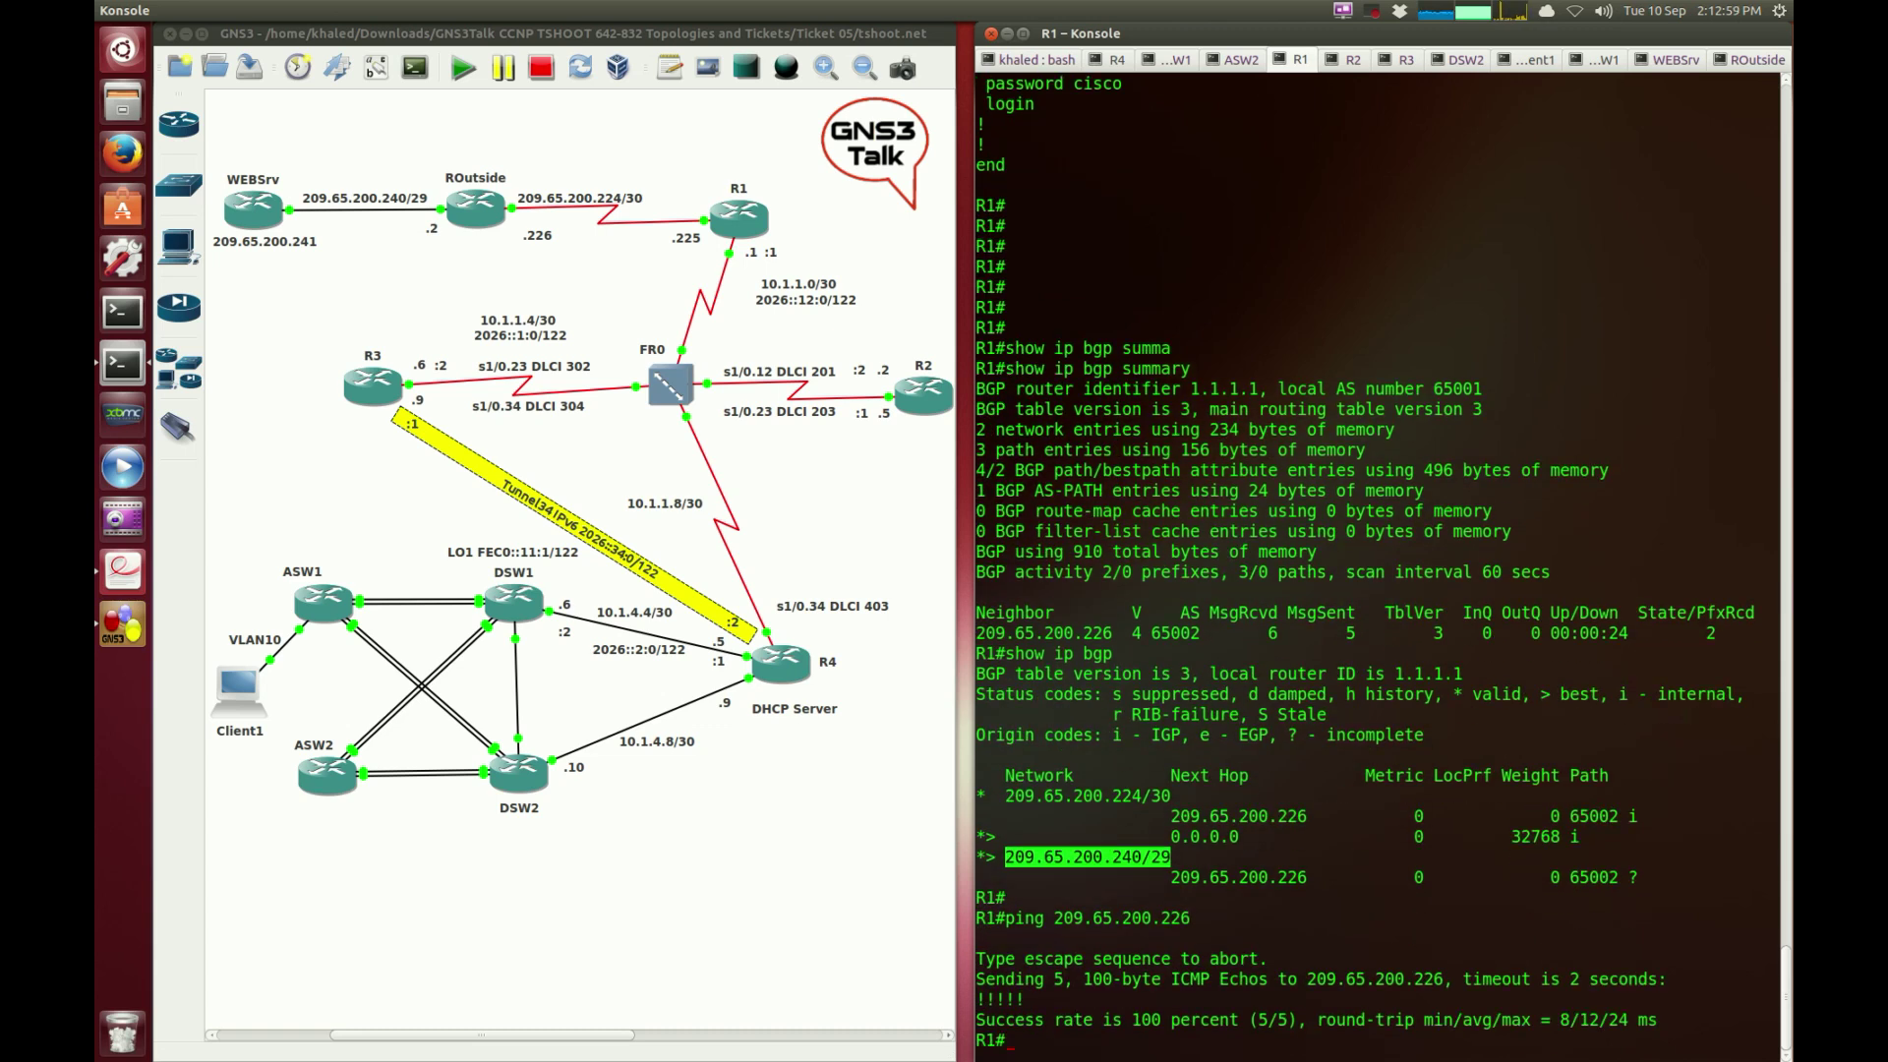
key("Return")
key("Up")
key("BackSpace")
key("BackSpace")
key("BackSpace")
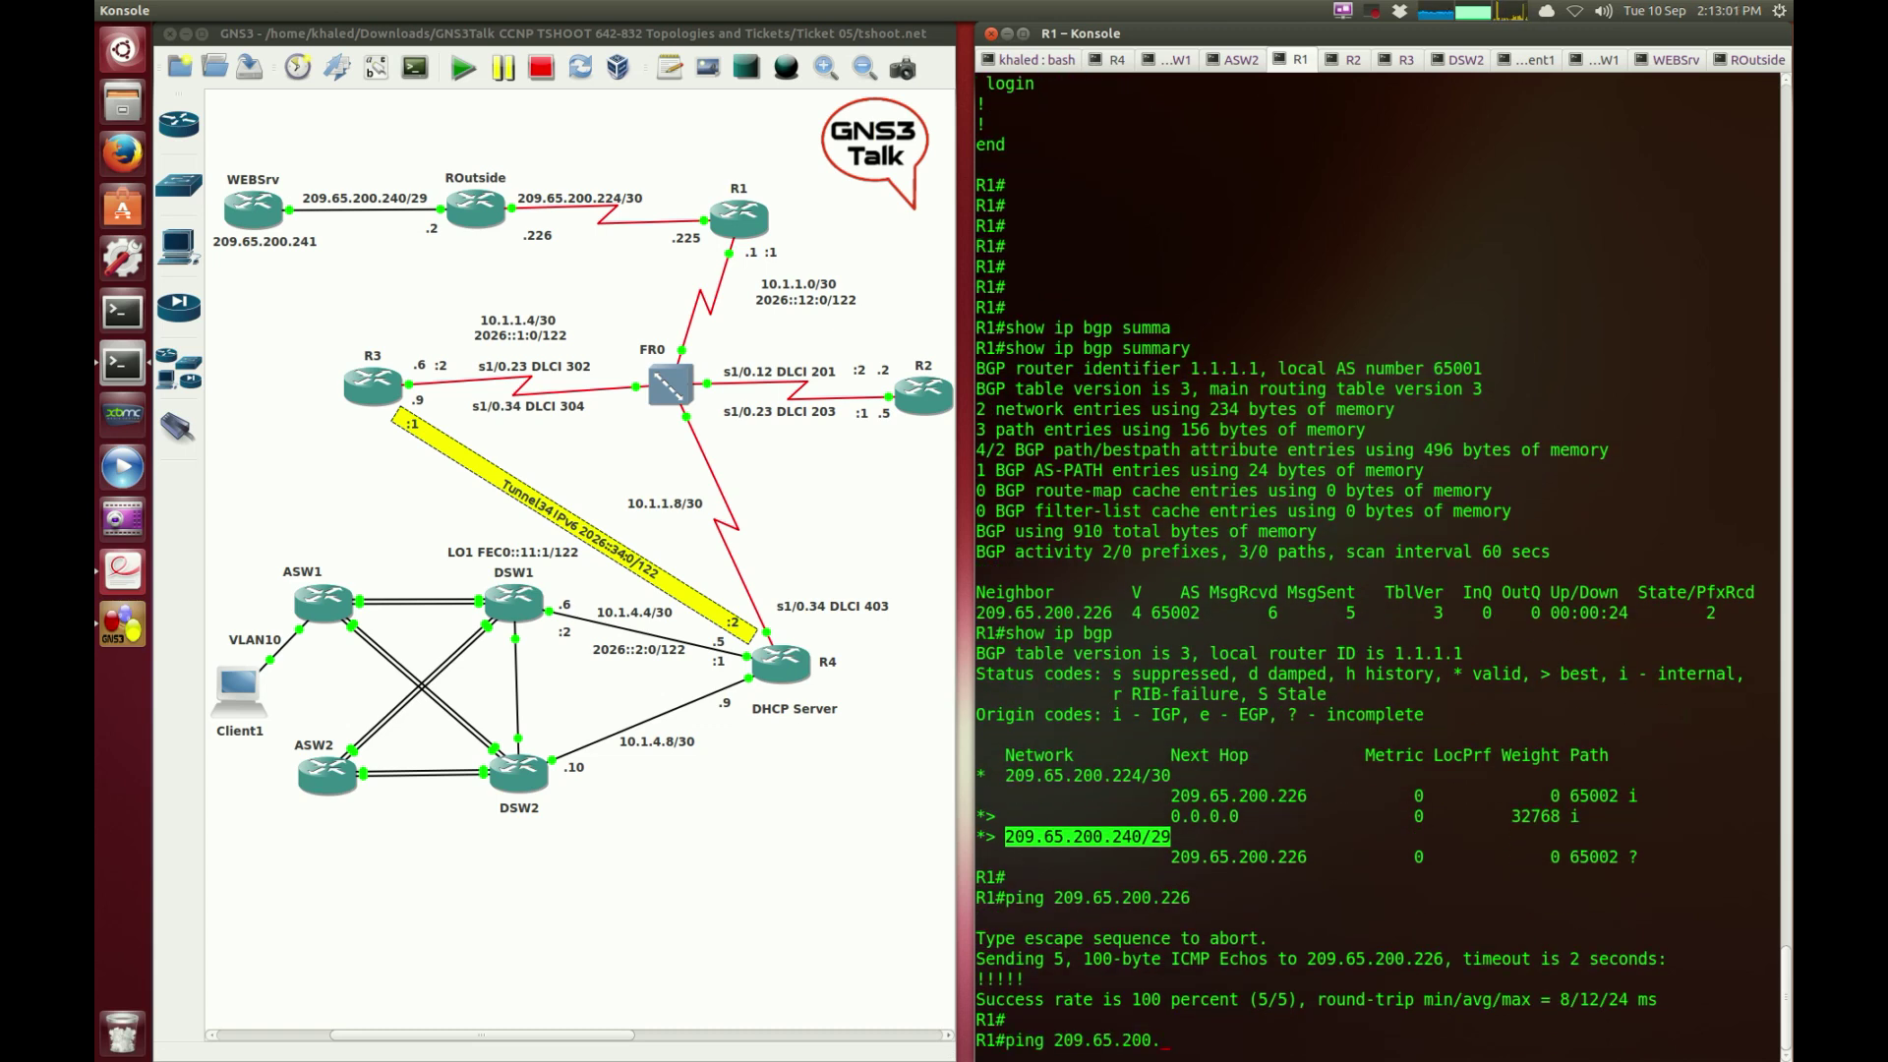
type("241")
key("Return")
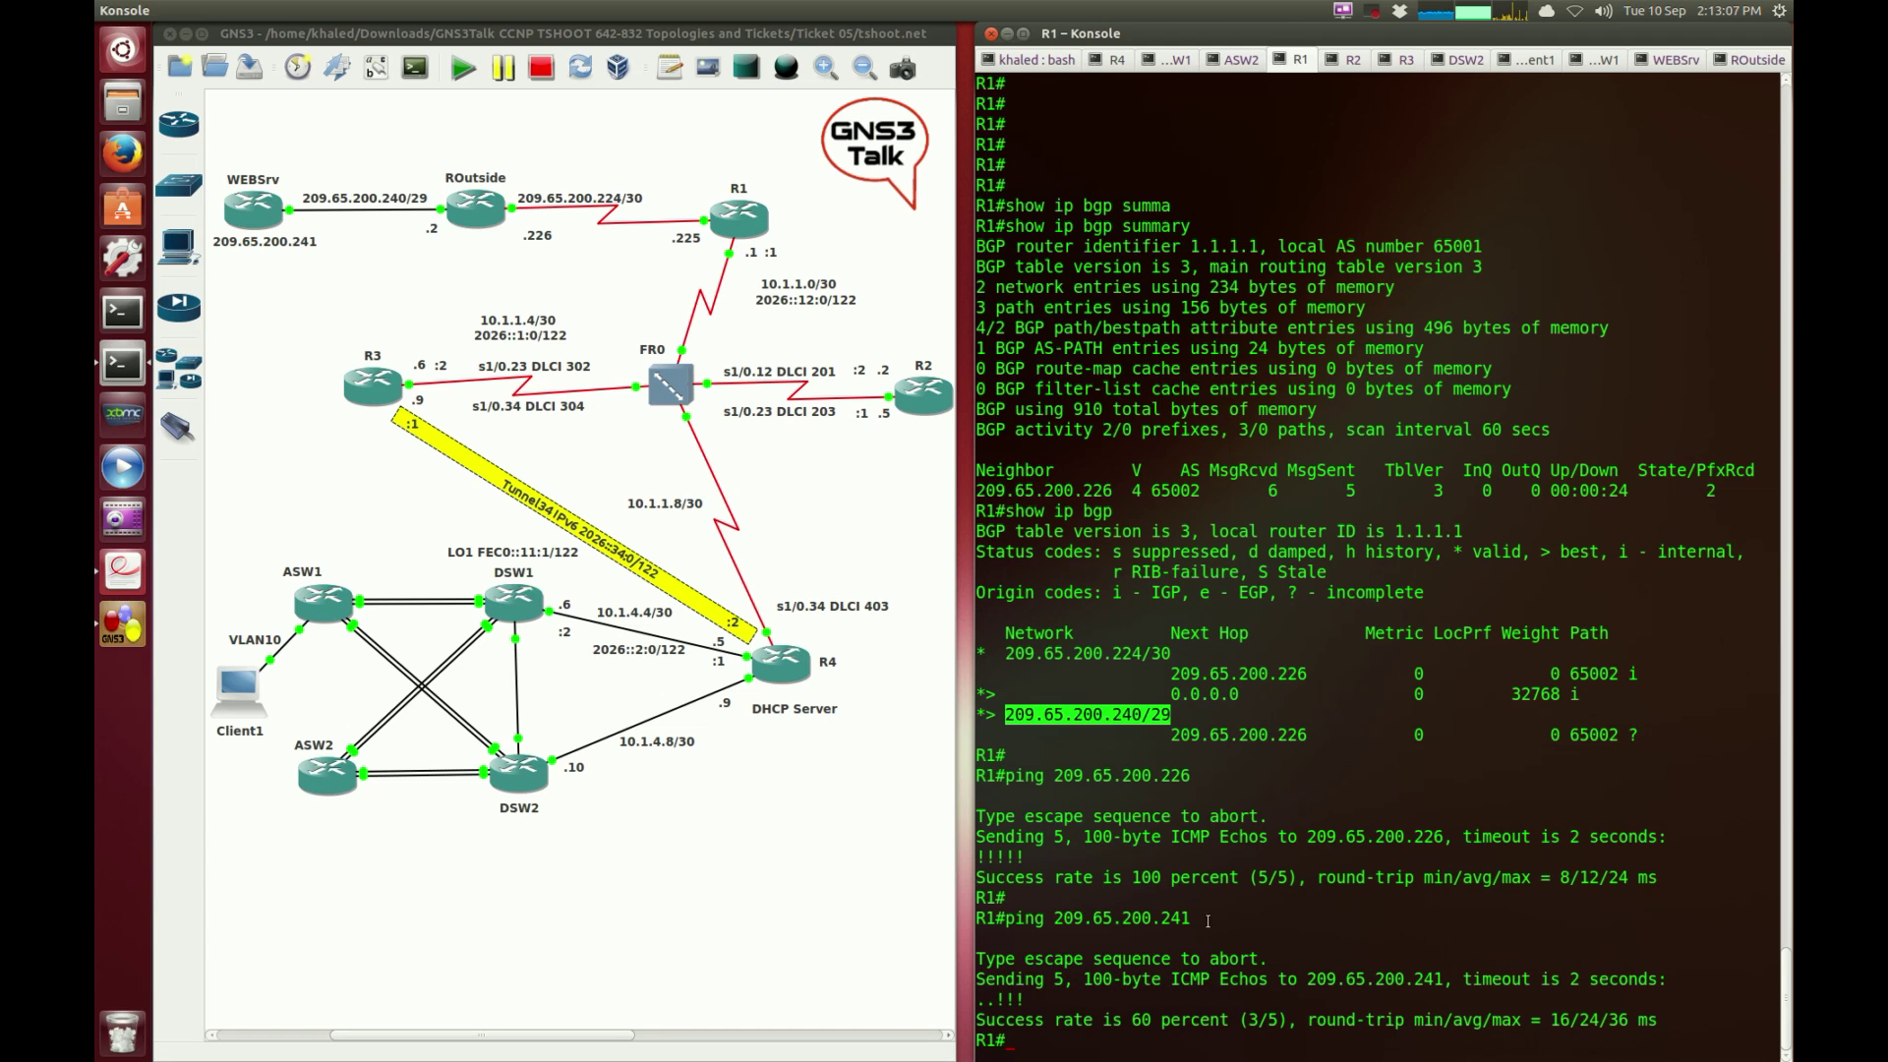
Step: Rerun Client1's ping to 209.65.200.241 for 100 percent success, then minimize the terminal
left_click(1520, 63)
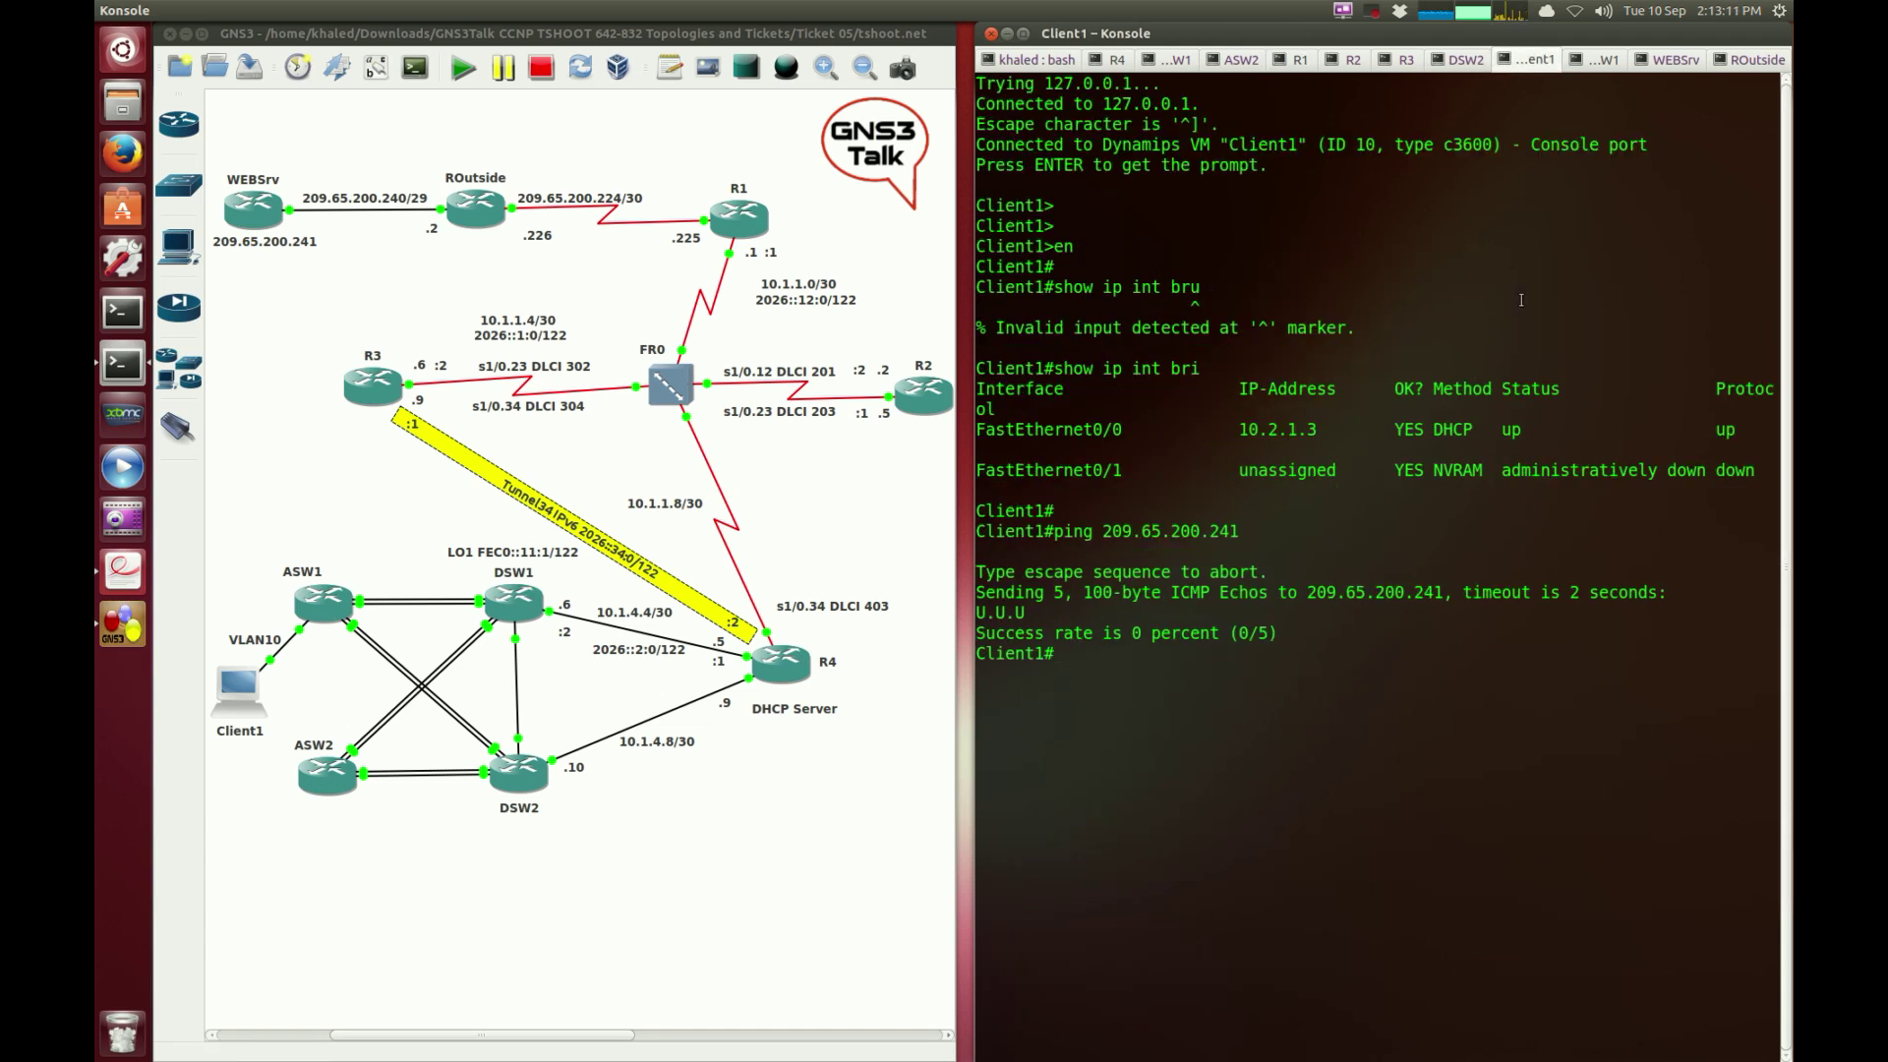
key("Up")
key("Return")
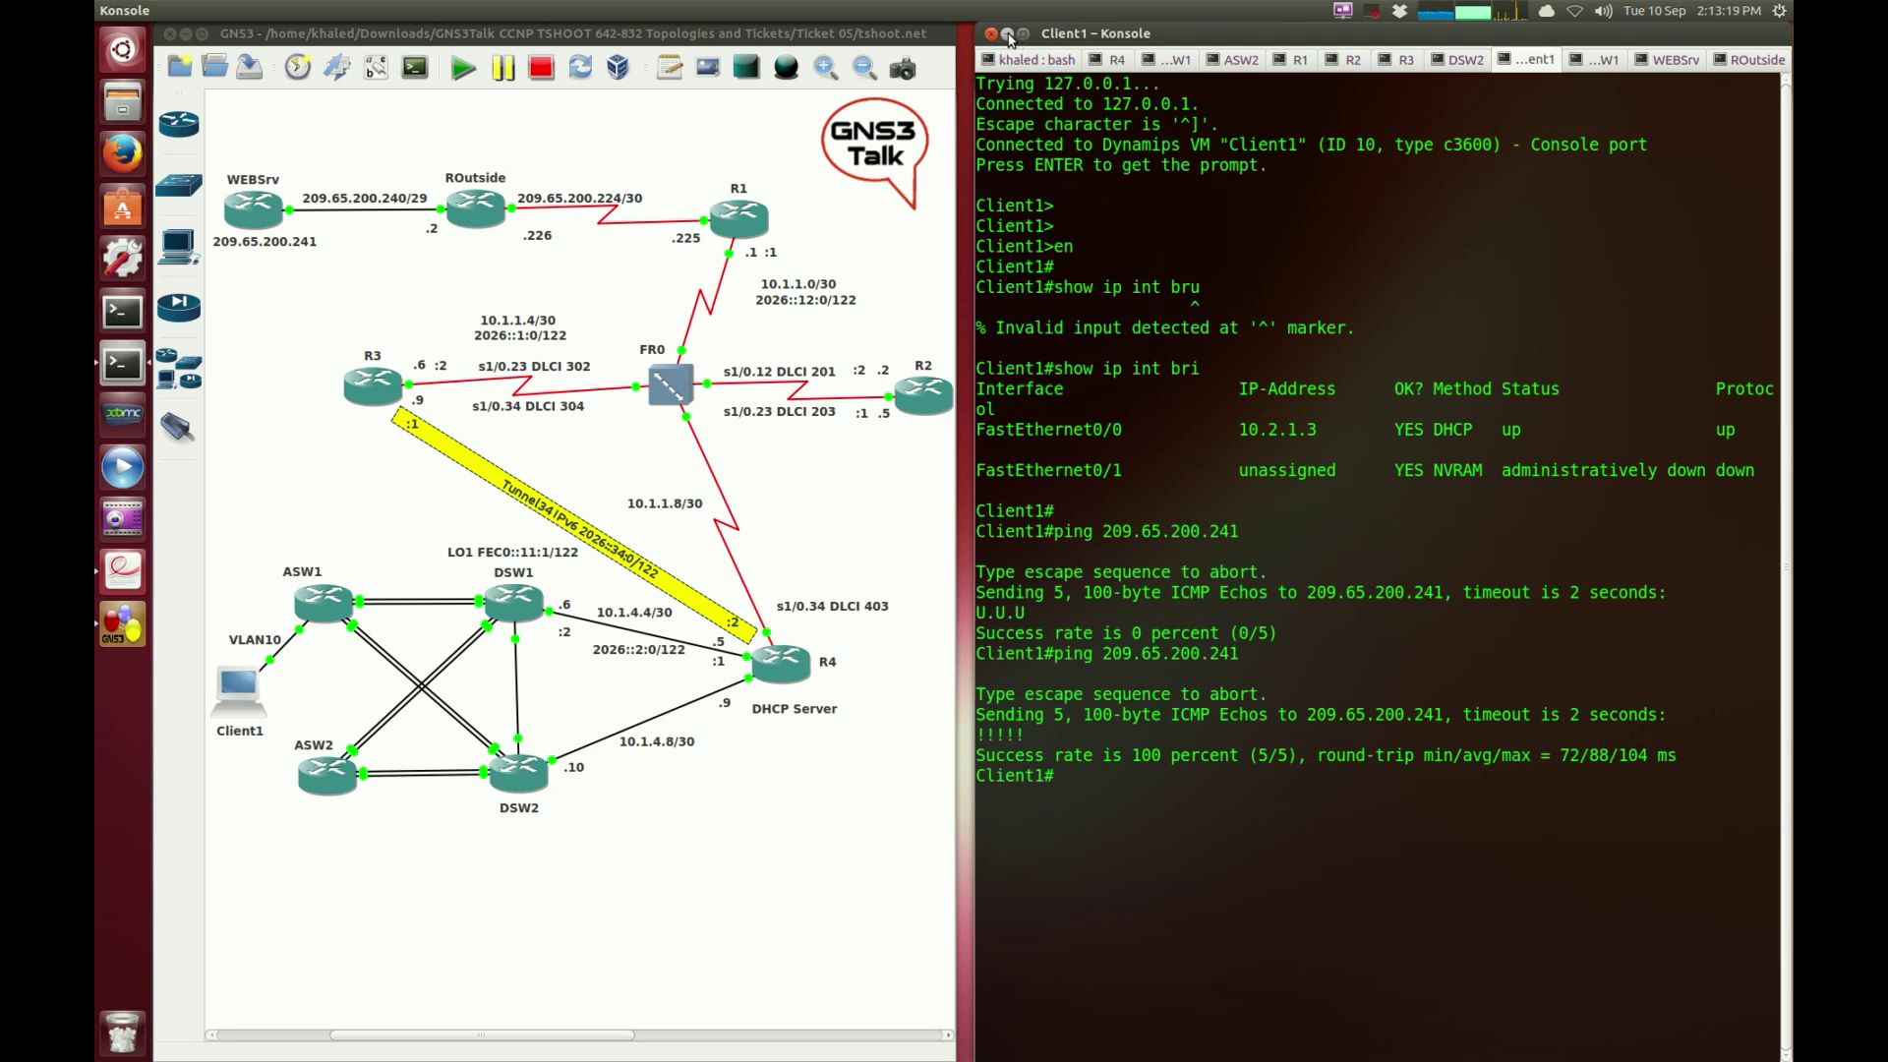
left_click(1008, 34)
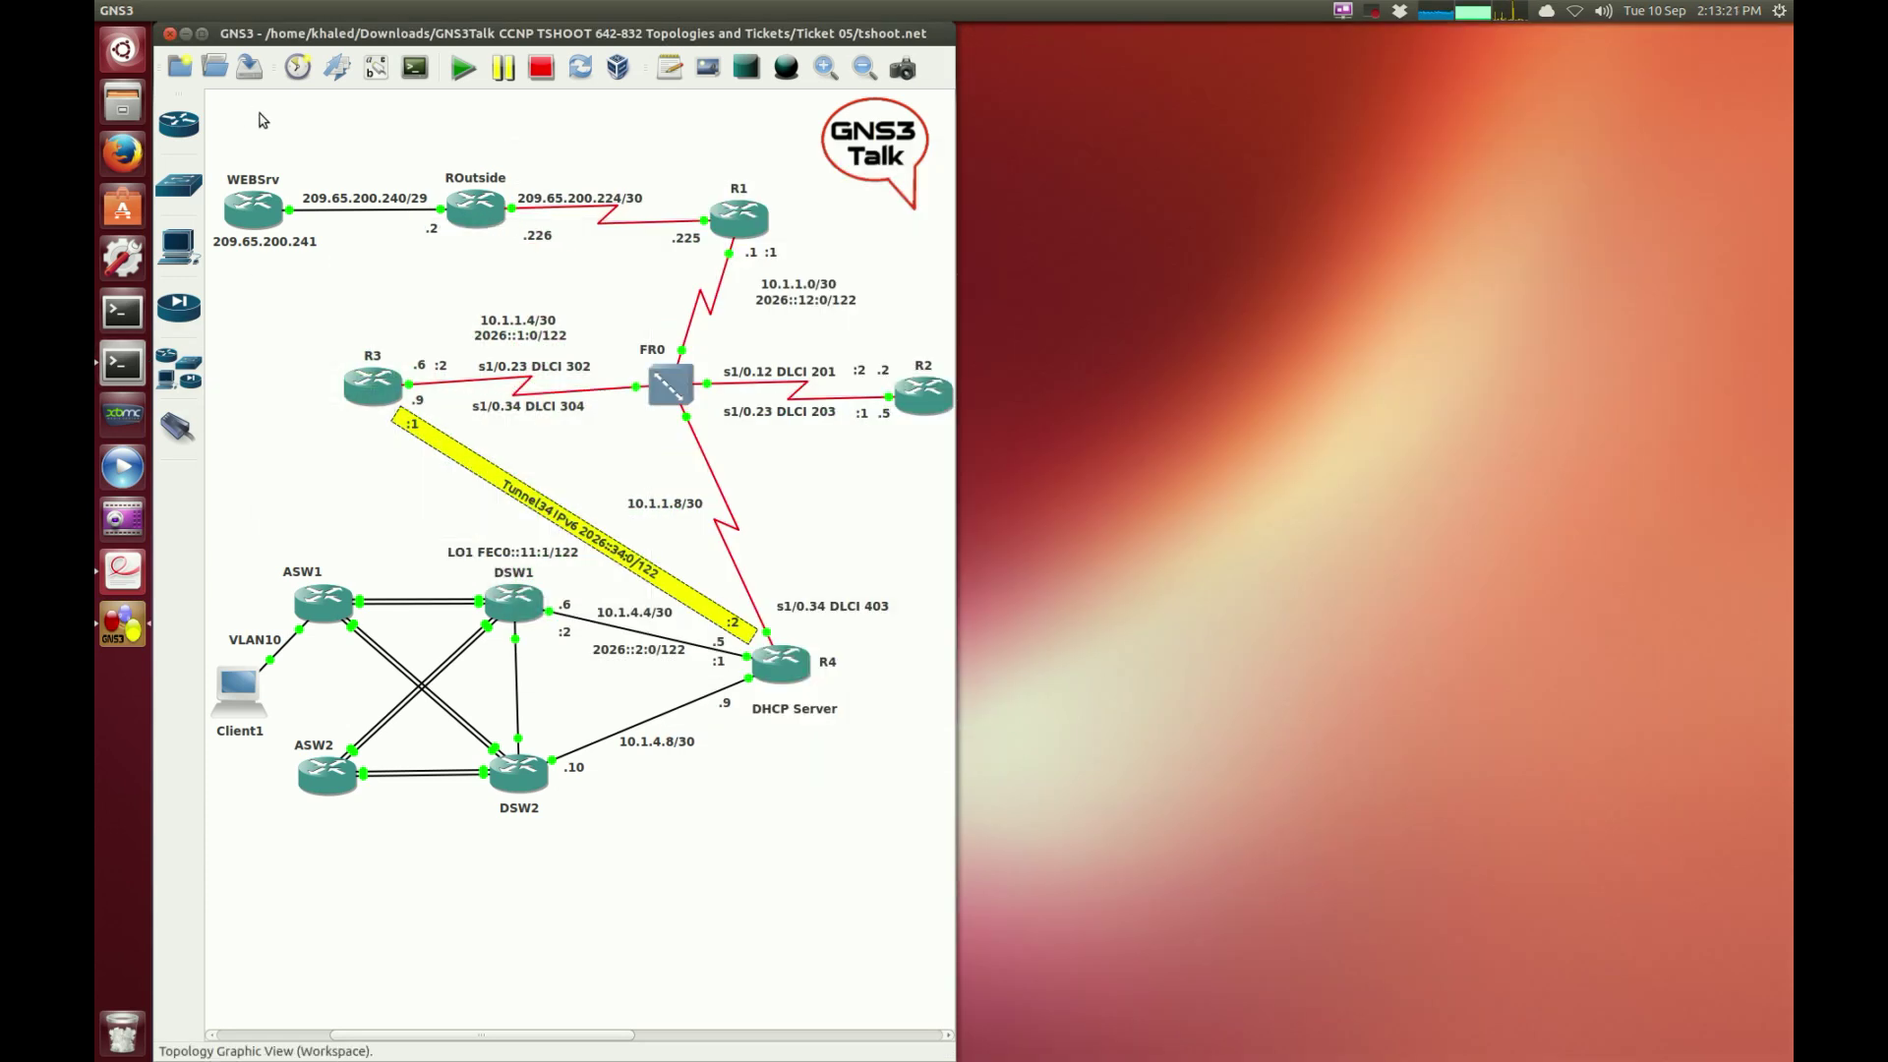